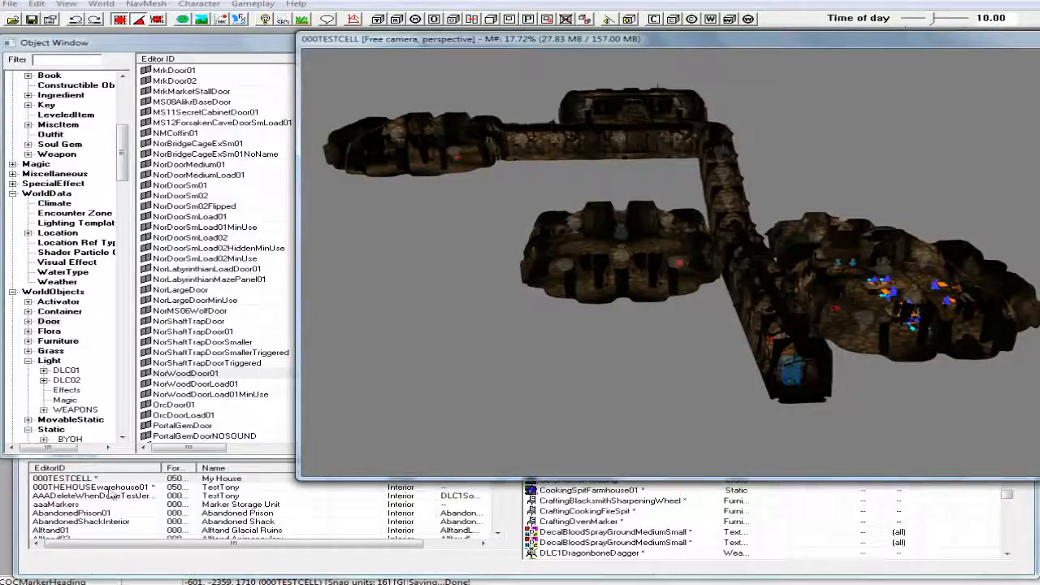
Step: Try the Open By Default option on the NorWoodDoor01 reference at the large room's entrance and accept its reference settings
{"action": "middle_click_drag", "start_coordinate": [500, 404], "coordinate": [473, 407]}
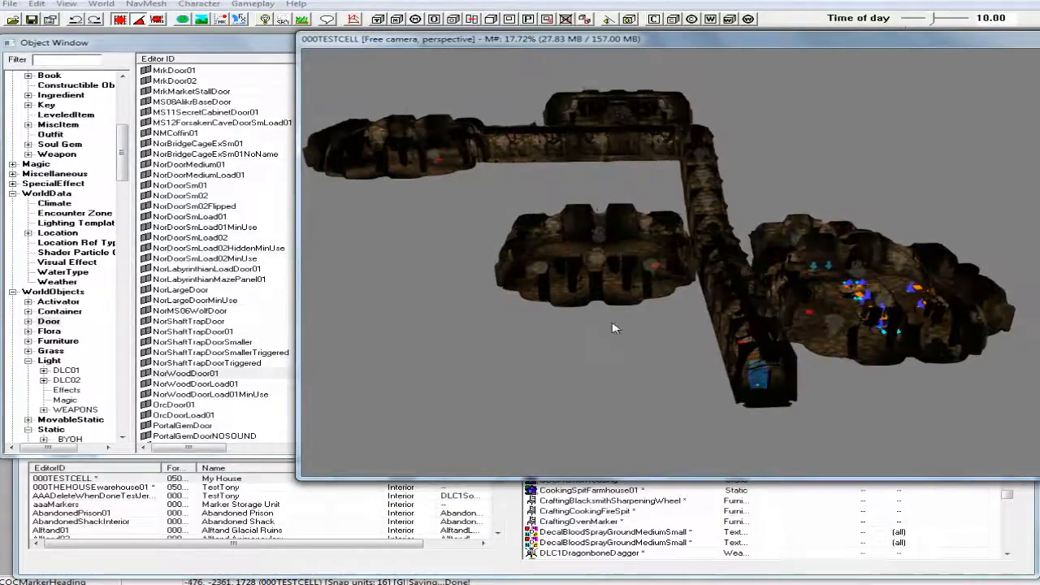
{"action": "left_click", "coordinate": [763, 284]}
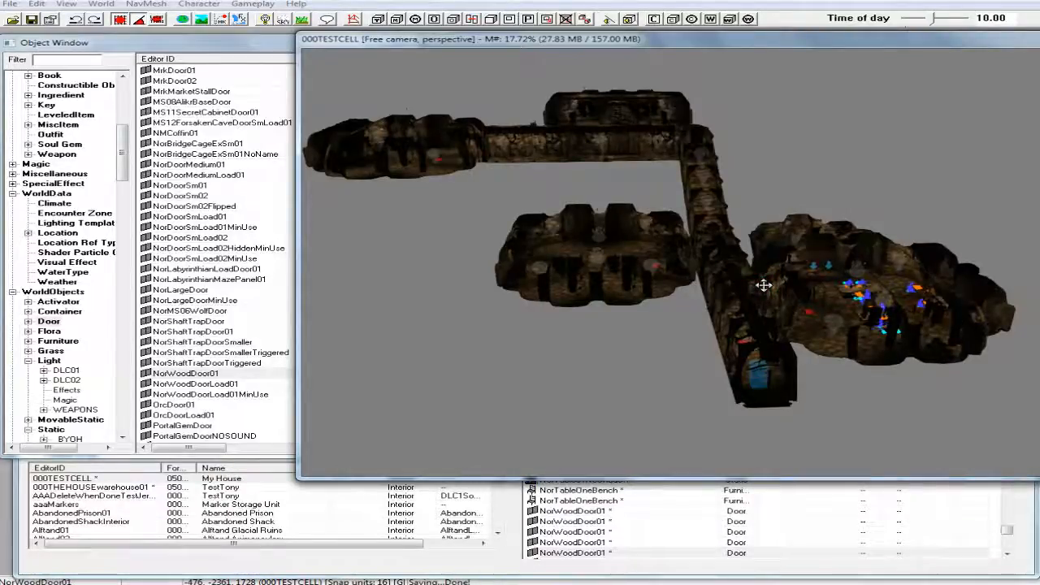
{"action": "key", "text": "f"}
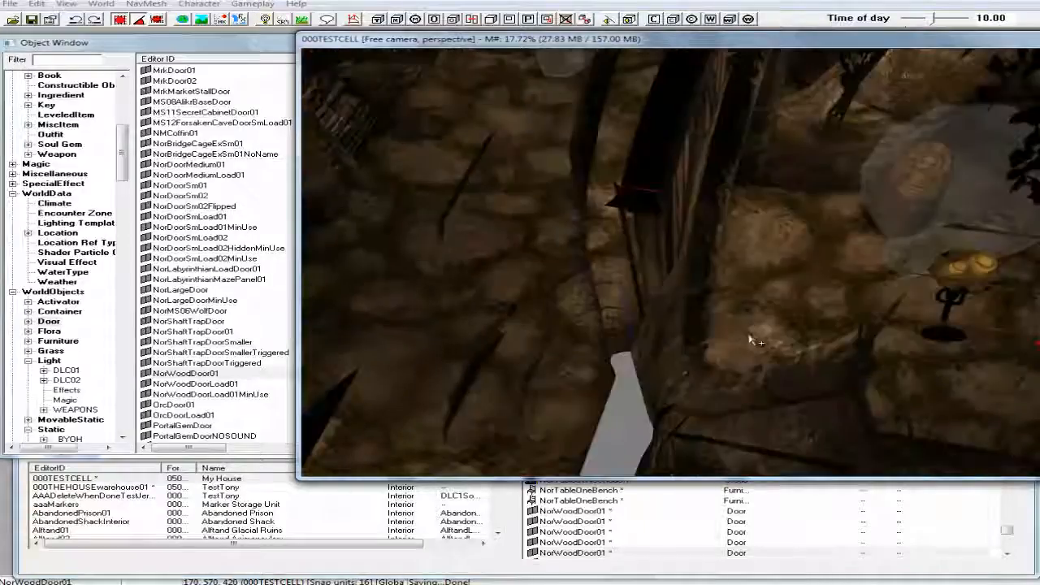
{"action": "middle_click_drag", "start_coordinate": [749, 337], "coordinate": [853, 290], "text": "shift"}
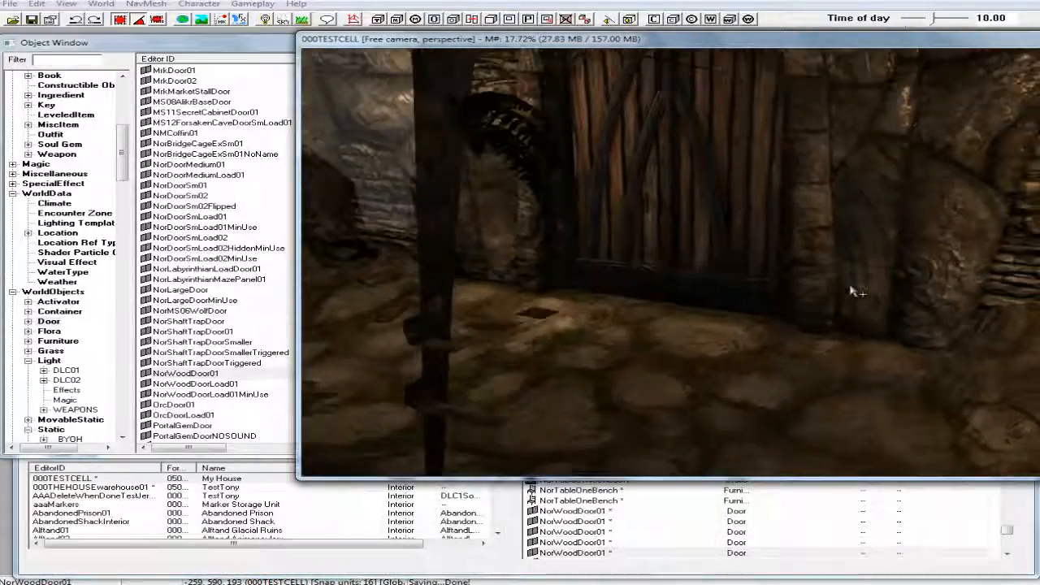
{"action": "double_click", "coordinate": [671, 159]}
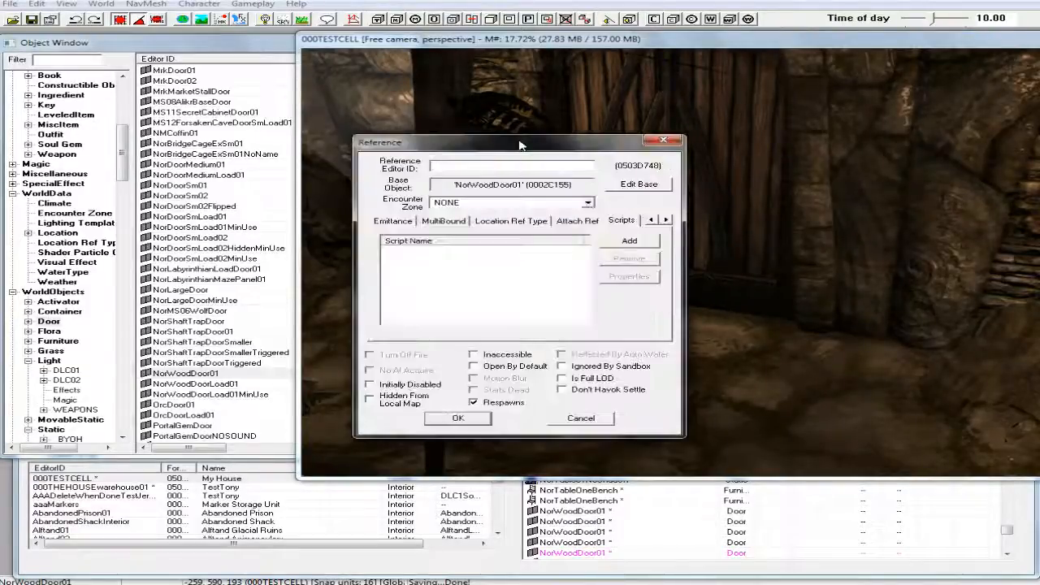
{"action": "left_click_drag", "start_coordinate": [520, 144], "coordinate": [241, 102]}
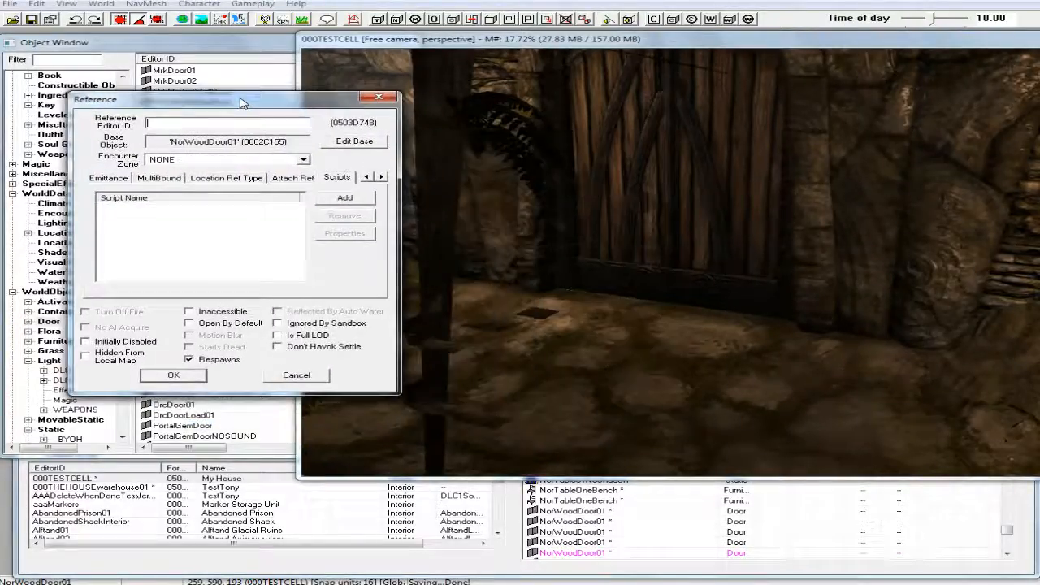
{"action": "left_click", "coordinate": [192, 324]}
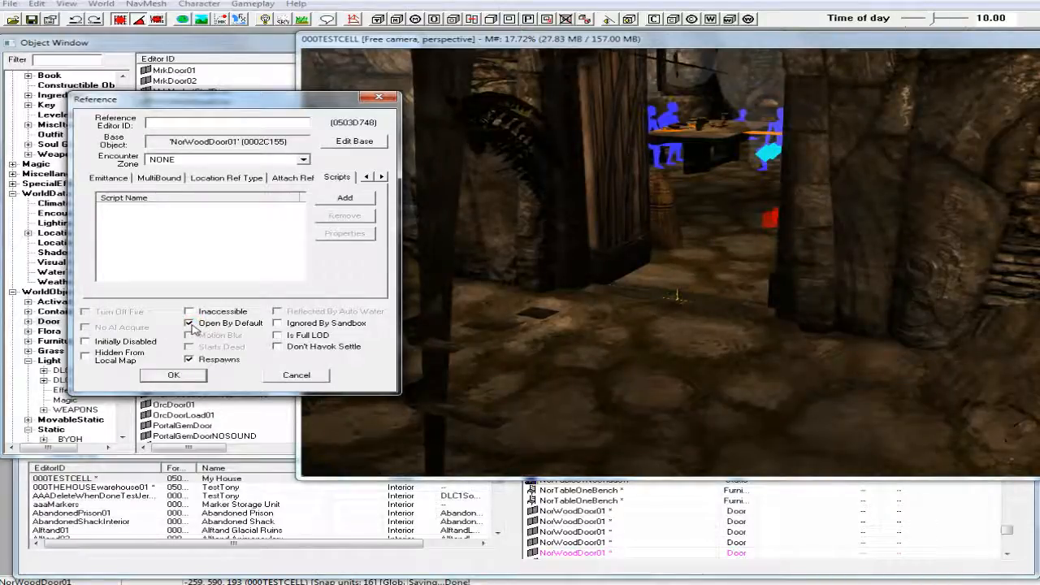
{"action": "left_click", "coordinate": [179, 378]}
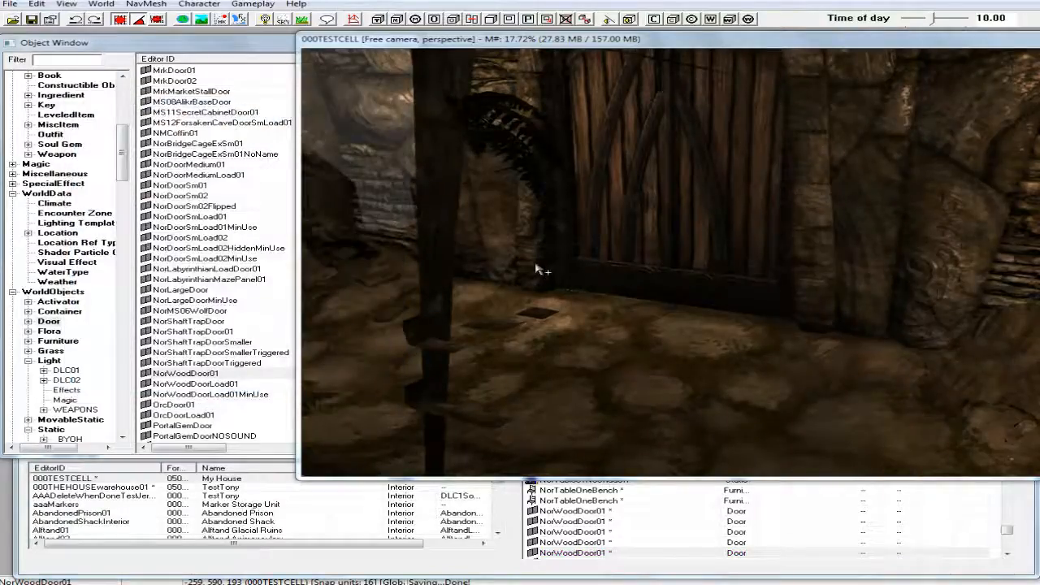
Step: Examine the corridors and rooms of 000TESTCELL from above, ending on the room with the stone floor and central chandelier
{"action": "scroll", "coordinate": [528, 275], "scroll_direction": "up", "scroll_amount": 5}
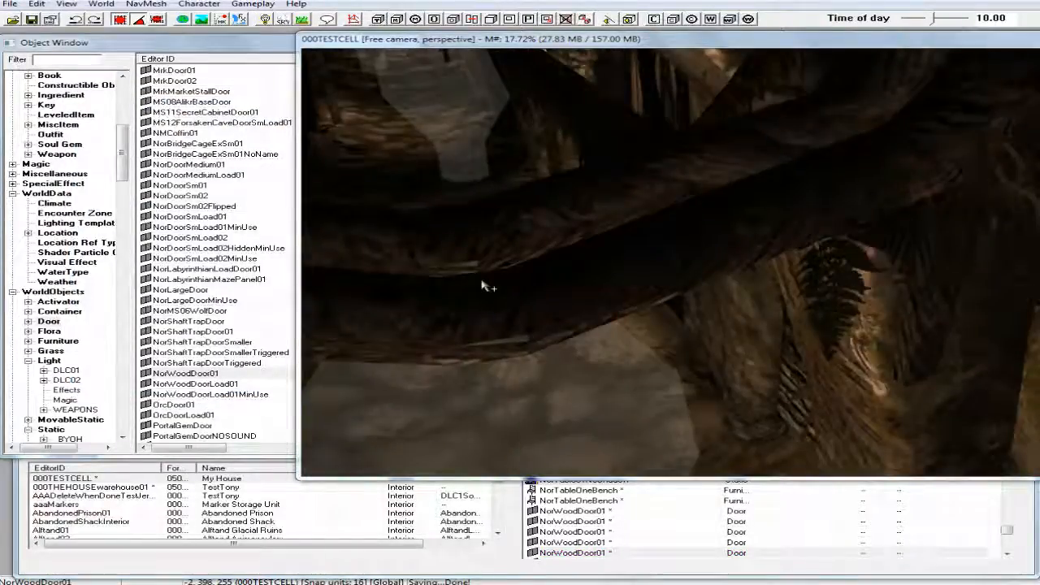
{"action": "scroll", "coordinate": [487, 285], "scroll_direction": "up", "scroll_amount": 4}
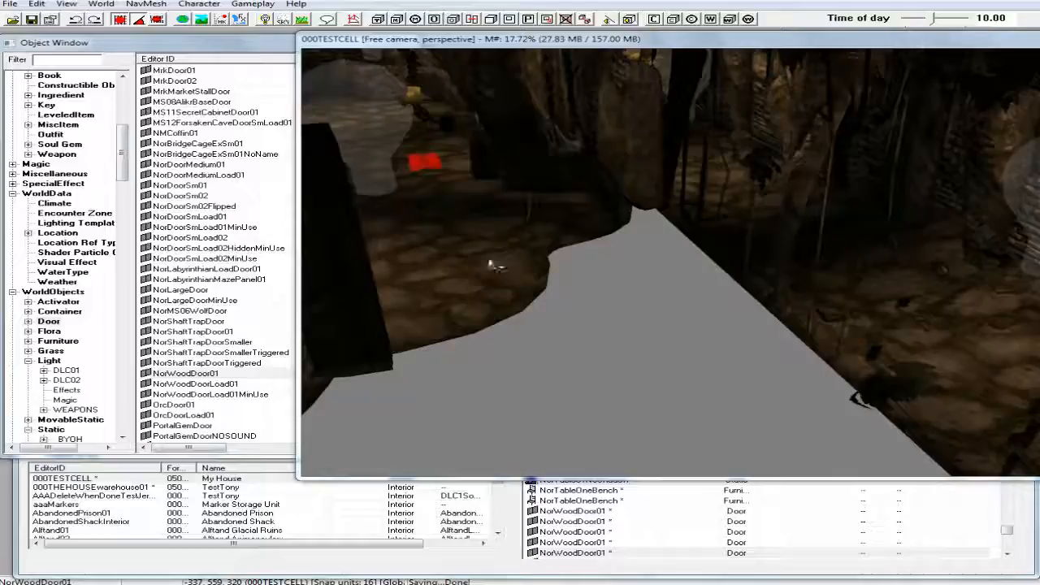
{"action": "scroll", "coordinate": [492, 266], "scroll_direction": "up", "scroll_amount": 6}
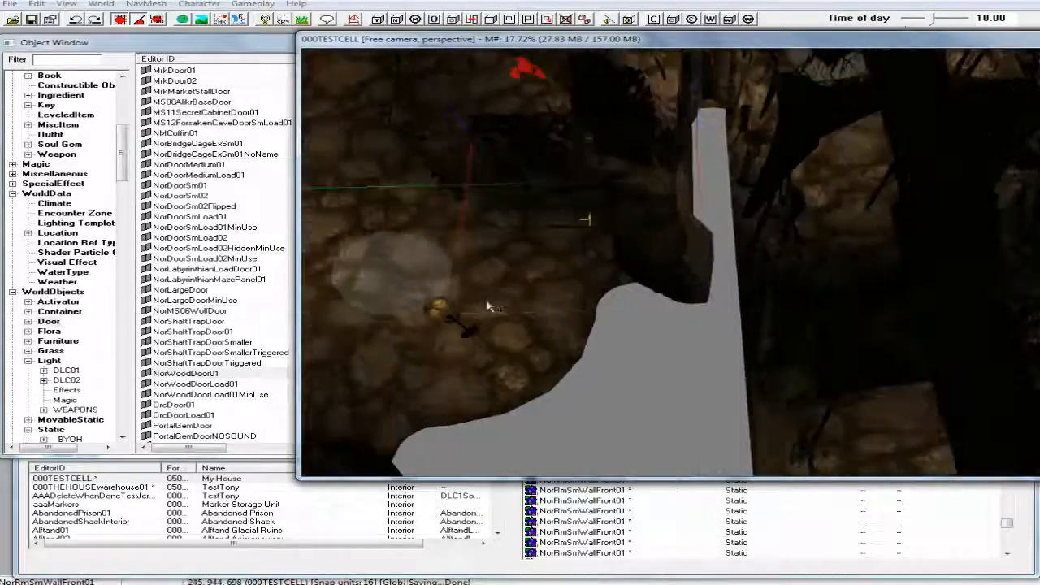
{"action": "scroll", "coordinate": [492, 307], "scroll_direction": "down", "scroll_amount": 8}
{"action": "middle_click_drag", "start_coordinate": [520, 299], "coordinate": [561, 398], "text": "shift"}
{"action": "middle_click_drag", "start_coordinate": [555, 294], "coordinate": [588, 360]}
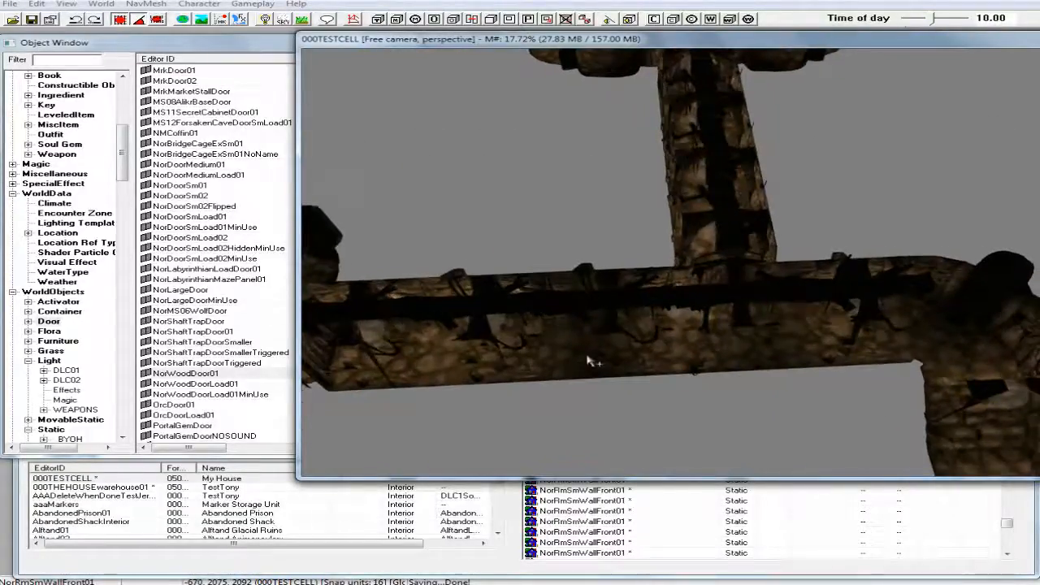
{"action": "mouse_move", "coordinate": [684, 204]}
{"action": "middle_mouse_down"}
{"action": "mouse_move", "coordinate": [690, 335]}
{"action": "mouse_move", "coordinate": [687, 255]}
{"action": "mouse_move", "coordinate": [640, 123]}
{"action": "middle_mouse_up"}
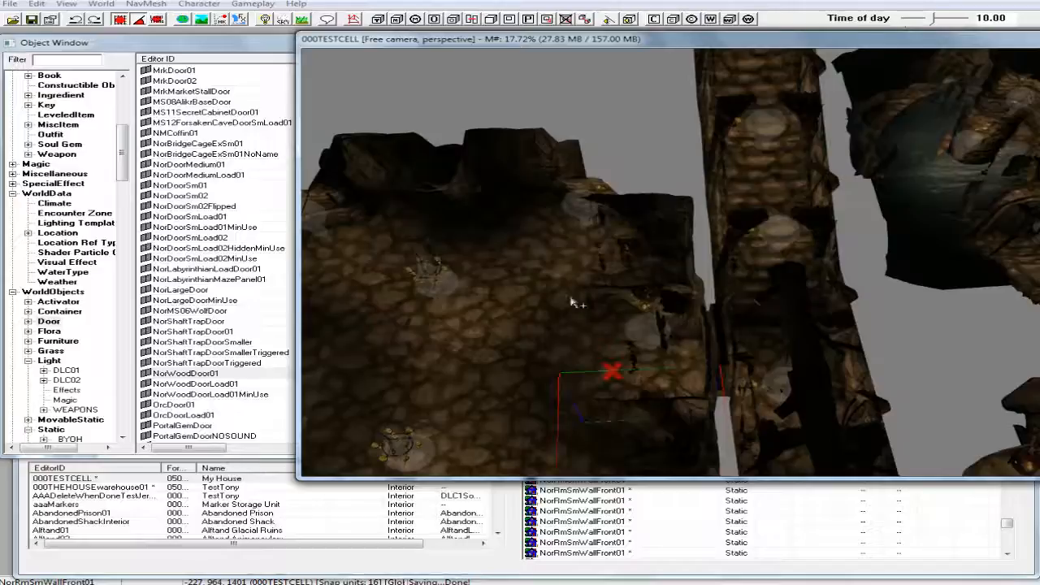
{"action": "mouse_move", "coordinate": [573, 303]}
{"action": "middle_mouse_down"}
{"action": "mouse_move", "coordinate": [592, 290]}
{"action": "mouse_move", "coordinate": [591, 338]}
{"action": "mouse_move", "coordinate": [793, 333]}
{"action": "mouse_move", "coordinate": [747, 297]}
{"action": "mouse_move", "coordinate": [796, 295]}
{"action": "mouse_move", "coordinate": [767, 305]}
{"action": "middle_mouse_up"}
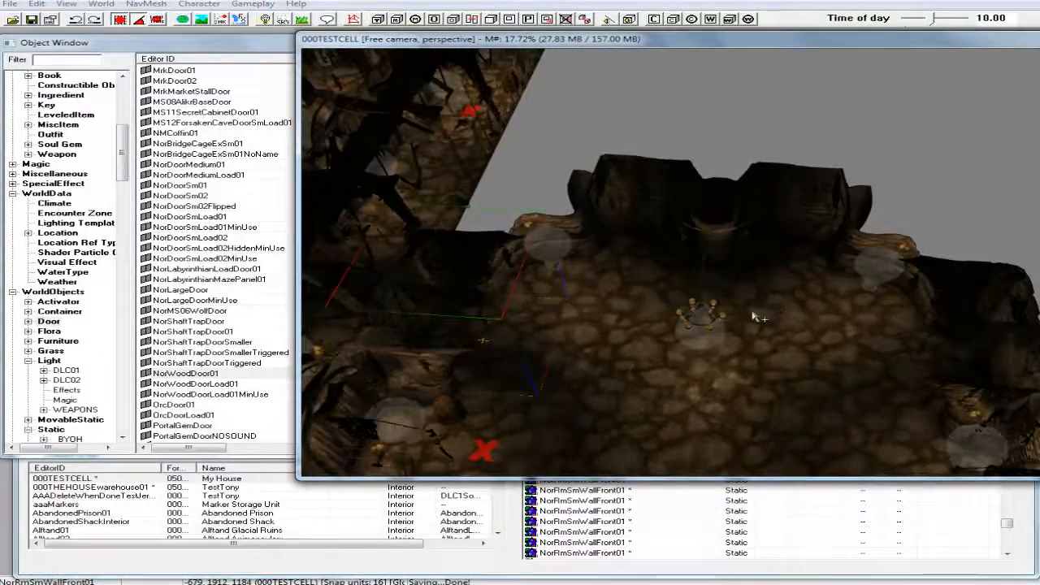
{"action": "scroll", "coordinate": [756, 317], "scroll_direction": "down", "scroll_amount": 1}
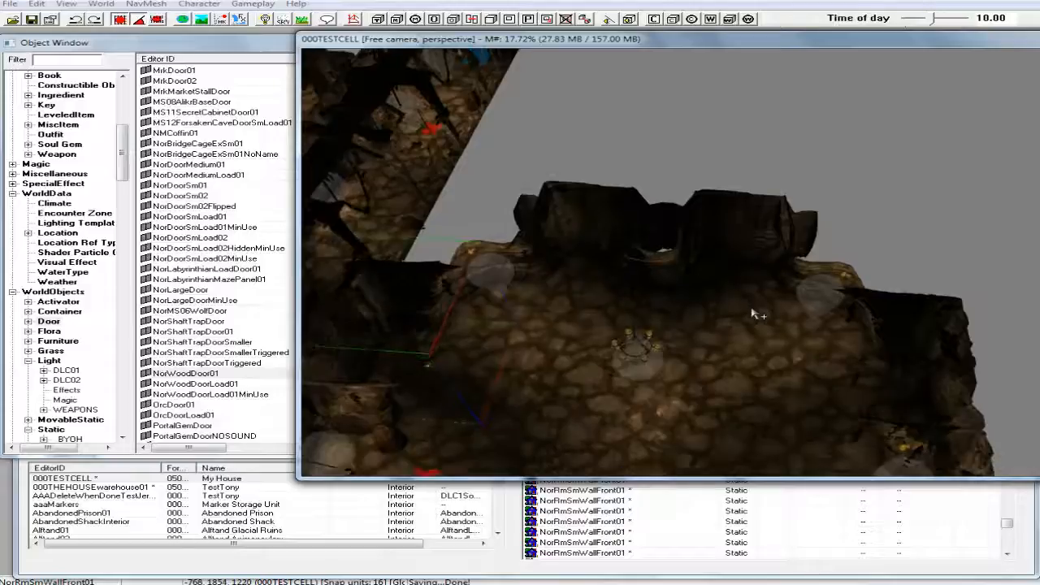
{"action": "scroll", "coordinate": [754, 318], "scroll_direction": "down", "scroll_amount": 2}
{"action": "middle_click_drag", "start_coordinate": [725, 346], "coordinate": [692, 405]}
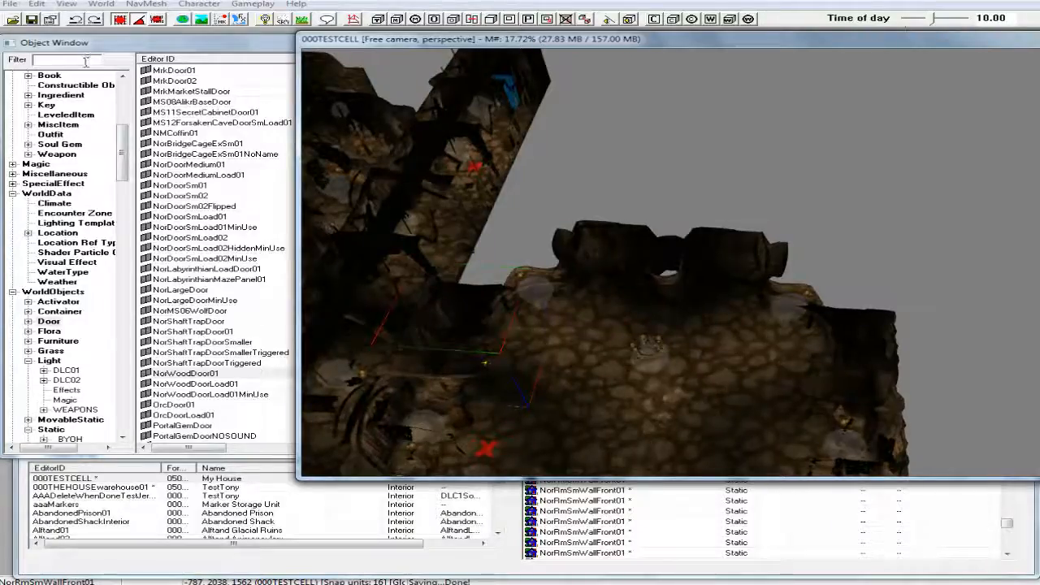
Step: Filter the object list by "forge" across all object categories
{"action": "left_click", "coordinate": [37, 61]}
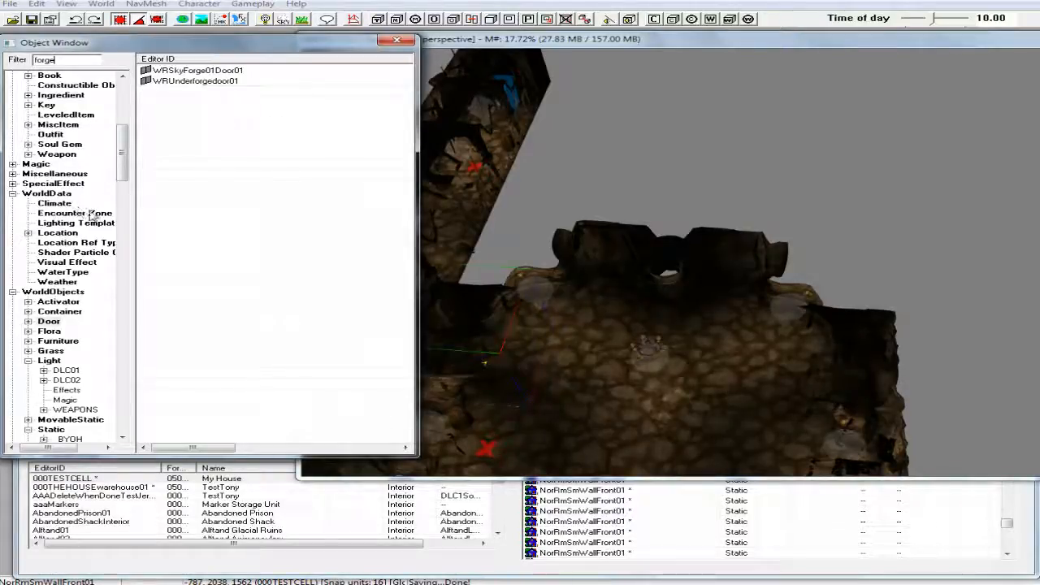
{"action": "left_click_drag", "start_coordinate": [121, 137], "coordinate": [138, 407]}
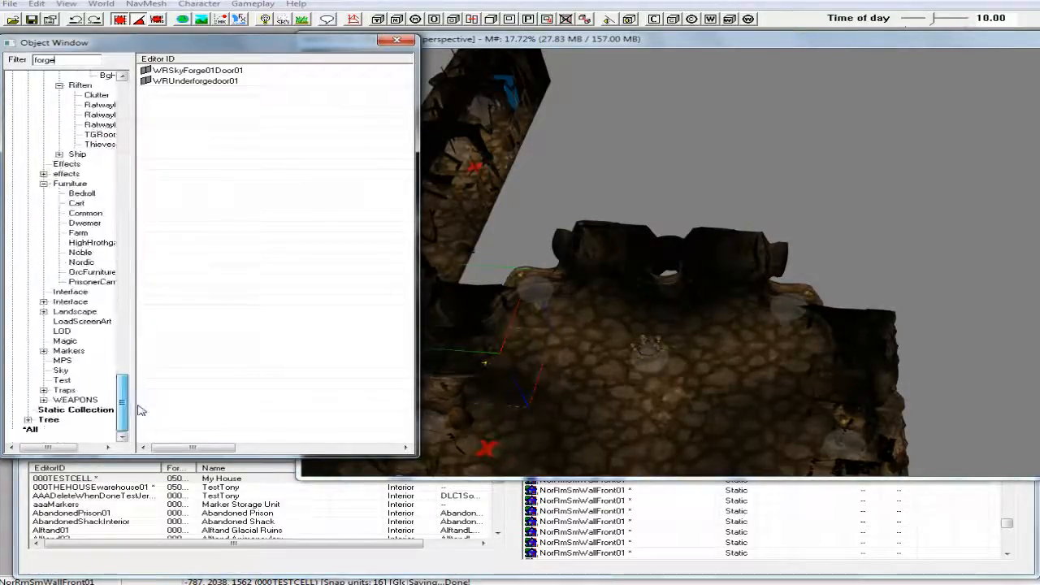
{"action": "left_click", "coordinate": [31, 428]}
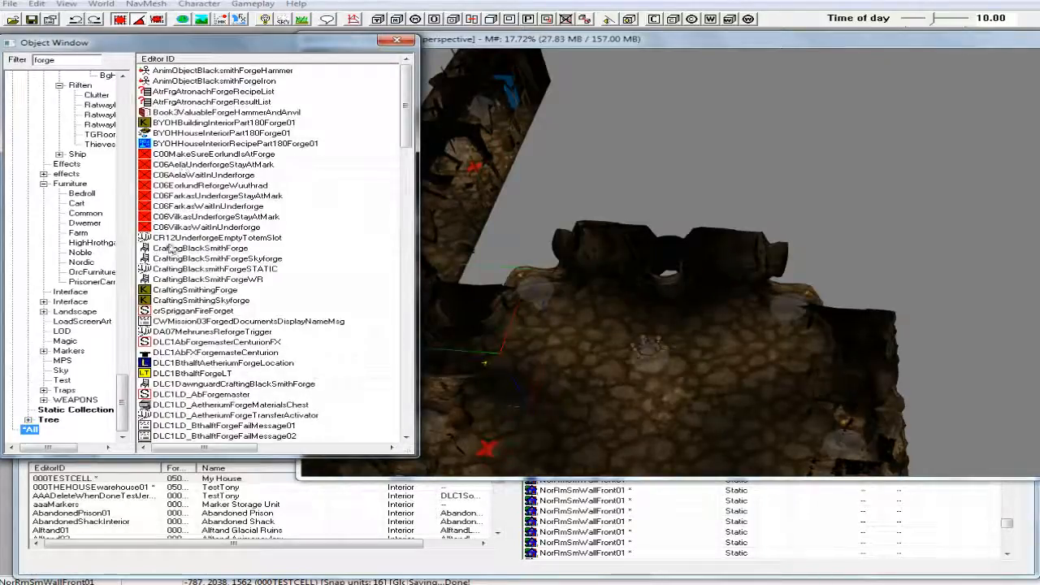
Step: Preview the CraftingBlackSmithForge object and close the preview
{"action": "left_click", "coordinate": [190, 249]}
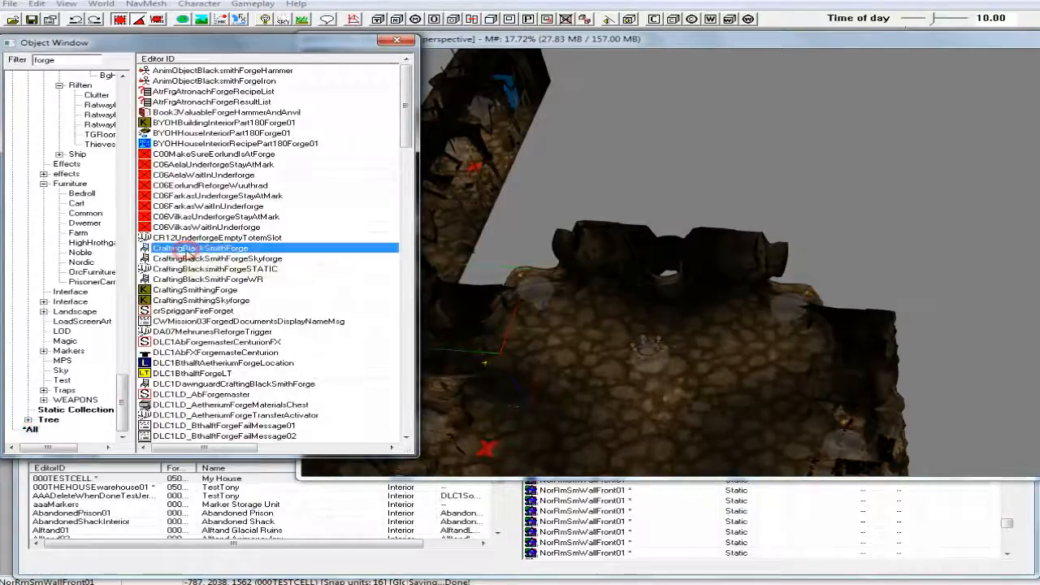
{"action": "right_click", "coordinate": [220, 250]}
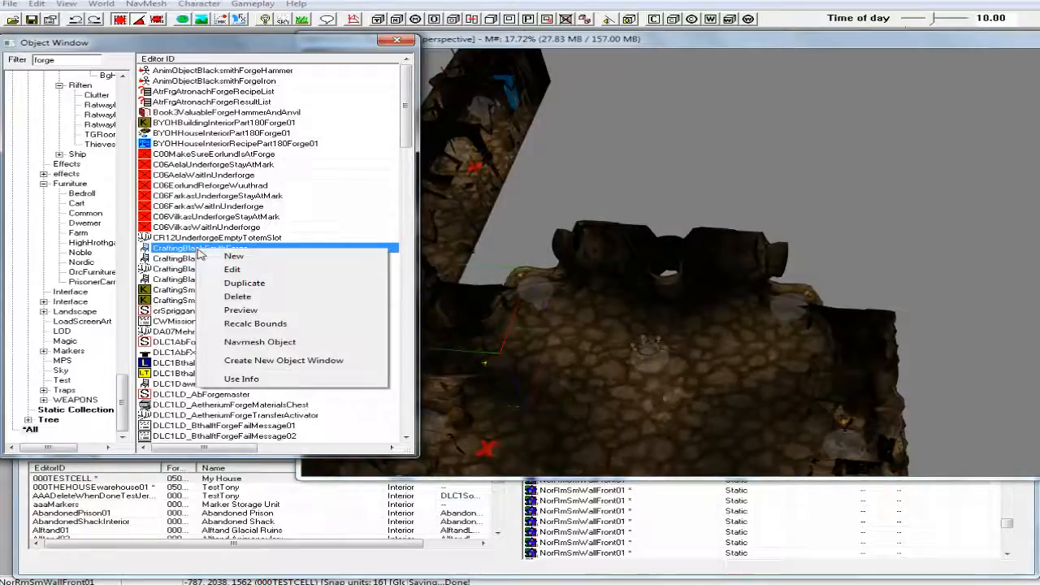
{"action": "left_click", "coordinate": [235, 311]}
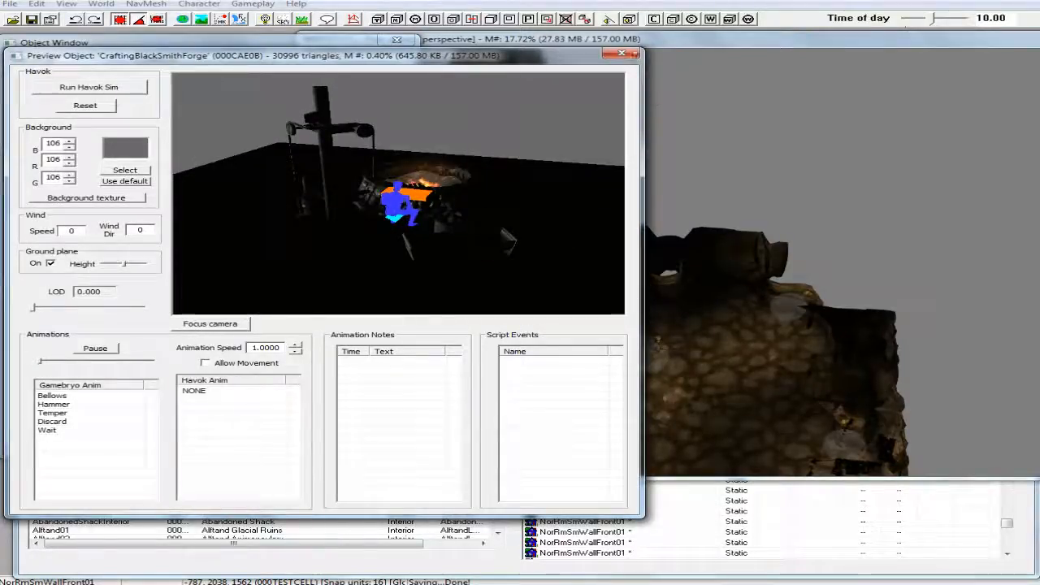
{"action": "left_click", "coordinate": [621, 54]}
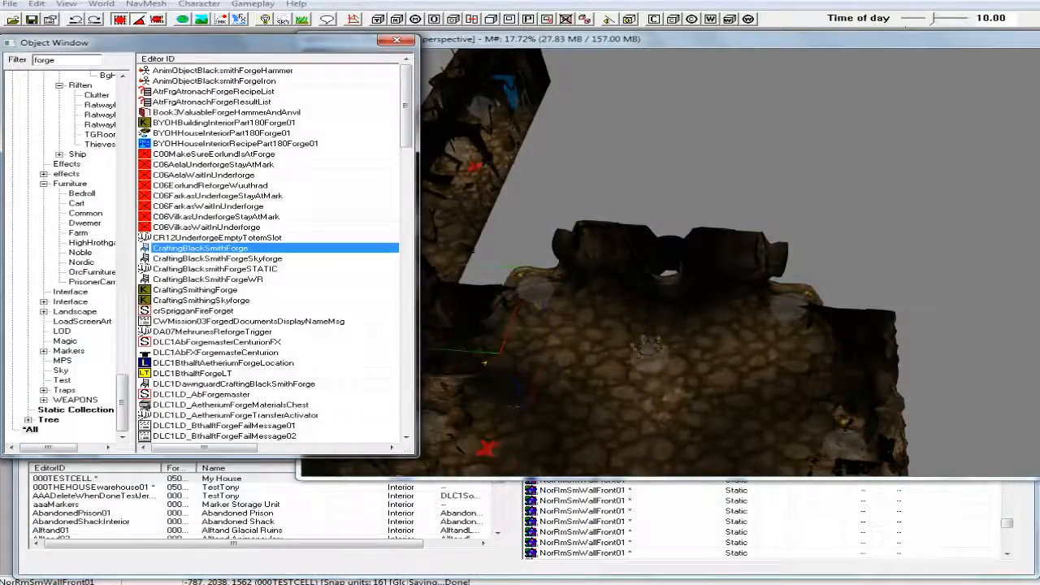
Step: Switch the 000TESTCELL render view to bright lighting and return to the object list
{"action": "left_click", "coordinate": [621, 47]}
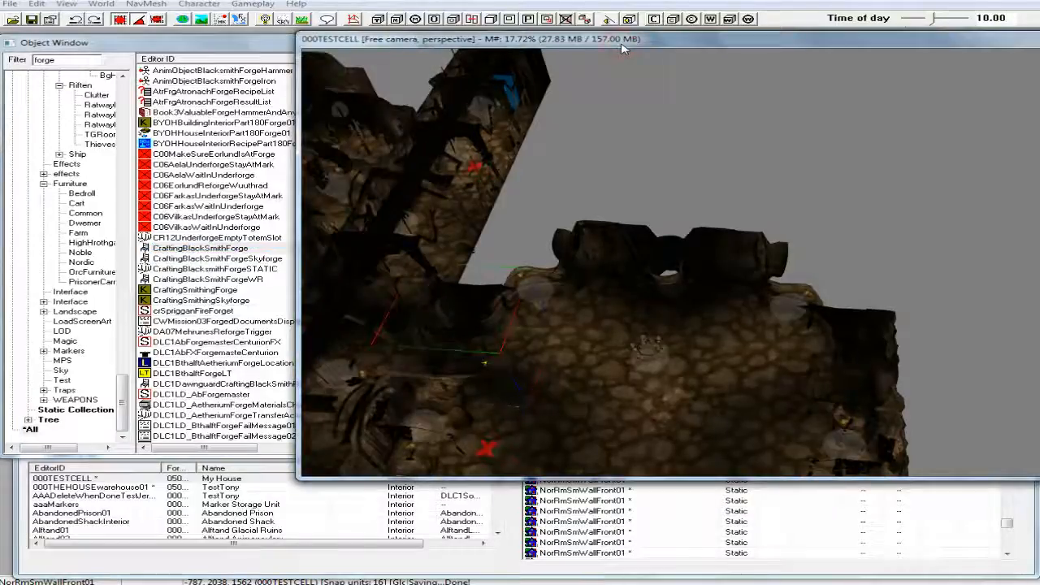
{"action": "left_click", "coordinate": [254, 43]}
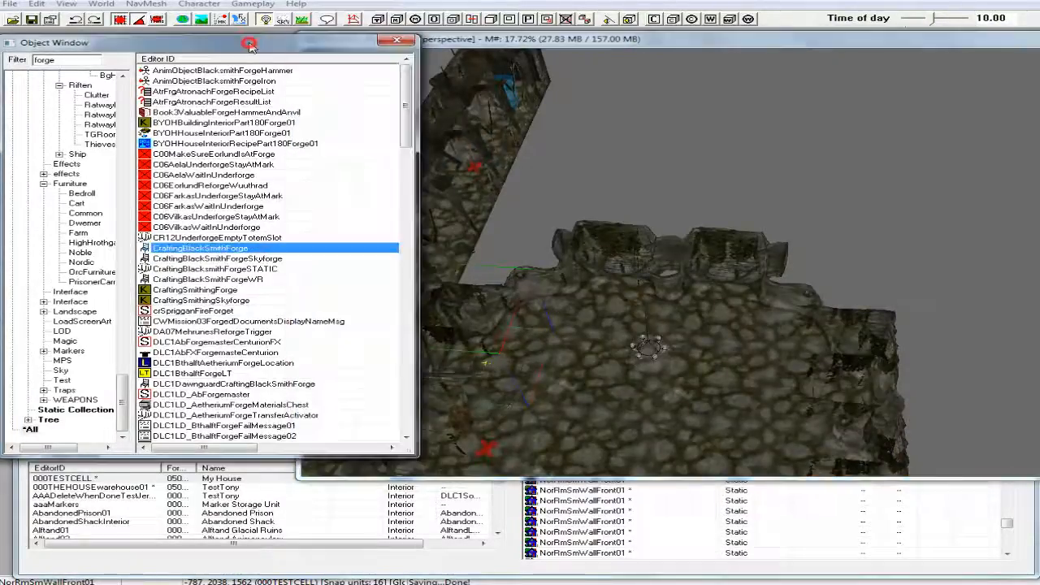
Step: Preview the CraftingBlackSmithForgeSkyforge object from a raised angle and close the preview
{"action": "left_click", "coordinate": [202, 258]}
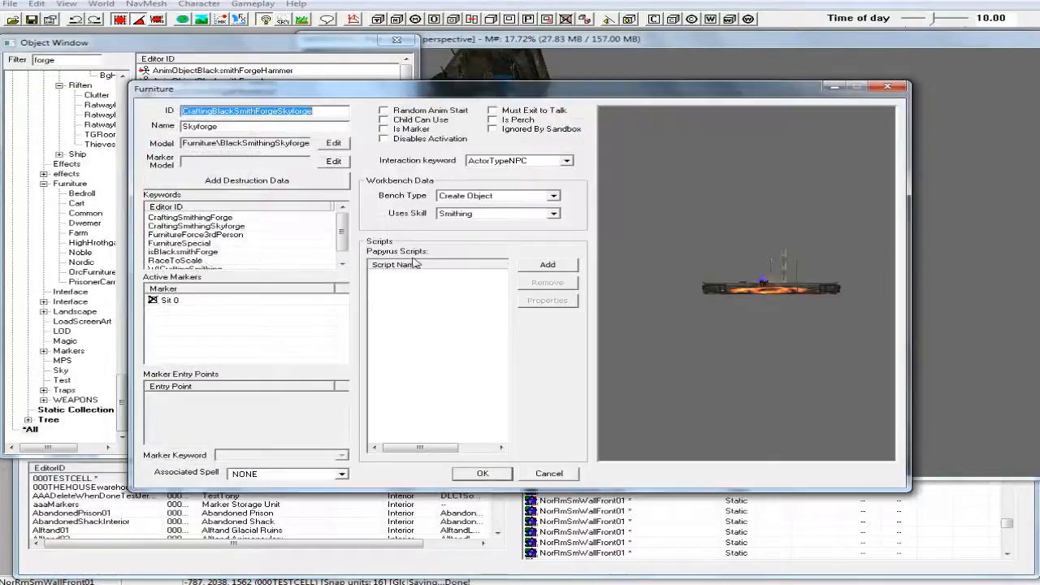
{"action": "left_click", "coordinate": [890, 87]}
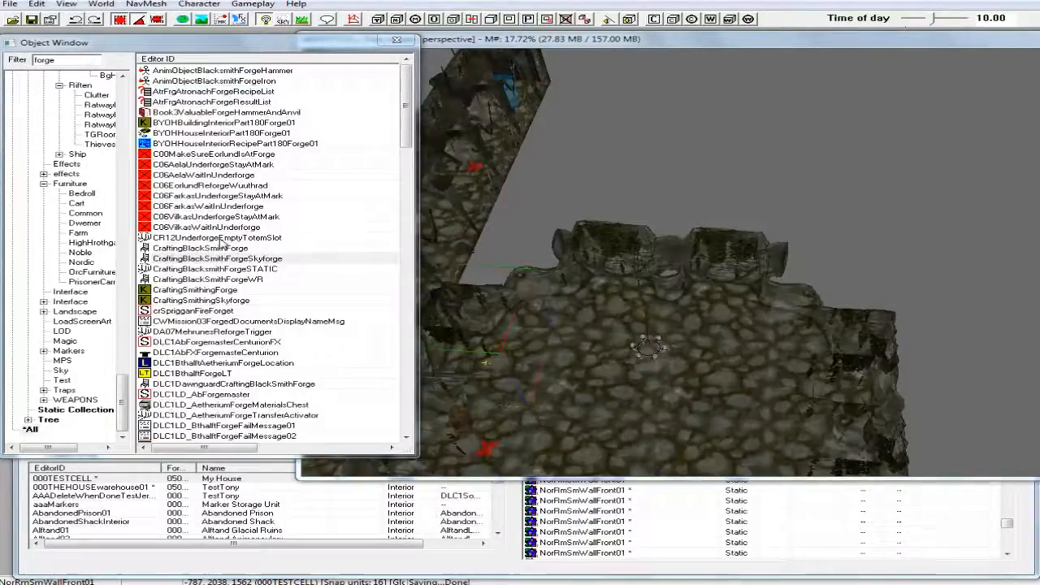
{"action": "right_click", "coordinate": [195, 258]}
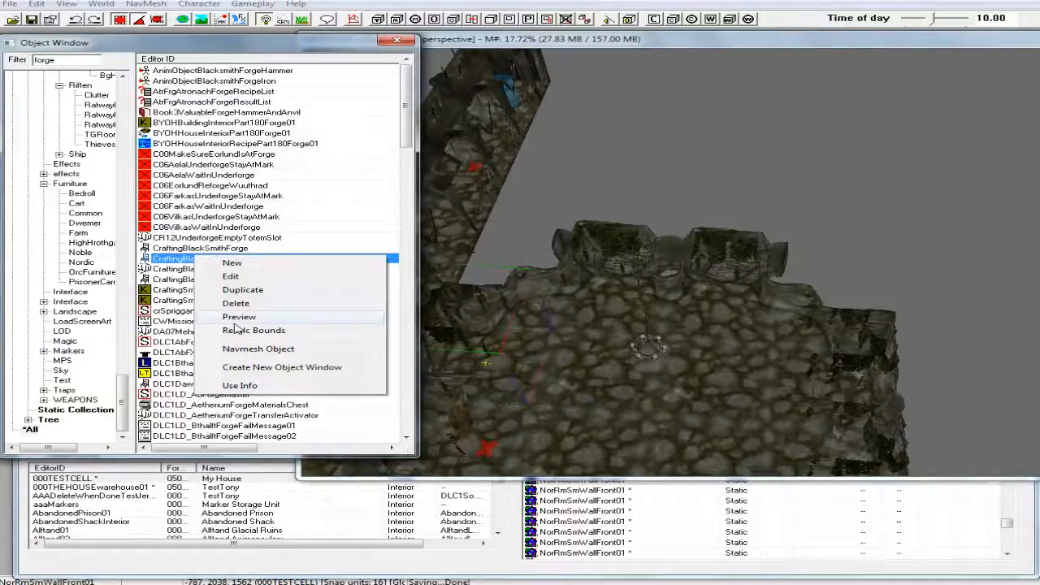
{"action": "left_click", "coordinate": [244, 317]}
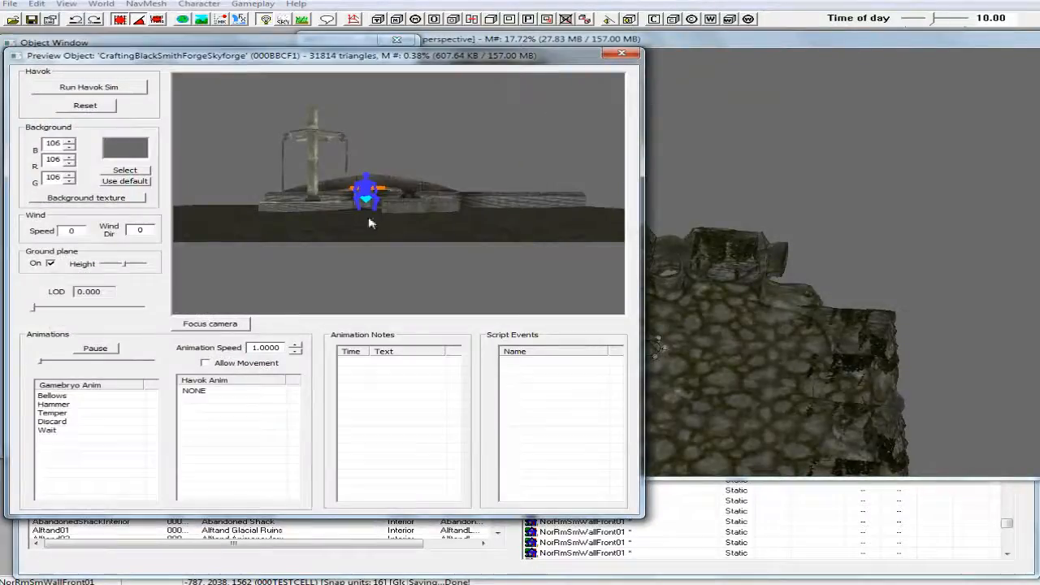
{"action": "left_click_drag", "start_coordinate": [369, 265], "coordinate": [354, 289]}
{"action": "left_click_drag", "start_coordinate": [419, 216], "coordinate": [445, 213]}
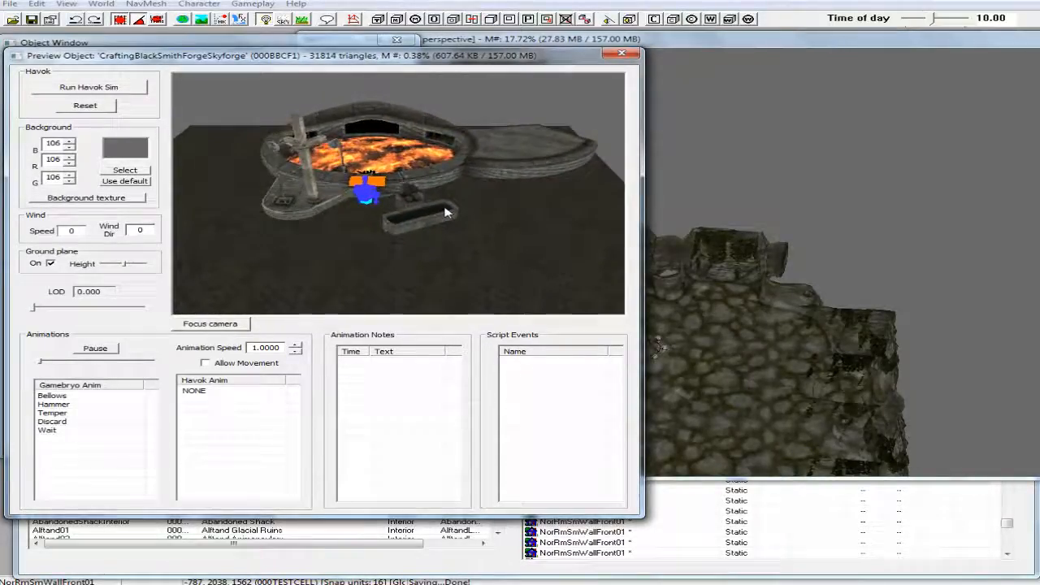
{"action": "left_click", "coordinate": [620, 56]}
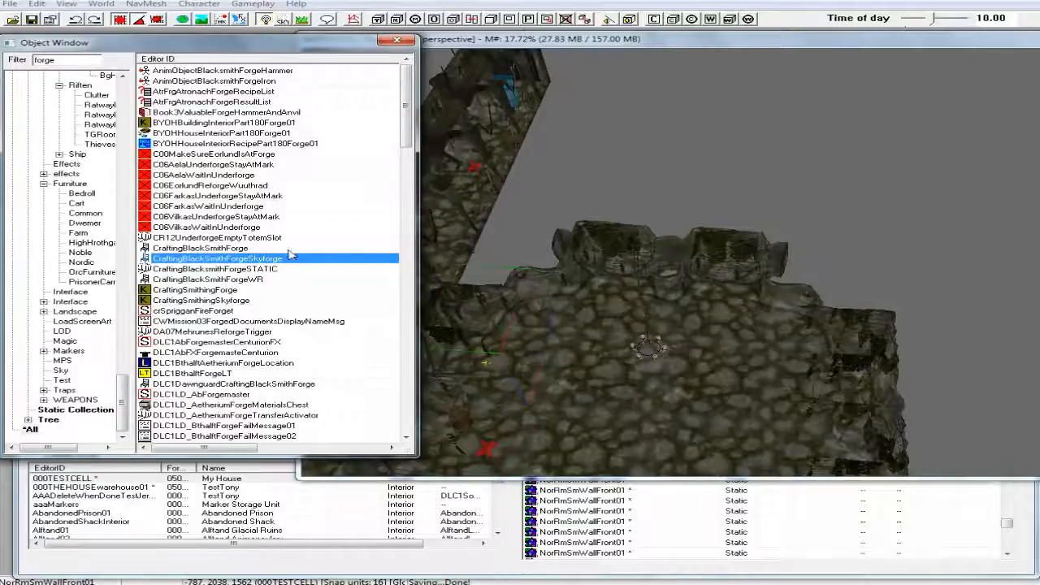
Step: Preview the CraftingBlackSmithForgeWR object, view it from a slightly raised angle, and close the preview
{"action": "left_click", "coordinate": [215, 280]}
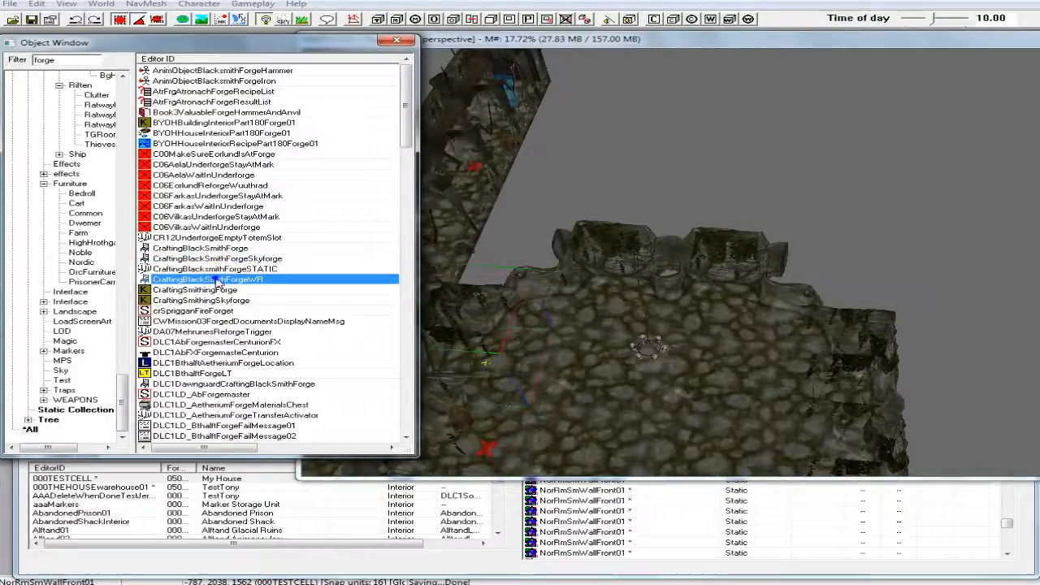
{"action": "right_click", "coordinate": [217, 280]}
{"action": "left_click", "coordinate": [260, 340]}
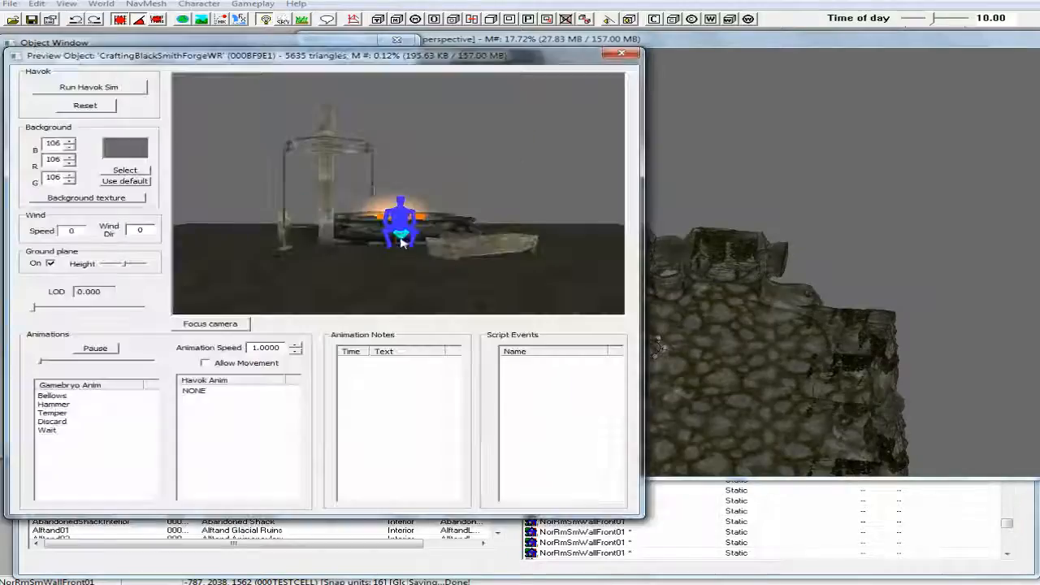
{"action": "mouse_move", "coordinate": [353, 275]}
{"action": "left_mouse_down"}
{"action": "mouse_move", "coordinate": [319, 278]}
{"action": "mouse_move", "coordinate": [439, 267]}
{"action": "mouse_move", "coordinate": [368, 264]}
{"action": "left_mouse_up"}
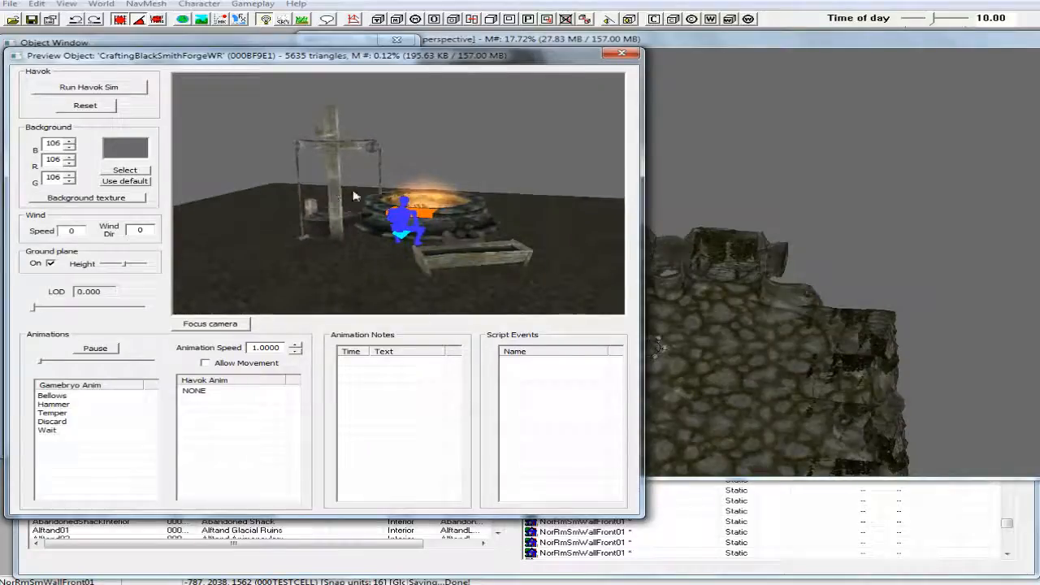
{"action": "left_click", "coordinate": [619, 55]}
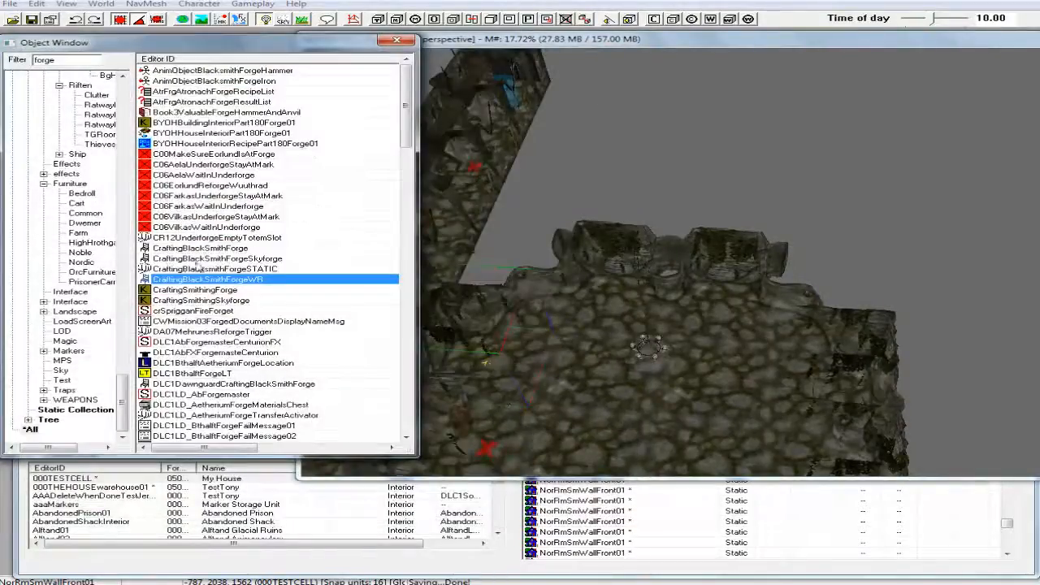
Step: Place a CraftingBlackSmithForgeSkyforge in the 000TESTCELL room, turn it toward the open floor, and position it in front of the two wall alcoves
{"action": "left_click", "coordinate": [180, 259]}
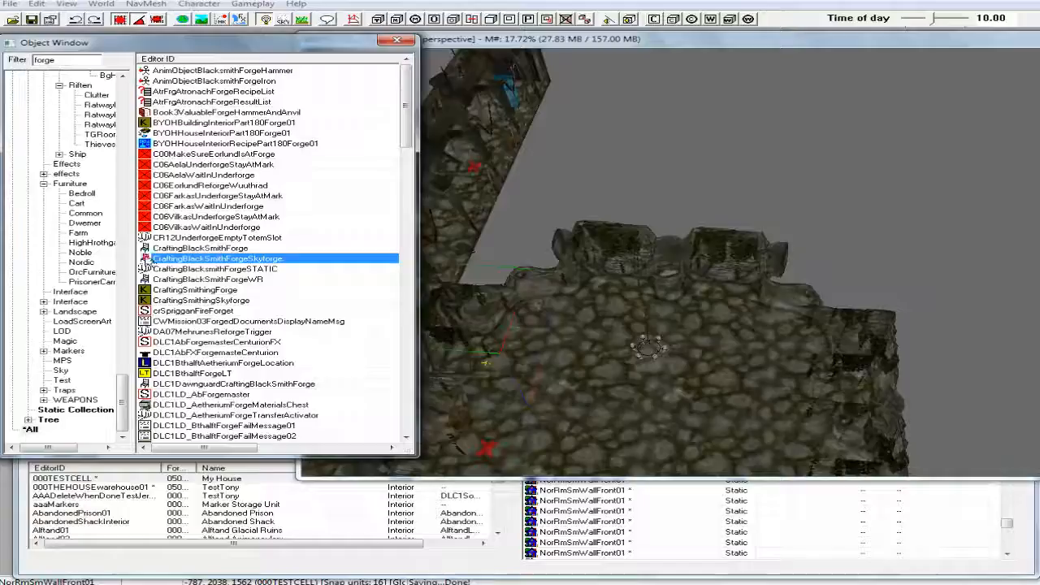
{"action": "left_click_drag", "start_coordinate": [534, 316], "coordinate": [703, 326]}
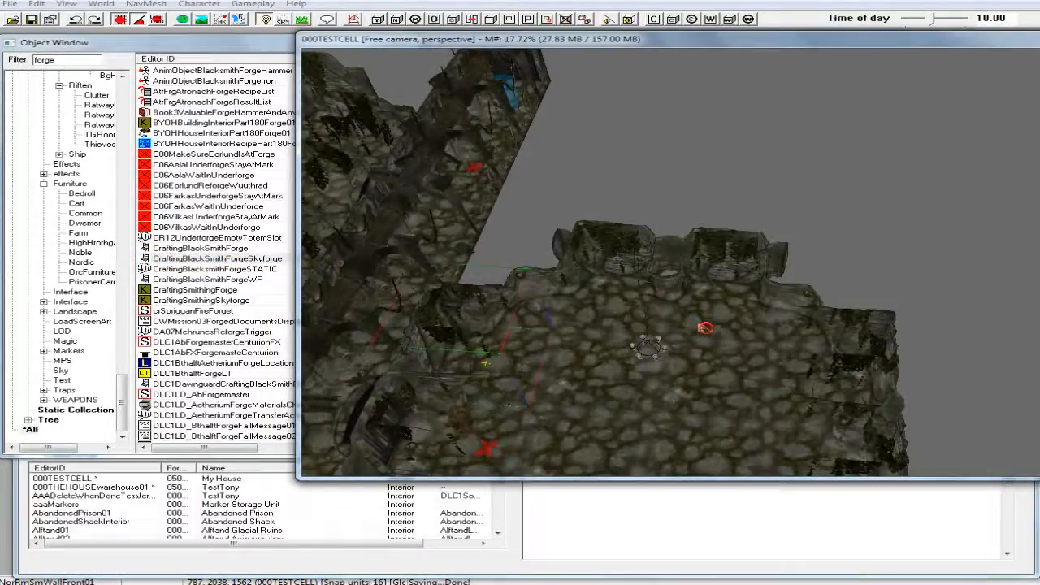
{"action": "right_click_drag", "start_coordinate": [703, 328], "coordinate": [711, 337]}
{"action": "left_click_drag", "start_coordinate": [712, 295], "coordinate": [662, 361]}
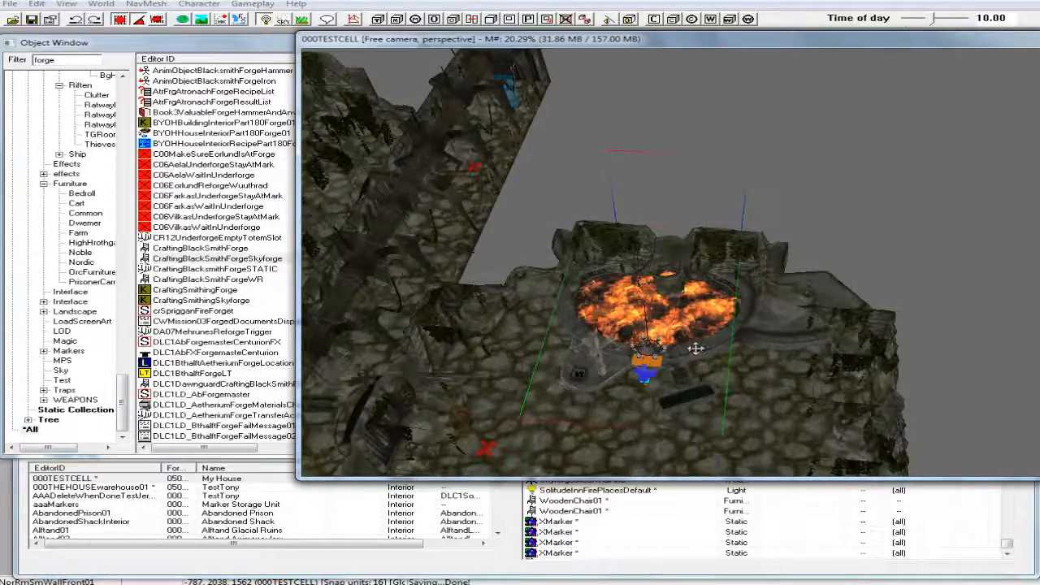
Step: Try shifting the Skyforge forge for a better fit by the alcoves, and delete it from the cell
{"action": "middle_click_drag", "start_coordinate": [695, 348], "coordinate": [679, 333], "text": "shift"}
{"action": "scroll", "coordinate": [698, 326], "scroll_direction": "up", "scroll_amount": 2}
{"action": "scroll", "coordinate": [695, 319], "scroll_direction": "up", "scroll_amount": 2}
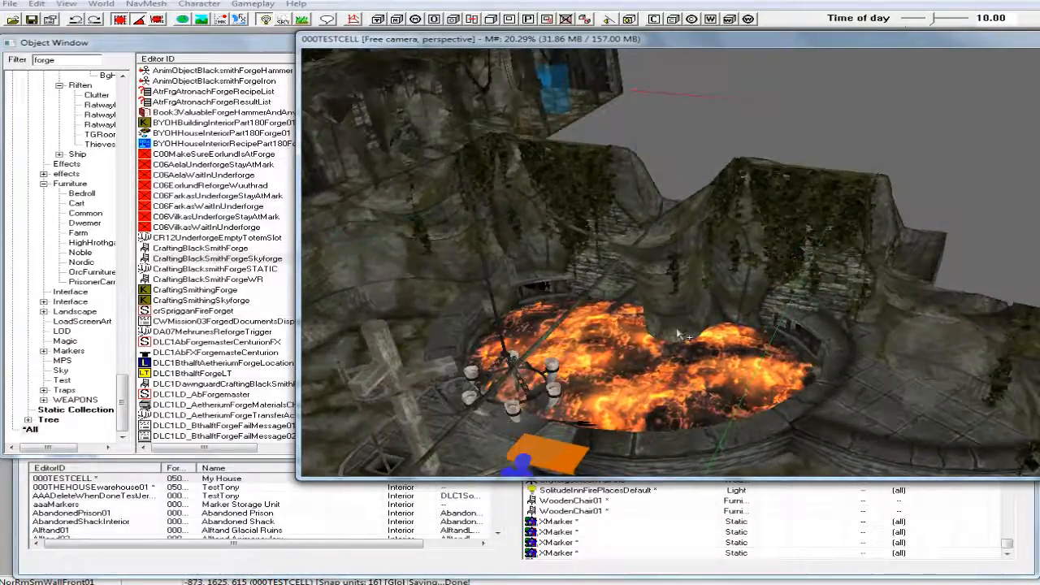
{"action": "middle_click_drag", "start_coordinate": [674, 381], "coordinate": [695, 392], "text": "shift"}
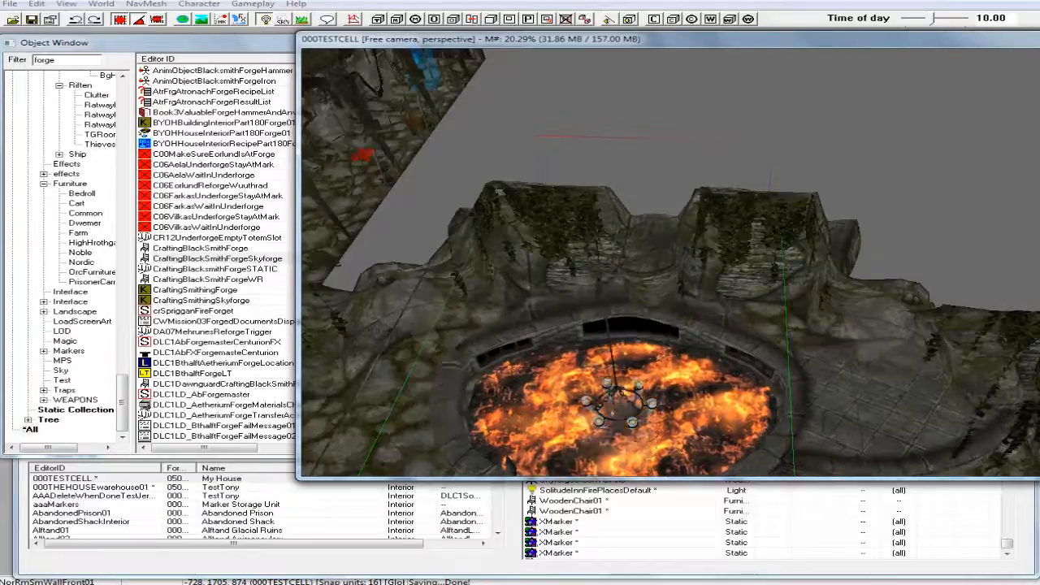
{"action": "left_click_drag", "start_coordinate": [695, 392], "coordinate": [695, 385]}
{"action": "middle_click_drag", "start_coordinate": [697, 473], "coordinate": [685, 418], "text": "shift"}
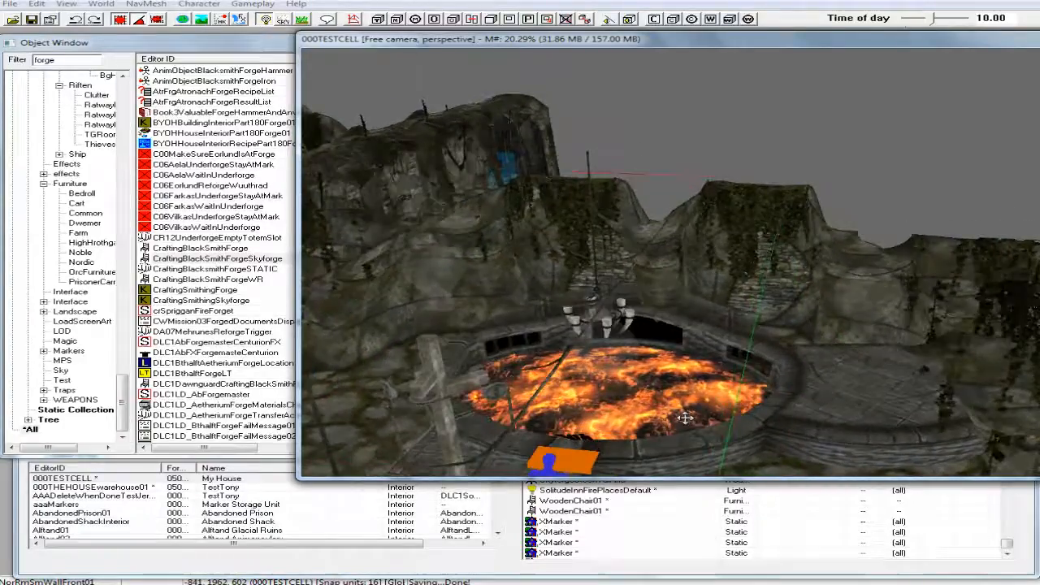
{"action": "left_click_drag", "start_coordinate": [842, 428], "coordinate": [804, 400]}
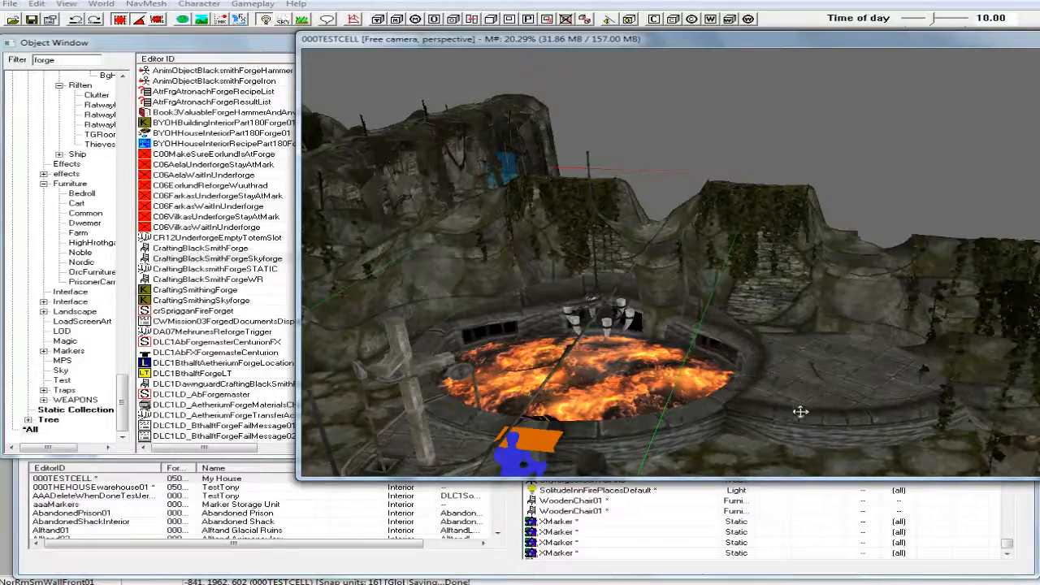
{"action": "mouse_move", "coordinate": [800, 411]}
{"action": "middle_mouse_down", "text": "shift"}
{"action": "mouse_move", "coordinate": [815, 421]}
{"action": "mouse_move", "coordinate": [784, 461]}
{"action": "mouse_move", "coordinate": [802, 424]}
{"action": "middle_mouse_up", "text": "shift"}
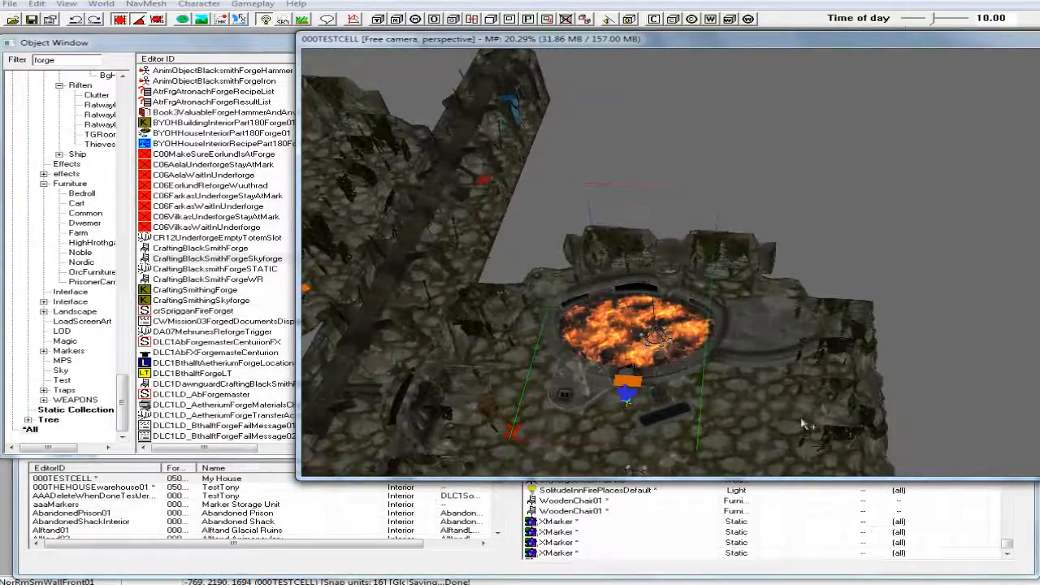
{"action": "key", "text": "Delete"}
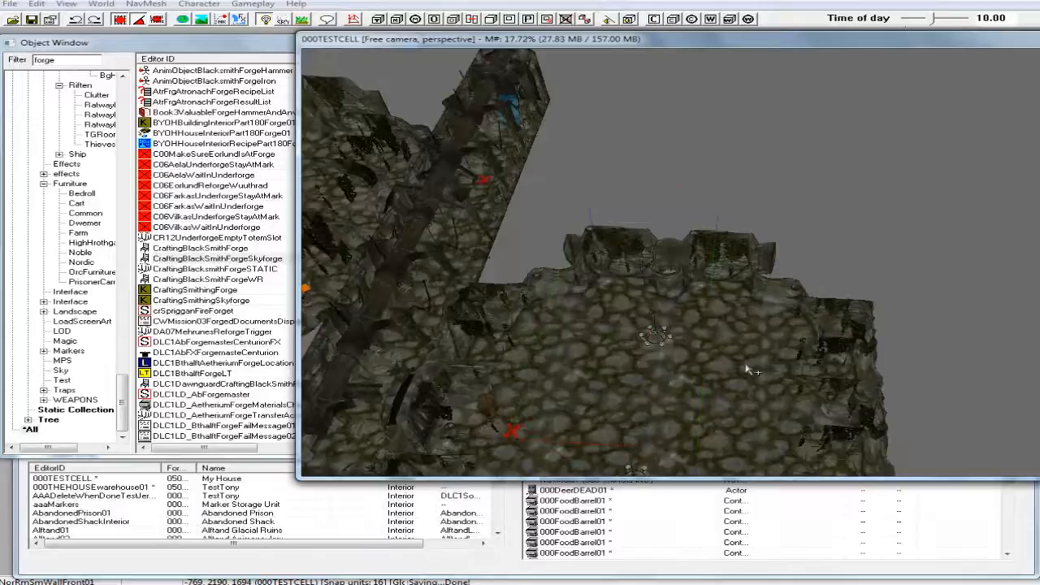
Step: Preview the CraftingBlackSmithForge object, view it from a raised angle, and close the preview
{"action": "left_click", "coordinate": [198, 251]}
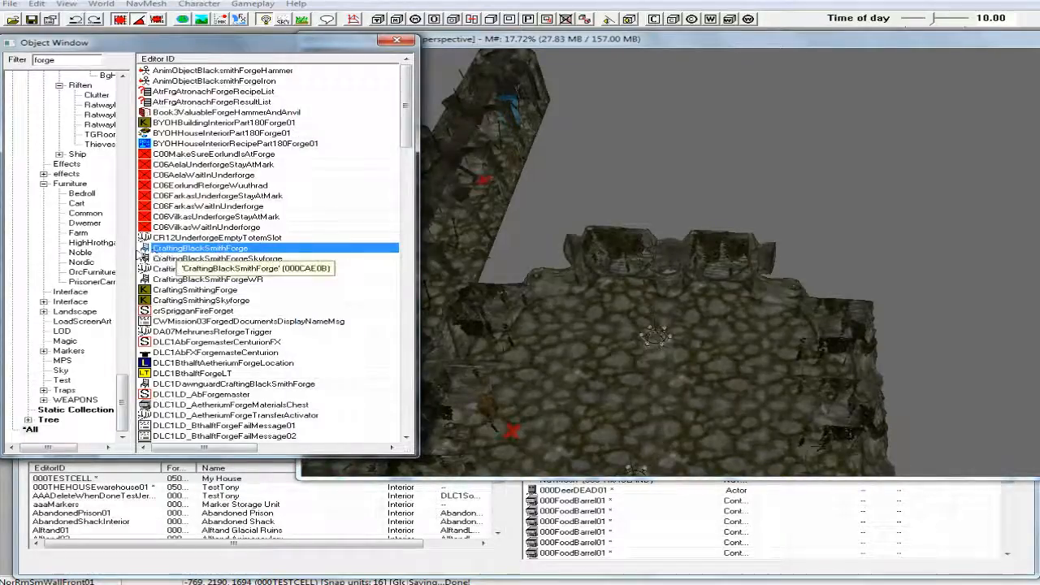
{"action": "right_click", "coordinate": [151, 249]}
{"action": "left_click", "coordinate": [198, 312]}
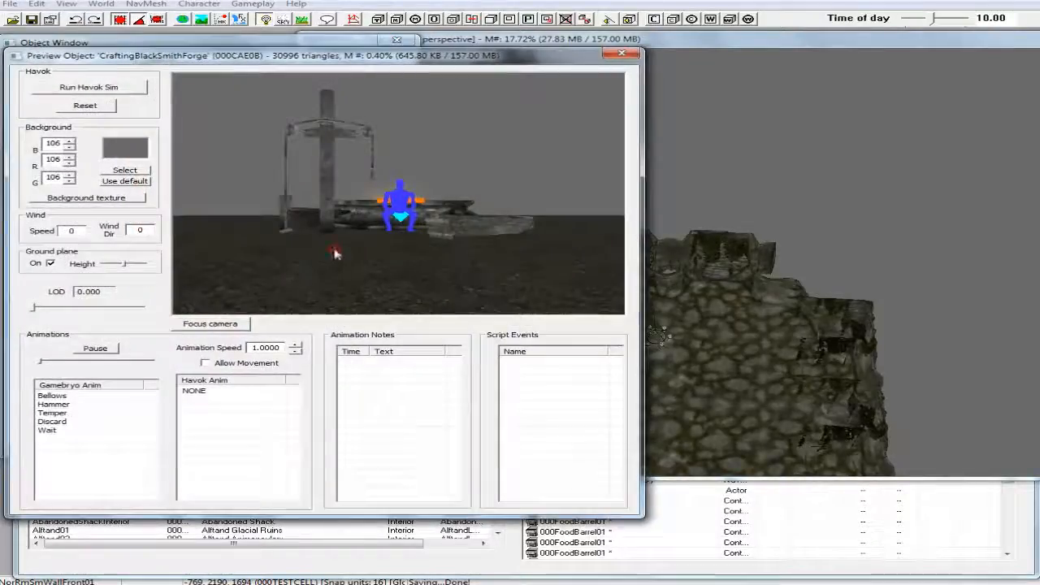
{"action": "left_click_drag", "start_coordinate": [328, 290], "coordinate": [394, 219]}
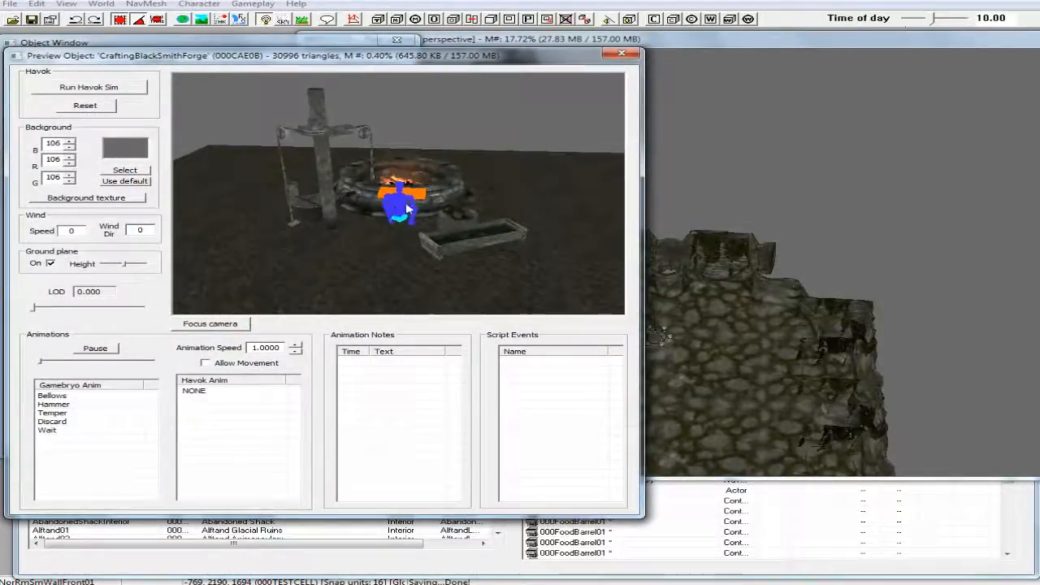
{"action": "left_click", "coordinate": [629, 55]}
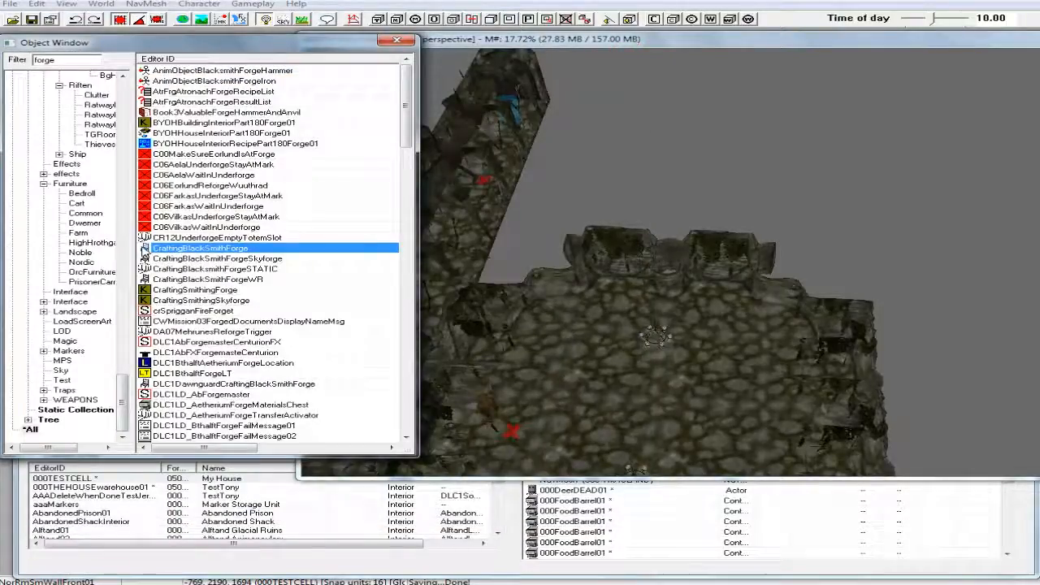
Step: Preview the CraftingBlacksmithForgeSTATIC object, rotate its view, and close the preview
{"action": "left_click", "coordinate": [253, 269]}
{"action": "right_click", "coordinate": [254, 268]}
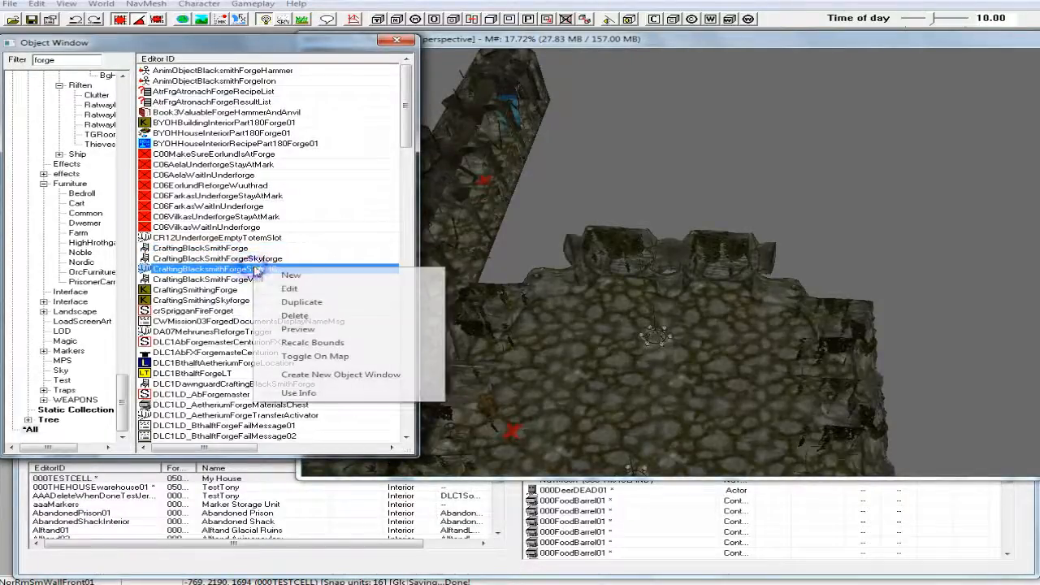
{"action": "left_click", "coordinate": [298, 328]}
{"action": "left_click_drag", "start_coordinate": [408, 273], "coordinate": [459, 262]}
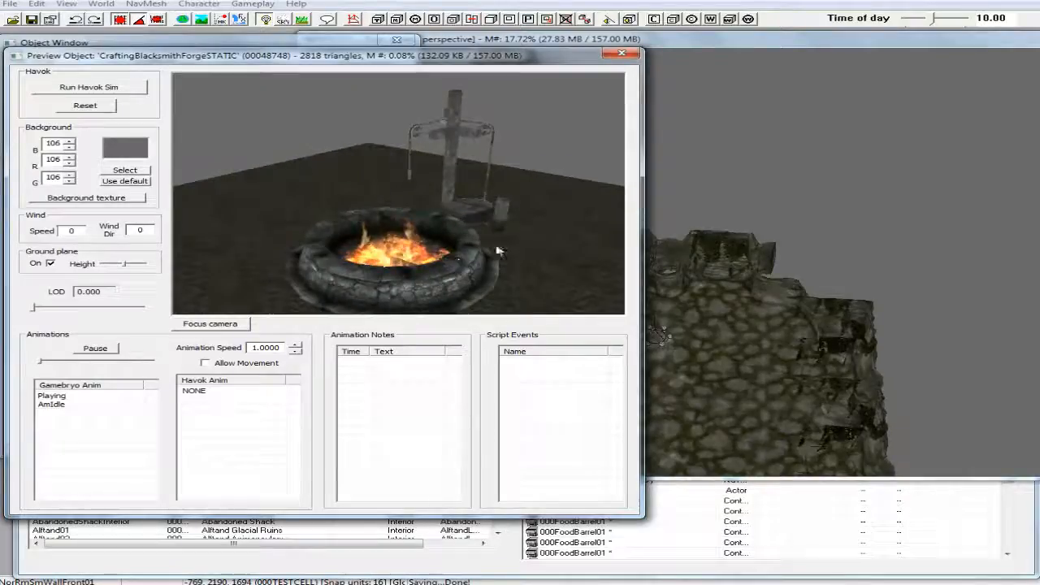
{"action": "left_click", "coordinate": [634, 56]}
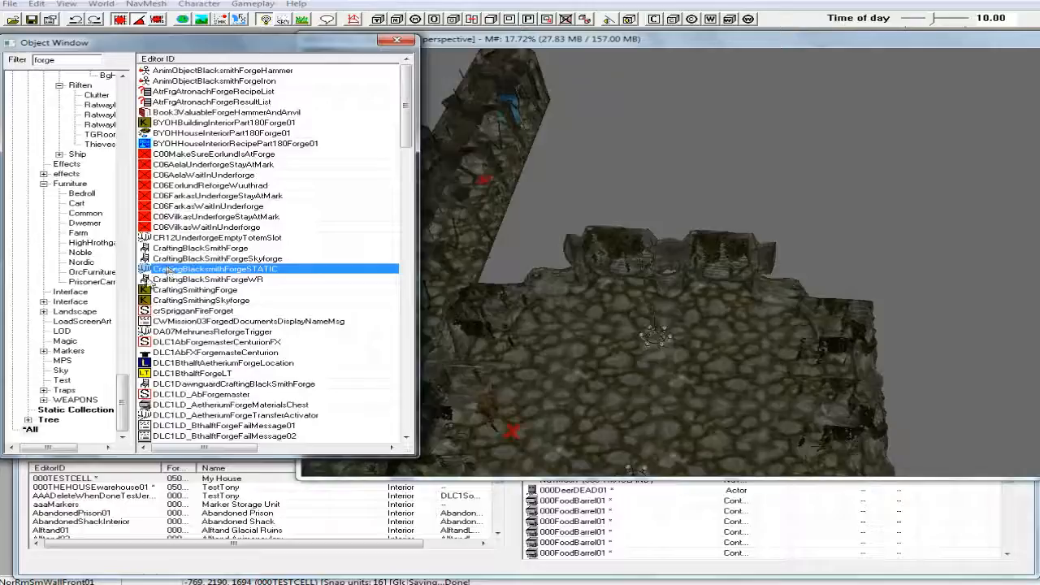
Step: Place a CraftingBlackSmithForge in the room, rotate it so its back faces the wall, and move it in front of the left alcove
{"action": "left_click", "coordinate": [146, 249]}
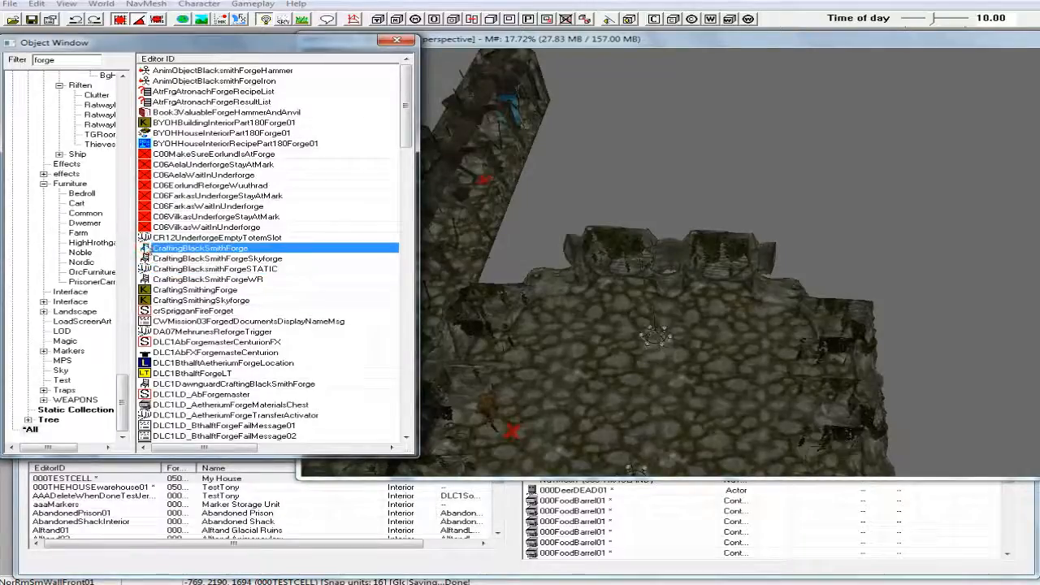
{"action": "left_click_drag", "start_coordinate": [146, 251], "coordinate": [700, 325]}
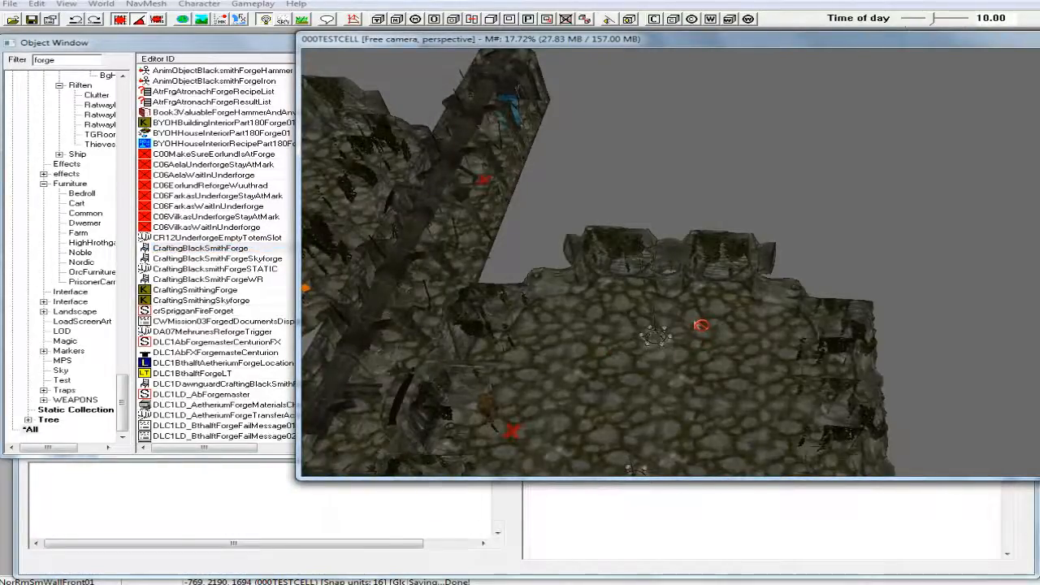
{"action": "left_click_drag", "start_coordinate": [694, 329], "coordinate": [650, 346]}
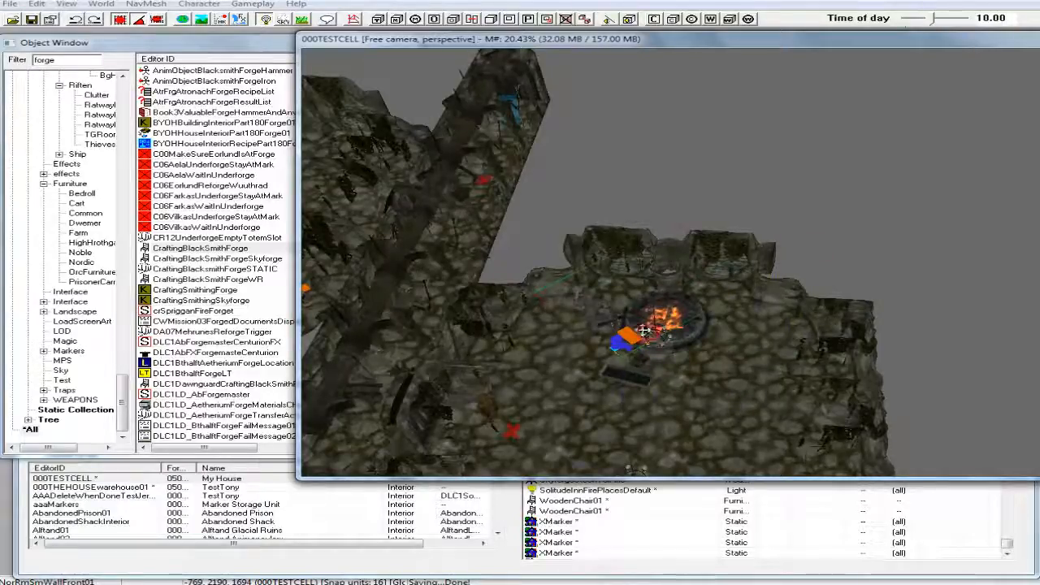
{"action": "scroll", "coordinate": [661, 337], "scroll_direction": "up", "scroll_amount": 2}
{"action": "left_click", "coordinate": [676, 333]}
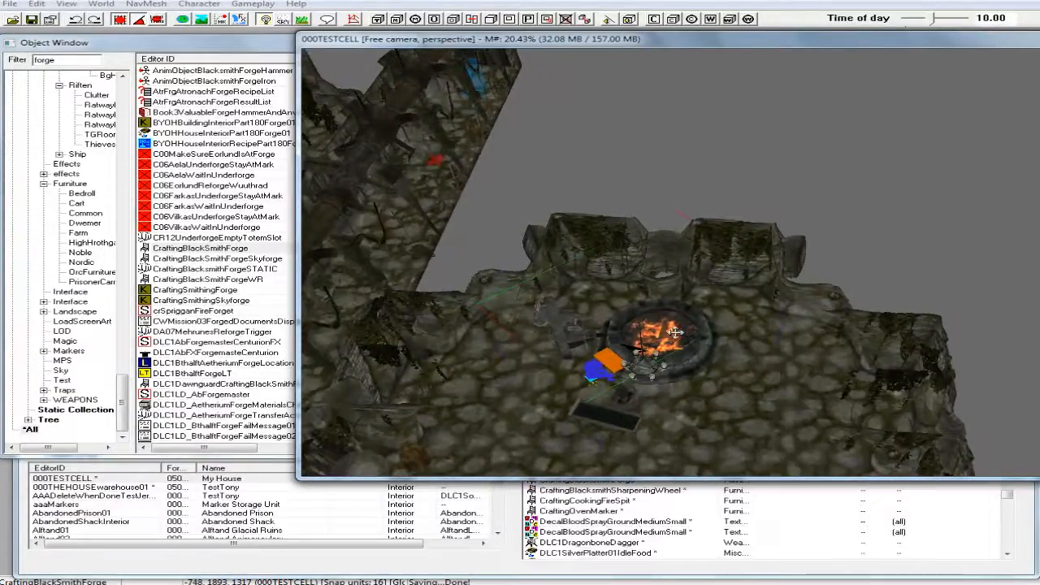
{"action": "right_click_drag", "start_coordinate": [676, 332], "coordinate": [675, 330]}
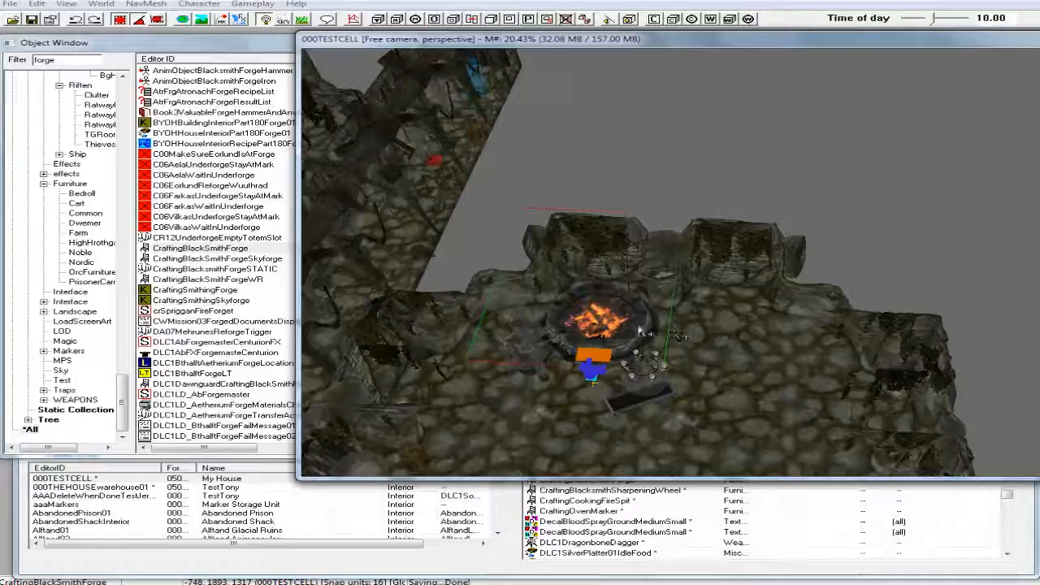
{"action": "mouse_move", "coordinate": [594, 381]}
{"action": "left_mouse_down"}
{"action": "mouse_move", "coordinate": [600, 387]}
{"action": "mouse_move", "coordinate": [602, 365]}
{"action": "left_mouse_up"}
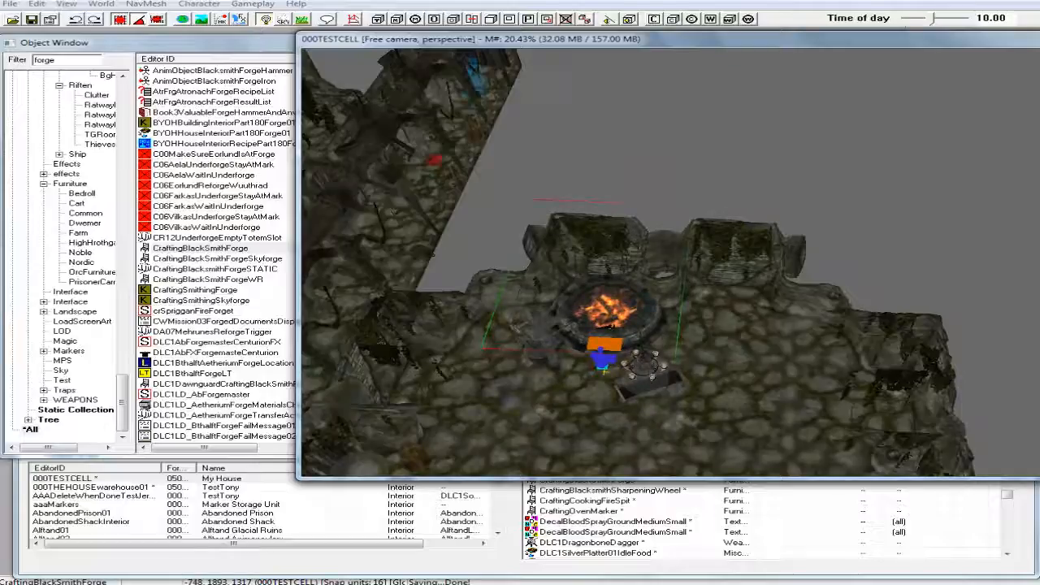
Step: Move the forge slightly for a closer fit at the left alcove and check it briefly under the cell's own lighting
{"action": "middle_click_drag", "start_coordinate": [641, 315], "coordinate": [661, 272], "text": "shift"}
{"action": "scroll", "coordinate": [648, 295], "scroll_direction": "up", "scroll_amount": 3}
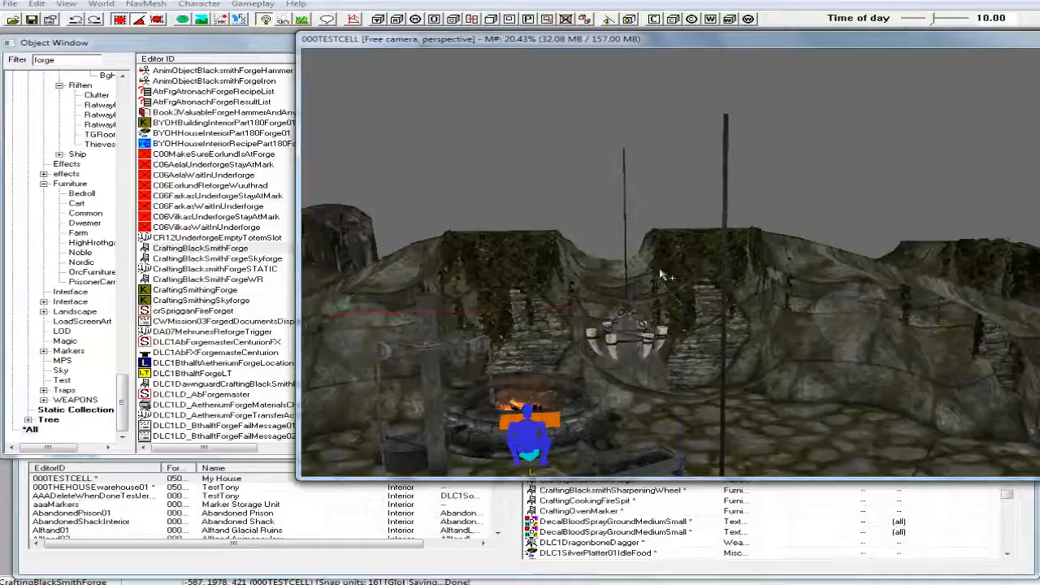
{"action": "scroll", "coordinate": [591, 409], "scroll_direction": "up", "scroll_amount": 5}
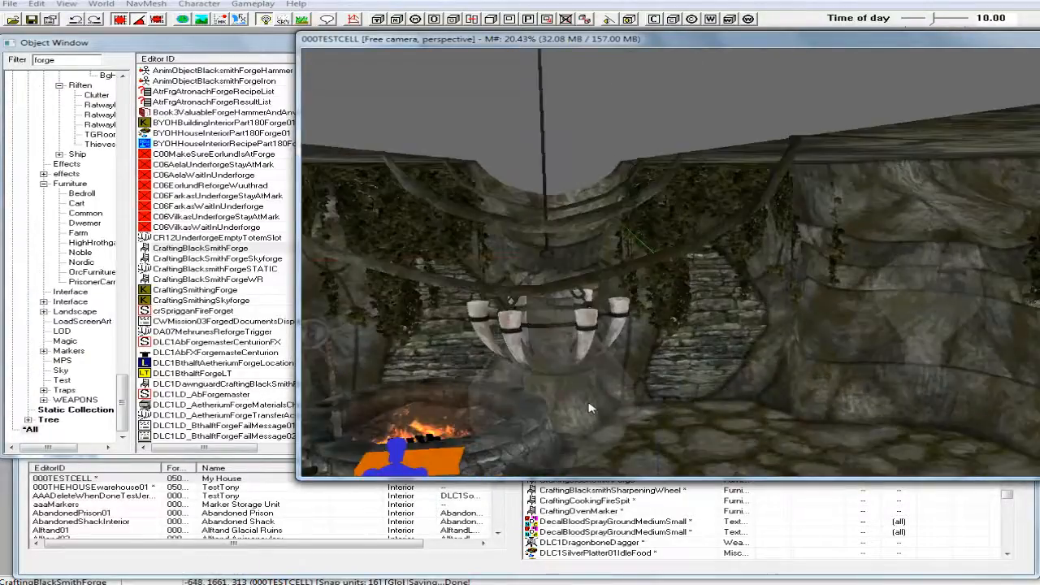
{"action": "middle_click_drag", "start_coordinate": [598, 410], "coordinate": [596, 441], "text": "shift"}
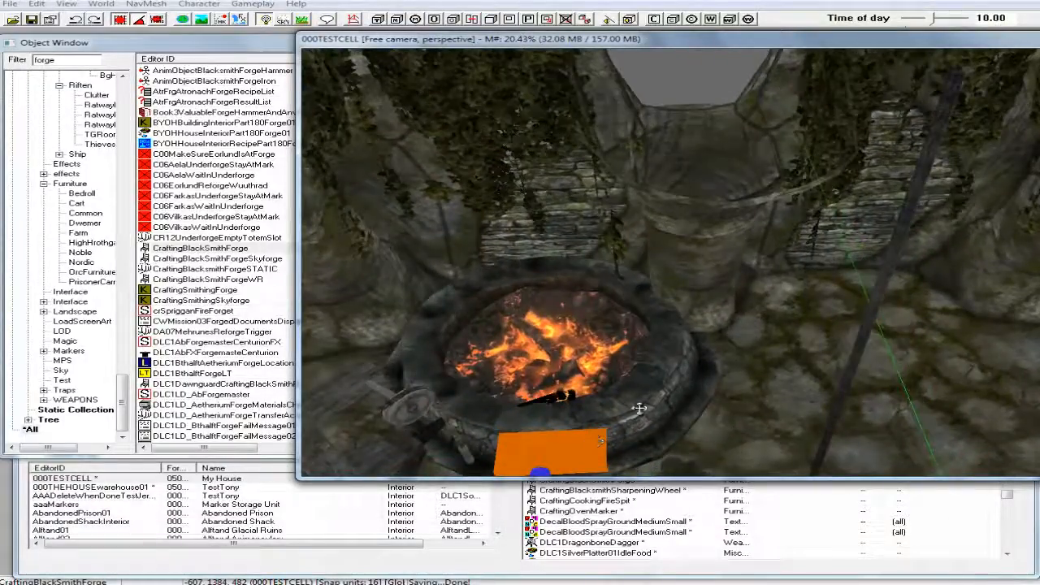
{"action": "mouse_move", "coordinate": [641, 412]}
{"action": "left_mouse_down"}
{"action": "mouse_move", "coordinate": [621, 405]}
{"action": "mouse_move", "coordinate": [640, 389]}
{"action": "mouse_move", "coordinate": [615, 389]}
{"action": "left_mouse_up"}
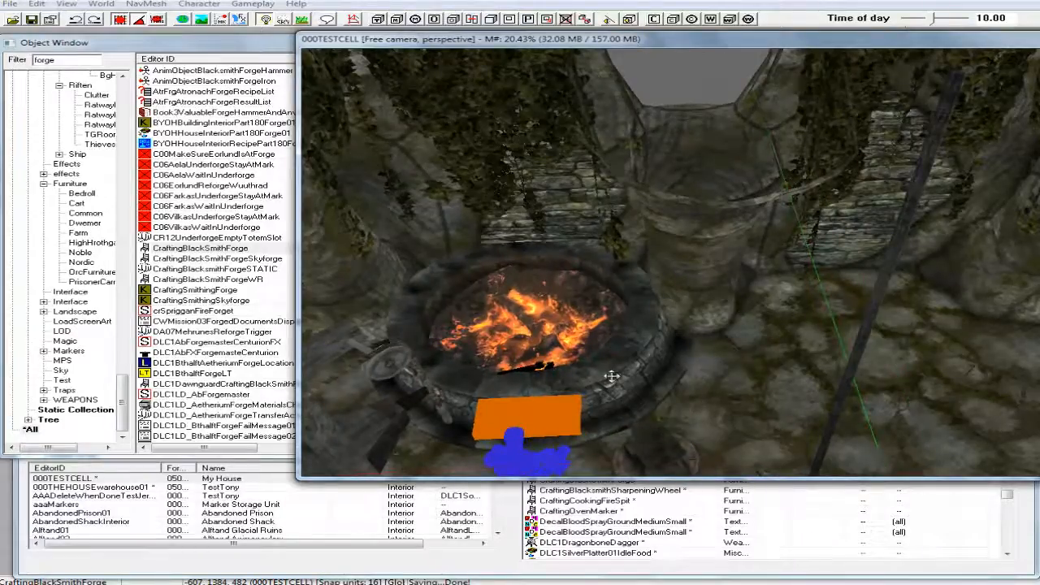
{"action": "mouse_move", "coordinate": [611, 379]}
{"action": "middle_mouse_down", "text": "shift"}
{"action": "mouse_move", "coordinate": [612, 365]}
{"action": "mouse_move", "coordinate": [607, 377]}
{"action": "middle_mouse_up", "text": "shift"}
{"action": "scroll", "coordinate": [612, 373], "scroll_direction": "down", "scroll_amount": 4}
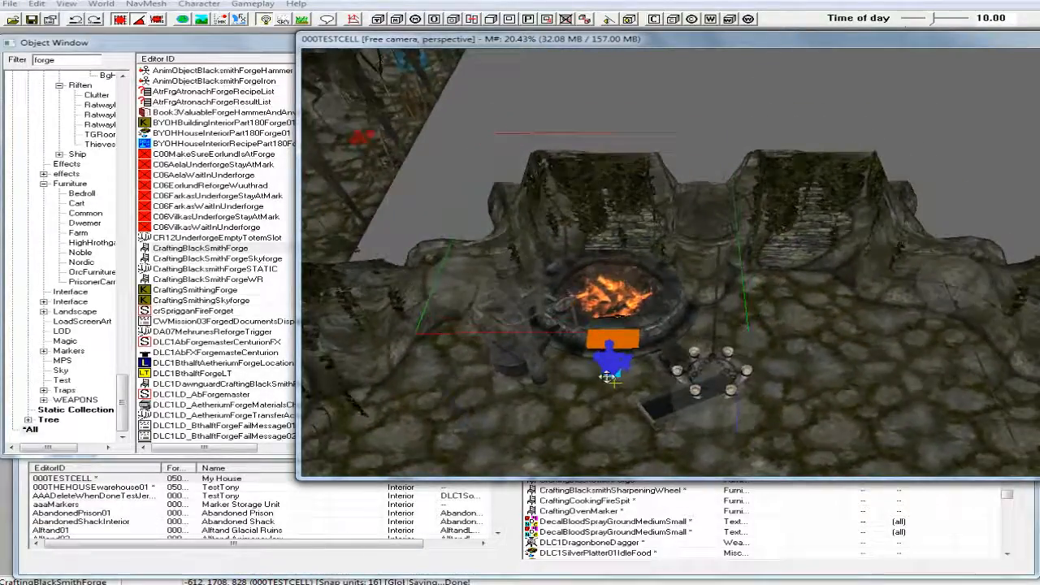
{"action": "key", "text": "a"}
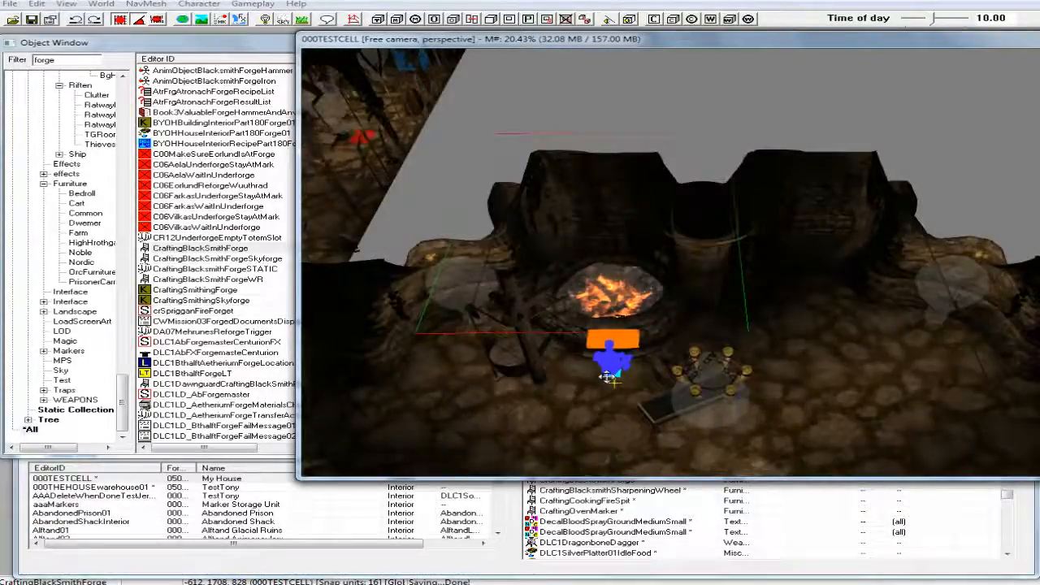
{"action": "key", "text": "a"}
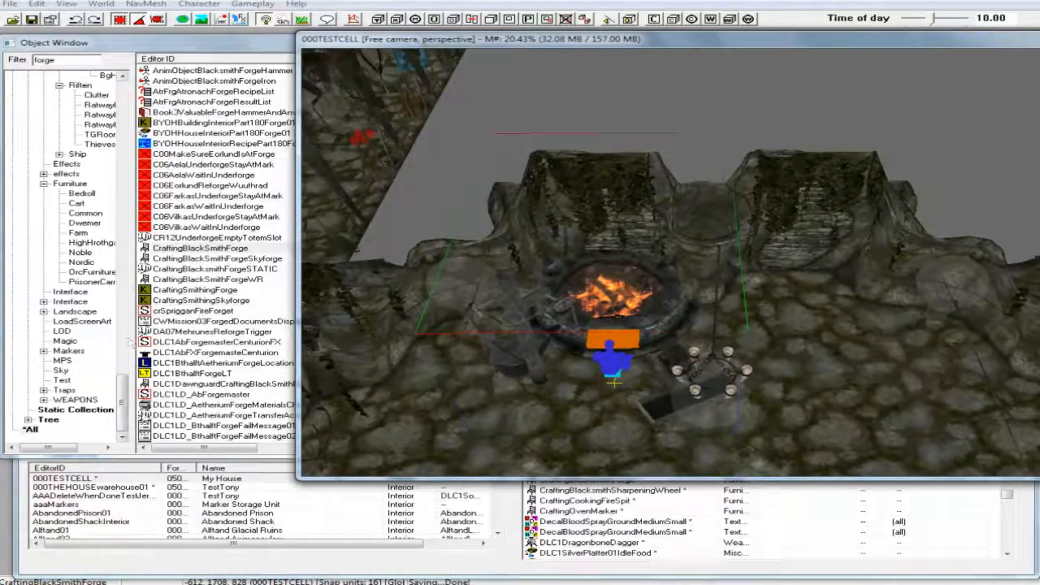
Step: Find LightForgeFire01 among the Light objects and place it on the forge's fire
{"action": "left_click_drag", "start_coordinate": [126, 417], "coordinate": [138, 218]}
{"action": "scroll", "coordinate": [74, 199], "scroll_direction": "up", "scroll_amount": 6}
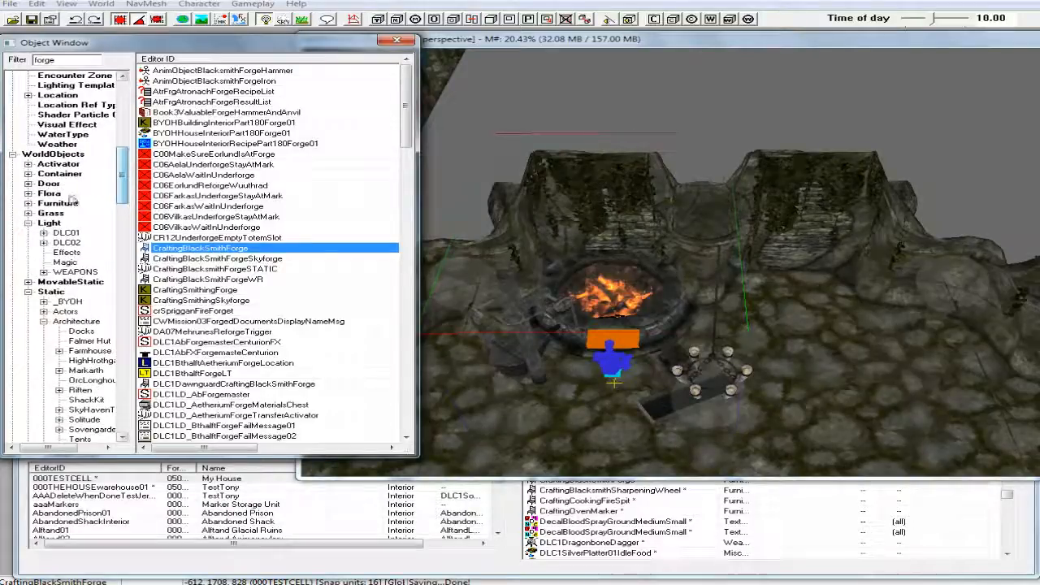
{"action": "left_click", "coordinate": [48, 222]}
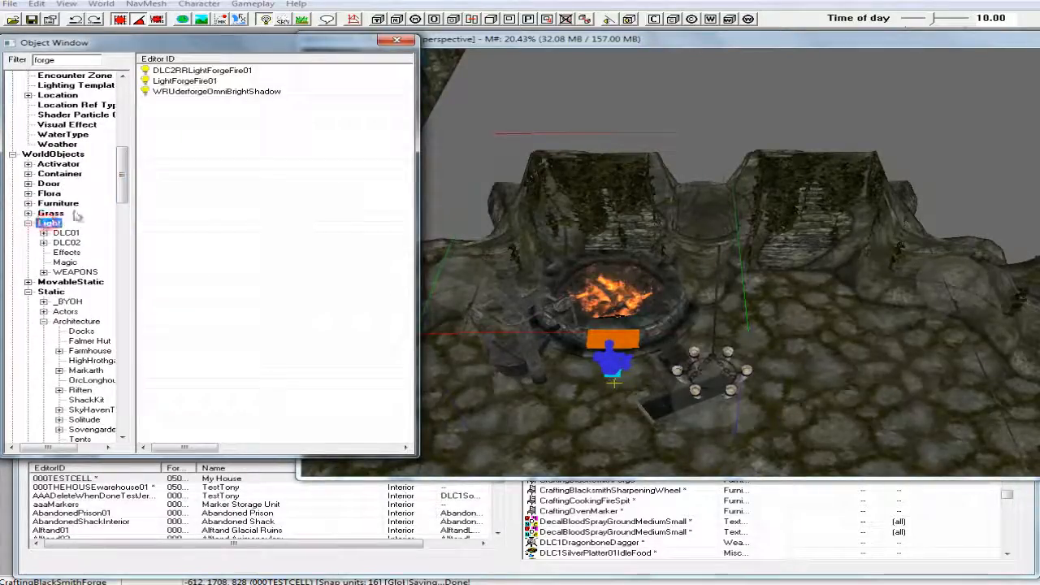
{"action": "left_click", "coordinate": [177, 82]}
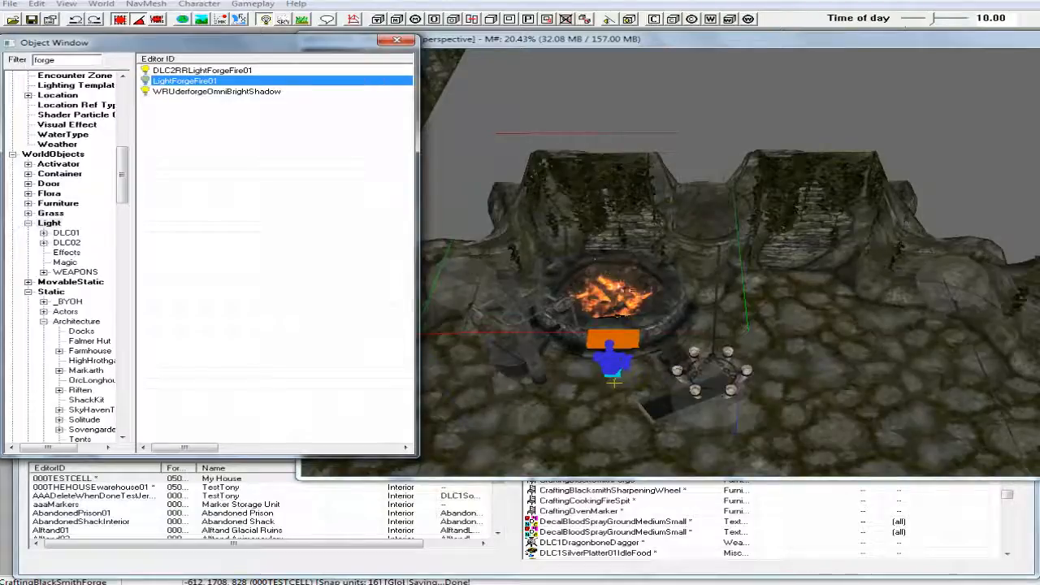
{"action": "left_click", "coordinate": [623, 300]}
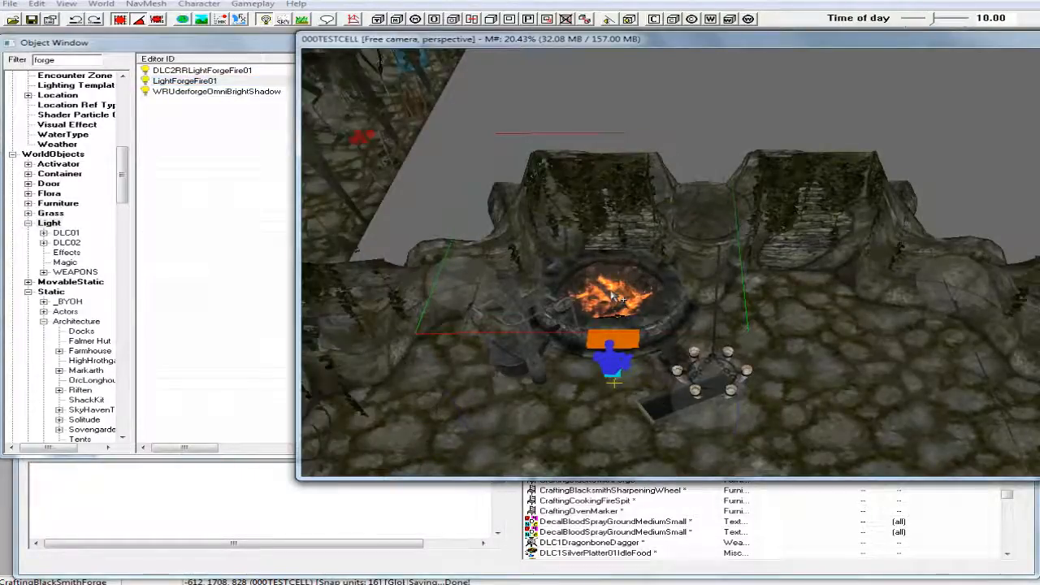
{"action": "left_click", "coordinate": [611, 291]}
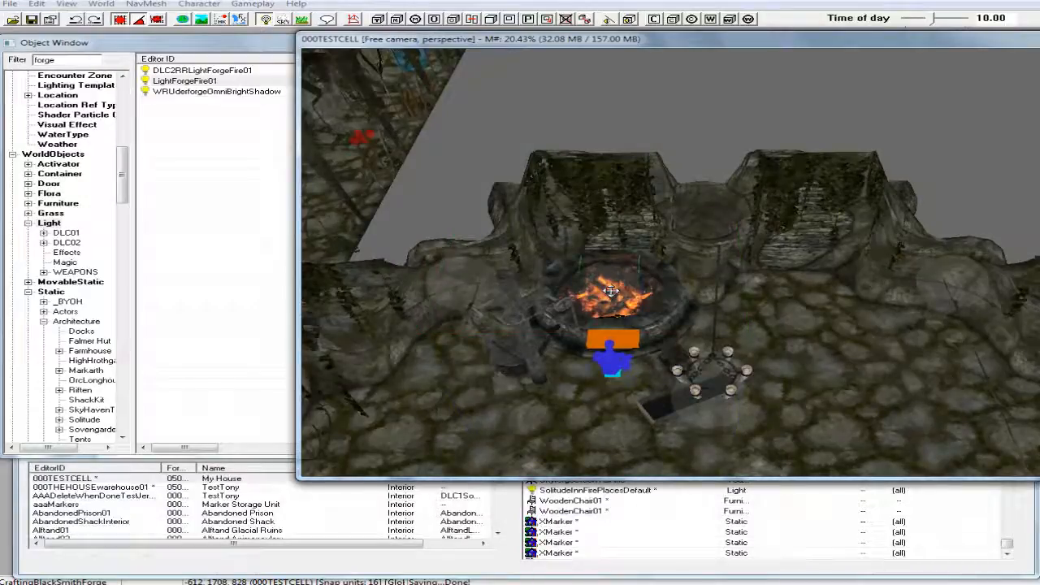
Step: Shift the forge light slightly toward the alcove behind the fire and view the room under the cell's own lighting
{"action": "left_click_drag", "start_coordinate": [611, 291], "coordinate": [613, 264]}
{"action": "key", "text": "a"}
{"action": "mouse_move", "coordinate": [612, 264]}
{"action": "middle_mouse_down", "text": "shift"}
{"action": "mouse_move", "coordinate": [611, 297]}
{"action": "mouse_move", "coordinate": [610, 248]}
{"action": "middle_mouse_up", "text": "shift"}
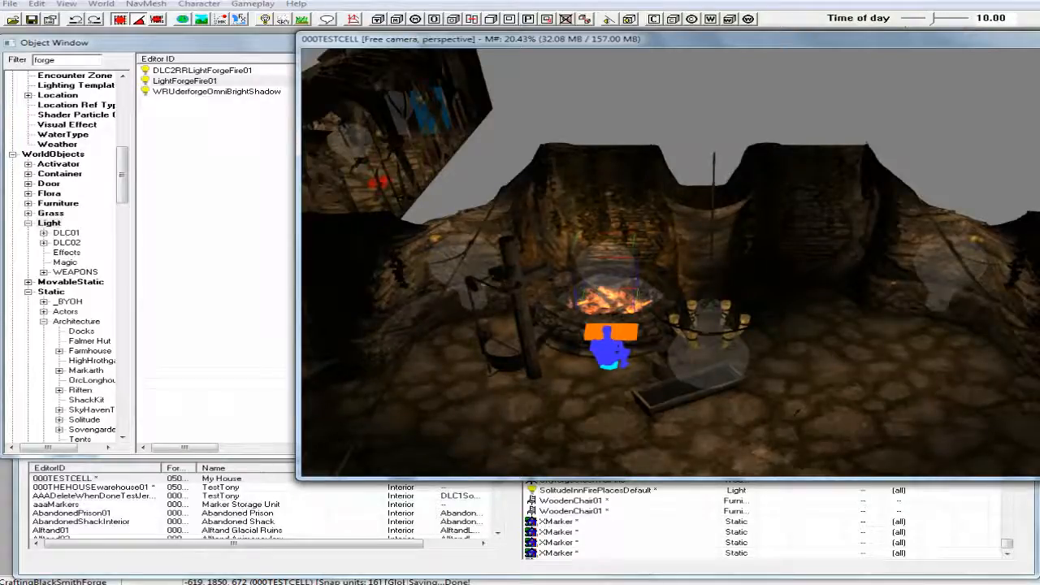
Step: Filter the complete object list for "workbench"
{"action": "middle_click_drag", "start_coordinate": [606, 263], "coordinate": [626, 318], "text": "shift"}
{"action": "scroll", "coordinate": [626, 317], "scroll_direction": "down", "scroll_amount": 5}
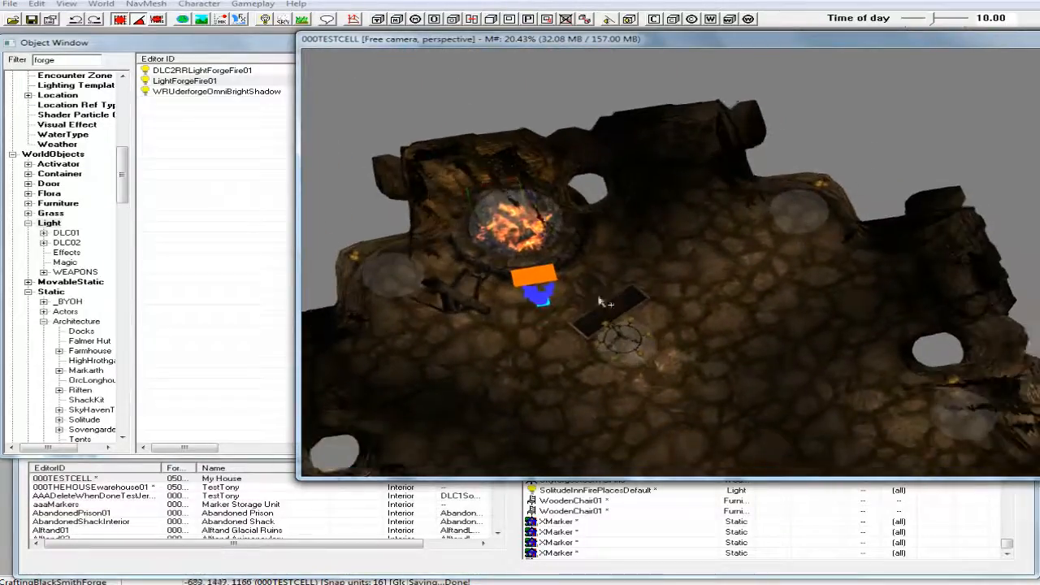
{"action": "mouse_move", "coordinate": [599, 302]}
{"action": "middle_mouse_down", "text": "shift"}
{"action": "mouse_move", "coordinate": [590, 267]}
{"action": "mouse_move", "coordinate": [611, 264]}
{"action": "mouse_move", "coordinate": [590, 293]}
{"action": "middle_mouse_up", "text": "shift"}
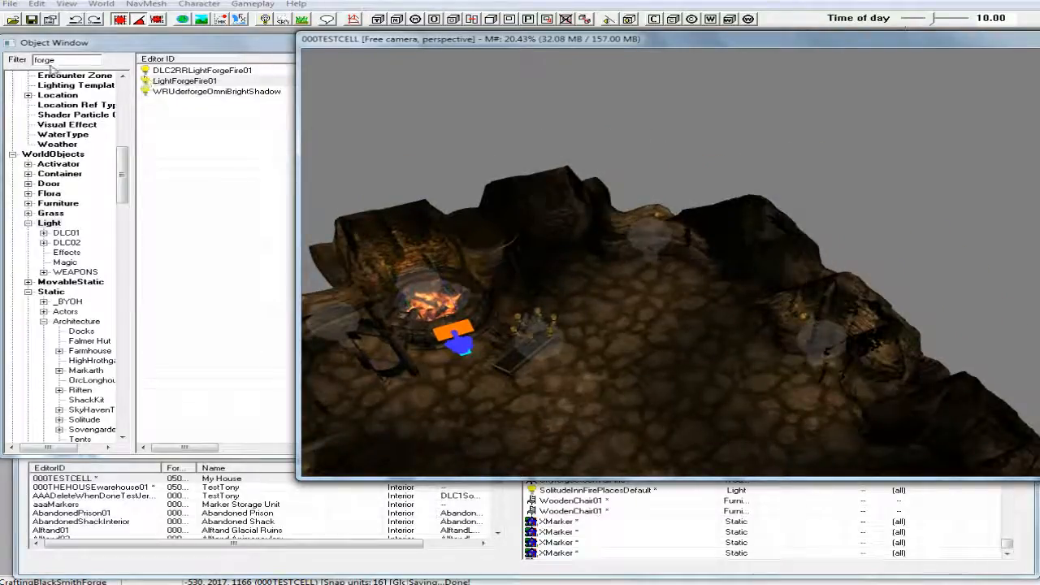
{"action": "left_click", "coordinate": [73, 59]}
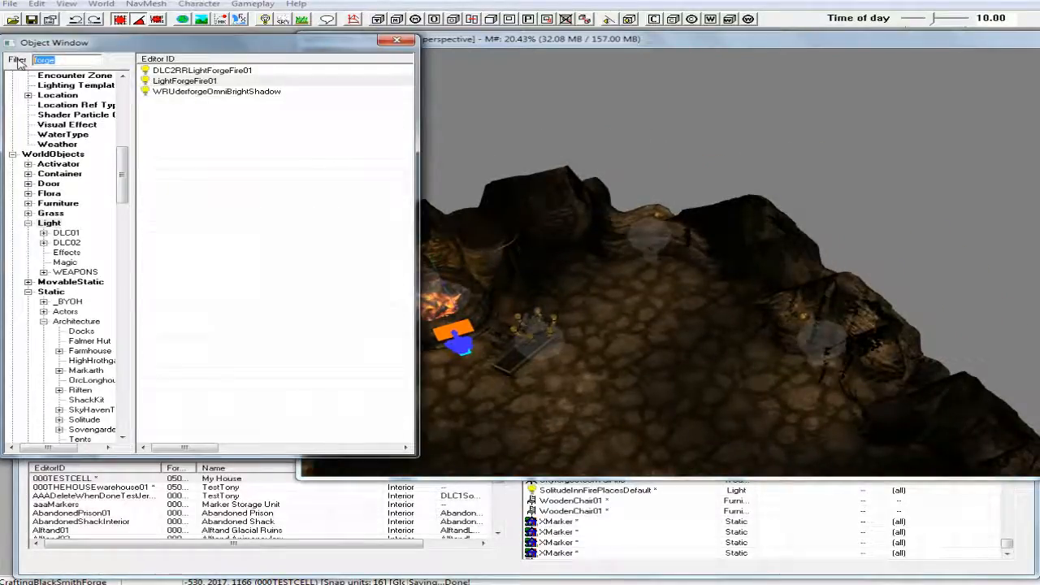
{"action": "type", "text": "workbench"}
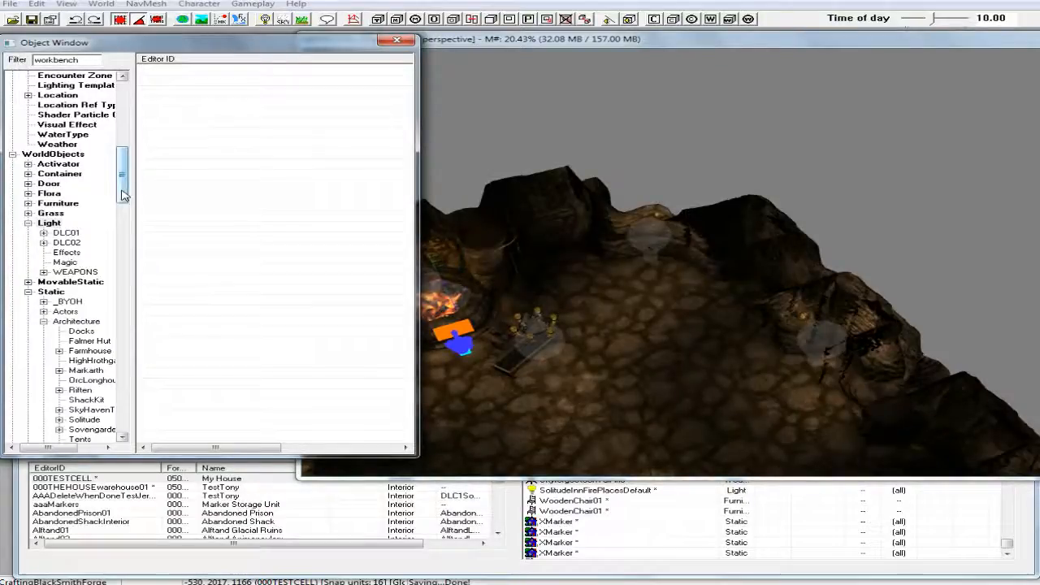
{"action": "left_click_drag", "start_coordinate": [123, 192], "coordinate": [128, 448]}
{"action": "left_click", "coordinate": [30, 429]}
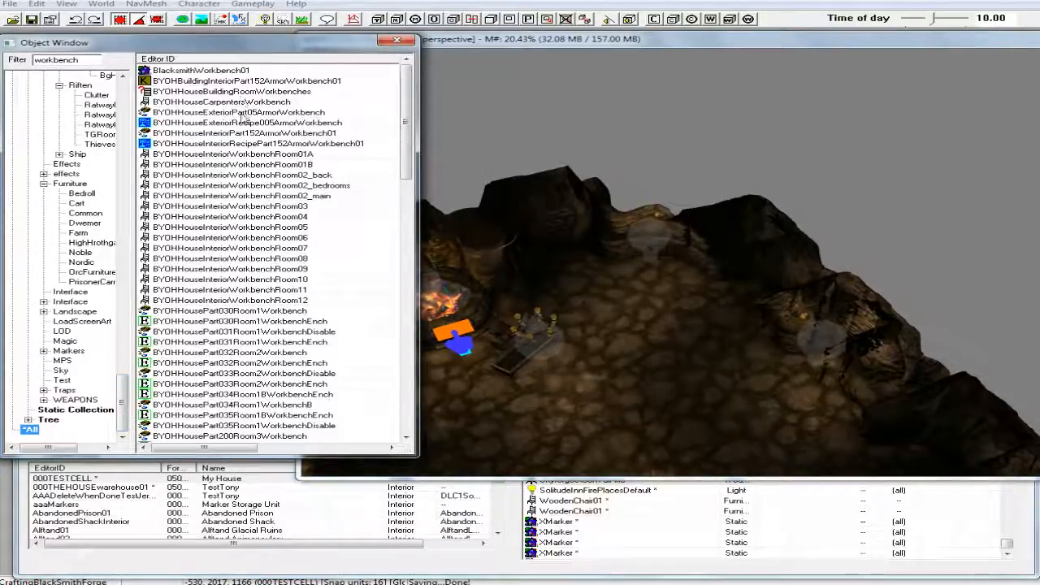
Step: Find CraftingBlacksmithArmorWorkbench in the results, place it on the open floor away from the forge, then rotate and reposition it
{"action": "left_click", "coordinate": [246, 102]}
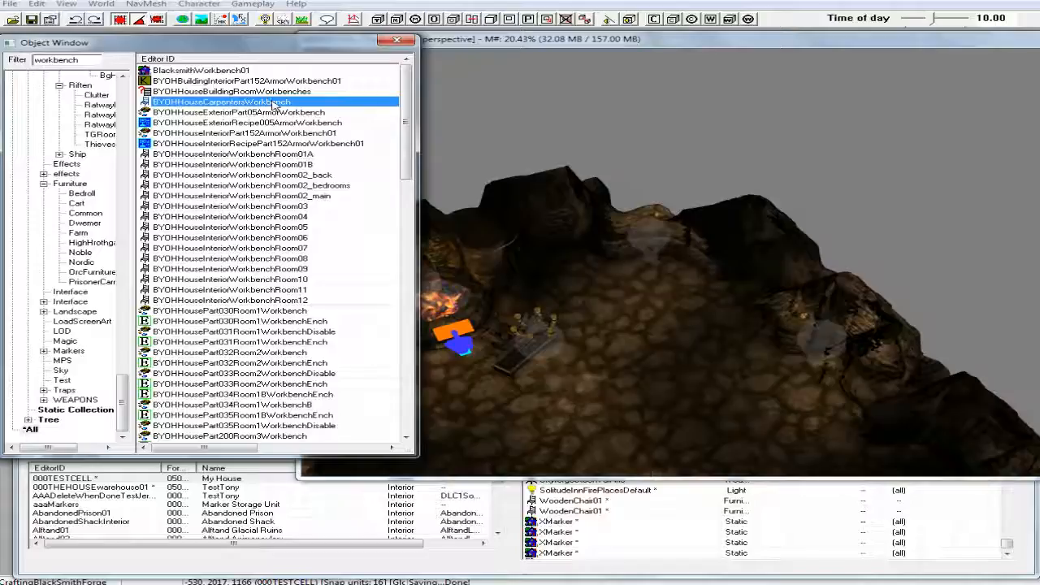
{"action": "scroll", "coordinate": [273, 146], "scroll_direction": "down", "scroll_amount": 1}
{"action": "scroll", "coordinate": [274, 146], "scroll_direction": "down", "scroll_amount": 20}
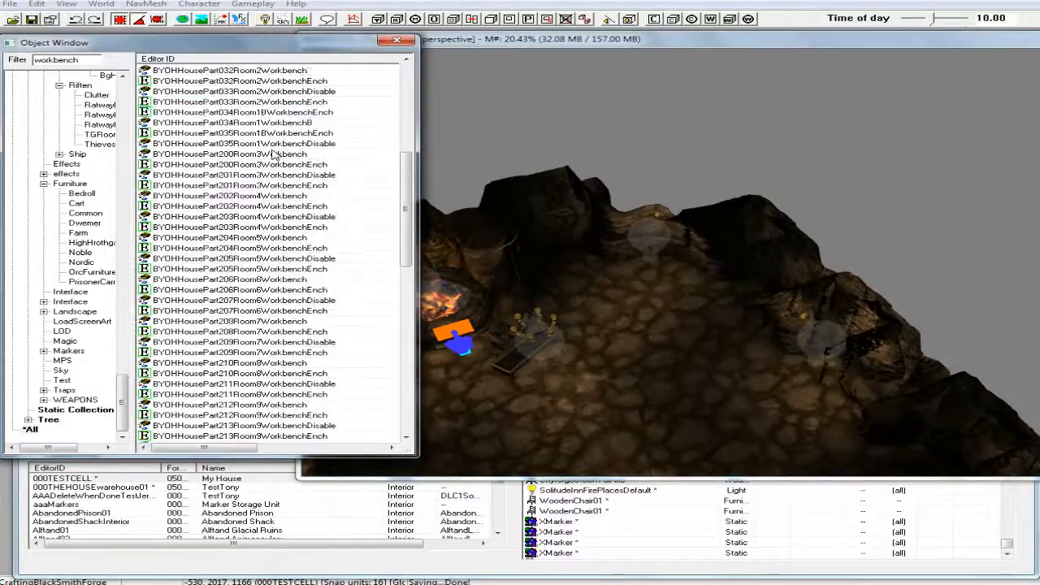
{"action": "scroll", "coordinate": [274, 154], "scroll_direction": "down", "scroll_amount": 8}
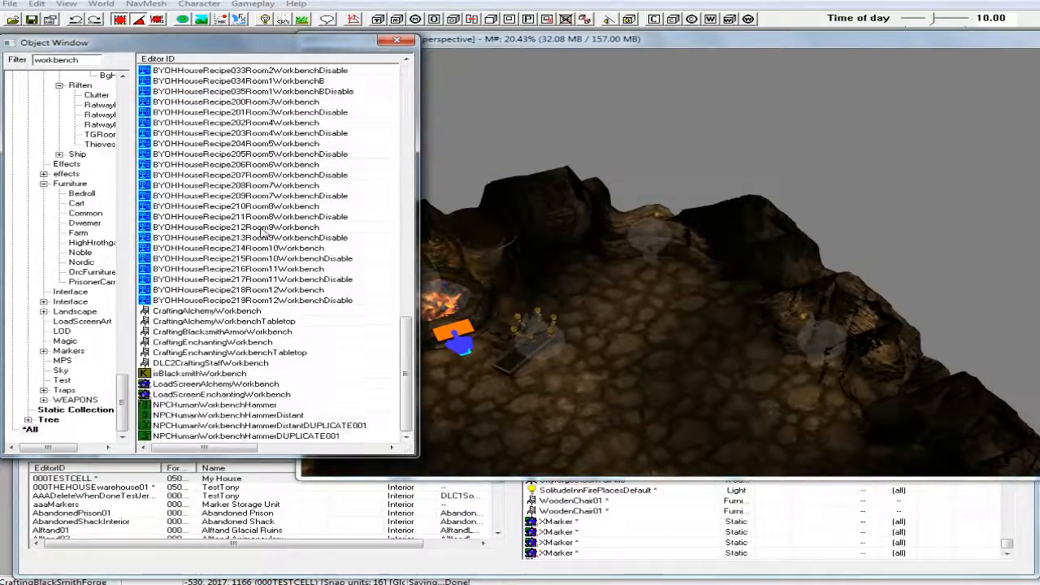
{"action": "left_click", "coordinate": [210, 333]}
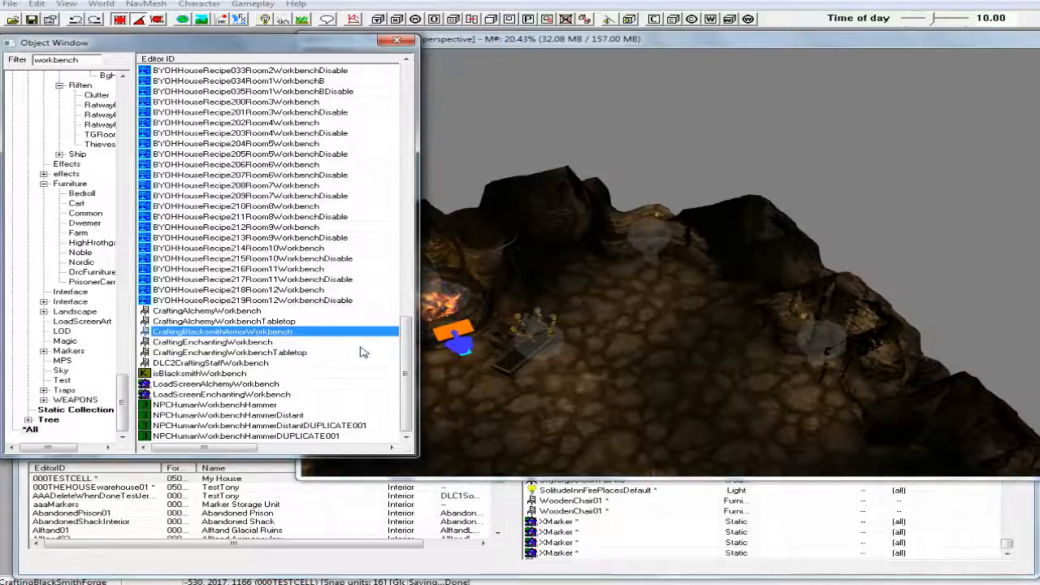
{"action": "left_click_drag", "start_coordinate": [145, 333], "coordinate": [650, 376]}
{"action": "right_click_drag", "start_coordinate": [655, 381], "coordinate": [703, 382]}
{"action": "mouse_move", "coordinate": [652, 378]}
{"action": "left_mouse_down"}
{"action": "mouse_move", "coordinate": [641, 341]}
{"action": "mouse_move", "coordinate": [660, 286]}
{"action": "mouse_move", "coordinate": [650, 285]}
{"action": "mouse_move", "coordinate": [637, 361]}
{"action": "mouse_move", "coordinate": [647, 397]}
{"action": "left_mouse_up"}
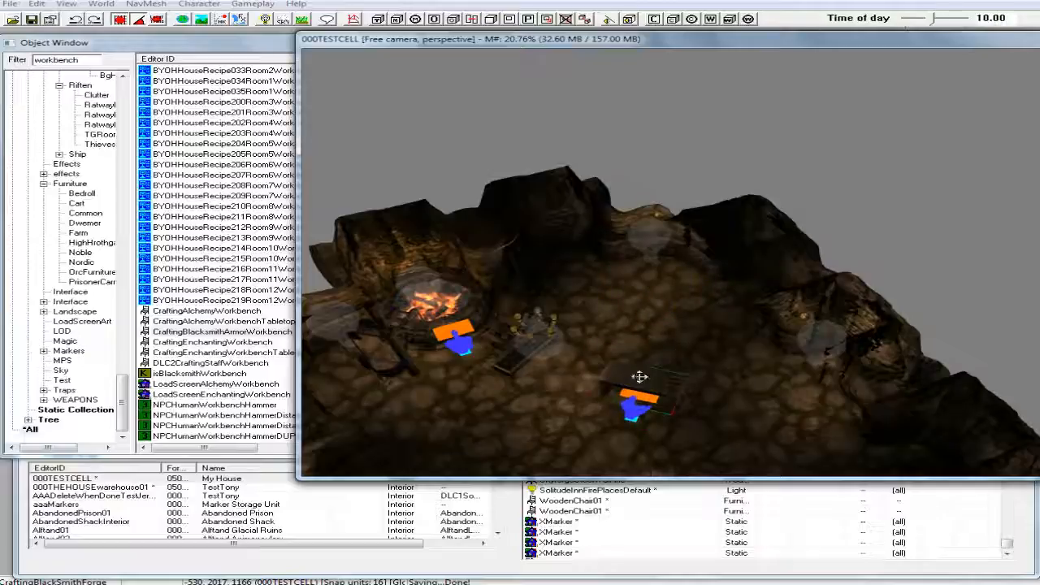
Step: Filter the objects for "NorTable" and preview NorTable01NoShadow
{"action": "left_click_drag", "start_coordinate": [122, 396], "coordinate": [126, 185]}
{"action": "left_click_drag", "start_coordinate": [64, 59], "coordinate": [16, 64]}
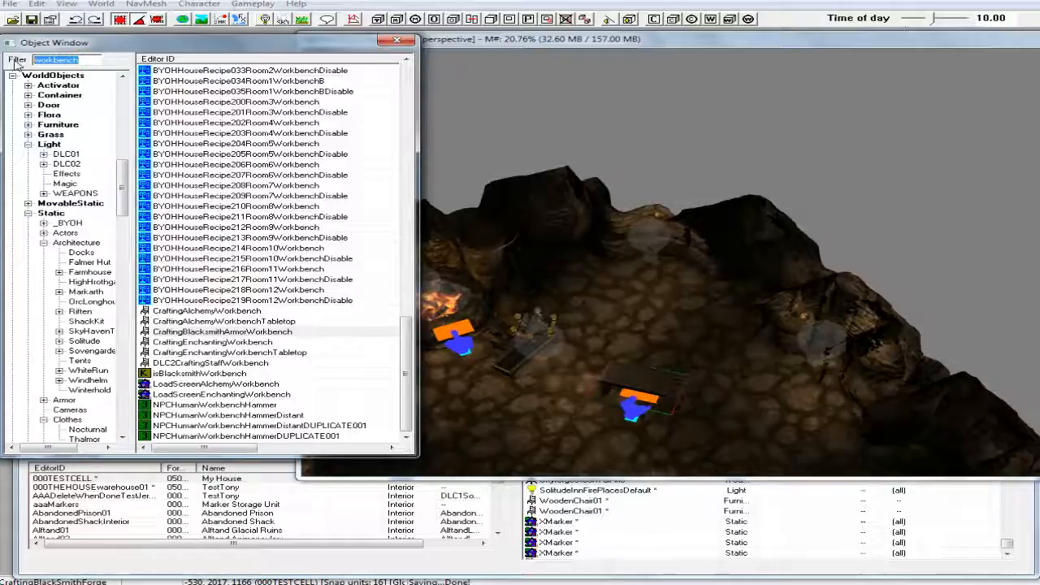
{"action": "type", "text": "N"}
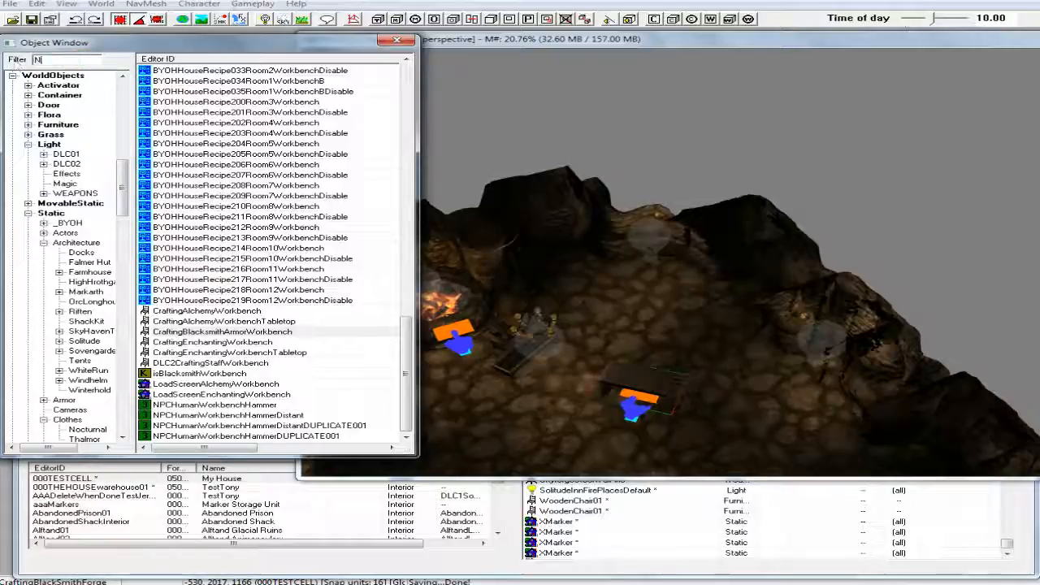
{"action": "type", "text": "orTable"}
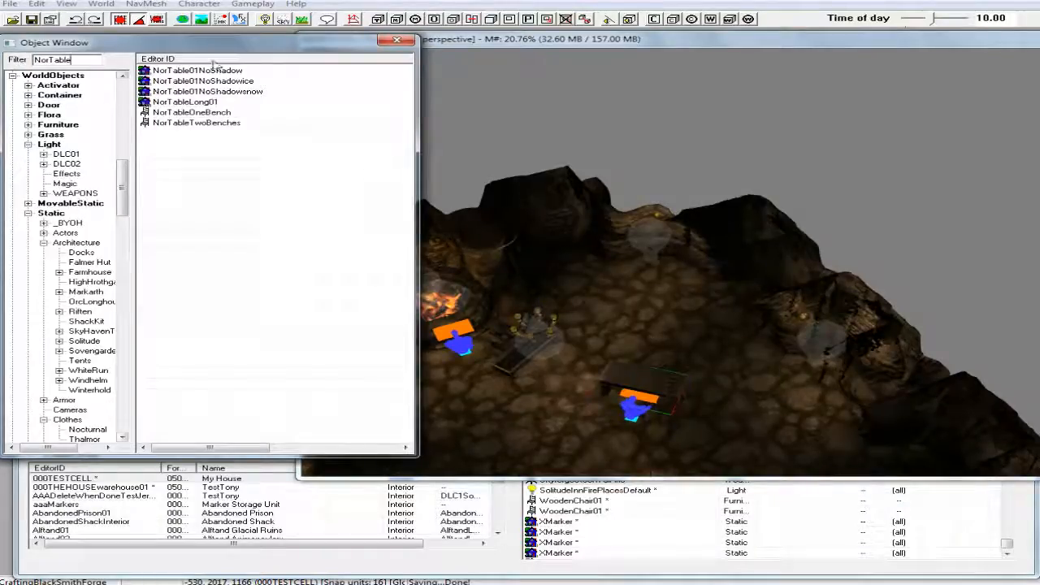
{"action": "left_click", "coordinate": [206, 72]}
{"action": "right_click", "coordinate": [207, 71]}
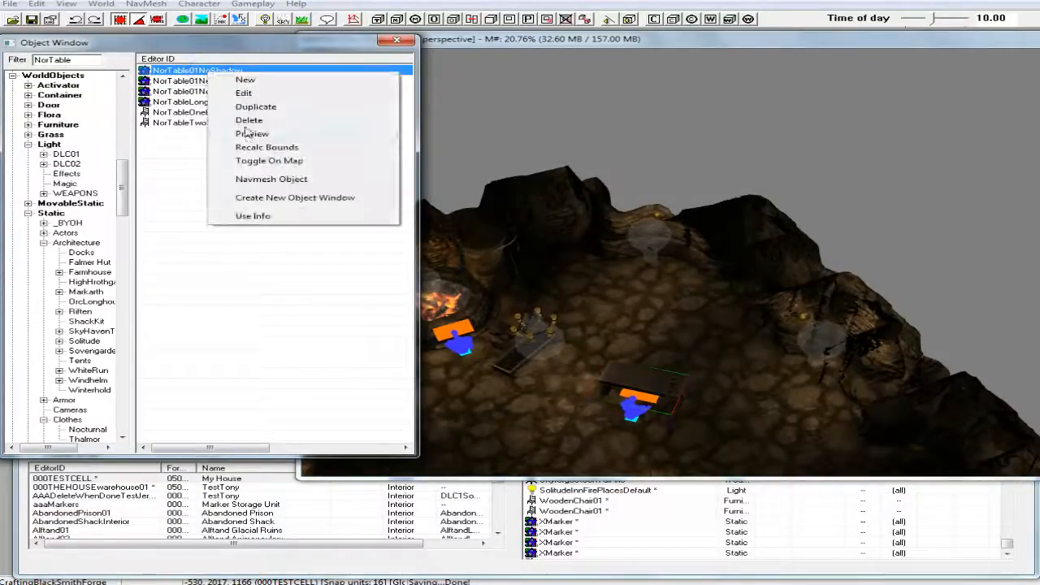
{"action": "left_click", "coordinate": [249, 135]}
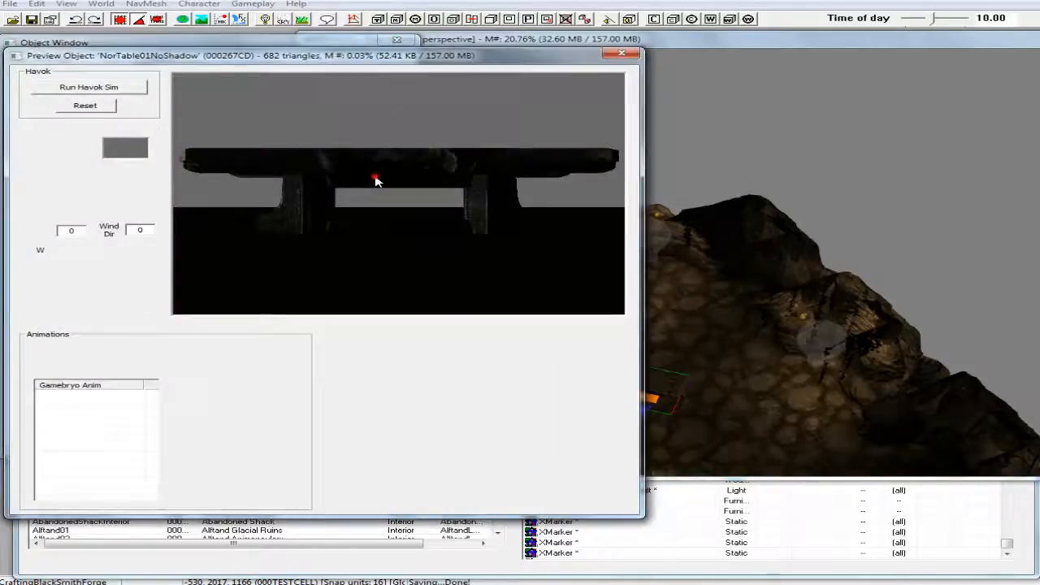
{"action": "left_click", "coordinate": [622, 53]}
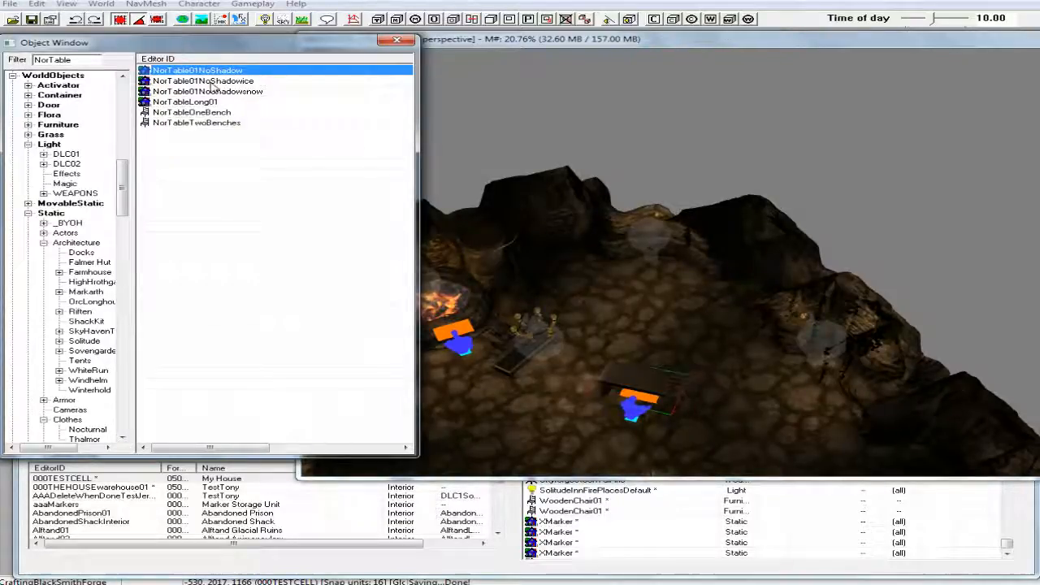
Step: Place a NorTable01NoShadow on the floor between the armor workbench and the wall
{"action": "left_click_drag", "start_coordinate": [148, 71], "coordinate": [615, 275]}
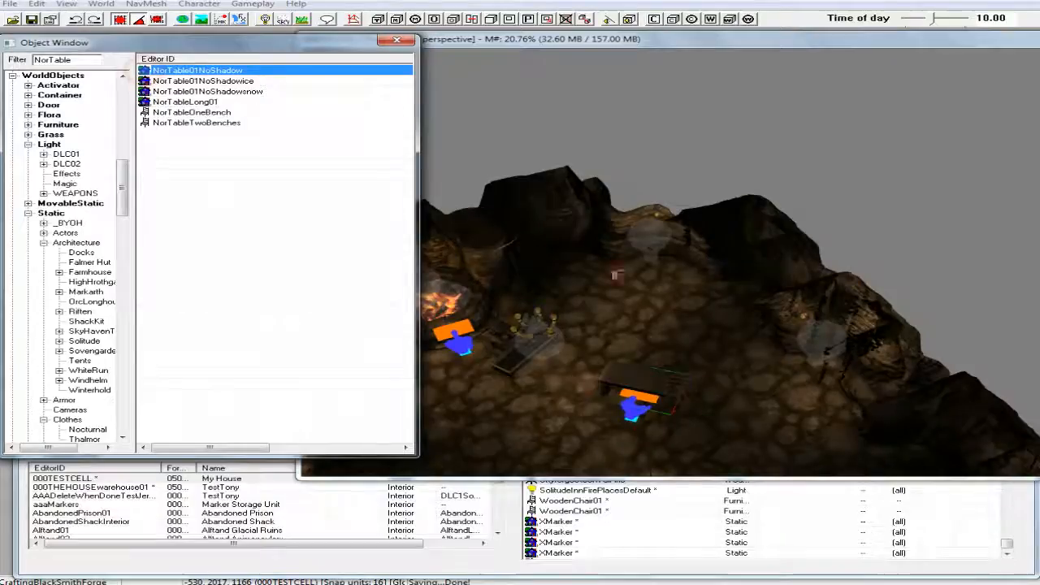
{"action": "left_click_drag", "start_coordinate": [641, 324], "coordinate": [642, 324]}
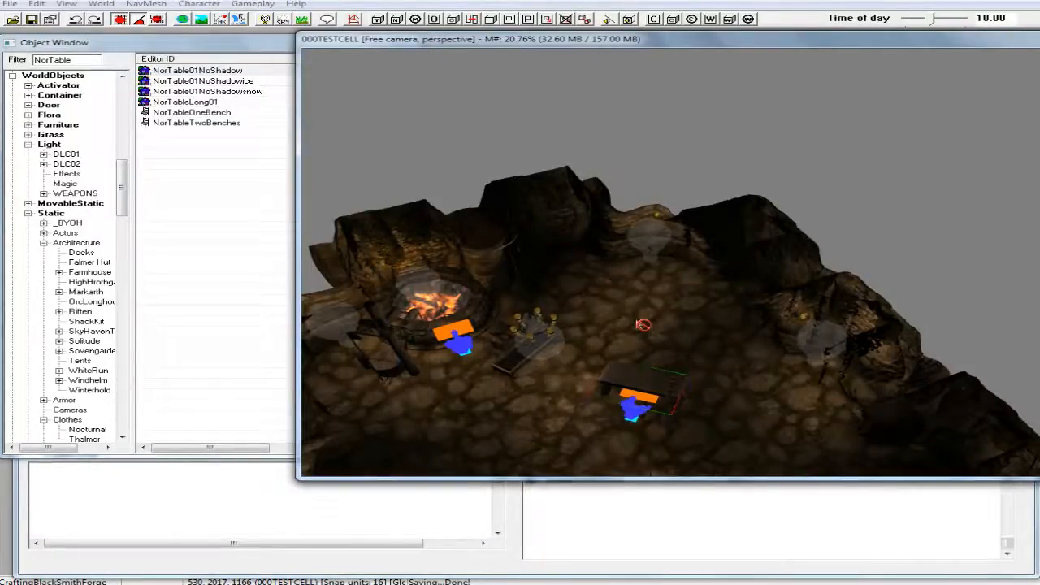
{"action": "left_click", "coordinate": [636, 319]}
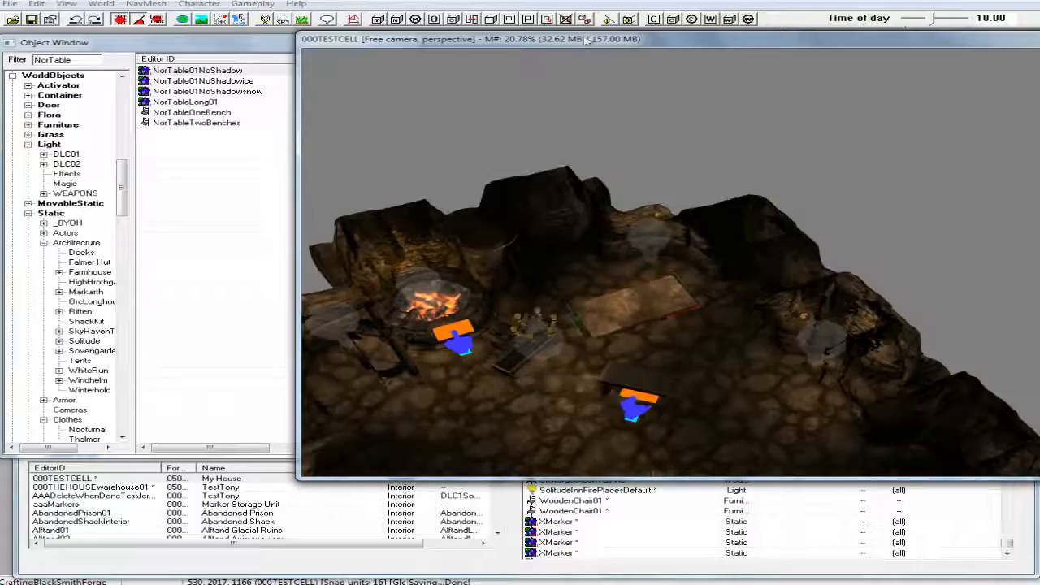
Step: Turn on bright lighting, move the armor workbench toward the stone table, and rotate it parallel to the table
{"action": "key", "text": "a"}
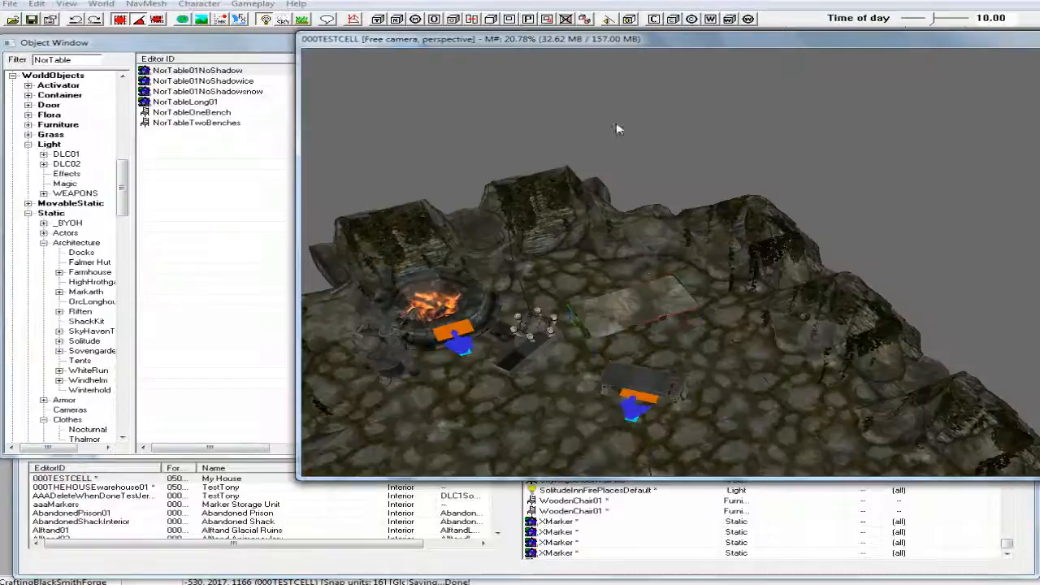
{"action": "scroll", "coordinate": [664, 304], "scroll_direction": "up", "scroll_amount": 4}
{"action": "middle_click_drag", "start_coordinate": [665, 304], "coordinate": [591, 331], "text": "shift"}
{"action": "scroll", "coordinate": [652, 272], "scroll_direction": "up", "scroll_amount": 2}
{"action": "left_click", "coordinate": [577, 382]}
{"action": "left_click_drag", "start_coordinate": [576, 375], "coordinate": [655, 357]}
{"action": "right_click_drag", "start_coordinate": [655, 357], "coordinate": [617, 344]}
Step: Try the armor workbench inside the stone table, and pull it back out in front of the table
{"action": "left_click", "coordinate": [629, 344]}
{"action": "left_click_drag", "start_coordinate": [628, 345], "coordinate": [602, 292]}
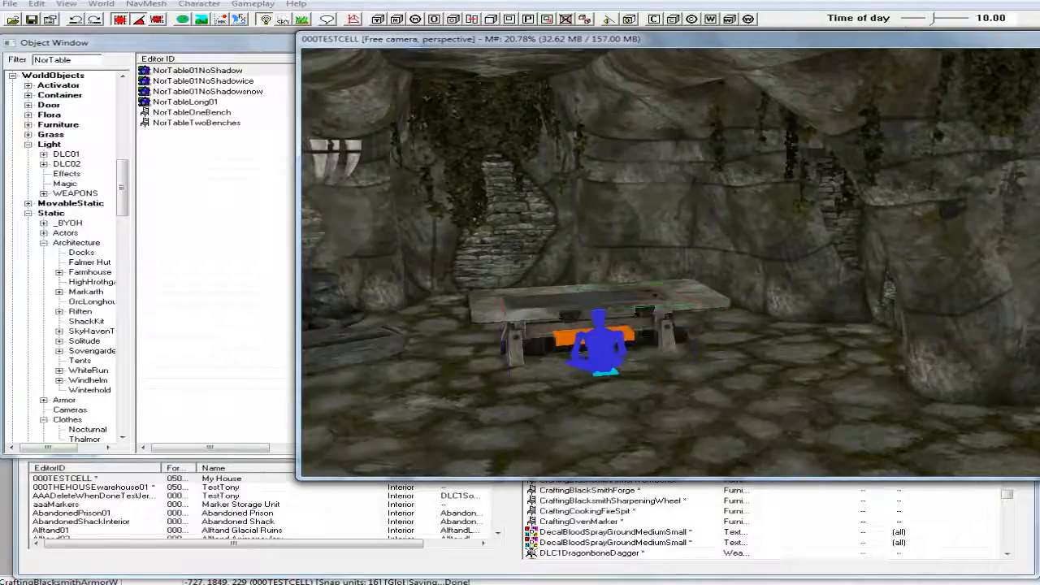
{"action": "mouse_move", "coordinate": [602, 292]}
{"action": "left_mouse_down"}
{"action": "mouse_move", "coordinate": [623, 292]}
{"action": "mouse_move", "coordinate": [602, 294]}
{"action": "left_mouse_up"}
{"action": "left_click_drag", "start_coordinate": [602, 296], "coordinate": [643, 348]}
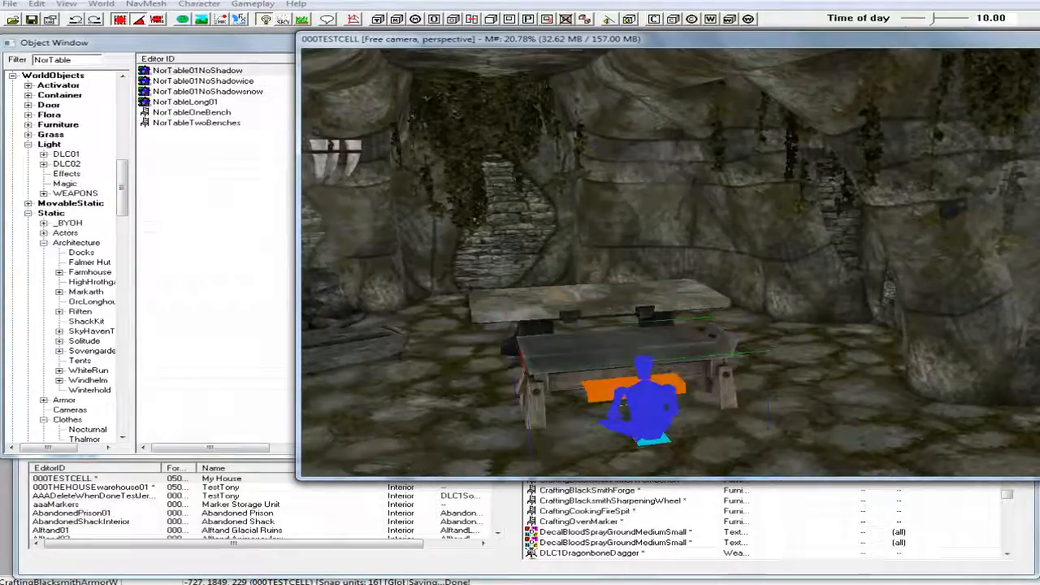
Step: Copy the stone table and armor workbench together, and delete both from the room
{"action": "left_click", "coordinate": [641, 295]}
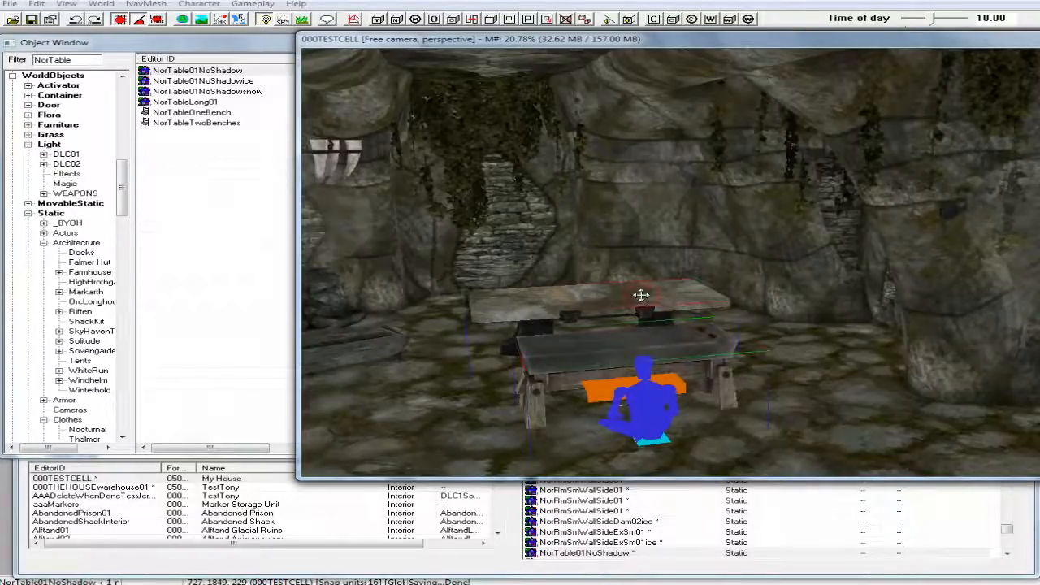
{"action": "right_click", "coordinate": [648, 353]}
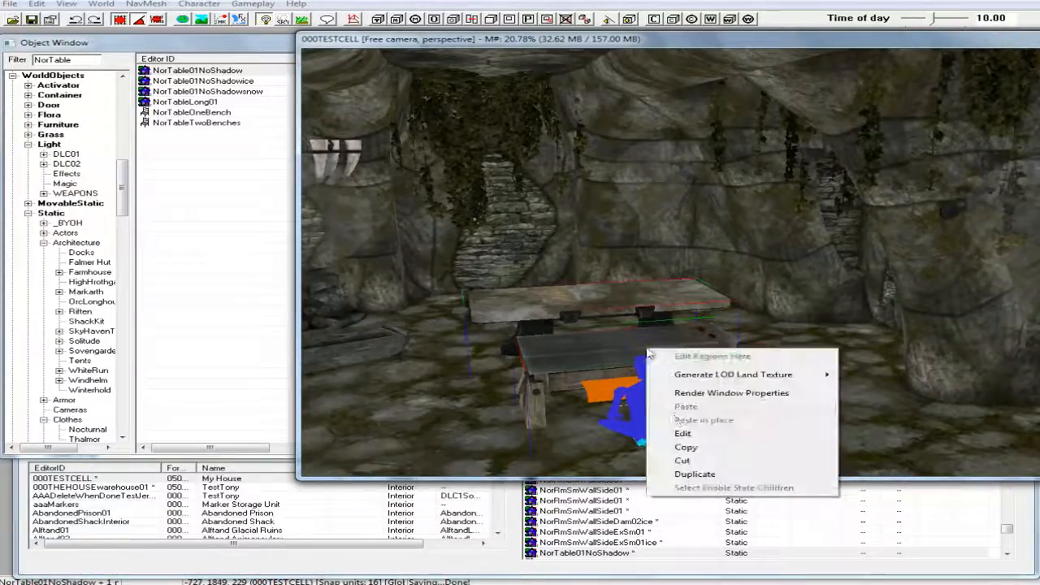
{"action": "left_click", "coordinate": [685, 447]}
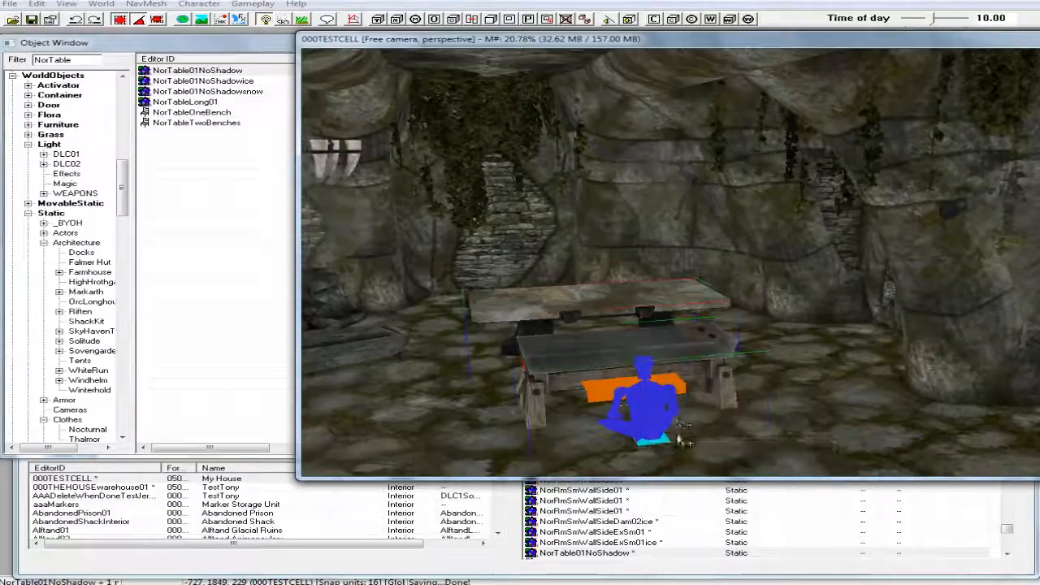
{"action": "key", "text": "ctrl+v"}
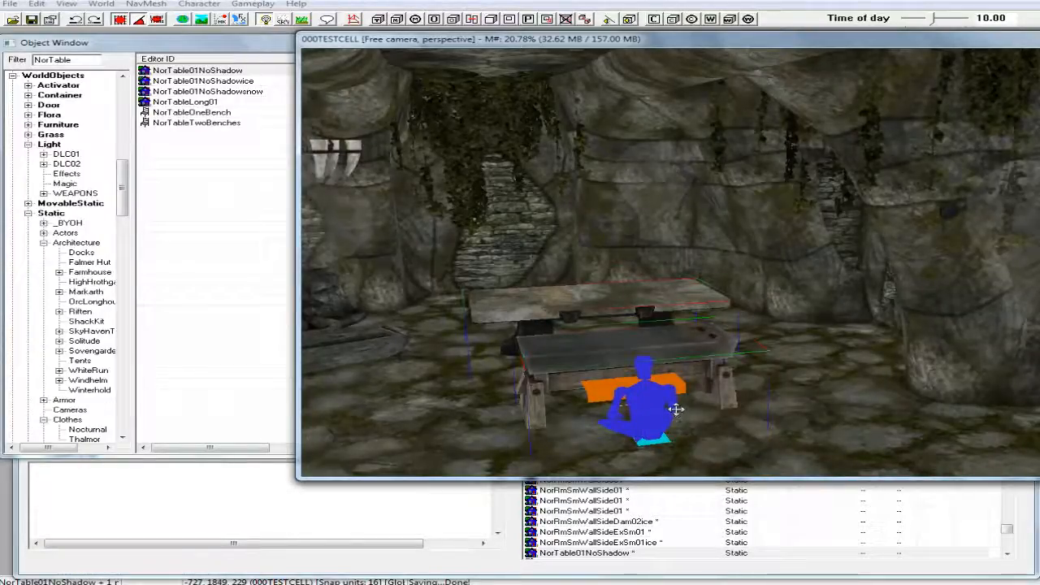
{"action": "key", "text": "Delete"}
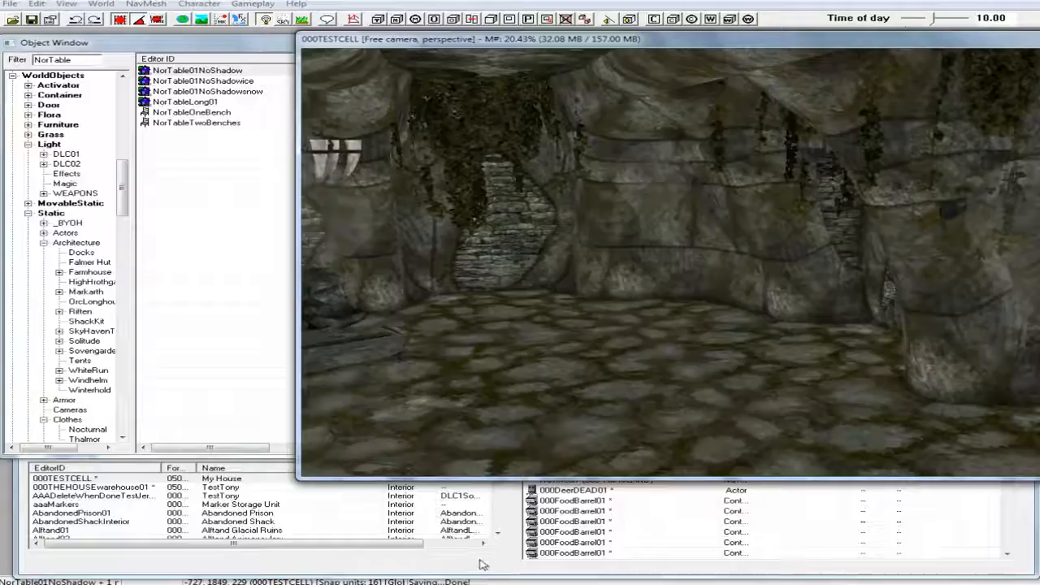
Step: Load the 000THEHOUSEwarehouse01 cell, accepting all warnings, and paste the copied table and workbench onto its wooden floor
{"action": "left_click", "coordinate": [509, 571]}
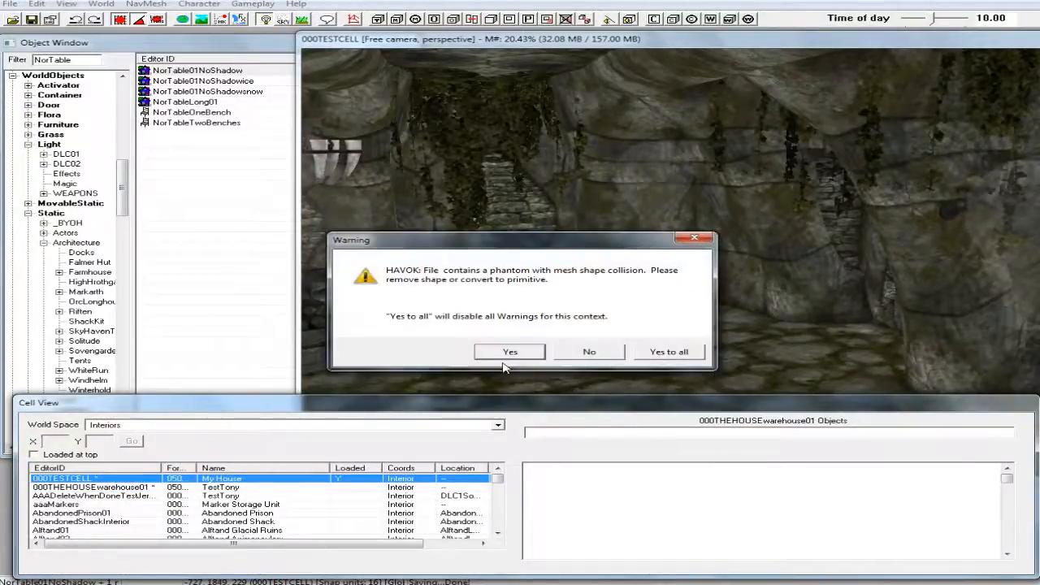
{"action": "left_click", "coordinate": [671, 353]}
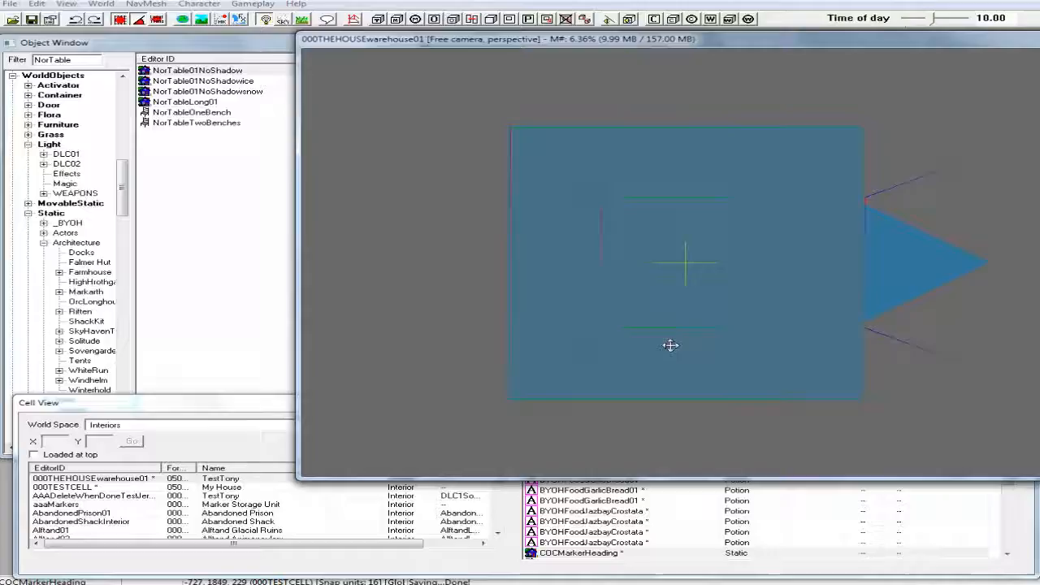
{"action": "mouse_move", "coordinate": [671, 342]}
{"action": "middle_mouse_down", "text": "shift"}
{"action": "mouse_move", "coordinate": [829, 336]}
{"action": "mouse_move", "coordinate": [945, 290]}
{"action": "middle_mouse_up", "text": "shift"}
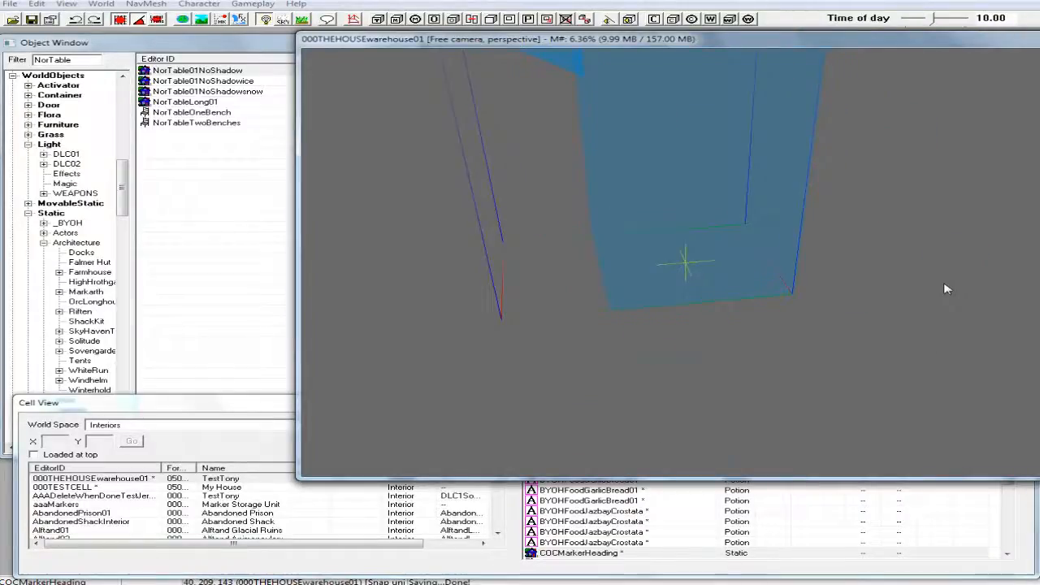
{"action": "scroll", "coordinate": [943, 313], "scroll_direction": "down", "scroll_amount": 6}
{"action": "middle_click_drag", "start_coordinate": [907, 345], "coordinate": [855, 373], "text": "shift"}
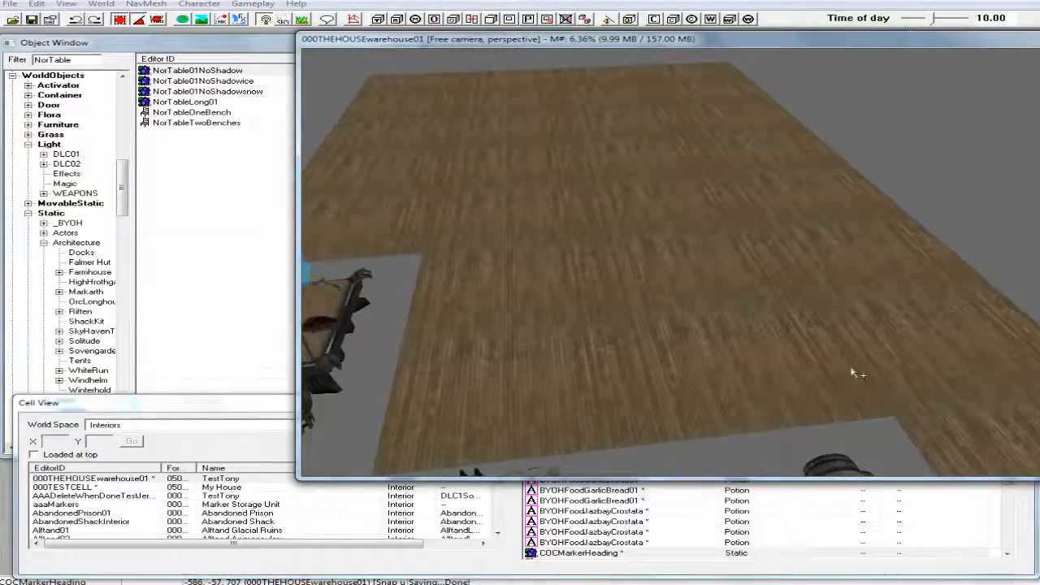
{"action": "right_click", "coordinate": [514, 378]}
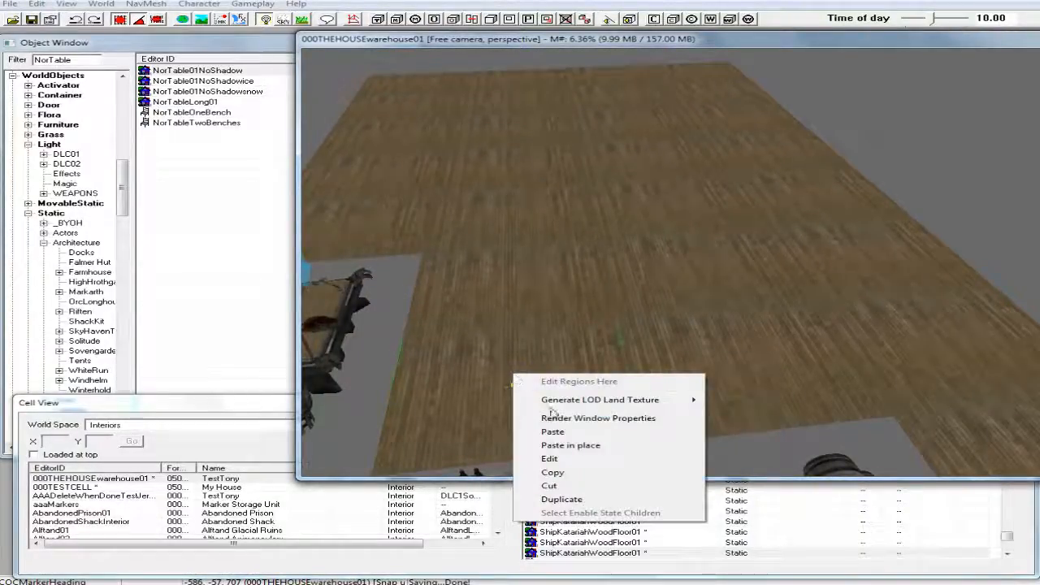
{"action": "left_click", "coordinate": [566, 432]}
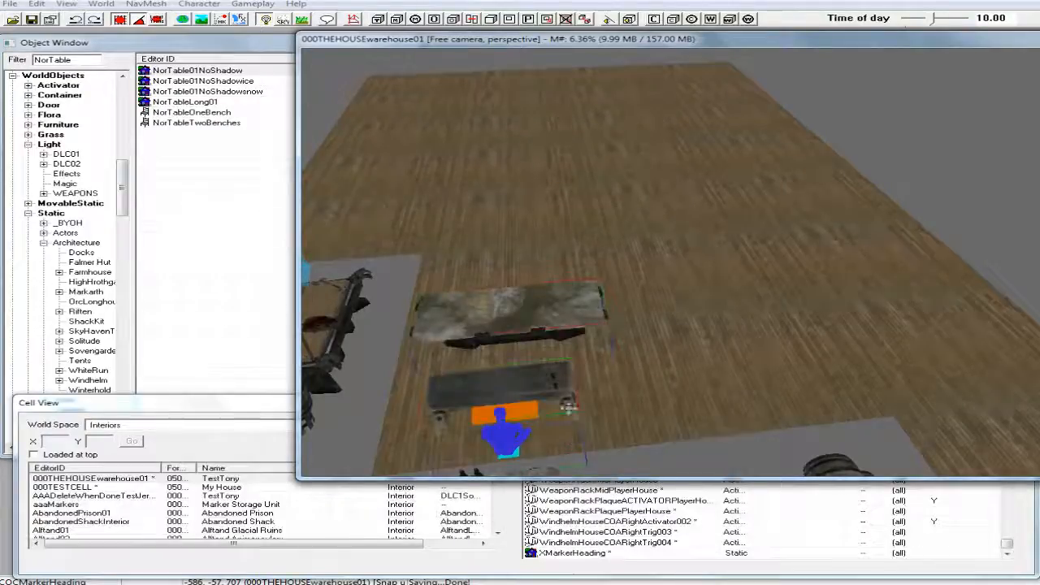
Step: Move the armor workbench into the stone table so that the two overlap
{"action": "scroll", "coordinate": [556, 365], "scroll_direction": "up", "scroll_amount": 1}
{"action": "middle_click_drag", "start_coordinate": [557, 362], "coordinate": [554, 338], "text": "shift"}
{"action": "scroll", "coordinate": [554, 338], "scroll_direction": "up", "scroll_amount": 1}
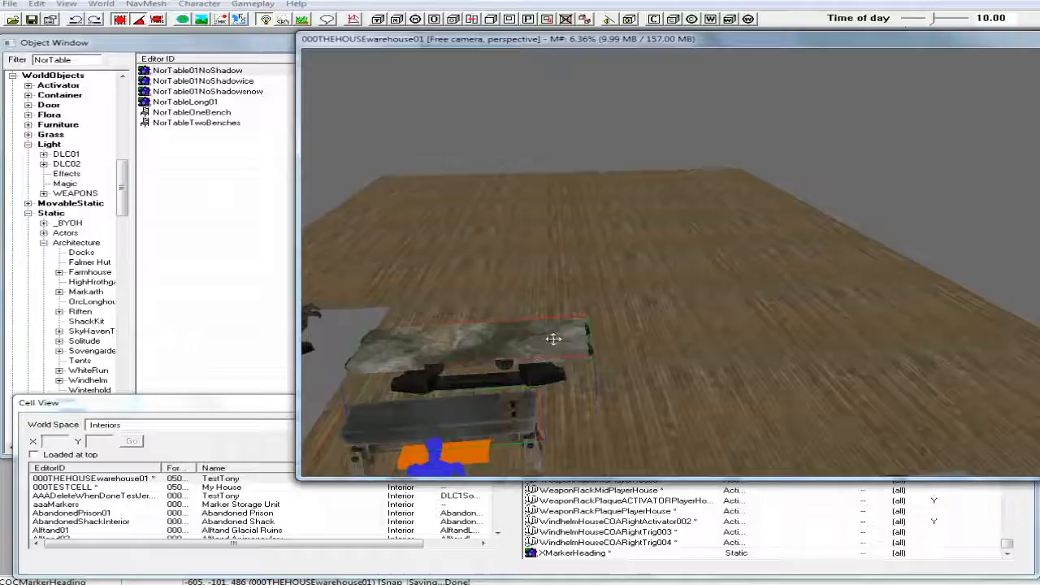
{"action": "left_click", "coordinate": [467, 413]}
{"action": "left_click_drag", "start_coordinate": [467, 414], "coordinate": [516, 357]}
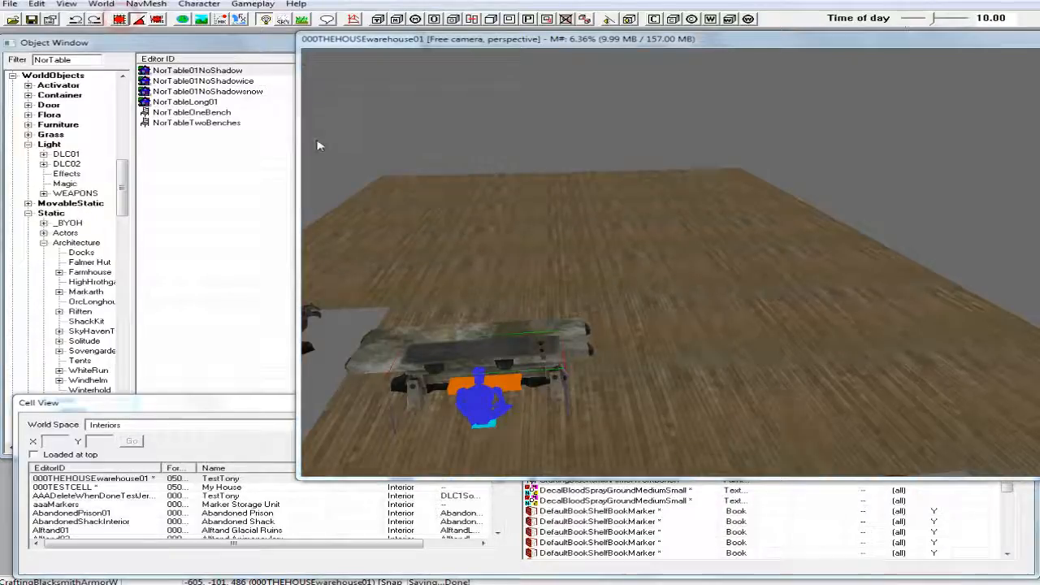
Step: Fine-tune the armor workbench's position inside the stone table so its dark top sits along the table's front edge
{"action": "middle_click_drag", "start_coordinate": [416, 324], "coordinate": [398, 336], "text": "shift"}
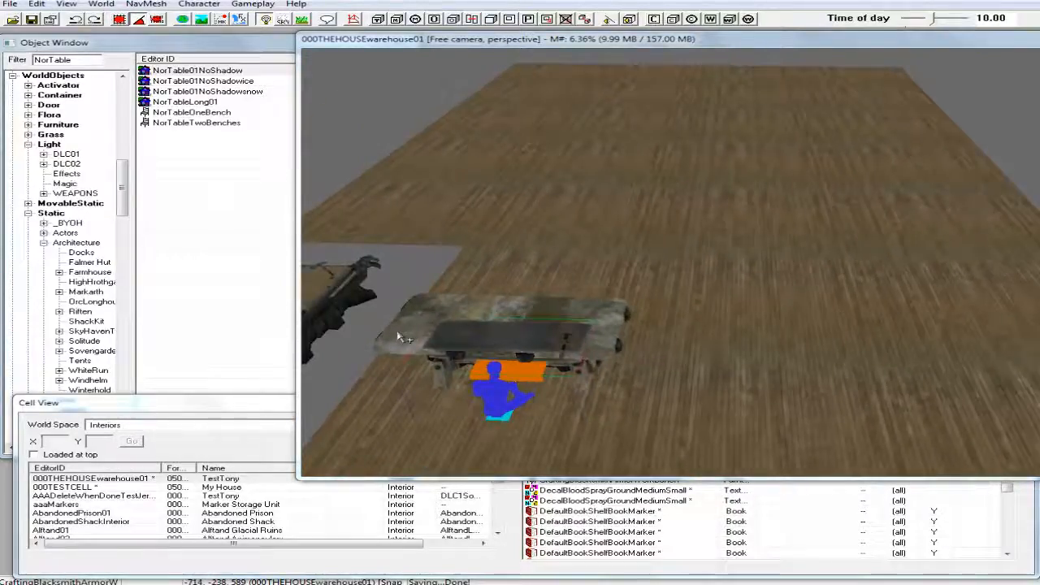
{"action": "left_click", "coordinate": [538, 39]}
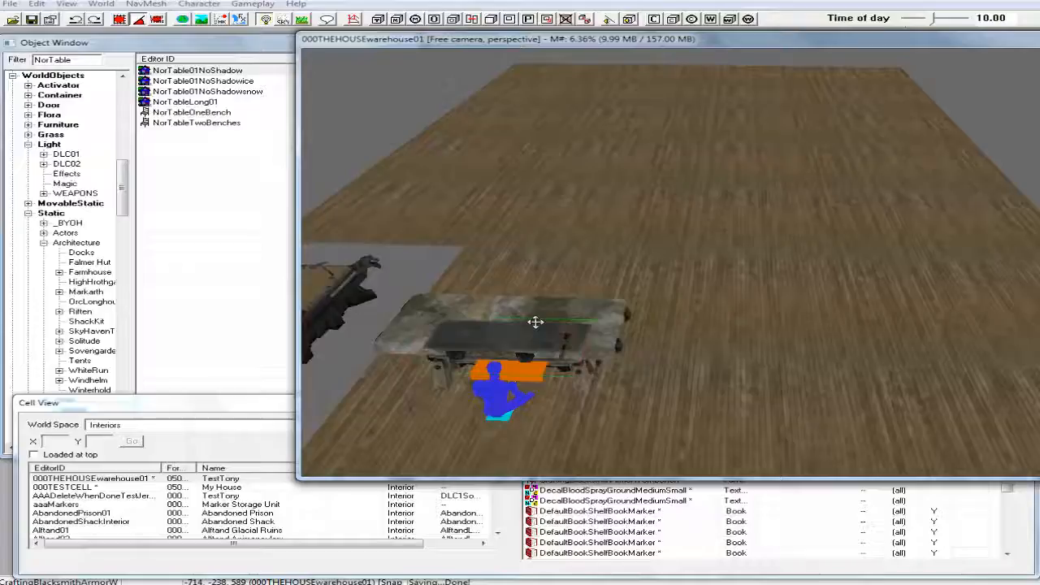
{"action": "scroll", "coordinate": [534, 322], "scroll_direction": "up", "scroll_amount": 1}
{"action": "scroll", "coordinate": [535, 322], "scroll_direction": "up", "scroll_amount": 4}
{"action": "middle_click_drag", "start_coordinate": [528, 327], "coordinate": [466, 307], "text": "shift"}
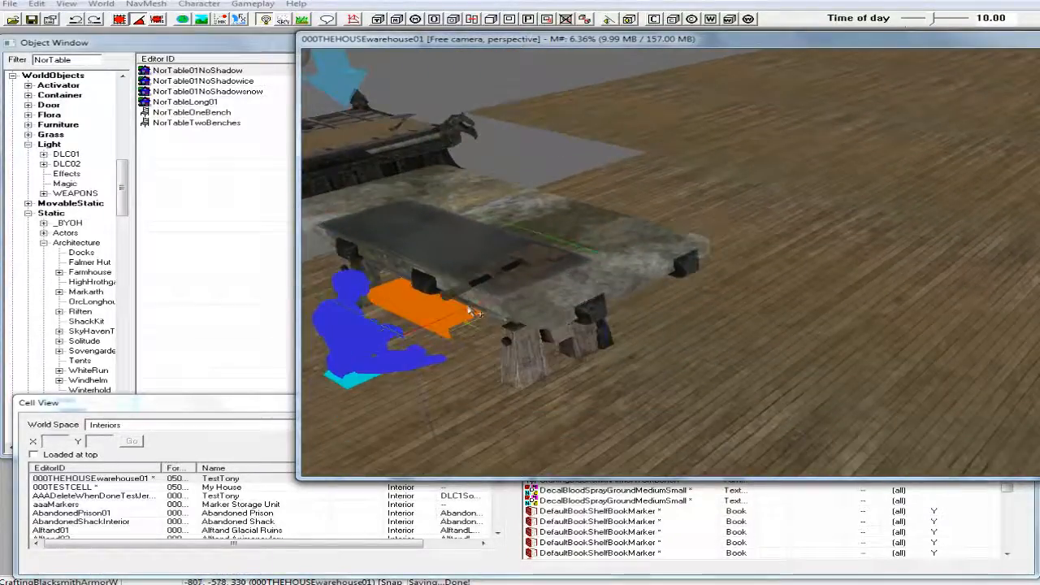
{"action": "left_click_drag", "start_coordinate": [463, 285], "coordinate": [467, 280]}
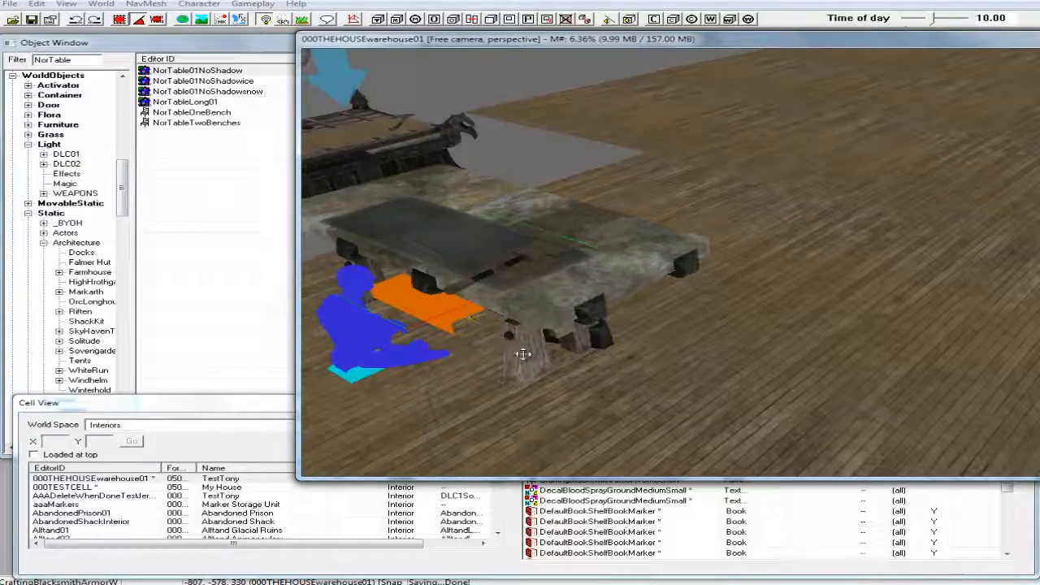
{"action": "middle_click_drag", "start_coordinate": [495, 330], "coordinate": [625, 333], "text": "shift"}
{"action": "left_click_drag", "start_coordinate": [717, 291], "coordinate": [694, 287]}
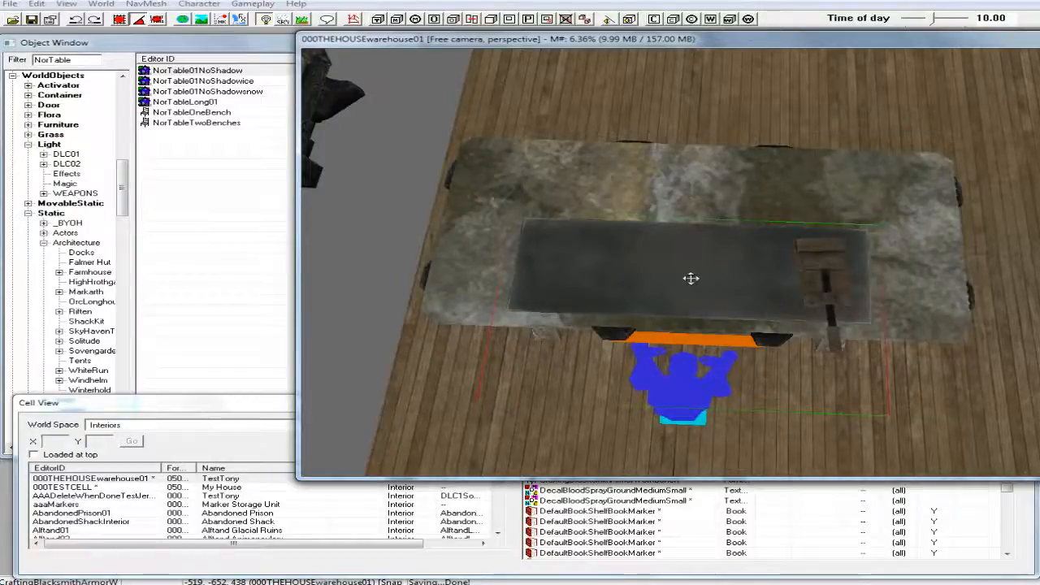
Step: Select the stone table together with the armor workbench and move both closer to the front edge of the wooden floor
{"action": "scroll", "coordinate": [690, 278], "scroll_direction": "down", "scroll_amount": 4}
{"action": "scroll", "coordinate": [689, 279], "scroll_direction": "down", "scroll_amount": 5}
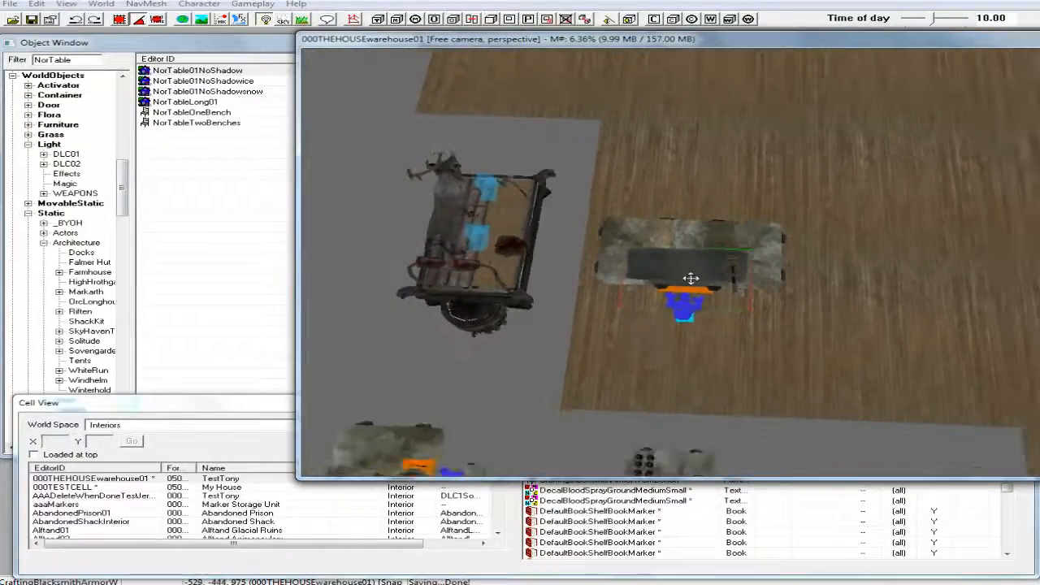
{"action": "left_click", "coordinate": [718, 241]}
{"action": "left_click_drag", "start_coordinate": [717, 241], "coordinate": [771, 303]}
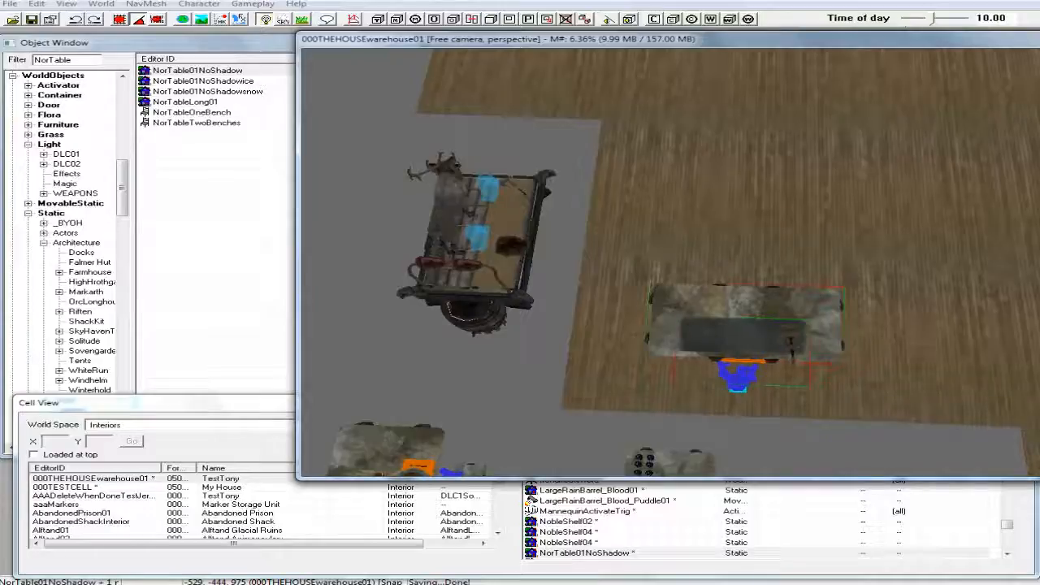
{"action": "middle_click_drag", "start_coordinate": [753, 311], "coordinate": [704, 272], "text": "shift"}
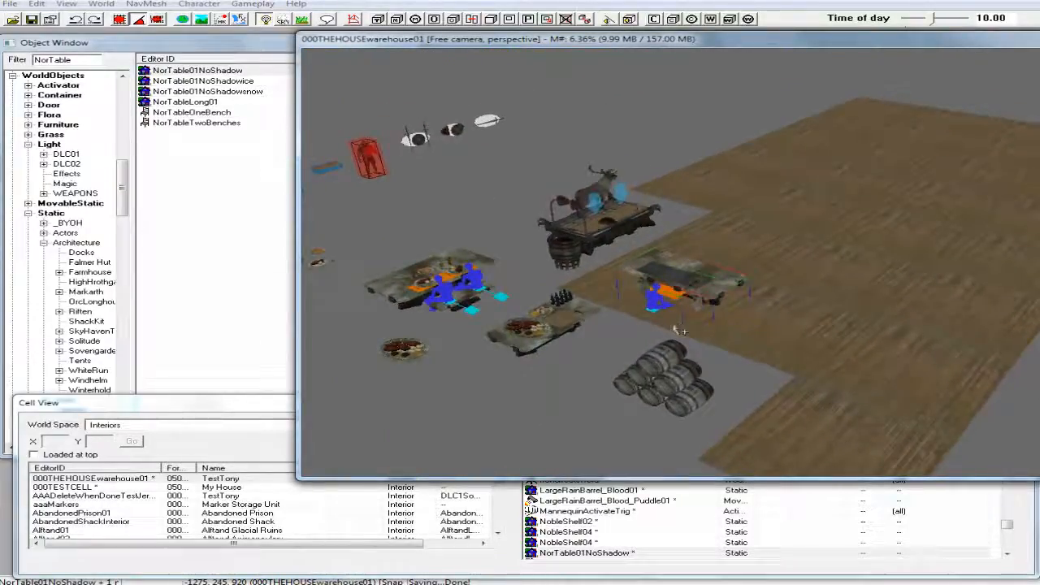
{"action": "middle_click_drag", "start_coordinate": [665, 329], "coordinate": [642, 326], "text": "shift"}
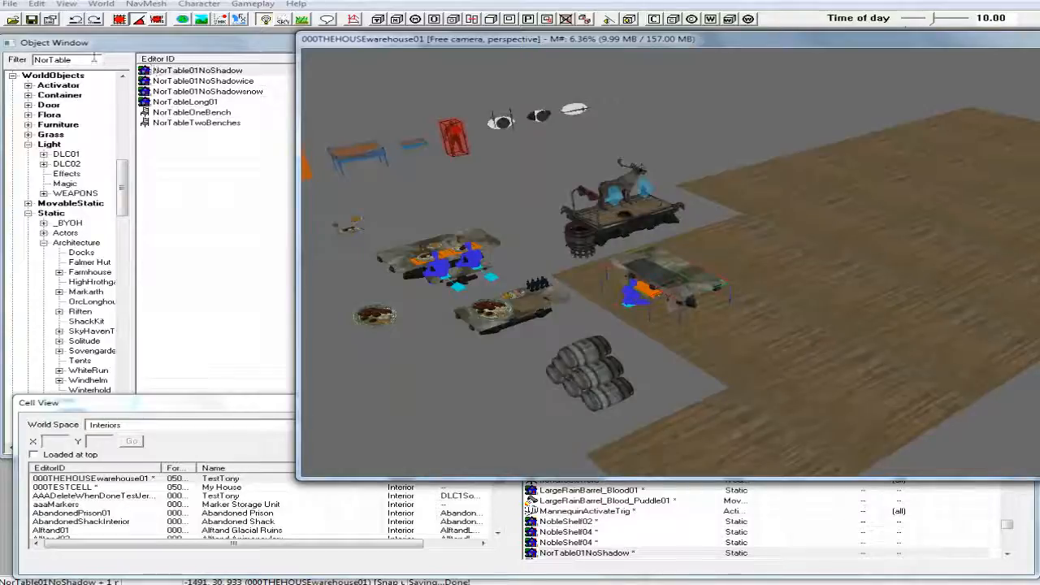
Step: Filter the object list by BYOH and look through it for a tile piece to use with the table
{"action": "left_click_drag", "start_coordinate": [78, 59], "coordinate": [18, 61]}
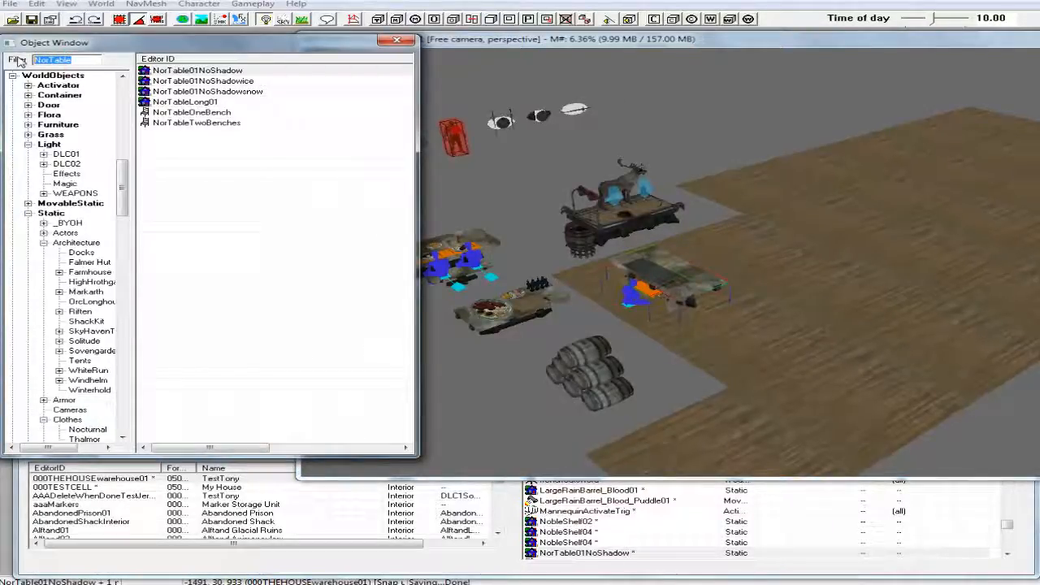
{"action": "type", "text": "BYO"}
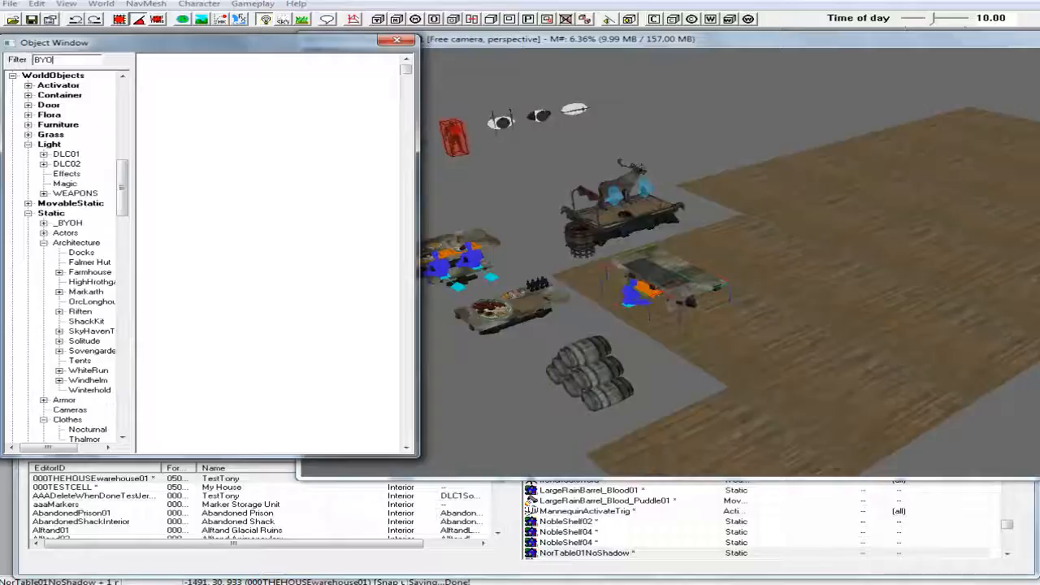
{"action": "type", "text": "H"}
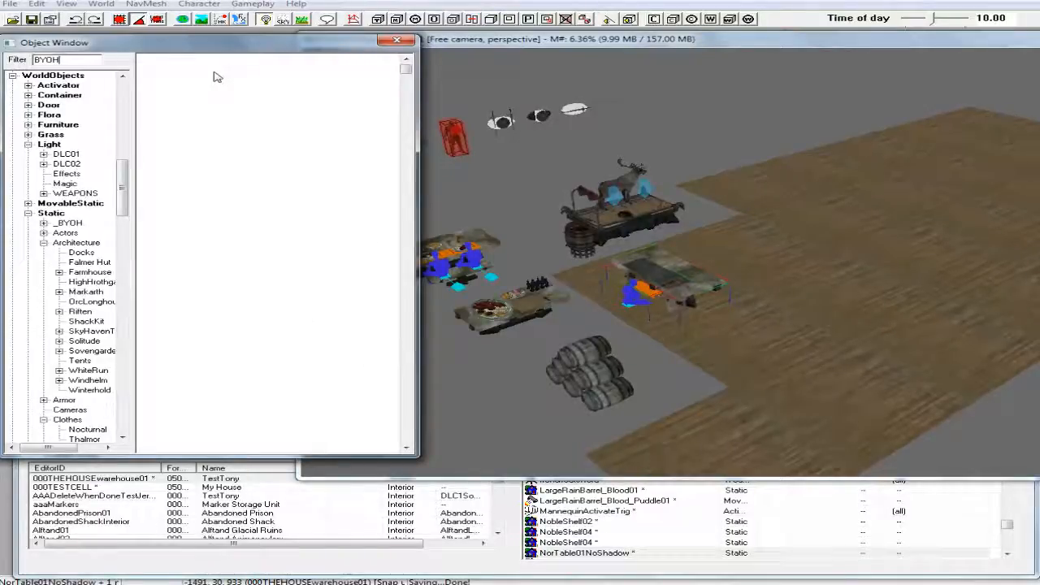
{"action": "left_click", "coordinate": [195, 144]}
{"action": "scroll", "coordinate": [230, 215], "scroll_direction": "down", "scroll_amount": 6}
{"action": "scroll", "coordinate": [227, 240], "scroll_direction": "down", "scroll_amount": 20}
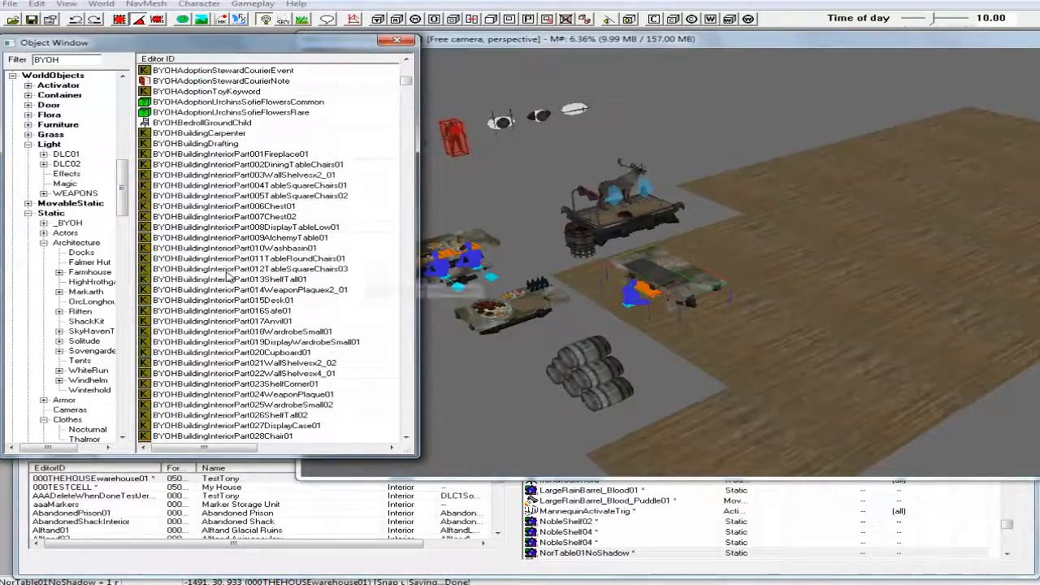
{"action": "scroll", "coordinate": [229, 279], "scroll_direction": "down", "scroll_amount": 10}
{"action": "scroll", "coordinate": [229, 278], "scroll_direction": "down", "scroll_amount": 20}
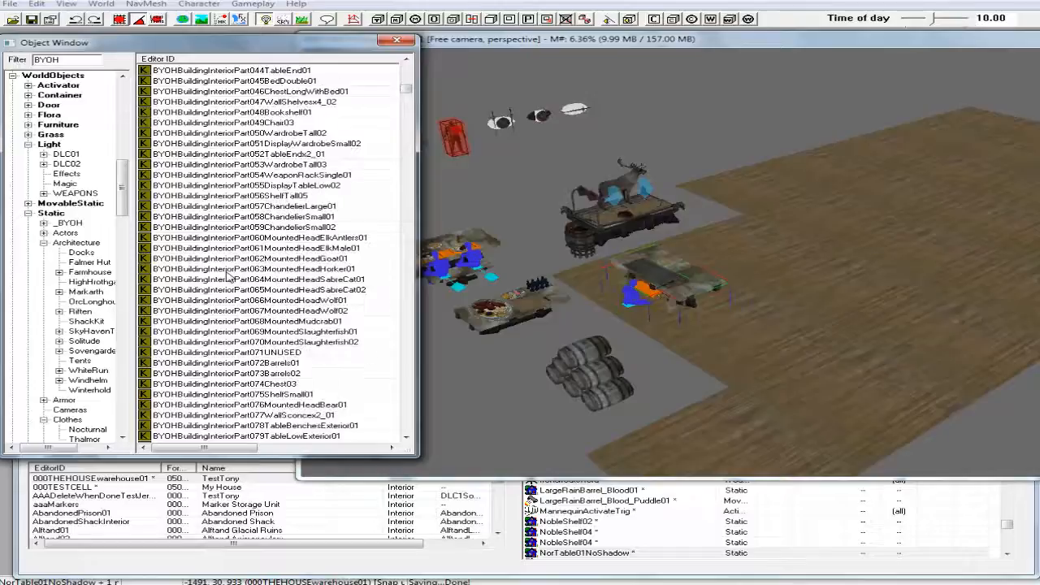
{"action": "scroll", "coordinate": [230, 277], "scroll_direction": "down", "scroll_amount": 20}
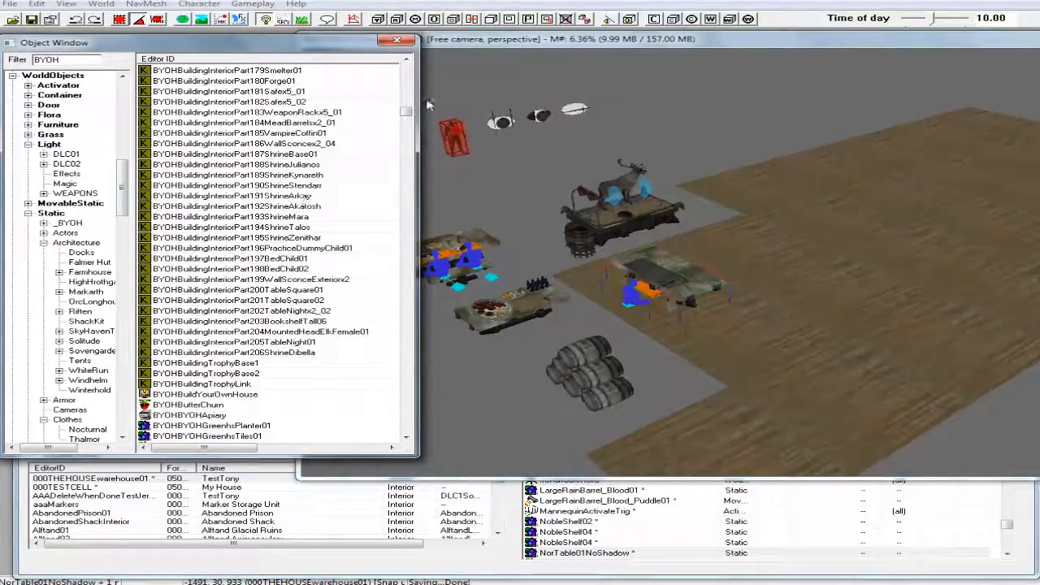
{"action": "left_click_drag", "start_coordinate": [405, 112], "coordinate": [408, 122]}
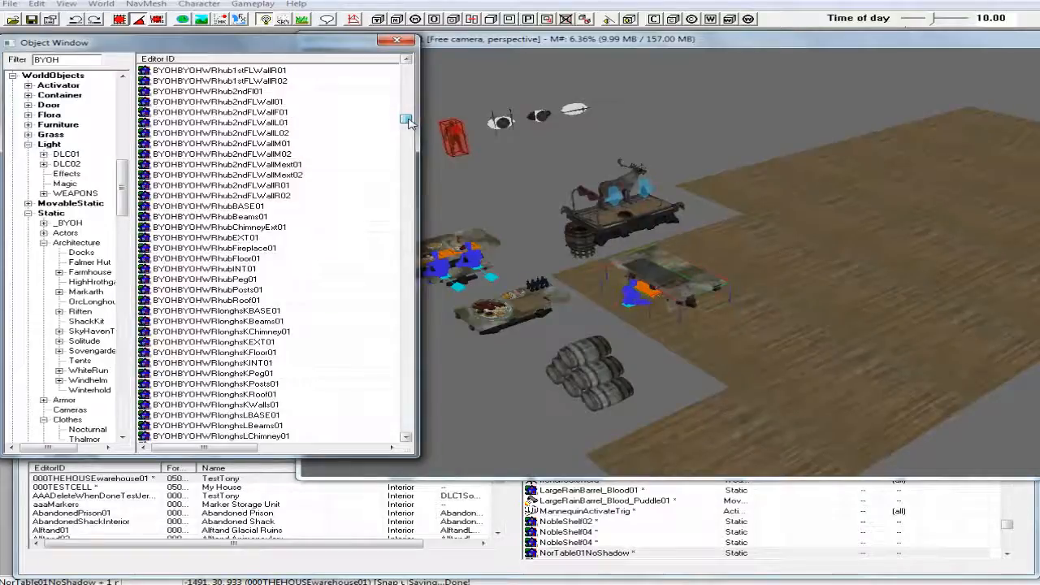
{"action": "scroll", "coordinate": [230, 205], "scroll_direction": "up", "scroll_amount": 5}
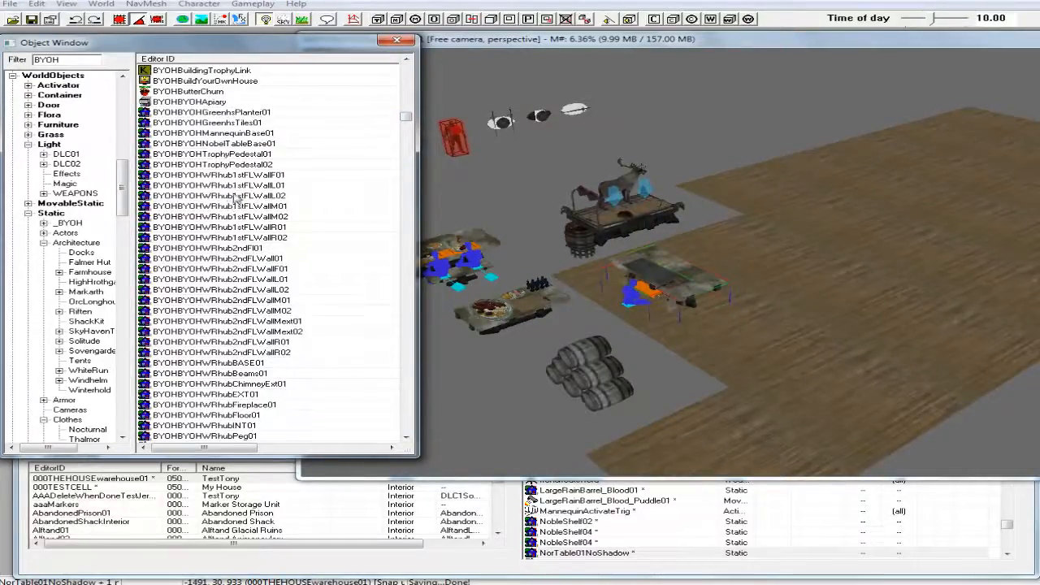
Step: Place BYOHBYOHGreenhsTiles01 in the cell, drop it to the wooden floor, and move it beside the stone table
{"action": "left_click", "coordinate": [220, 124]}
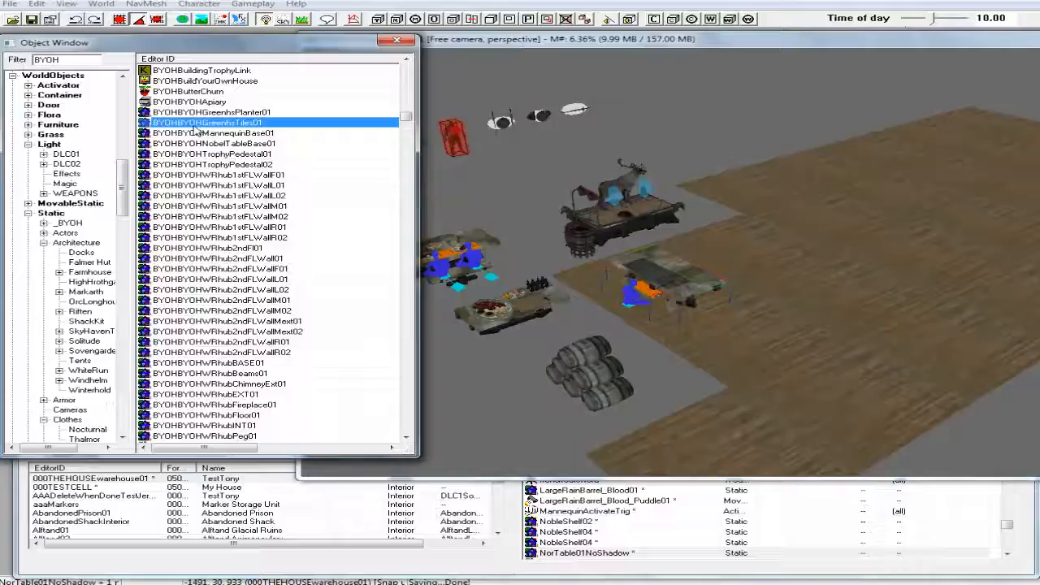
{"action": "left_click_drag", "start_coordinate": [143, 125], "coordinate": [762, 303]}
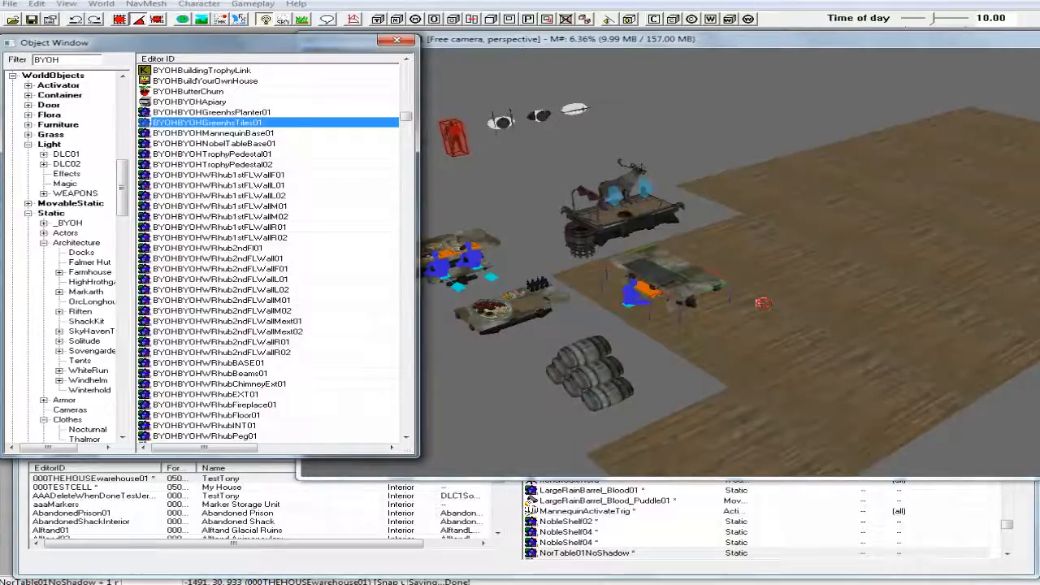
{"action": "left_click_drag", "start_coordinate": [692, 290], "coordinate": [695, 290]}
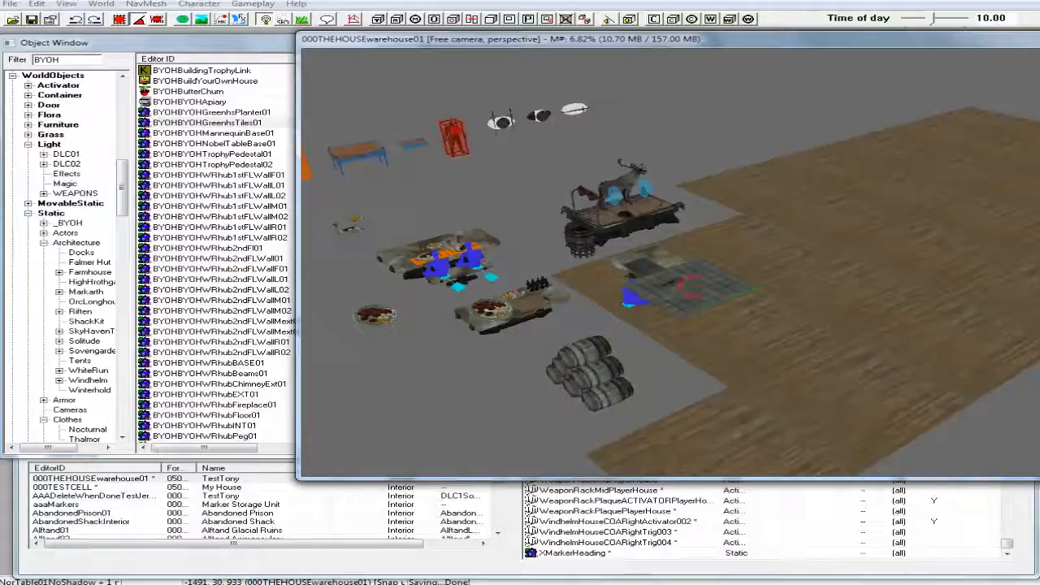
{"action": "key", "text": "f"}
{"action": "left_click_drag", "start_coordinate": [752, 294], "coordinate": [774, 305]}
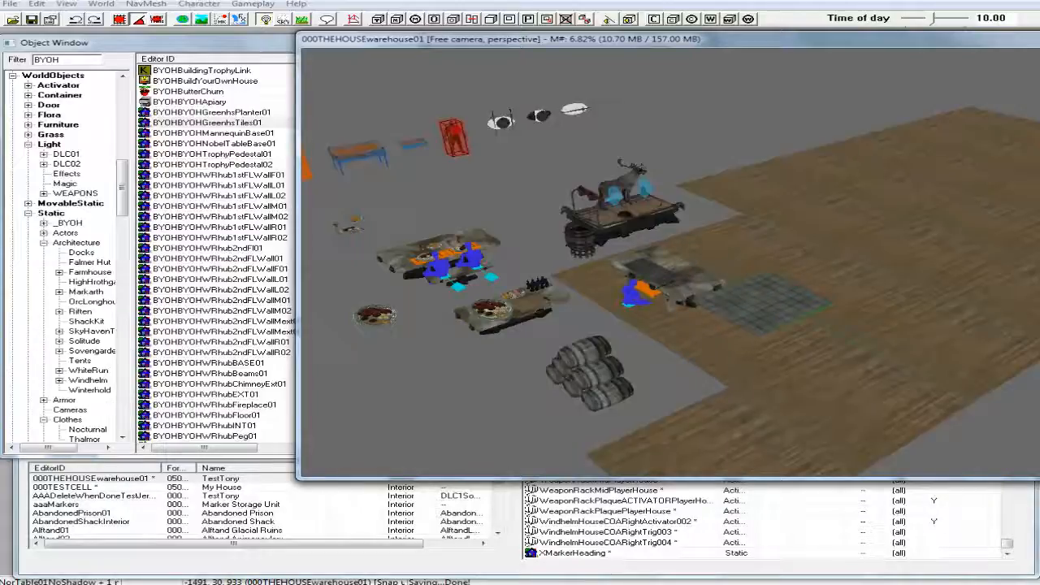
Step: Rotate the flat greenhouse tile piece so that it stands upright like a wall panel
{"action": "scroll", "coordinate": [752, 291], "scroll_direction": "up", "scroll_amount": 5}
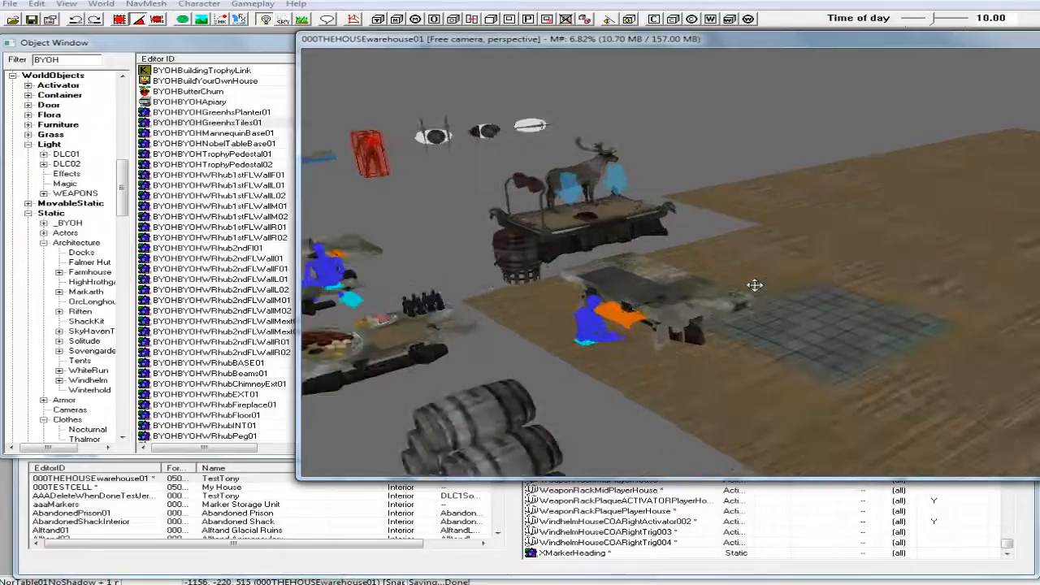
{"action": "scroll", "coordinate": [754, 285], "scroll_direction": "down", "scroll_amount": 3}
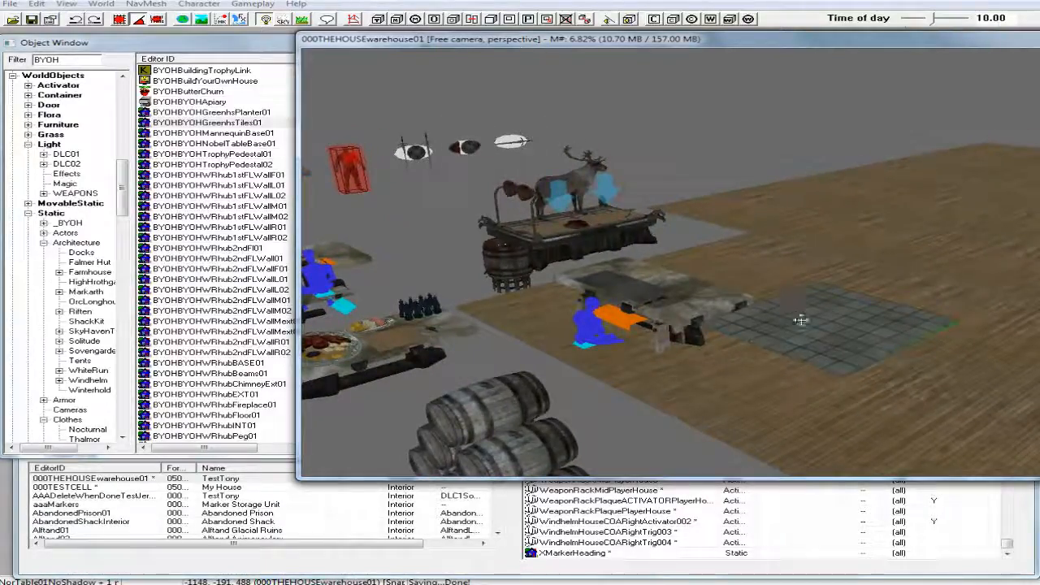
{"action": "middle_click_drag", "start_coordinate": [810, 320], "coordinate": [867, 315], "text": "shift"}
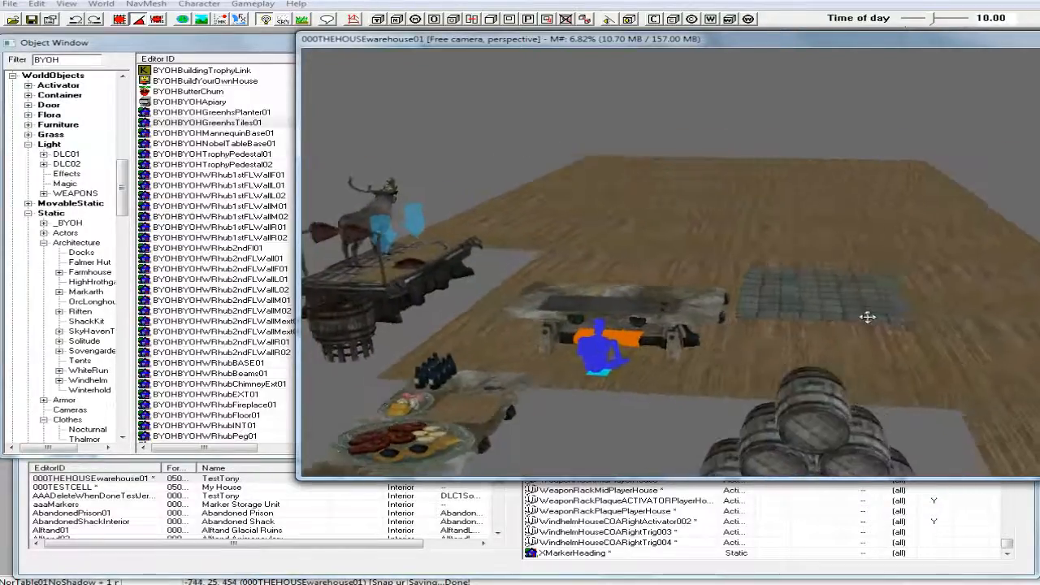
{"action": "left_click", "coordinate": [865, 314]}
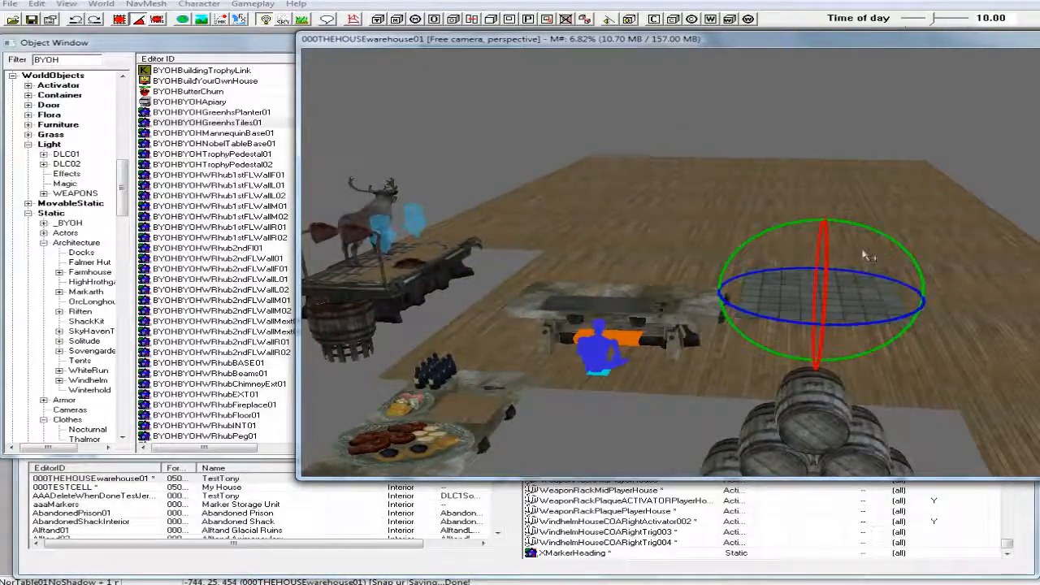
{"action": "left_click_drag", "start_coordinate": [868, 229], "coordinate": [893, 246]}
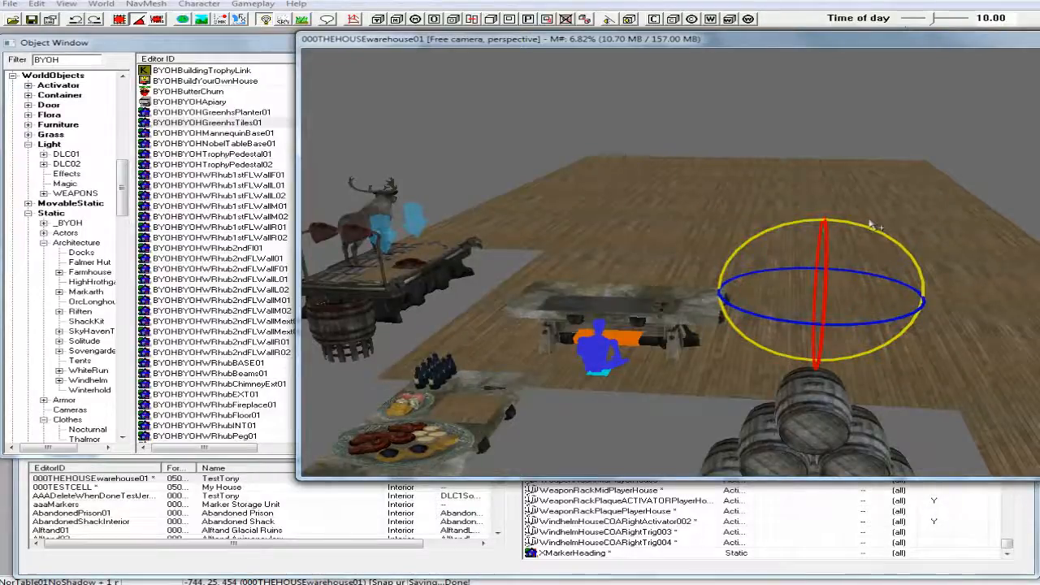
{"action": "key", "text": "w"}
Step: Move the upright tile panel against the stone table's front edge and scale it down to cover one half of the front
{"action": "middle_click_drag", "start_coordinate": [869, 225], "coordinate": [810, 321], "text": "shift"}
{"action": "right_click_drag", "start_coordinate": [816, 327], "coordinate": [822, 327]}
{"action": "left_click_drag", "start_coordinate": [822, 329], "coordinate": [625, 269]}
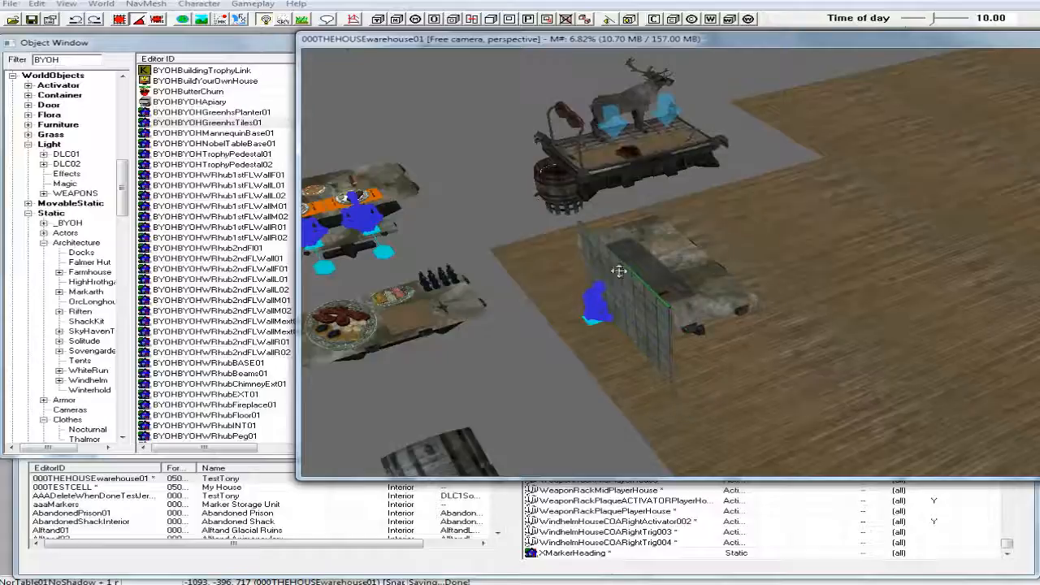
{"action": "middle_click_drag", "start_coordinate": [634, 283], "coordinate": [720, 324], "text": "shift"}
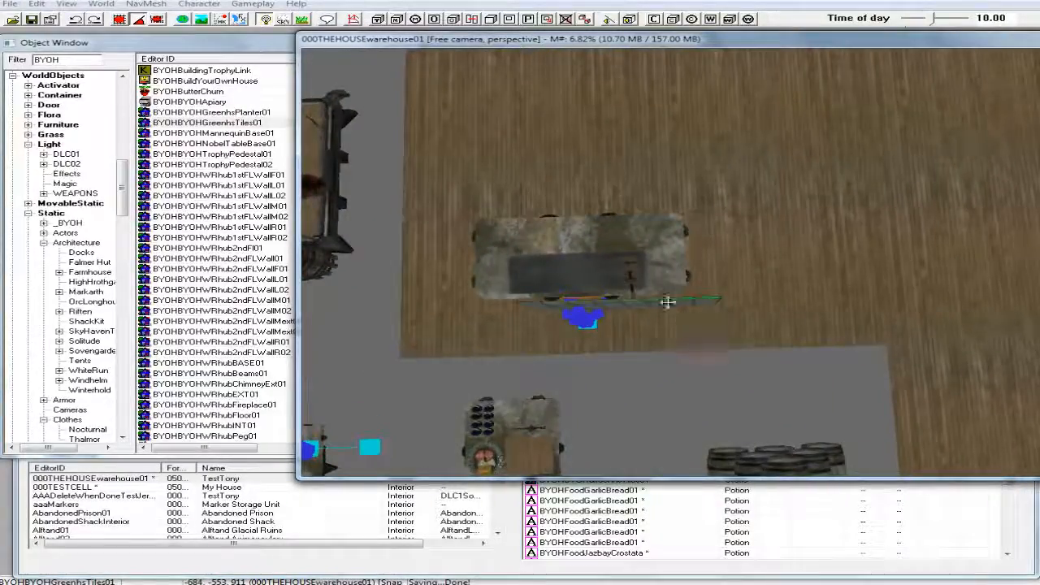
{"action": "left_click_drag", "start_coordinate": [671, 306], "coordinate": [643, 306]}
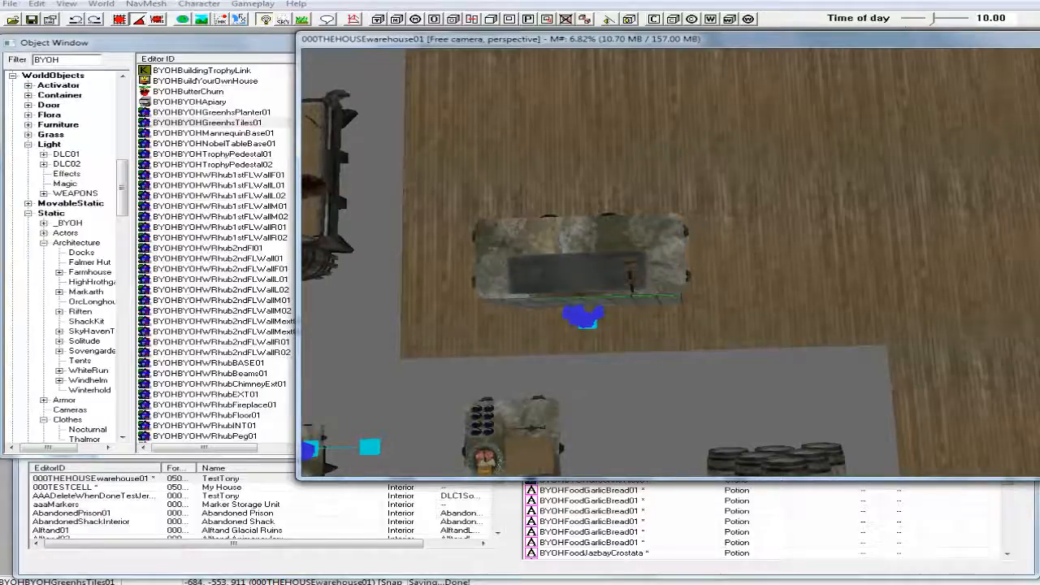
{"action": "middle_click_drag", "start_coordinate": [635, 303], "coordinate": [627, 253], "text": "shift"}
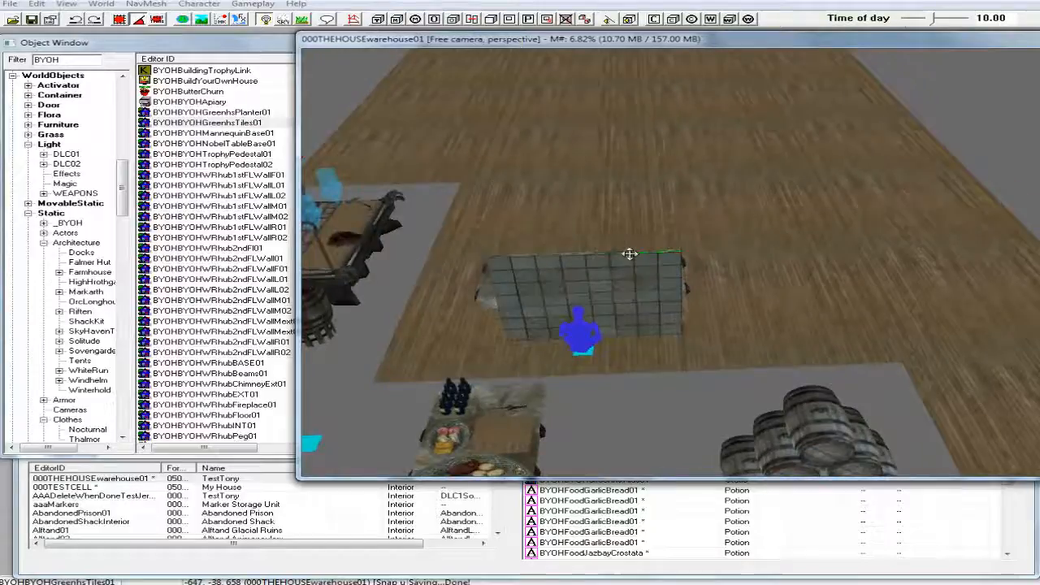
{"action": "left_click_drag", "start_coordinate": [632, 290], "coordinate": [655, 288]}
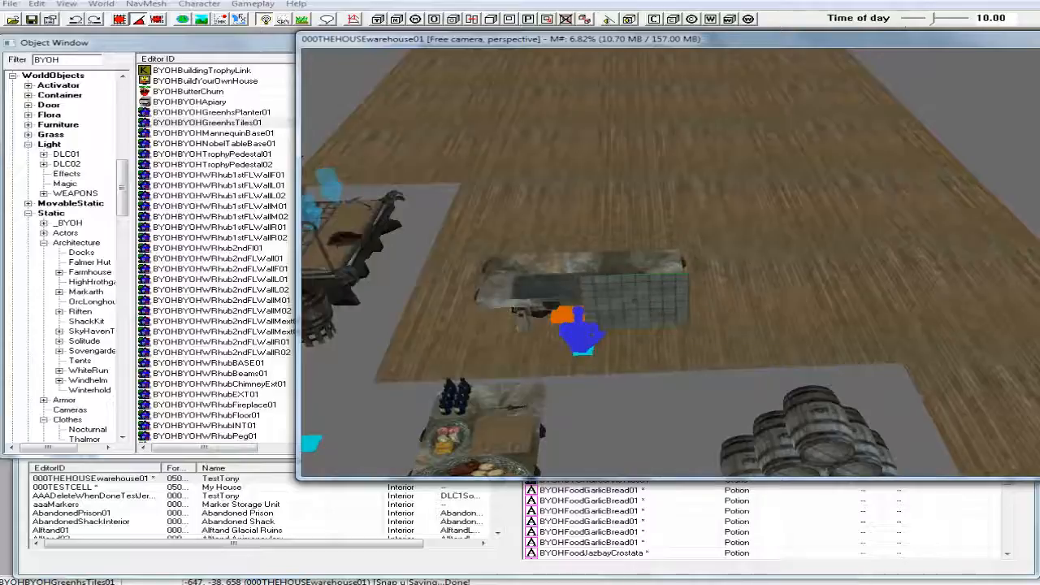
Step: Try a duplicate of the tile panel over the uncovered half of the table's front, and take it away again
{"action": "right_click", "coordinate": [658, 290]}
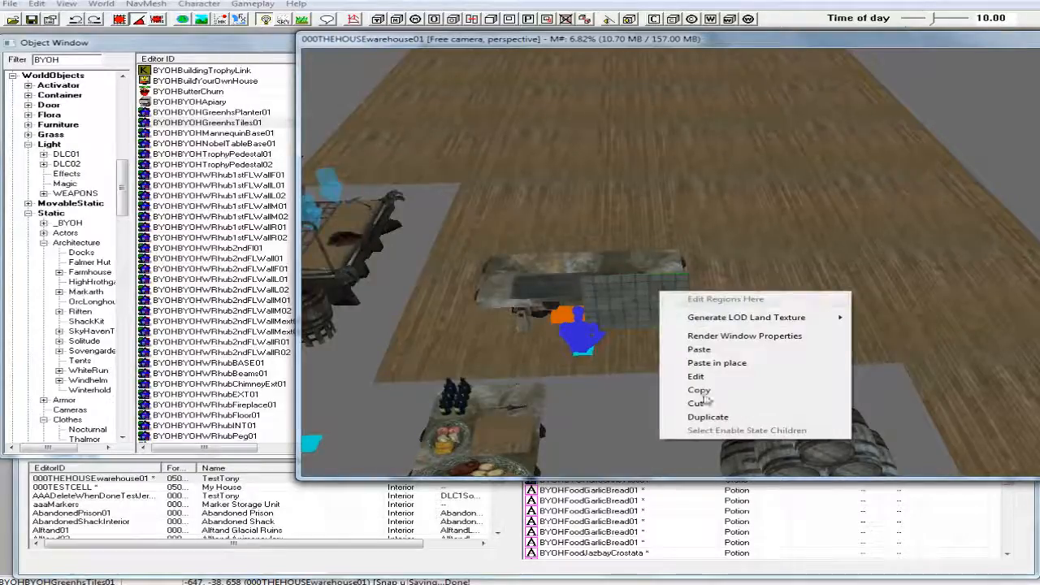
{"action": "left_click", "coordinate": [719, 423]}
{"action": "left_click_drag", "start_coordinate": [642, 294], "coordinate": [529, 298]}
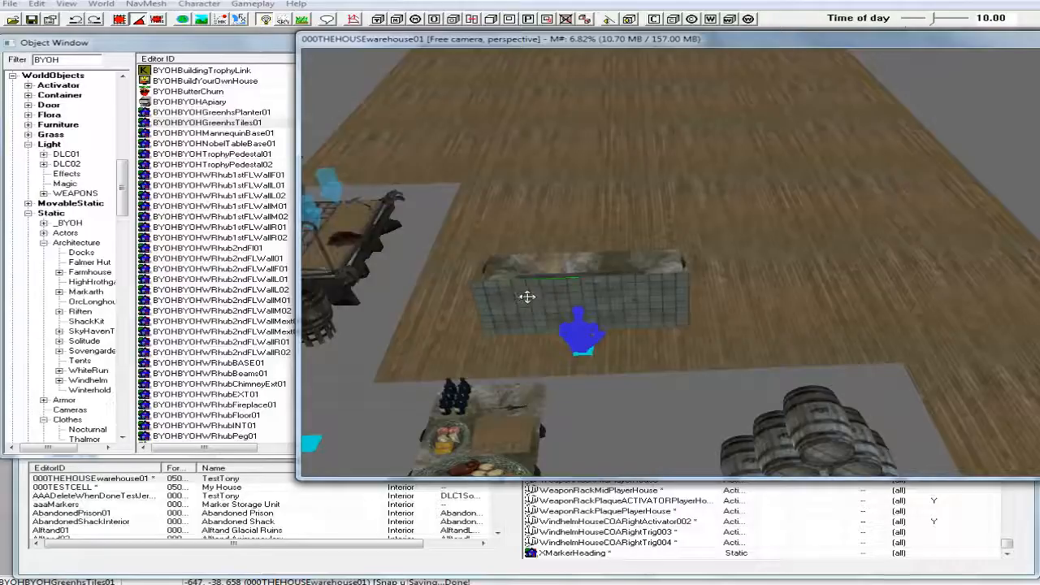
{"action": "left_click_drag", "start_coordinate": [536, 295], "coordinate": [615, 293]}
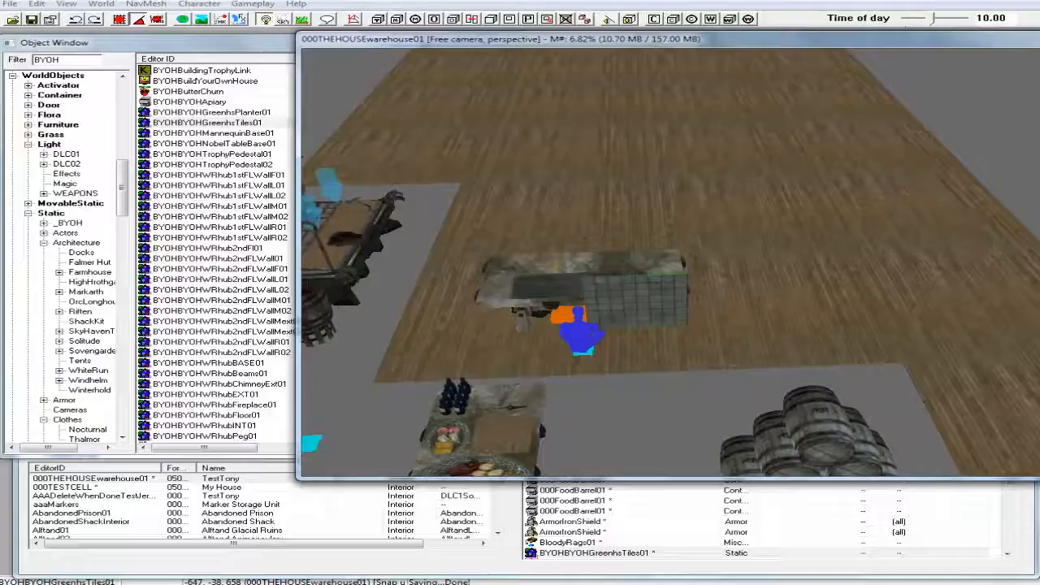
Step: Try to cover the table's whole front with a second copy of the tile panel and shift the pair sideways
{"action": "right_click", "coordinate": [629, 299]}
{"action": "left_click", "coordinate": [676, 419]}
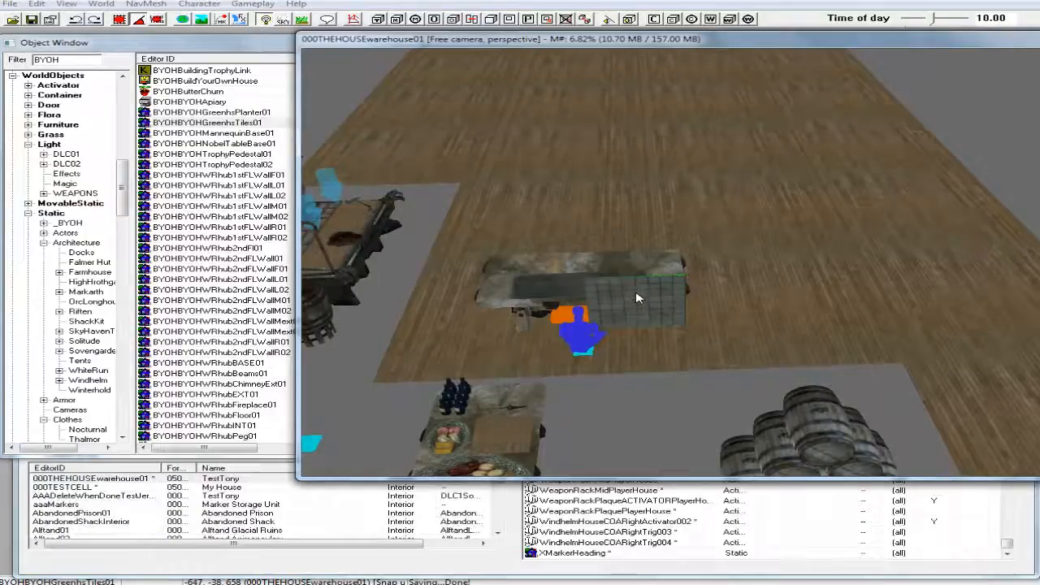
{"action": "left_click_drag", "start_coordinate": [639, 296], "coordinate": [543, 299]}
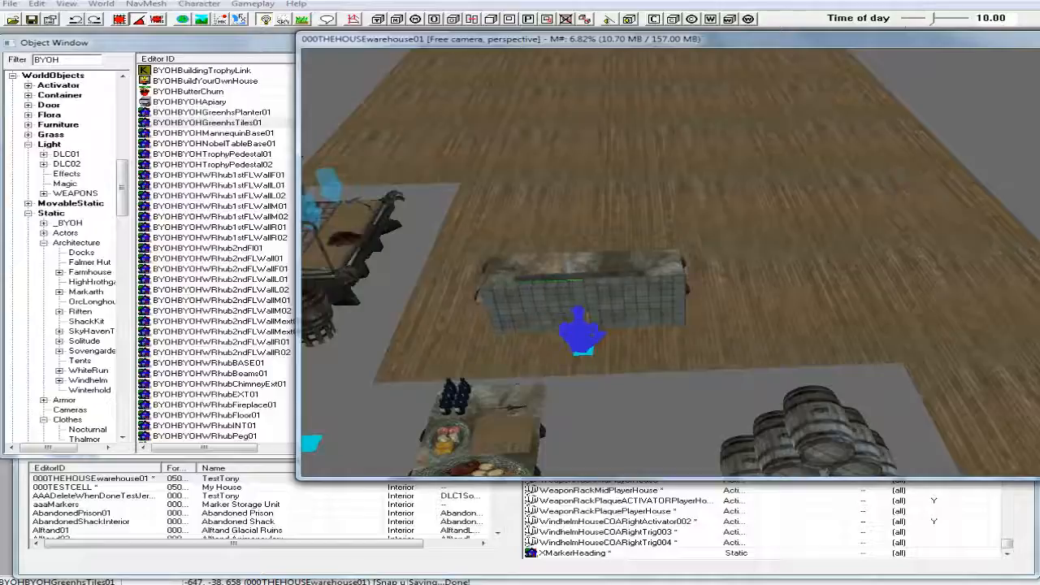
{"action": "left_click", "coordinate": [635, 295]}
{"action": "left_click_drag", "start_coordinate": [634, 296], "coordinate": [623, 291]}
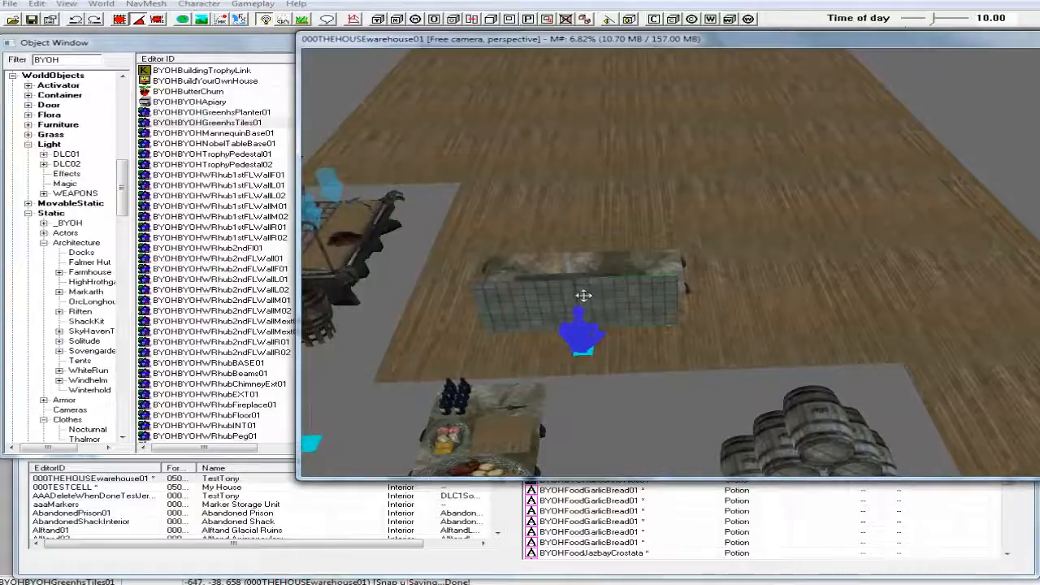
{"action": "key", "text": "ctrl+d"}
{"action": "left_click_drag", "start_coordinate": [543, 297], "coordinate": [611, 293]}
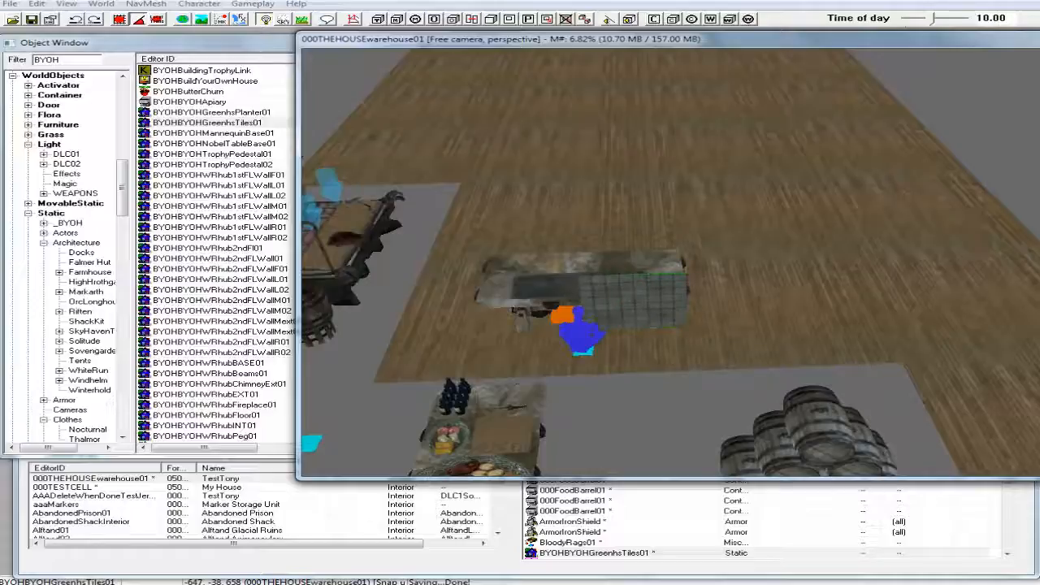
Step: Duplicate the upright tile panel and line the copy up beside it over the uncovered half of the table's front
{"action": "right_click", "coordinate": [629, 285]}
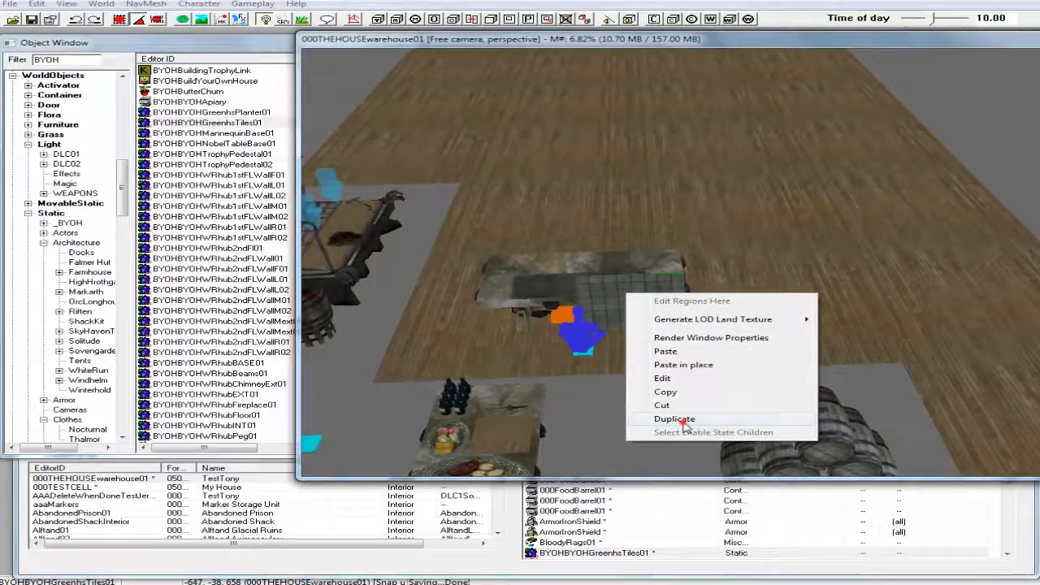
{"action": "left_click", "coordinate": [682, 420]}
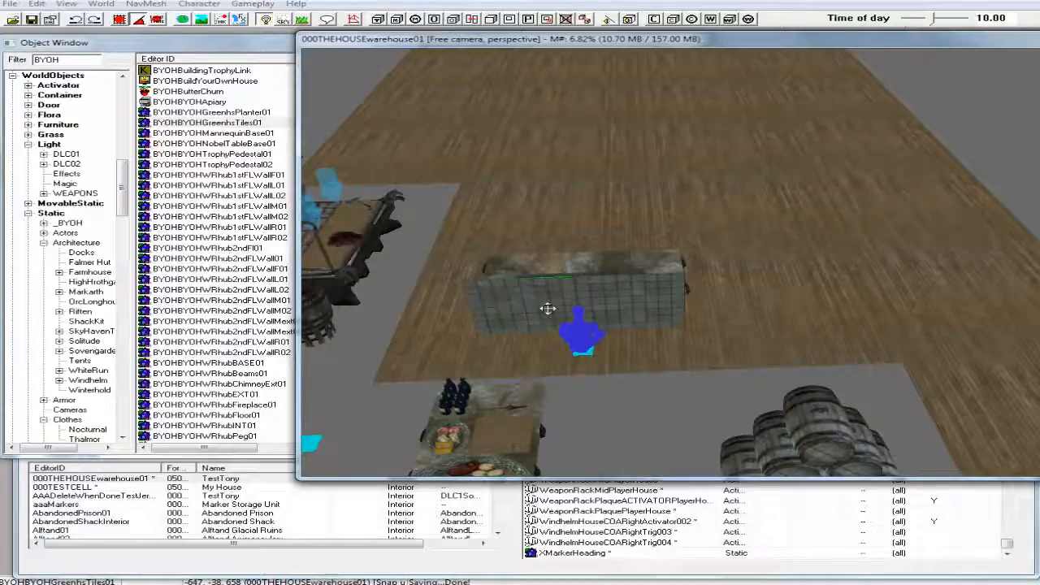
{"action": "scroll", "coordinate": [548, 309], "scroll_direction": "up", "scroll_amount": 2}
{"action": "scroll", "coordinate": [548, 310], "scroll_direction": "up", "scroll_amount": 2}
{"action": "middle_click_drag", "start_coordinate": [549, 310], "coordinate": [560, 354], "text": "shift"}
{"action": "scroll", "coordinate": [547, 354], "scroll_direction": "up", "scroll_amount": 2}
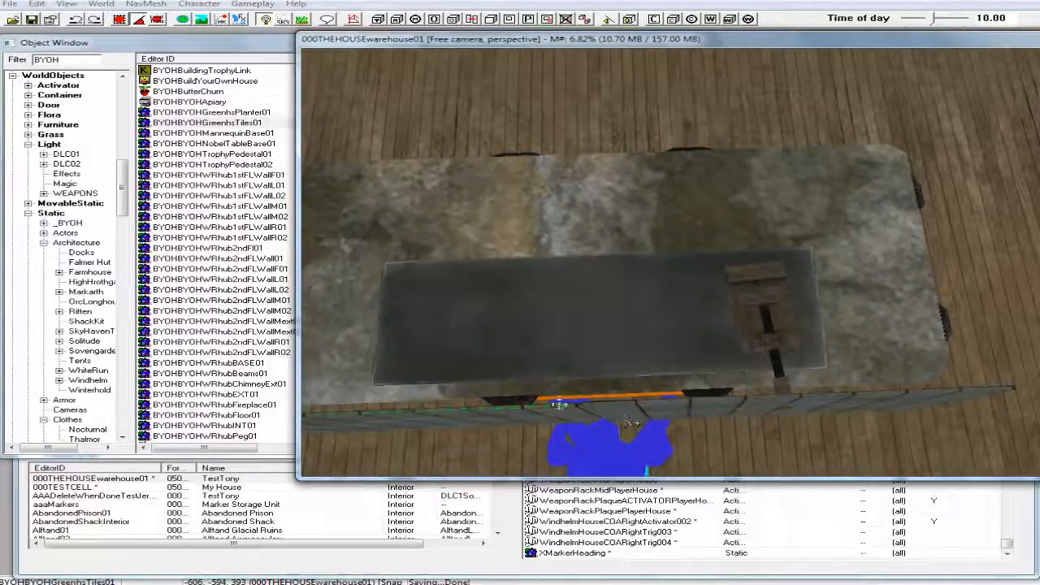
{"action": "middle_click_drag", "start_coordinate": [597, 411], "coordinate": [618, 413]}
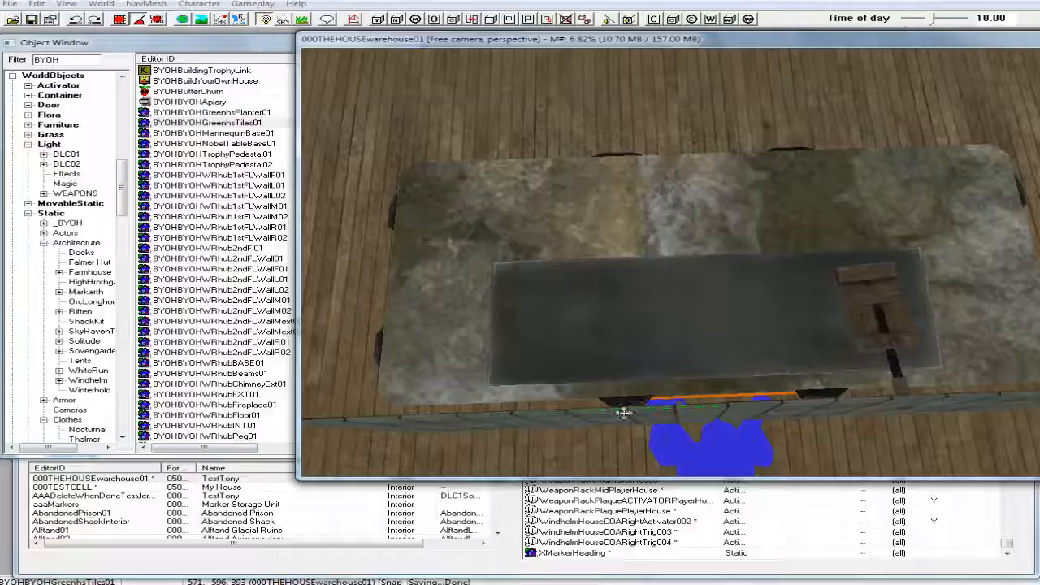
{"action": "middle_click_drag", "start_coordinate": [623, 413], "coordinate": [605, 372], "text": "shift"}
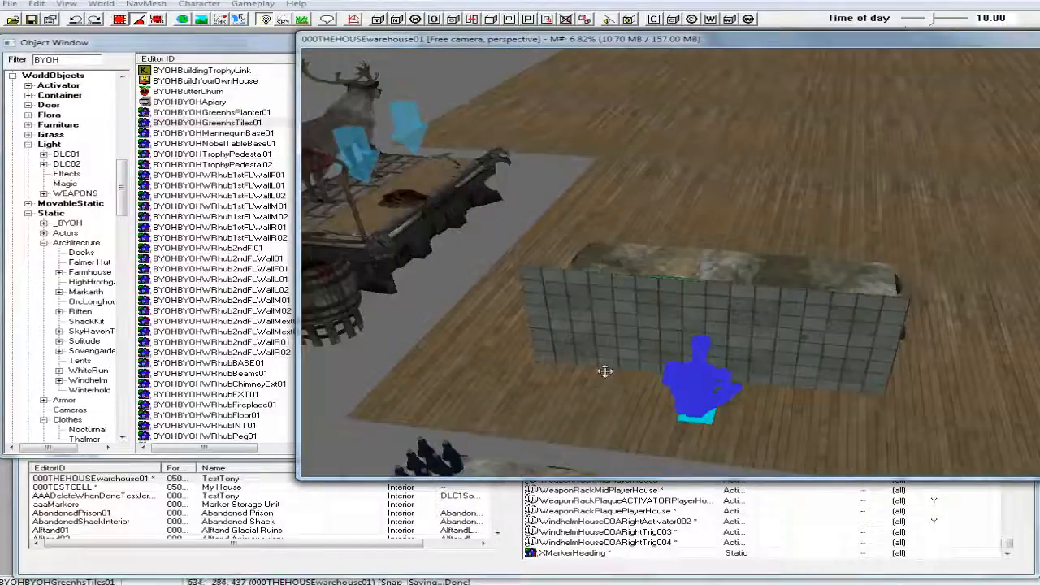
Step: Lower both tile panels together into the floor until their upper edges sit just under the stone tabletop
{"action": "left_click", "coordinate": [794, 329]}
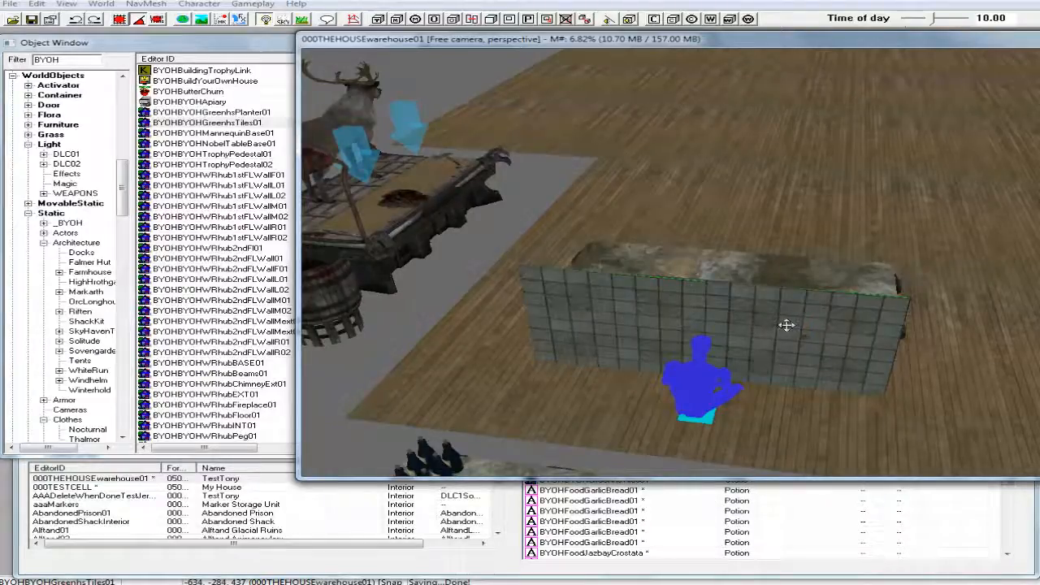
{"action": "key", "text": "f"}
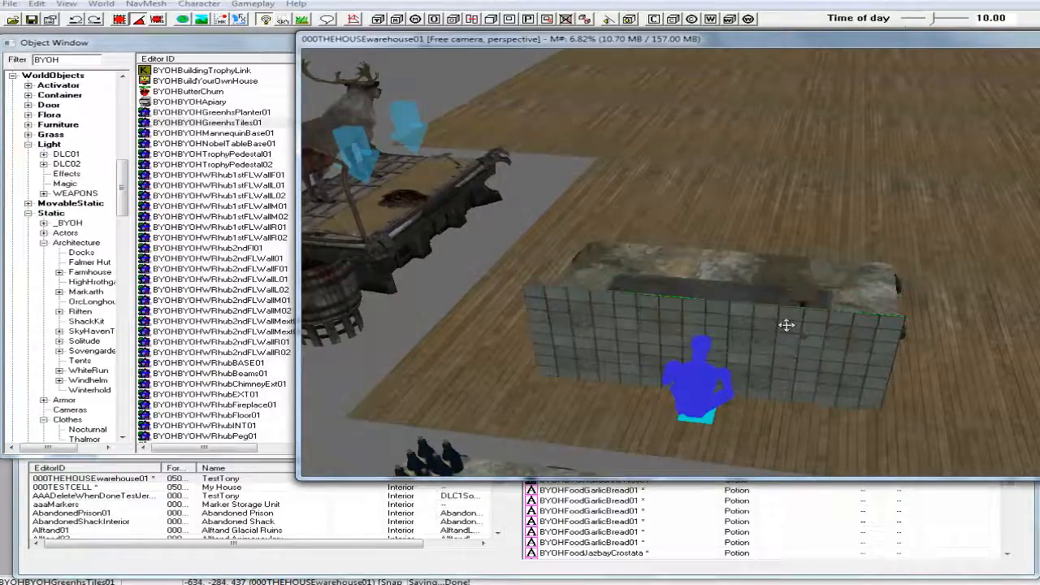
{"action": "mouse_move", "coordinate": [786, 325]}
{"action": "right_mouse_down"}
{"action": "mouse_move", "coordinate": [812, 325]}
{"action": "mouse_move", "coordinate": [800, 332]}
{"action": "right_mouse_up"}
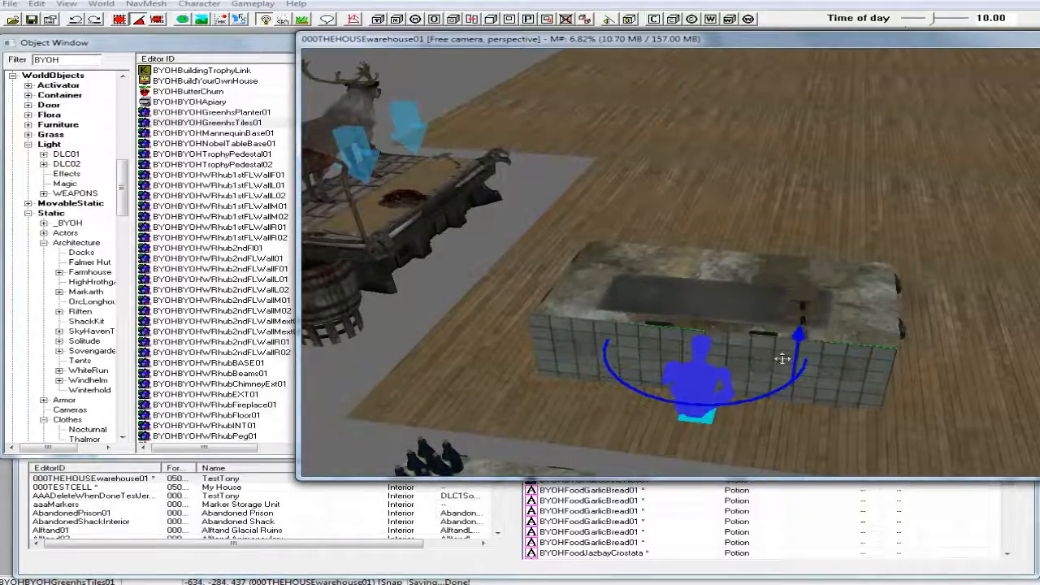
{"action": "left_click_drag", "start_coordinate": [785, 366], "coordinate": [785, 361]}
{"action": "right_click_drag", "start_coordinate": [779, 351], "coordinate": [779, 351]}
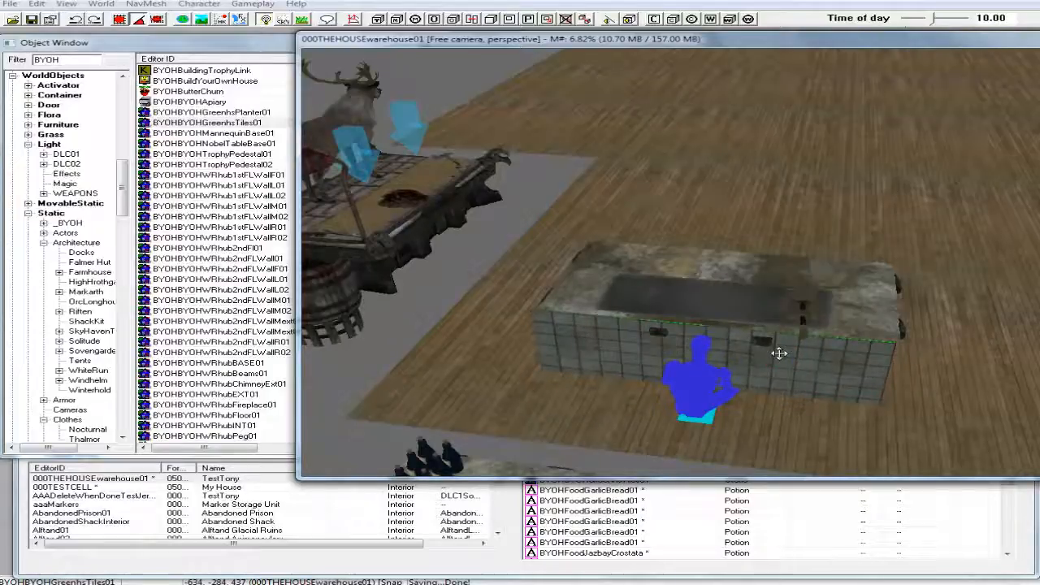
{"action": "left_click_drag", "start_coordinate": [792, 362], "coordinate": [795, 361]}
{"action": "mouse_move", "coordinate": [791, 355]}
{"action": "middle_mouse_down", "text": "shift"}
{"action": "mouse_move", "coordinate": [734, 354]}
{"action": "mouse_move", "coordinate": [671, 325]}
{"action": "mouse_move", "coordinate": [804, 354]}
{"action": "middle_mouse_up", "text": "shift"}
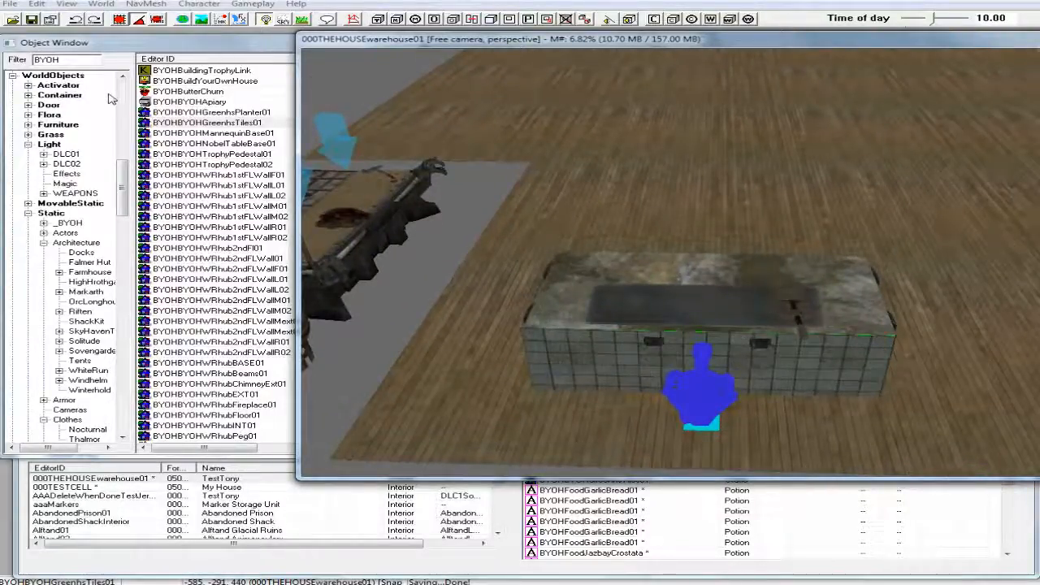
Step: Filter the objects by "dresser" and preview the Dresser01 and UpperDresser01 models
{"action": "double_click", "coordinate": [69, 60]}
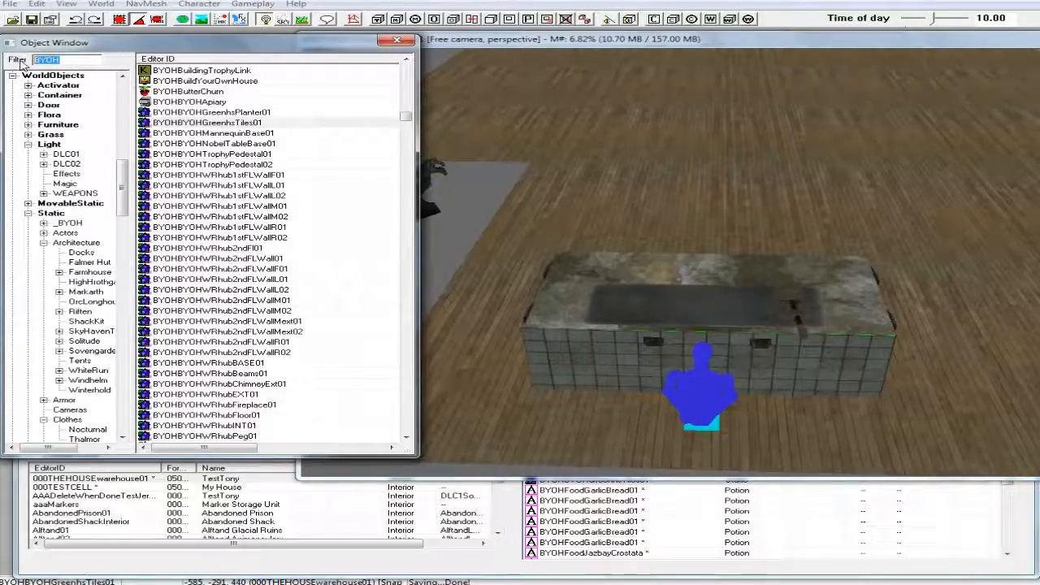
{"action": "type", "text": "dresser"}
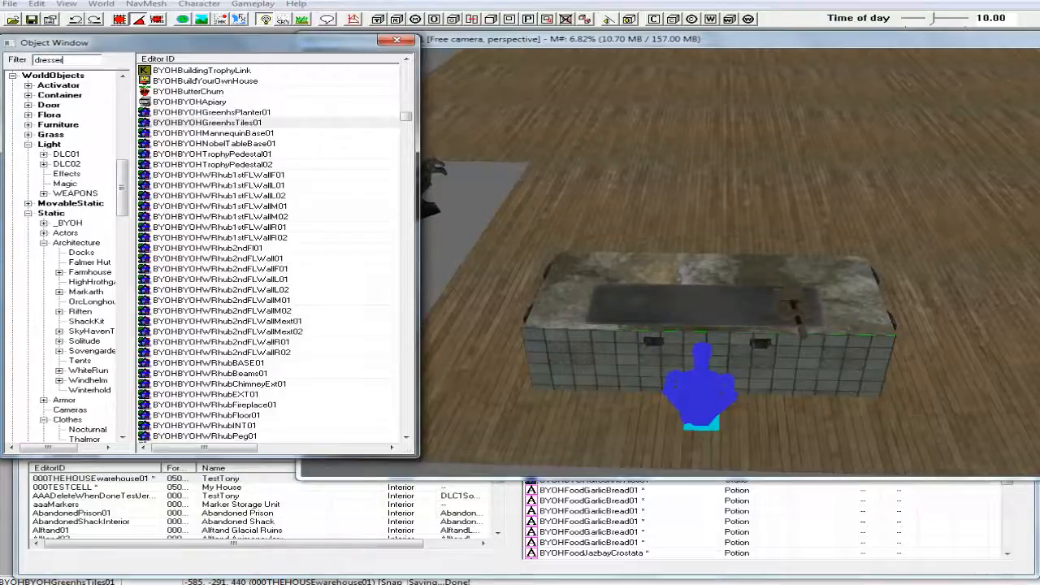
{"action": "left_click", "coordinate": [173, 144]}
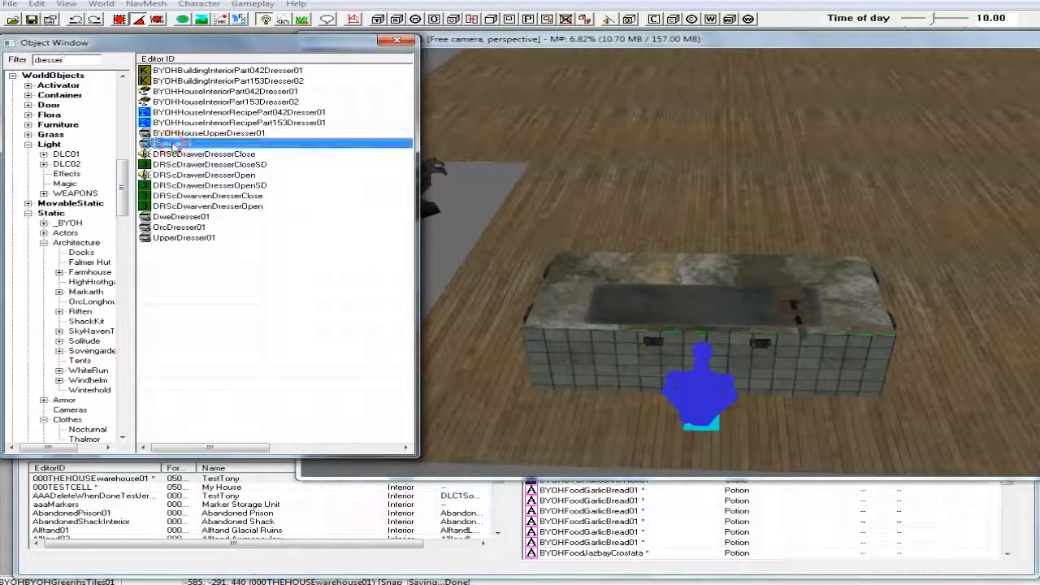
{"action": "right_click", "coordinate": [173, 143]}
{"action": "left_click", "coordinate": [204, 207]}
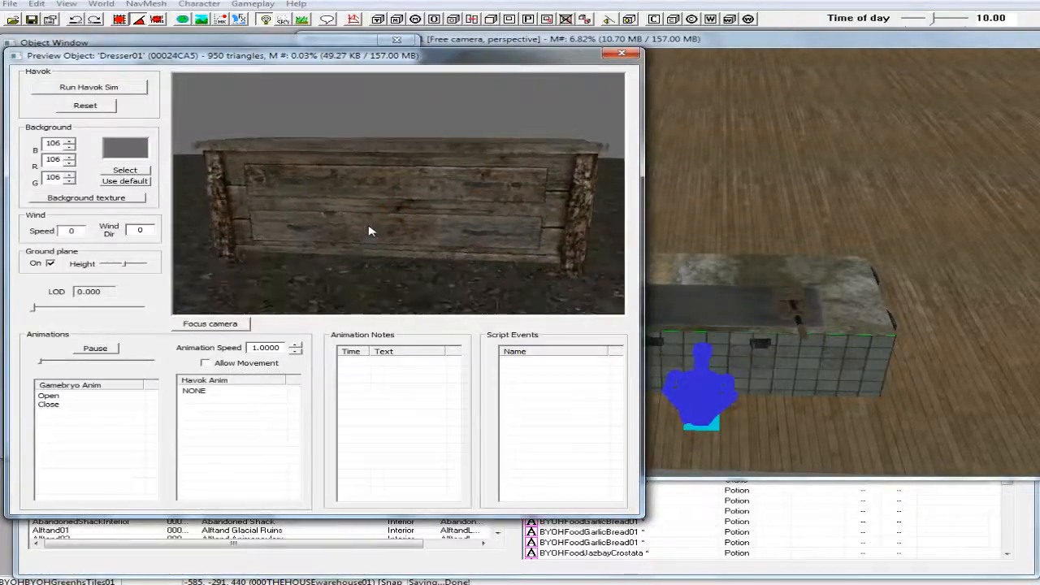
{"action": "left_click", "coordinate": [622, 54]}
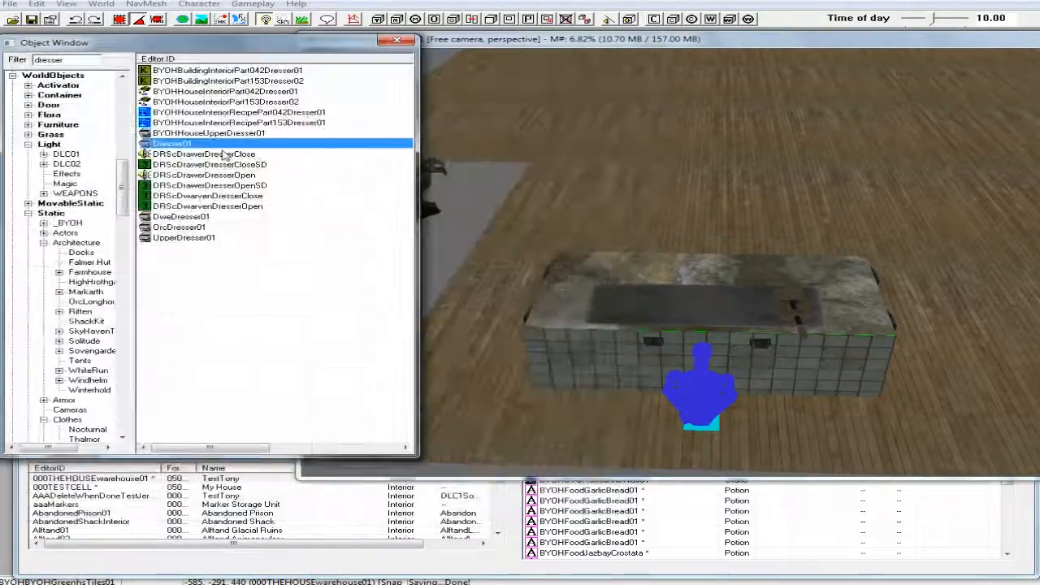
{"action": "right_click", "coordinate": [176, 240]}
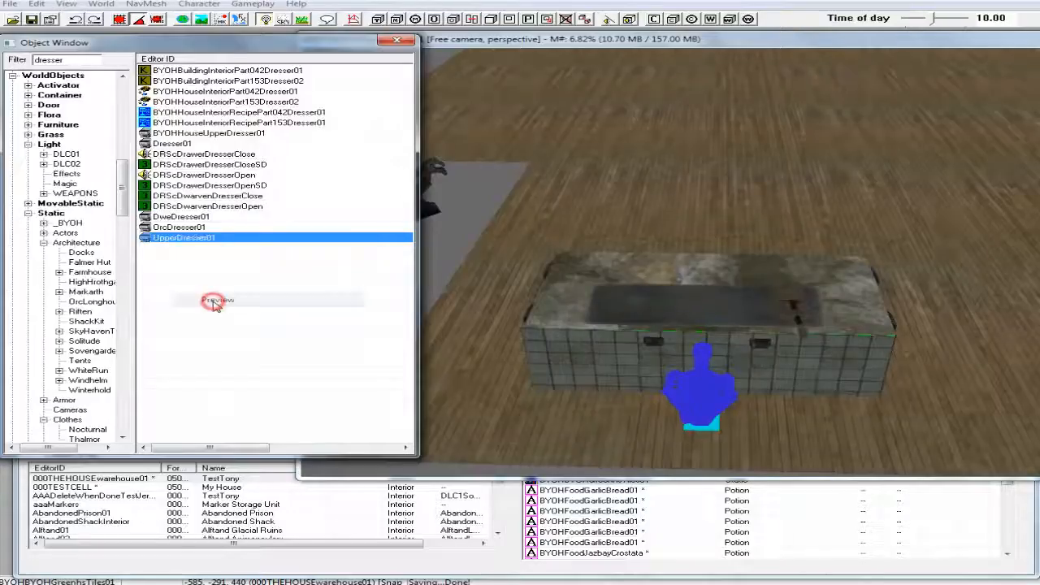
{"action": "left_click", "coordinate": [213, 301]}
{"action": "mouse_move", "coordinate": [330, 244]}
{"action": "left_mouse_down"}
{"action": "mouse_move", "coordinate": [301, 249]}
{"action": "mouse_move", "coordinate": [331, 254]}
{"action": "left_mouse_up"}
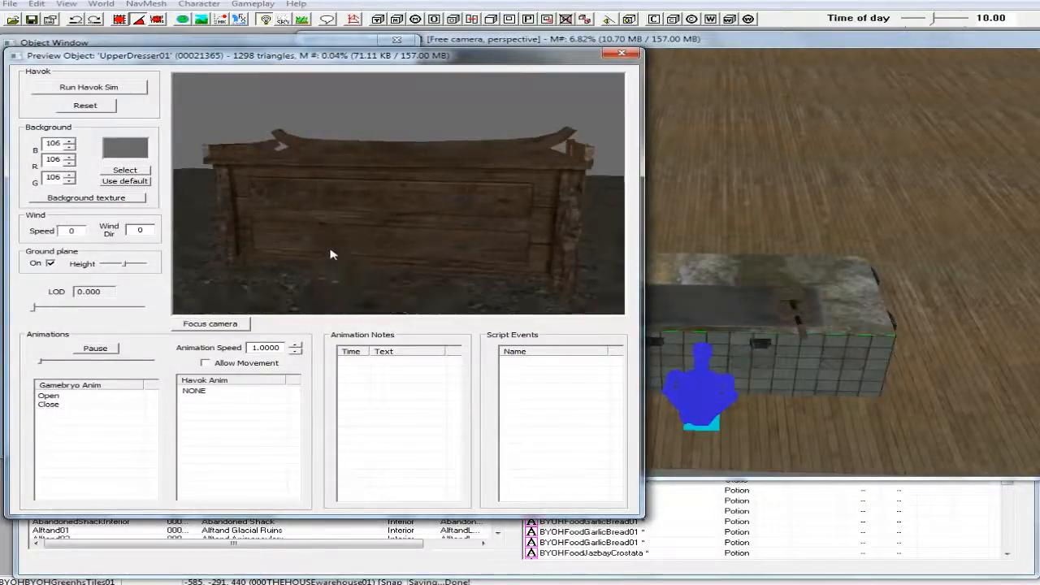
{"action": "left_click", "coordinate": [621, 54]}
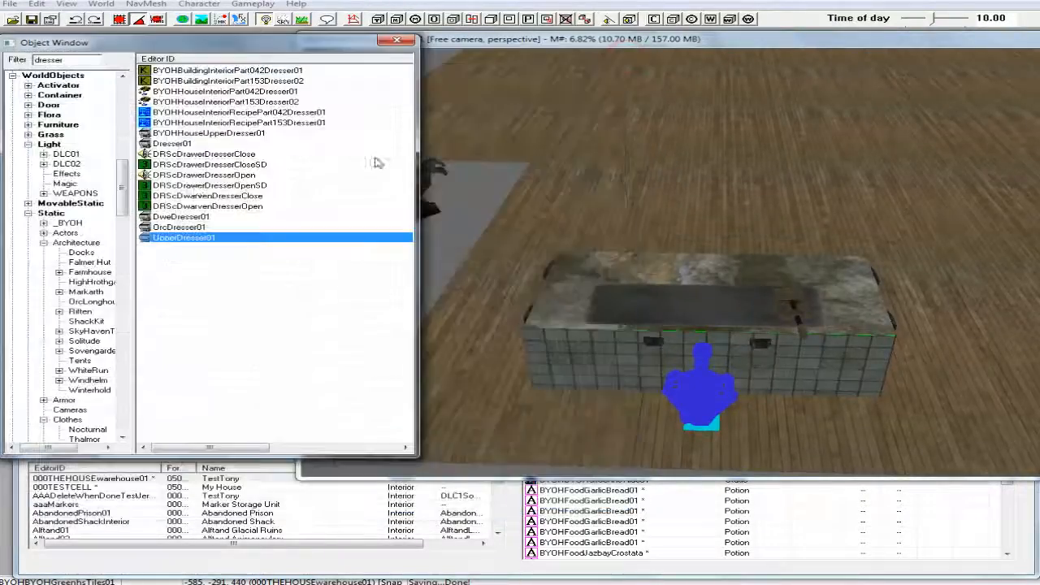
Step: Duplicate UpperDresser01 and rename the copy 000HouseDresser01 without creating another new object
{"action": "right_click", "coordinate": [171, 237]}
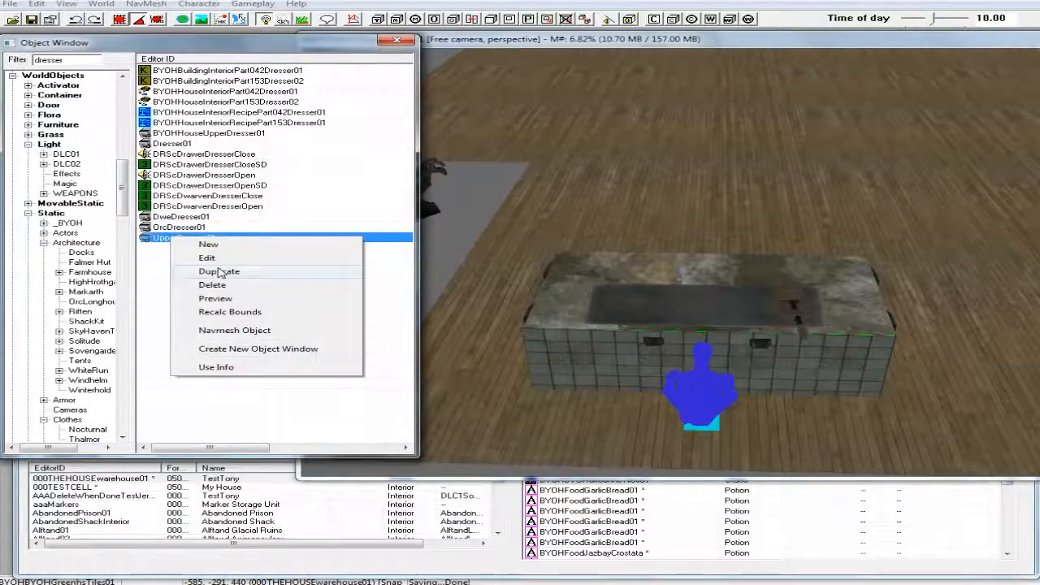
{"action": "left_click", "coordinate": [218, 271]}
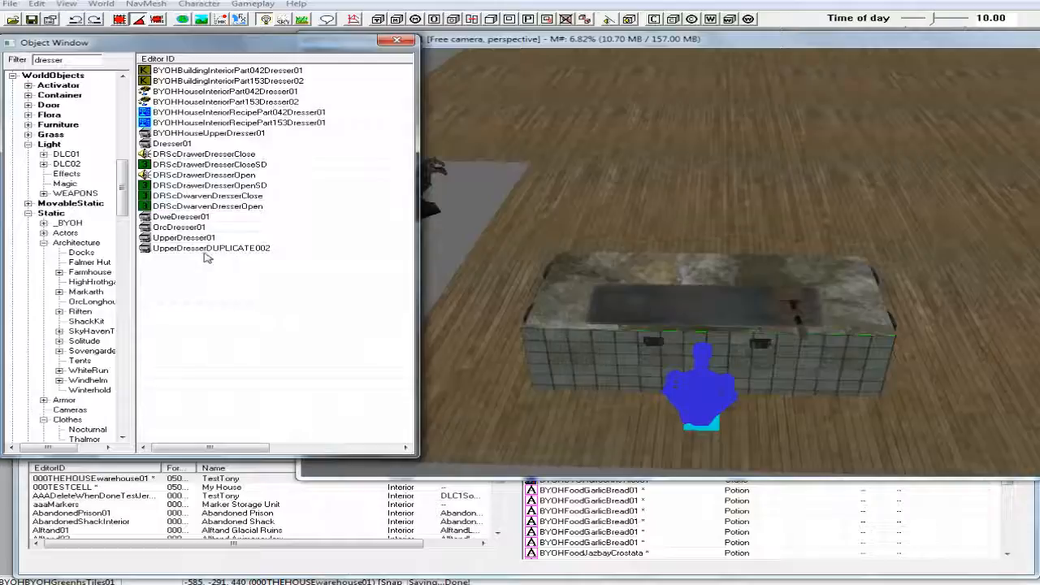
{"action": "left_click", "coordinate": [207, 249]}
{"action": "left_click", "coordinate": [206, 248]}
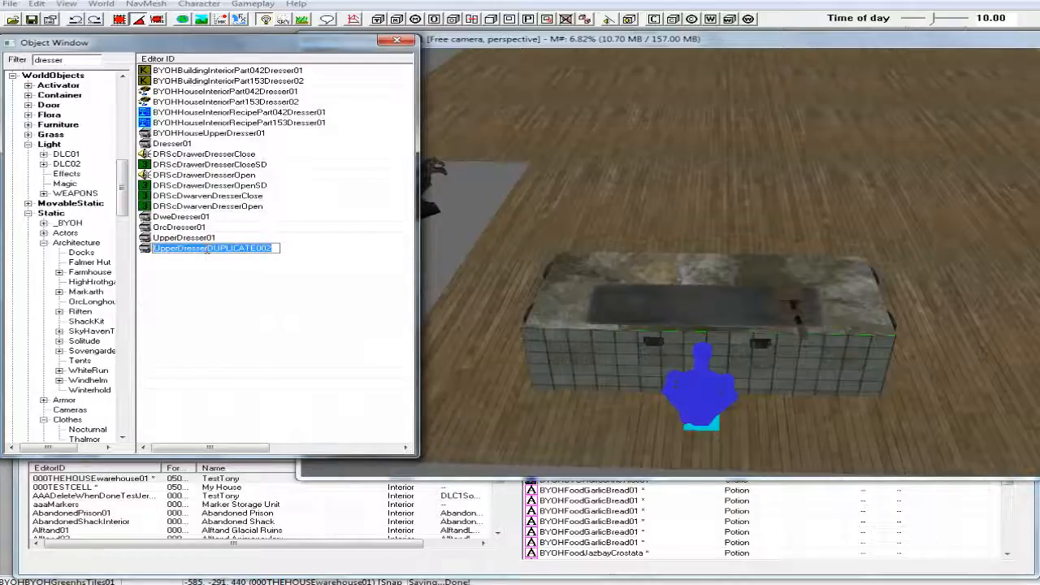
{"action": "type", "text": "000Hou"}
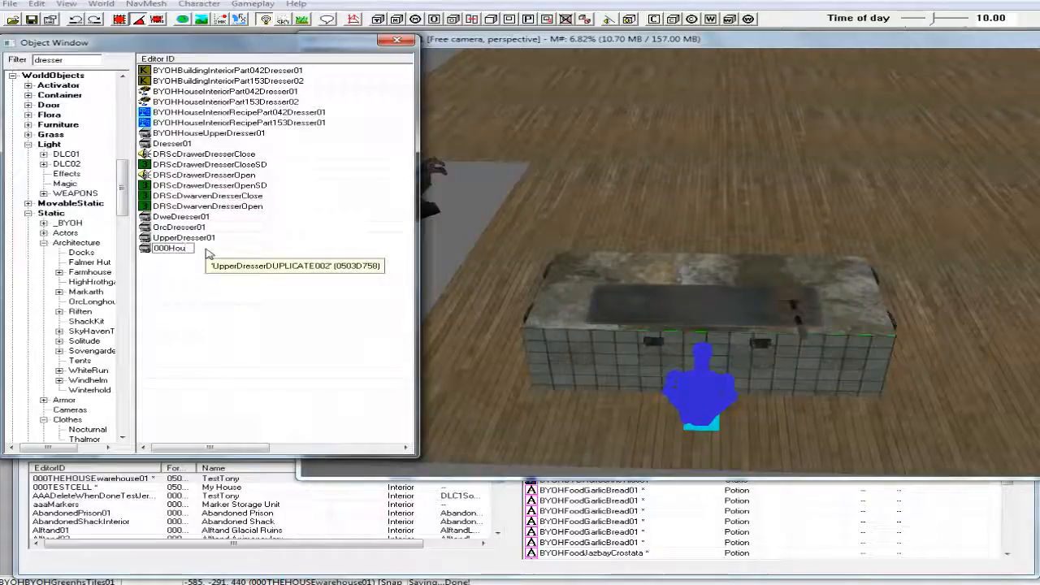
{"action": "type", "text": "seDresser"}
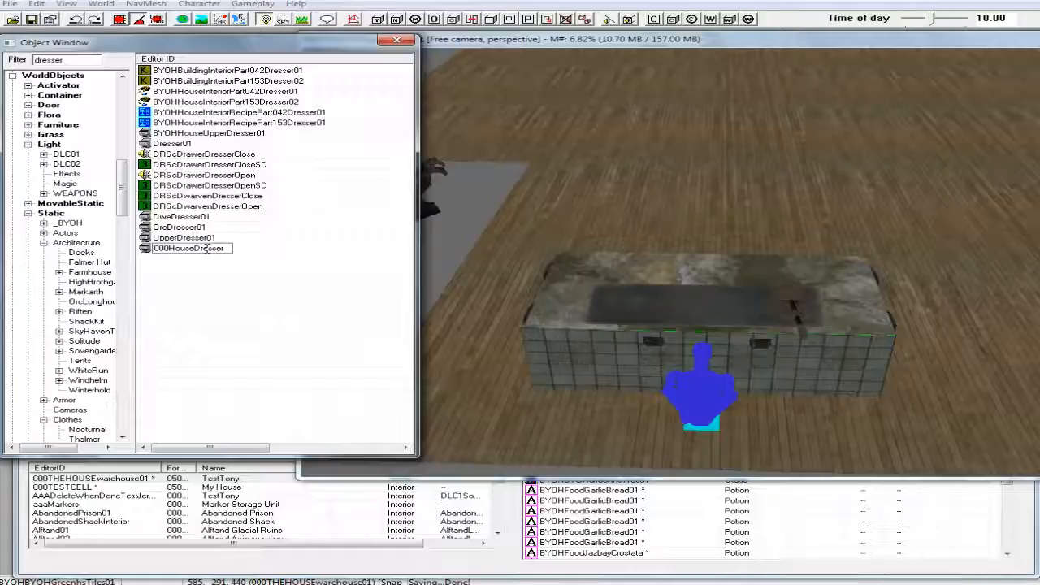
{"action": "type", "text": "01"}
{"action": "key", "text": "Return"}
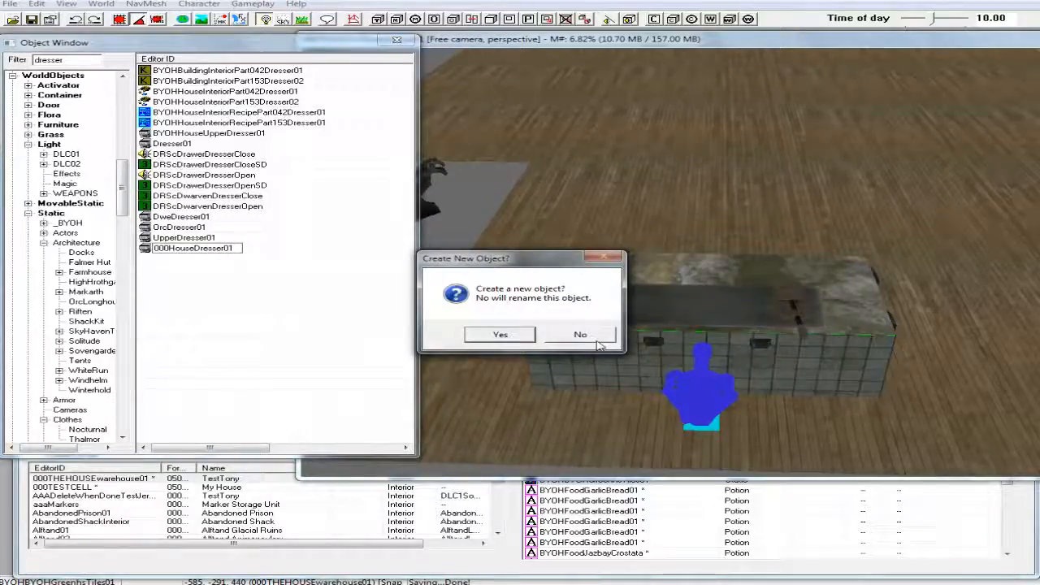
{"action": "left_click", "coordinate": [590, 338]}
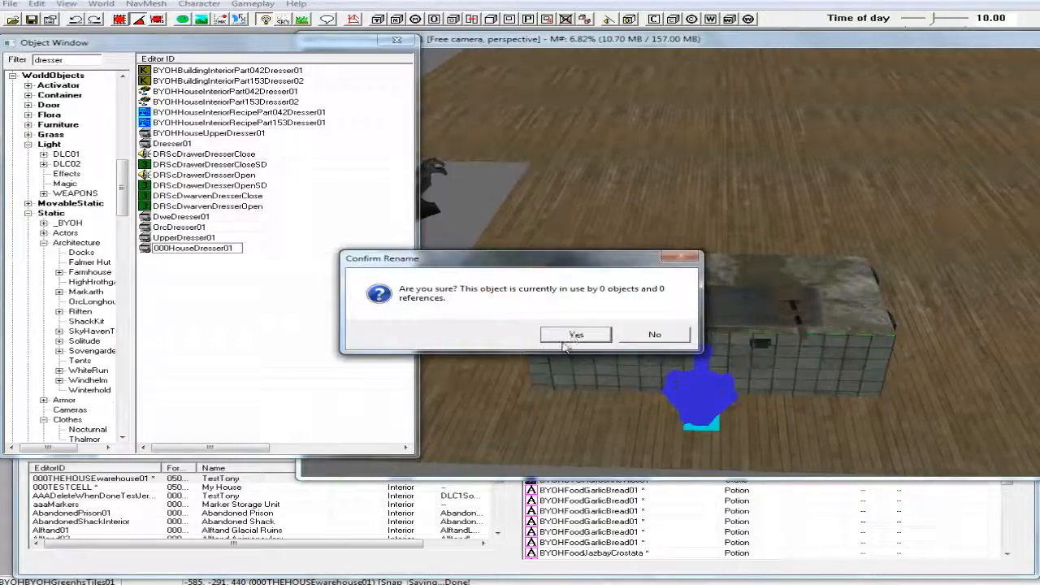
{"action": "left_click", "coordinate": [569, 338]}
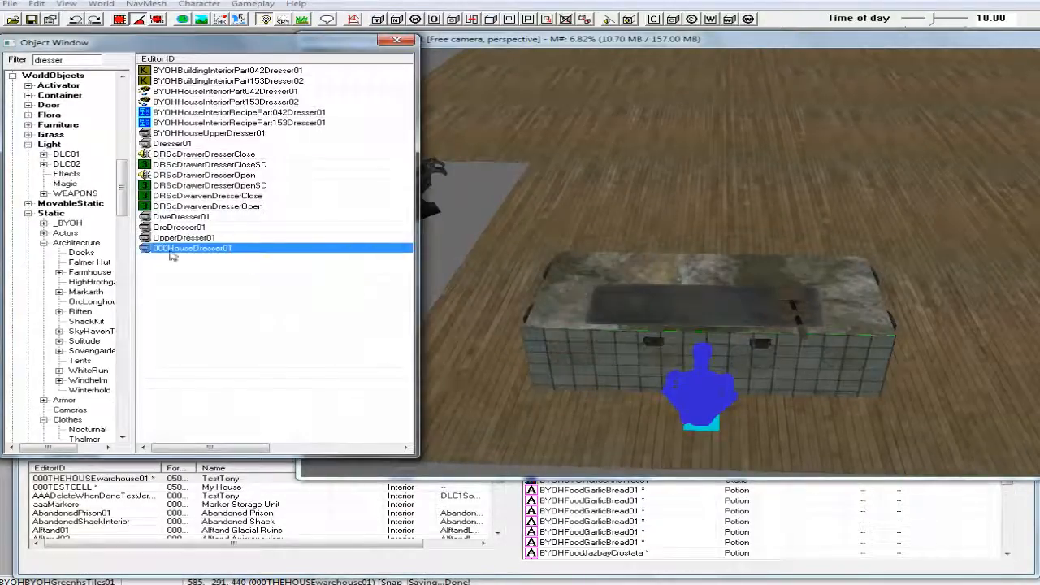
Step: Place 000HouseDresser01 in the cell and move it into the middle of the workbench's tiled front
{"action": "left_click_drag", "start_coordinate": [146, 250], "coordinate": [809, 428]}
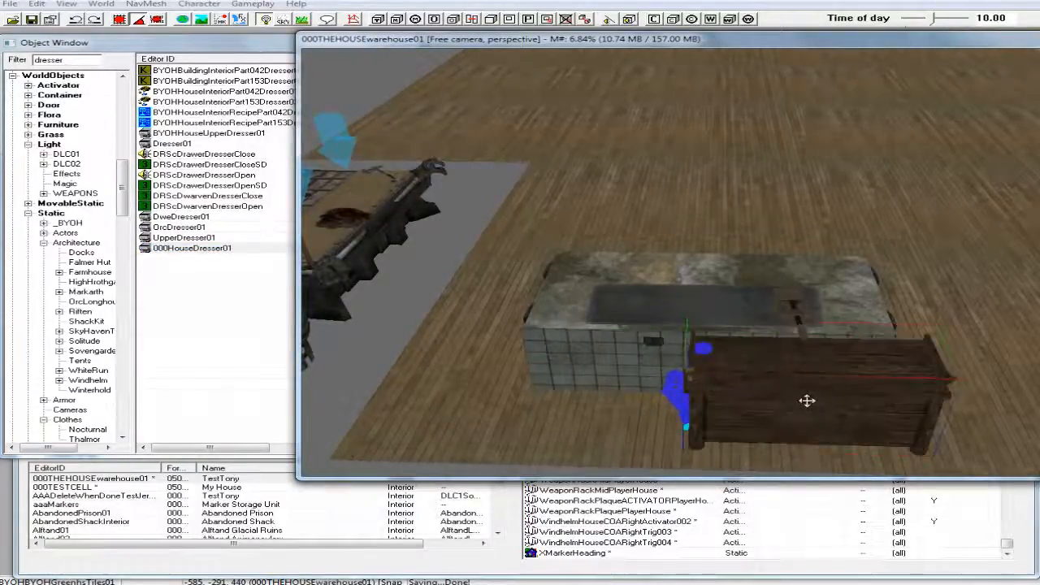
{"action": "left_click_drag", "start_coordinate": [809, 406], "coordinate": [806, 385]}
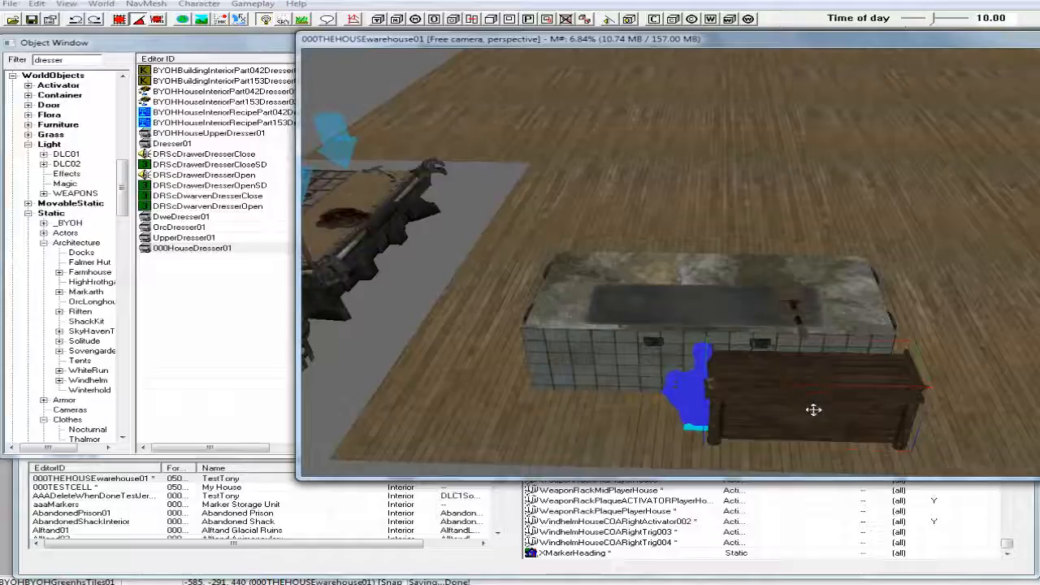
{"action": "mouse_move", "coordinate": [828, 404]}
{"action": "left_mouse_down"}
{"action": "mouse_move", "coordinate": [714, 375]}
{"action": "mouse_move", "coordinate": [703, 354]}
{"action": "left_mouse_up"}
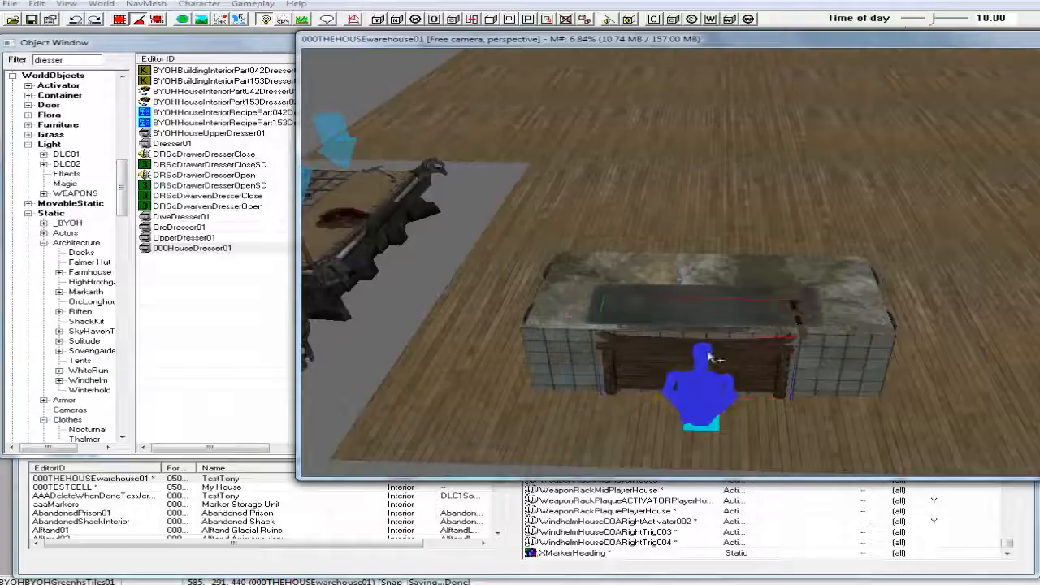
{"action": "scroll", "coordinate": [715, 358], "scroll_direction": "up", "scroll_amount": 5}
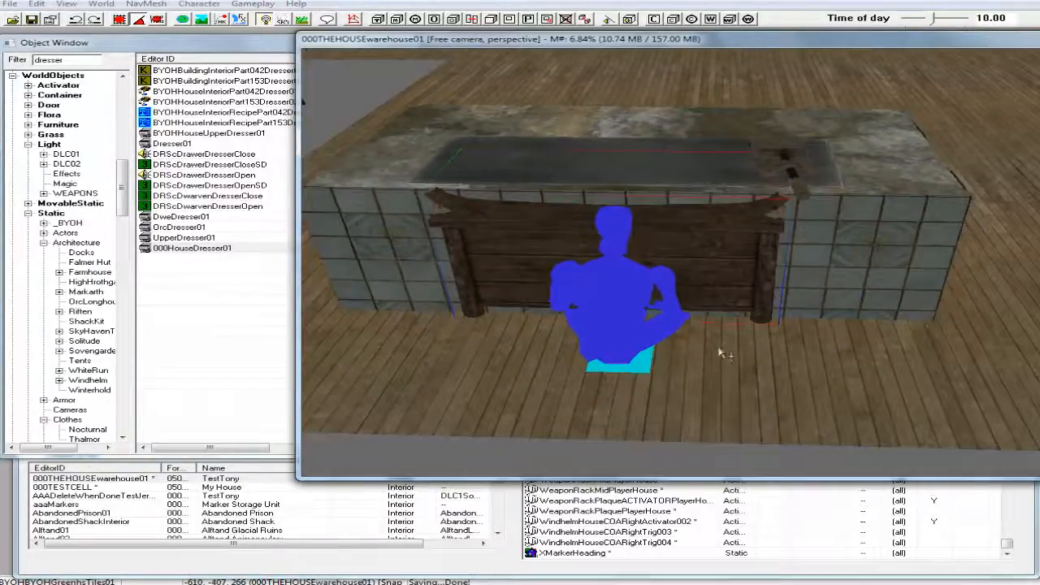
{"action": "scroll", "coordinate": [719, 358], "scroll_direction": "up", "scroll_amount": 2}
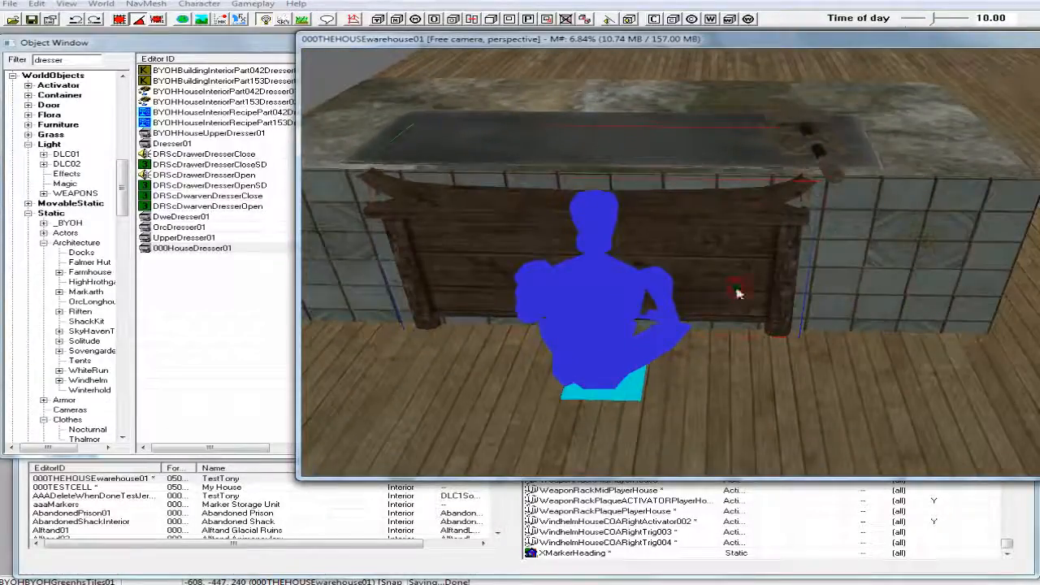
Step: Shift the dresser slightly sideways along the tiled front to centre it beneath the metal plate on the tabletop
{"action": "key", "text": "Delete"}
{"action": "key", "text": "ctrl+z"}
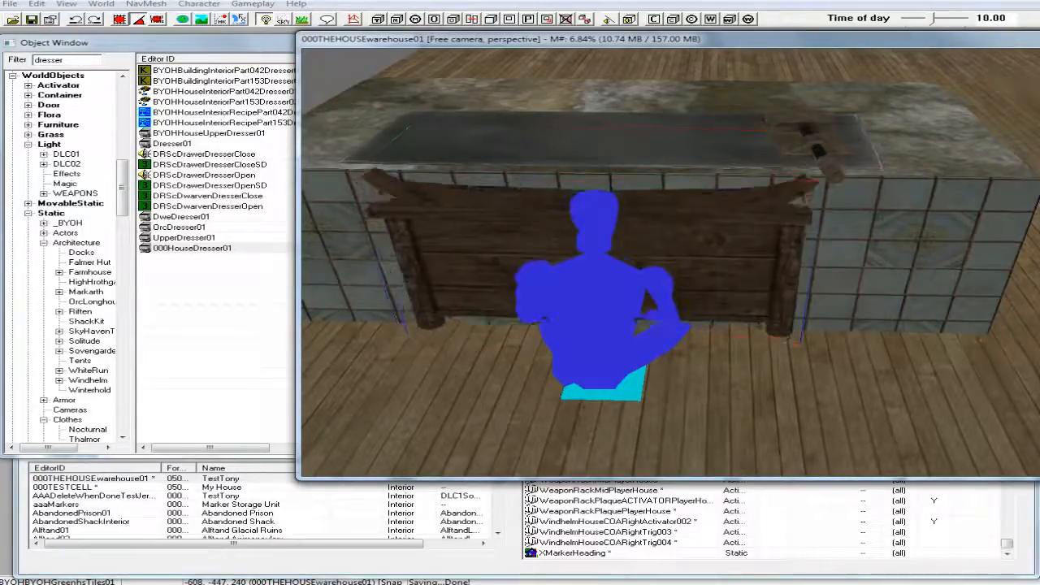
{"action": "left_click_drag", "start_coordinate": [715, 244], "coordinate": [715, 239]}
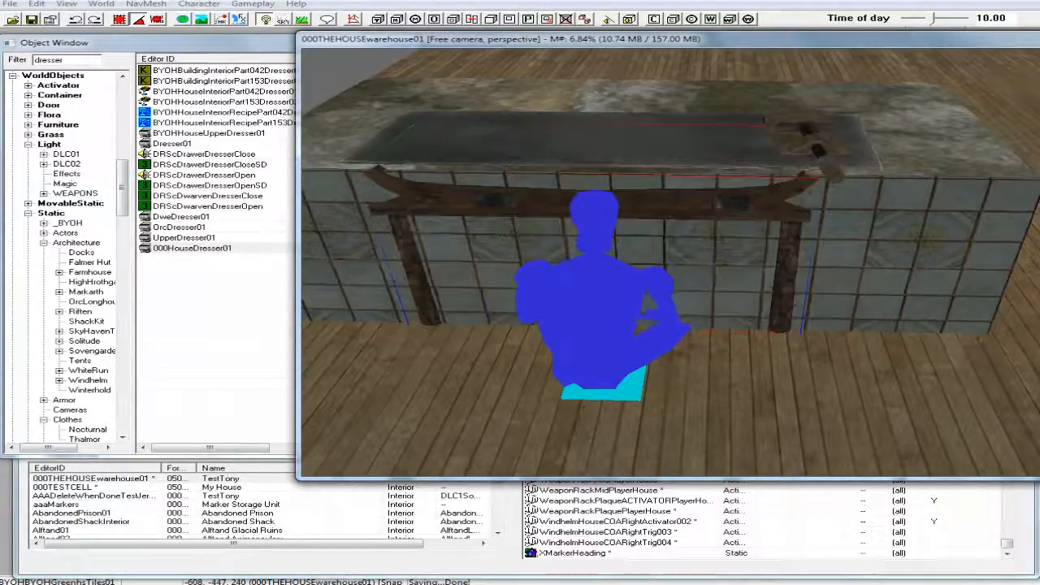
{"action": "key", "text": "ctrl+z"}
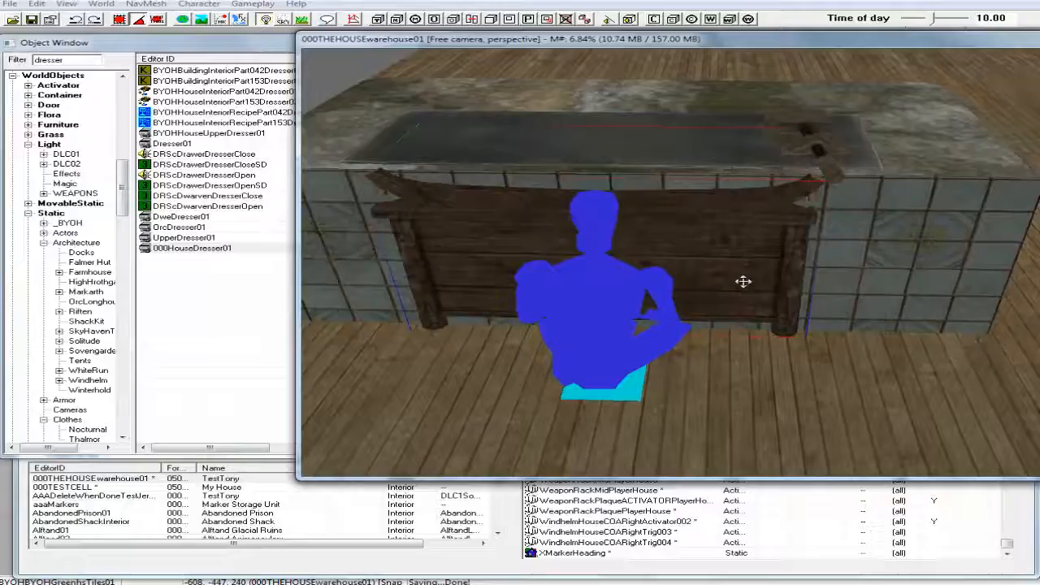
{"action": "left_click_drag", "start_coordinate": [737, 277], "coordinate": [743, 277]}
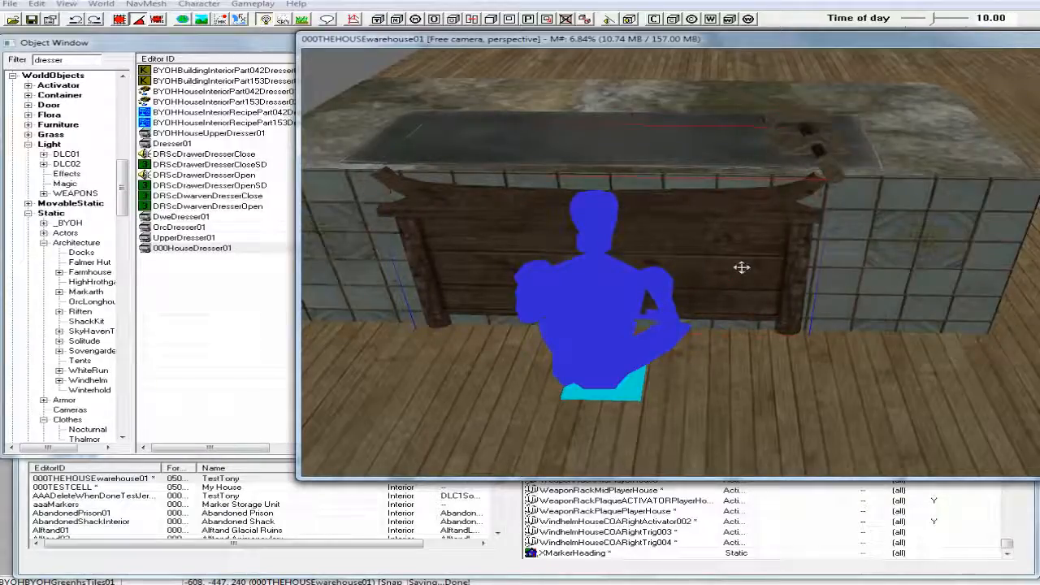
{"action": "mouse_move", "coordinate": [736, 271]}
{"action": "middle_mouse_down", "text": "shift"}
{"action": "mouse_move", "coordinate": [712, 279]}
{"action": "mouse_move", "coordinate": [723, 274]}
{"action": "middle_mouse_up", "text": "shift"}
{"action": "right_click_drag", "start_coordinate": [754, 248], "coordinate": [755, 240]}
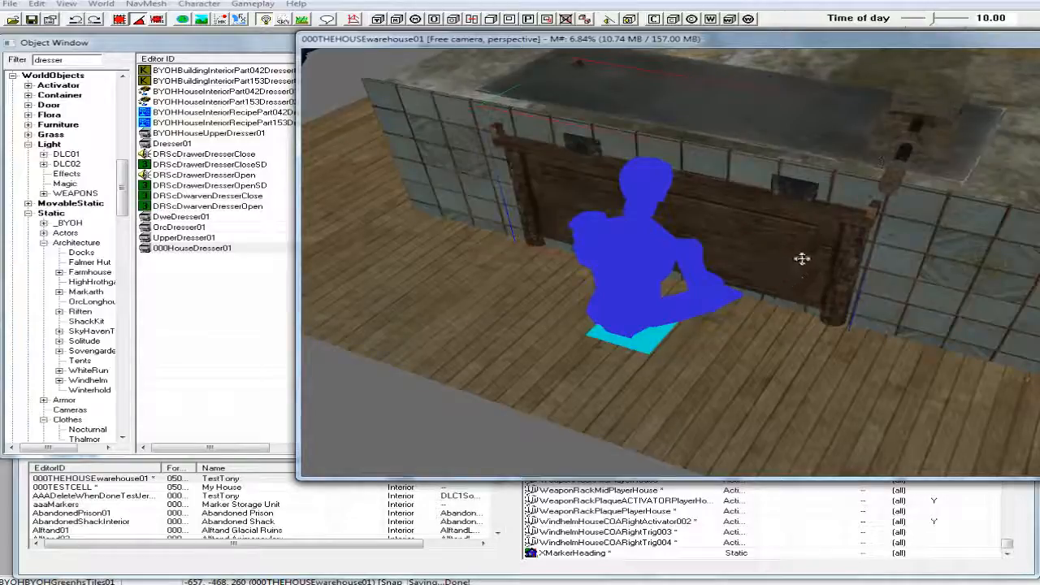
{"action": "middle_click_drag", "start_coordinate": [795, 259], "coordinate": [828, 248], "text": "shift"}
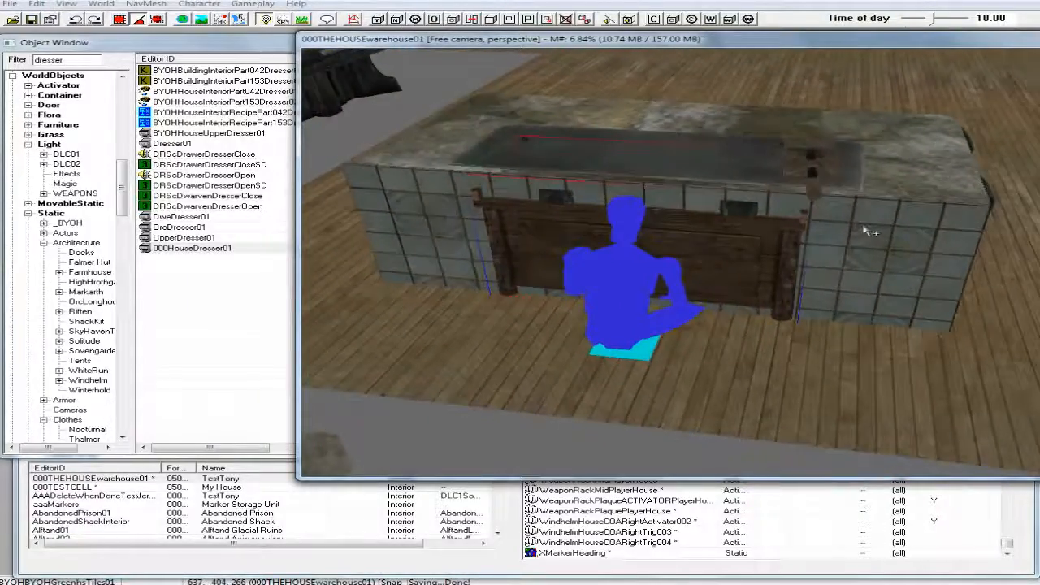
Step: Duplicate one of the front tile panels and move the copy behind the stone table
{"action": "left_click", "coordinate": [863, 225]}
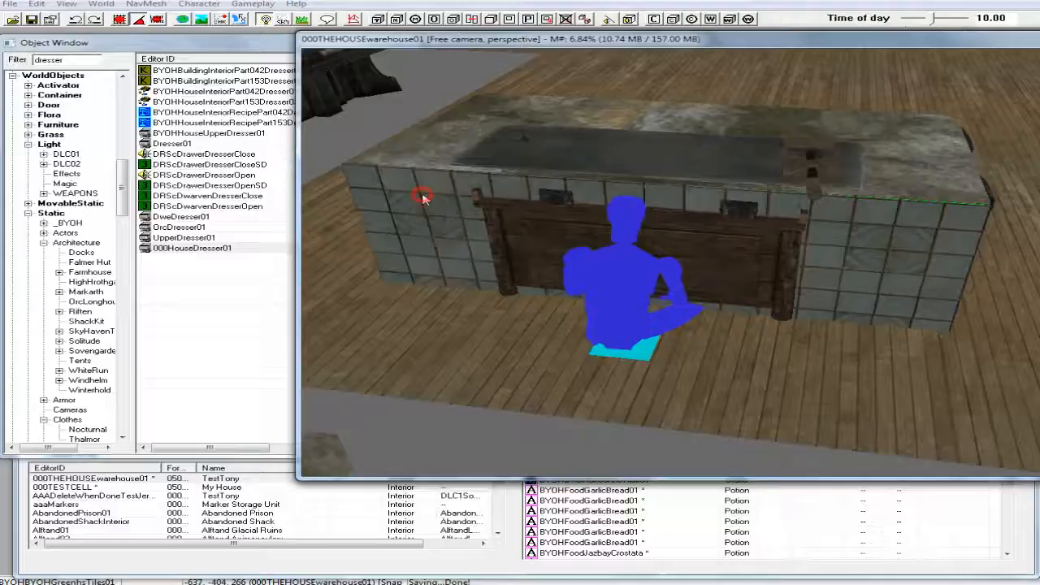
{"action": "right_click", "coordinate": [861, 221]}
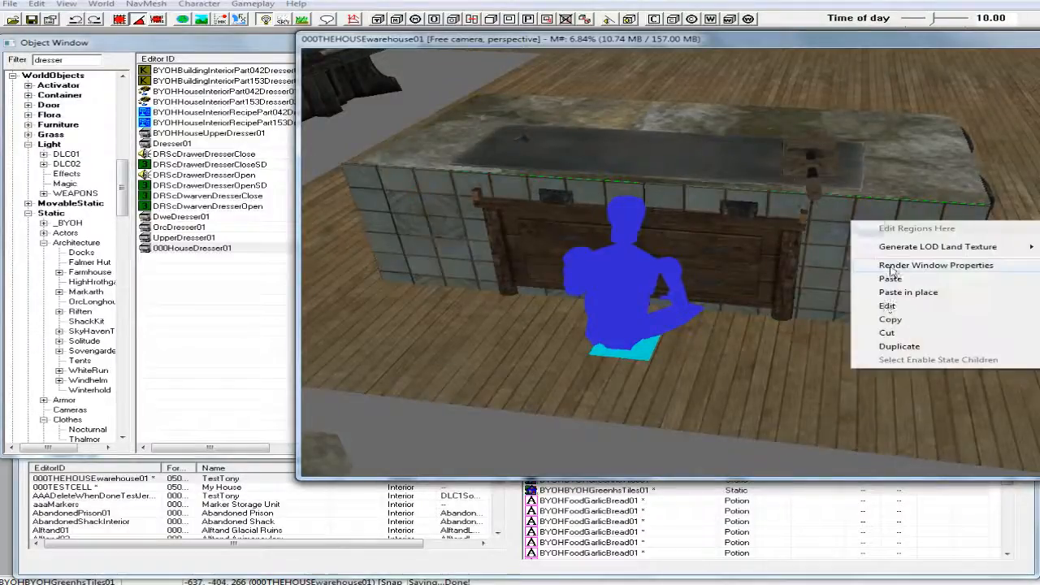
{"action": "left_click", "coordinate": [894, 346]}
{"action": "left_click_drag", "start_coordinate": [876, 226], "coordinate": [871, 72]}
Step: Select both front tile panels together and push them inward against the stone tabletop's edge, behind the dresser
{"action": "middle_click_drag", "start_coordinate": [867, 70], "coordinate": [676, 134], "text": "shift"}
{"action": "scroll", "coordinate": [657, 84], "scroll_direction": "down", "scroll_amount": 2}
{"action": "scroll", "coordinate": [657, 82], "scroll_direction": "down", "scroll_amount": 3}
{"action": "scroll", "coordinate": [675, 138], "scroll_direction": "up", "scroll_amount": 5}
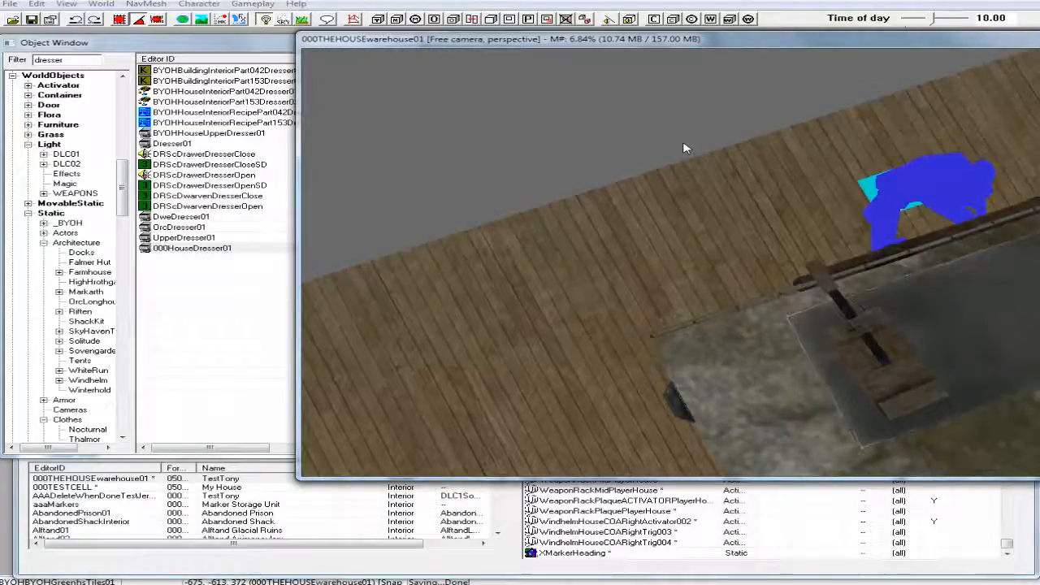
{"action": "middle_click_drag", "start_coordinate": [684, 147], "coordinate": [674, 147]}
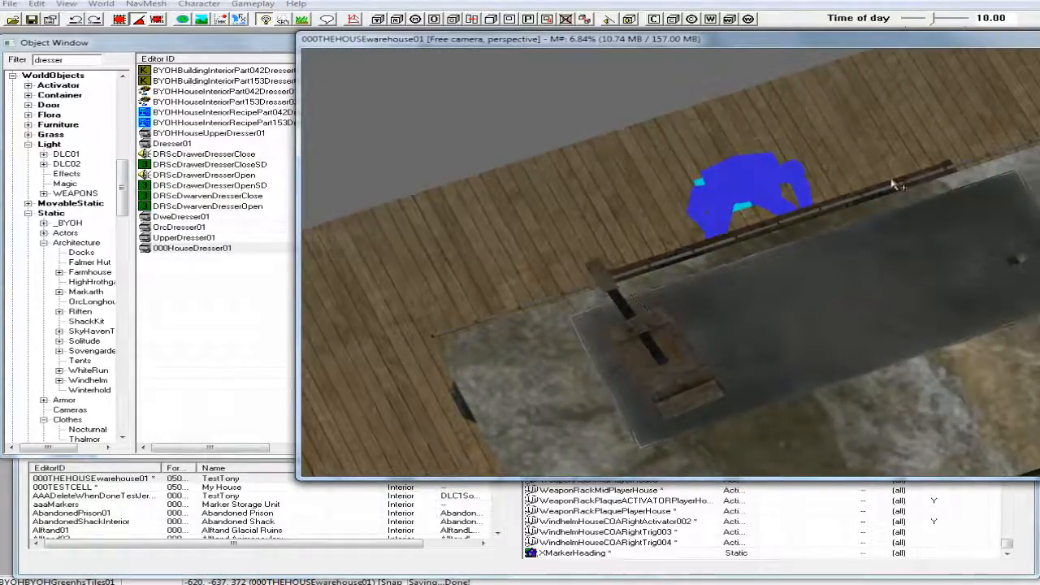
{"action": "left_click", "coordinate": [955, 176]}
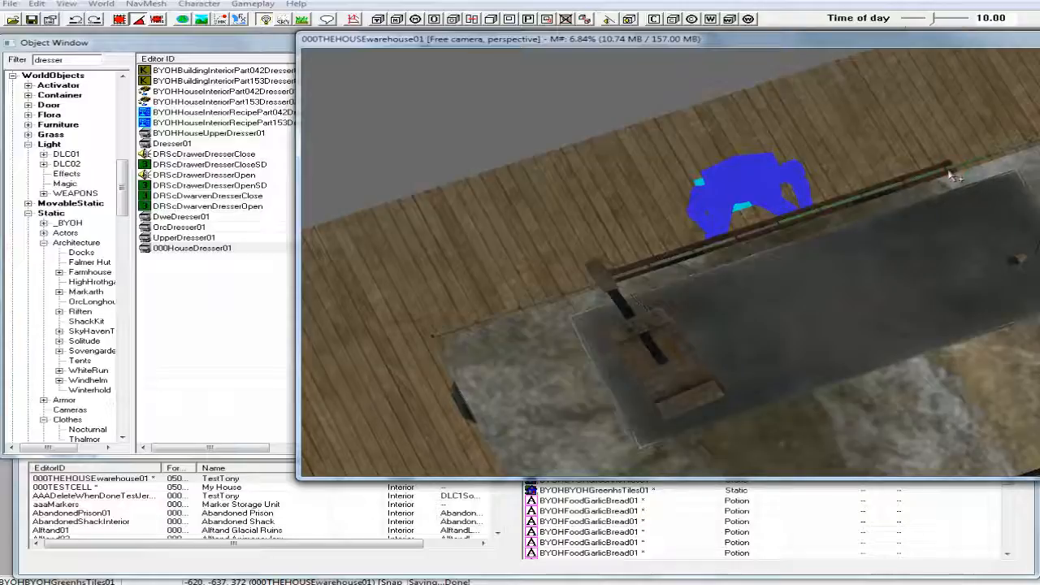
{"action": "left_click", "coordinate": [709, 248], "text": "ctrl"}
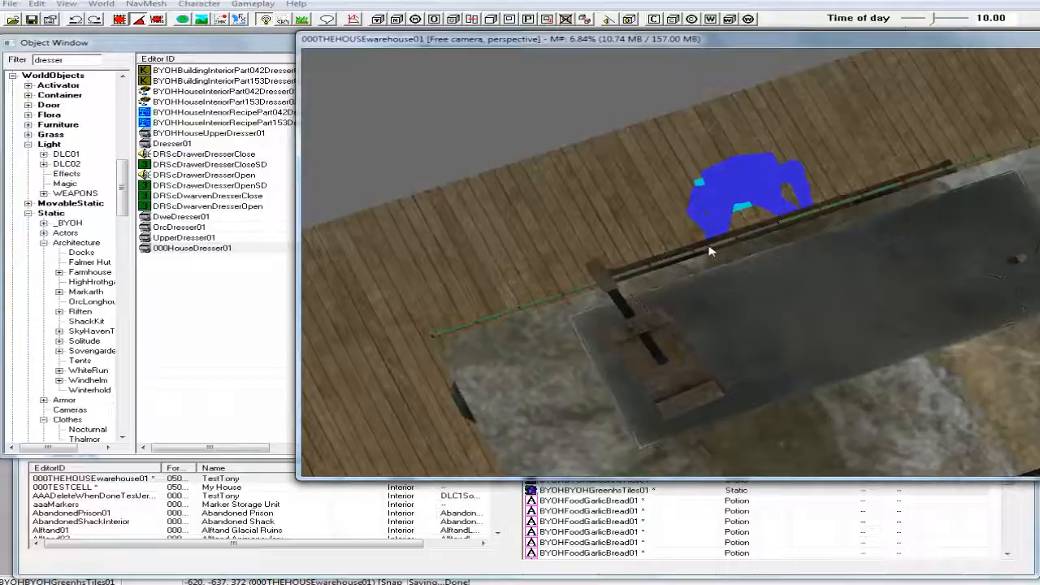
{"action": "mouse_move", "coordinate": [708, 247]}
{"action": "left_mouse_down"}
{"action": "mouse_move", "coordinate": [716, 242]}
{"action": "mouse_move", "coordinate": [714, 250]}
{"action": "left_mouse_up"}
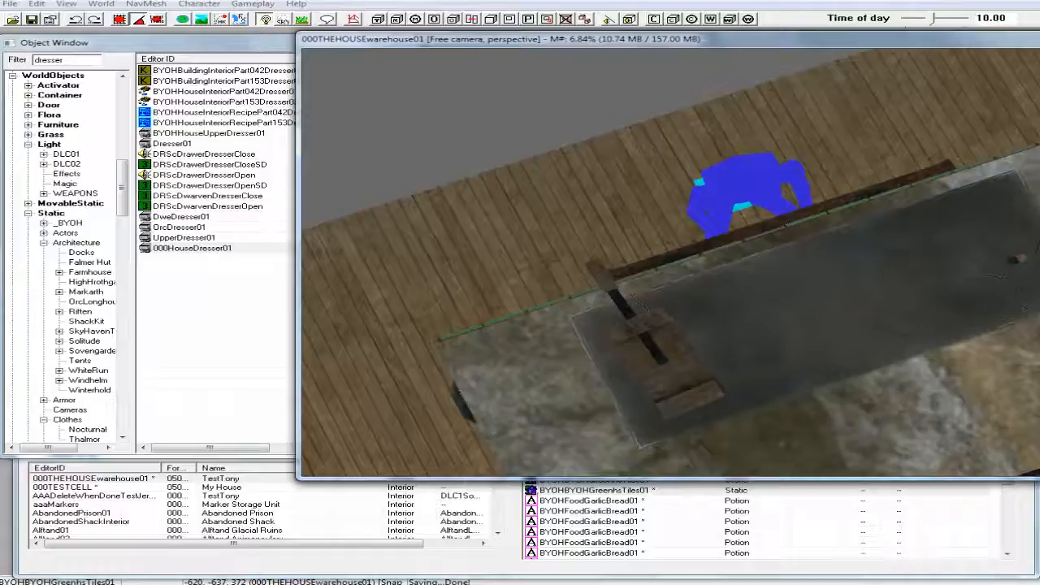
Step: Duplicate the tile panel behind the table and move it up against the table's rear side
{"action": "middle_click_drag", "start_coordinate": [739, 235], "coordinate": [813, 201], "text": "shift"}
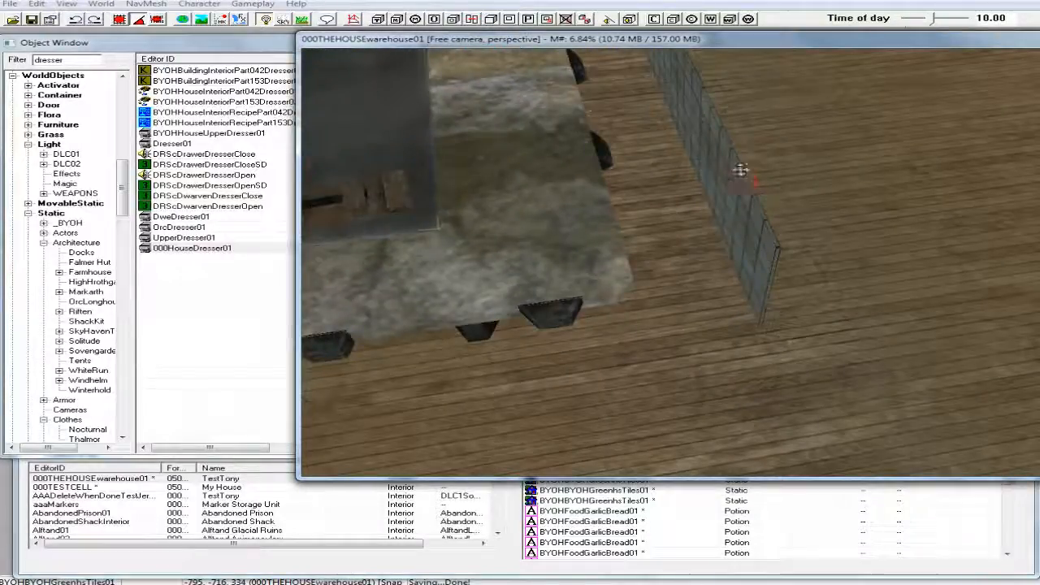
{"action": "key", "text": "ctrl+d"}
{"action": "middle_click_drag", "start_coordinate": [685, 77], "coordinate": [708, 89], "text": "shift"}
{"action": "right_click_drag", "start_coordinate": [737, 101], "coordinate": [781, 102]}
{"action": "middle_click_drag", "start_coordinate": [739, 92], "coordinate": [597, 87], "text": "shift"}
{"action": "scroll", "coordinate": [597, 87], "scroll_direction": "down", "scroll_amount": 3}
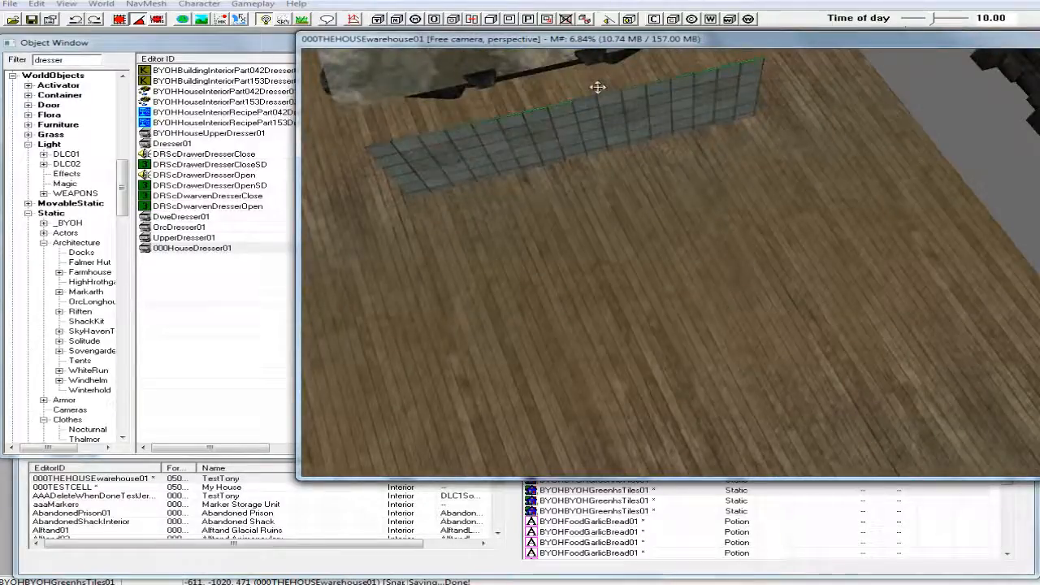
{"action": "scroll", "coordinate": [597, 87], "scroll_direction": "down", "scroll_amount": 3}
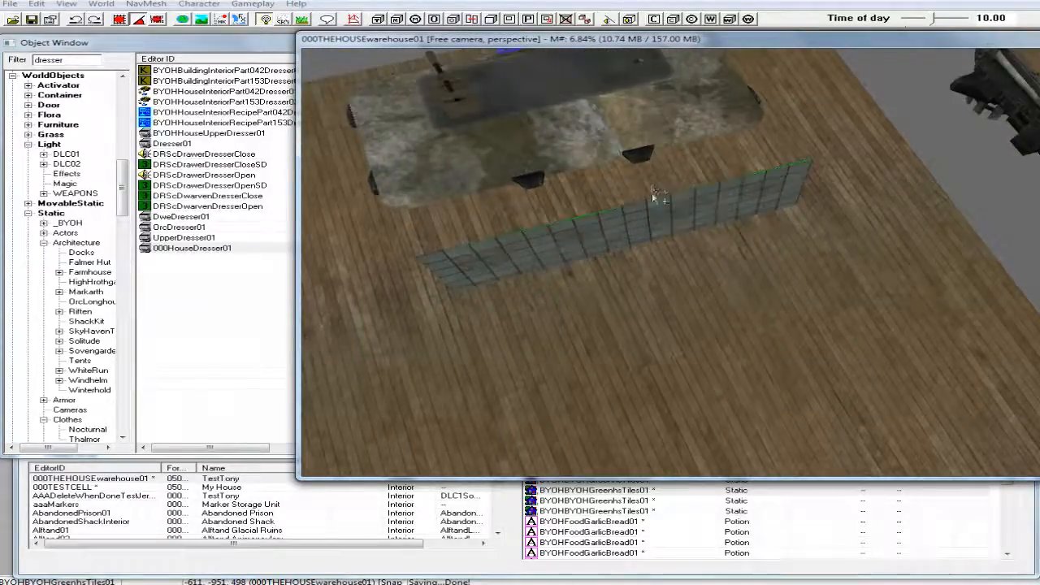
{"action": "left_click_drag", "start_coordinate": [650, 214], "coordinate": [639, 169]}
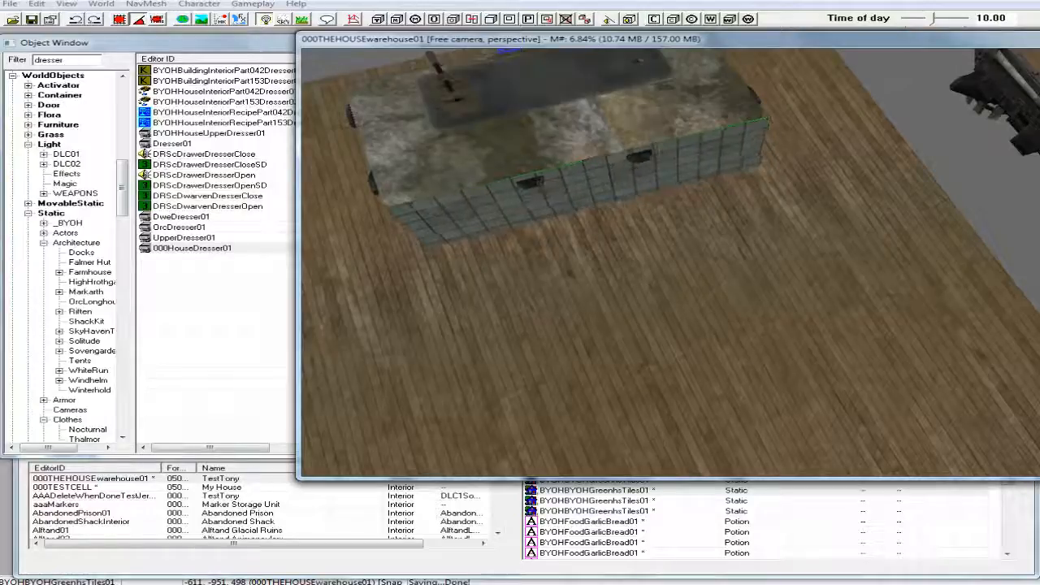
Step: Nudge the rear tile panels inward and along the table so they line up flush with the stone tabletop's rear edge
{"action": "scroll", "coordinate": [604, 162], "scroll_direction": "up", "scroll_amount": 5}
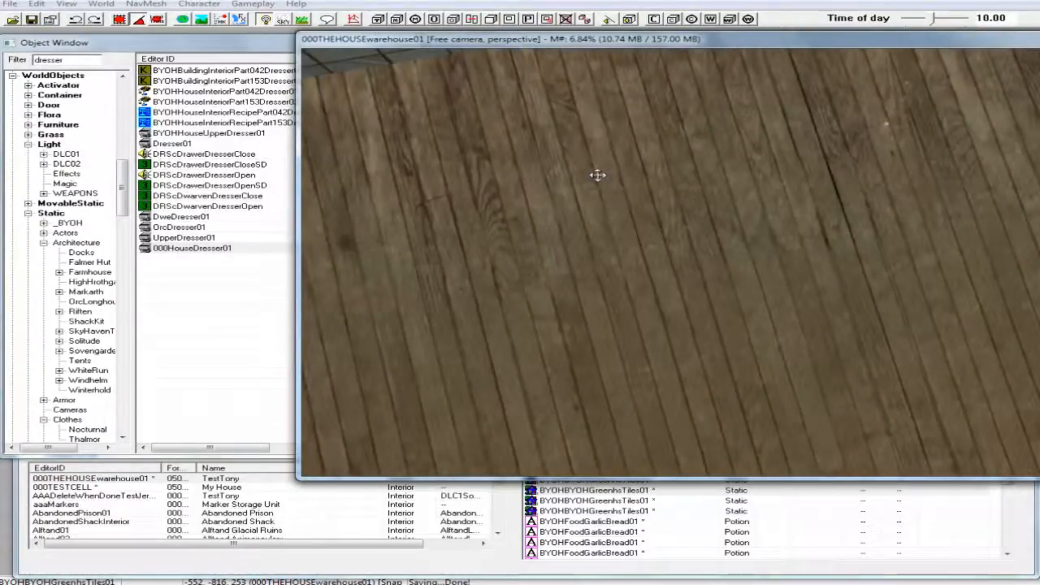
{"action": "scroll", "coordinate": [597, 175], "scroll_direction": "down", "scroll_amount": 5}
{"action": "middle_click_drag", "start_coordinate": [597, 183], "coordinate": [599, 190]}
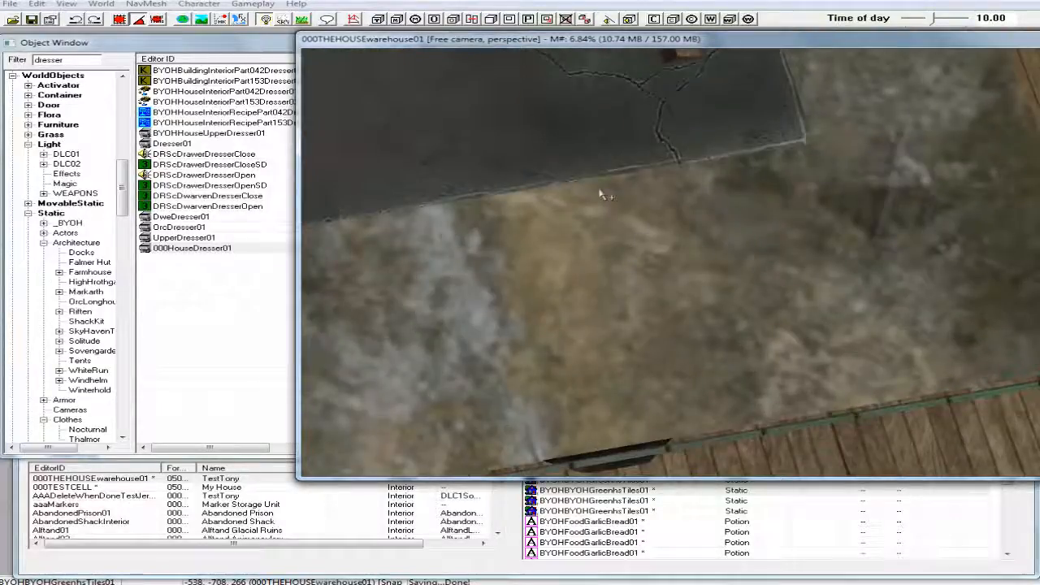
{"action": "scroll", "coordinate": [603, 195], "scroll_direction": "down", "scroll_amount": 3}
{"action": "middle_click_drag", "start_coordinate": [612, 215], "coordinate": [613, 217]}
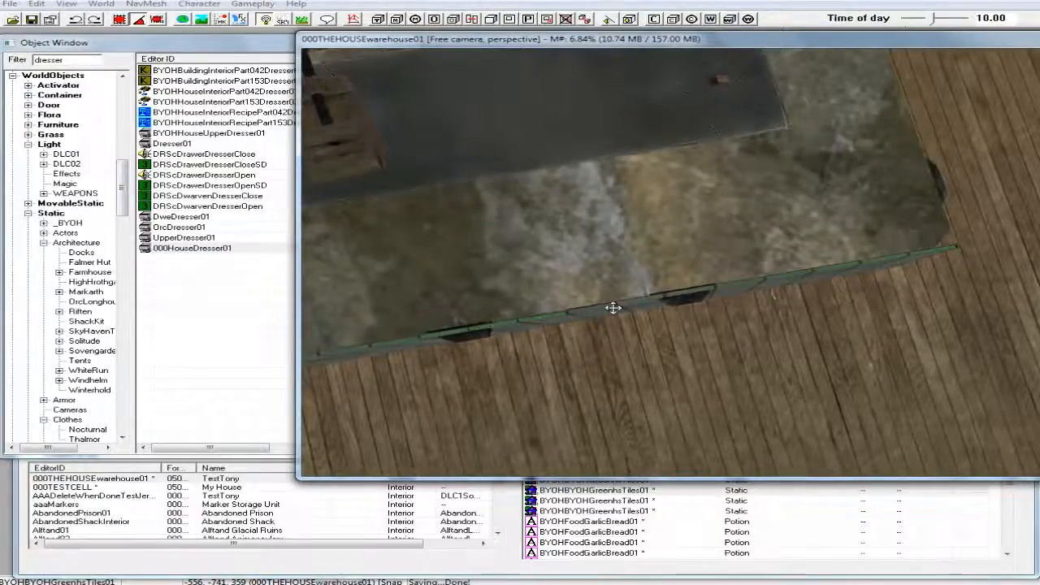
{"action": "scroll", "coordinate": [613, 308], "scroll_direction": "up", "scroll_amount": 2}
{"action": "scroll", "coordinate": [611, 315], "scroll_direction": "up", "scroll_amount": 2}
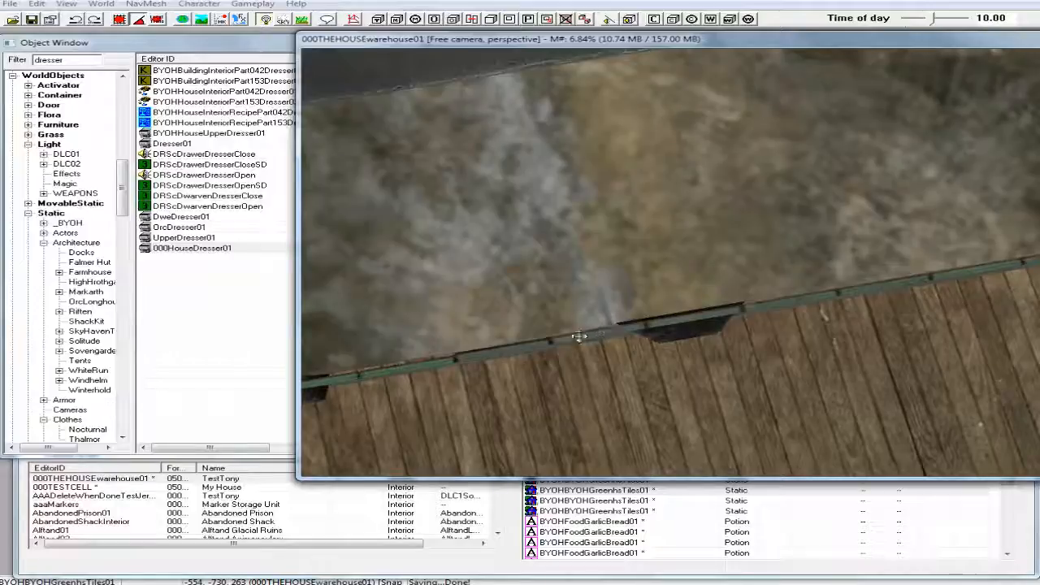
{"action": "middle_click_drag", "start_coordinate": [577, 336], "coordinate": [588, 341]}
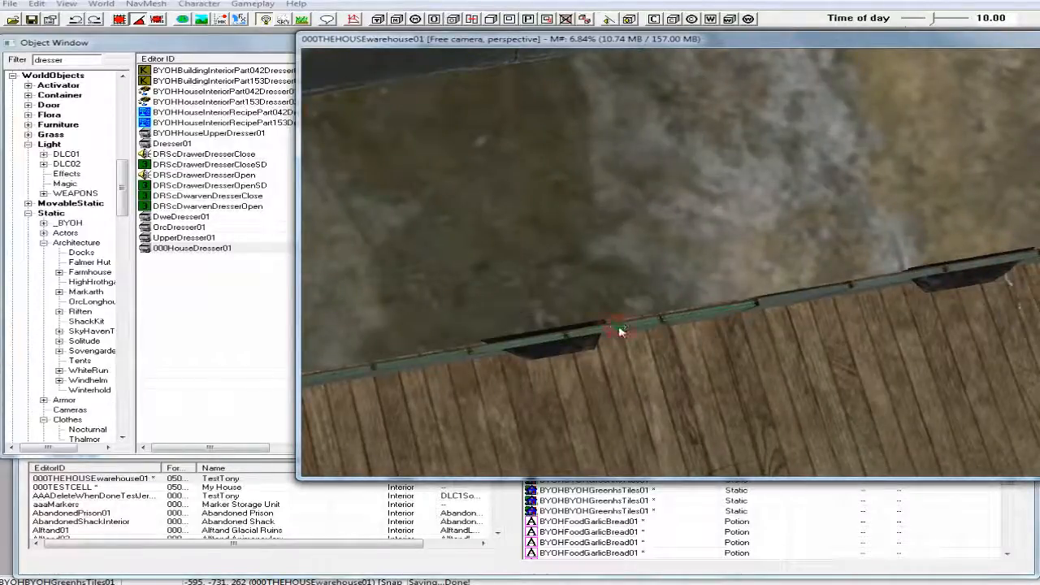
{"action": "left_click_drag", "start_coordinate": [618, 327], "coordinate": [618, 321]}
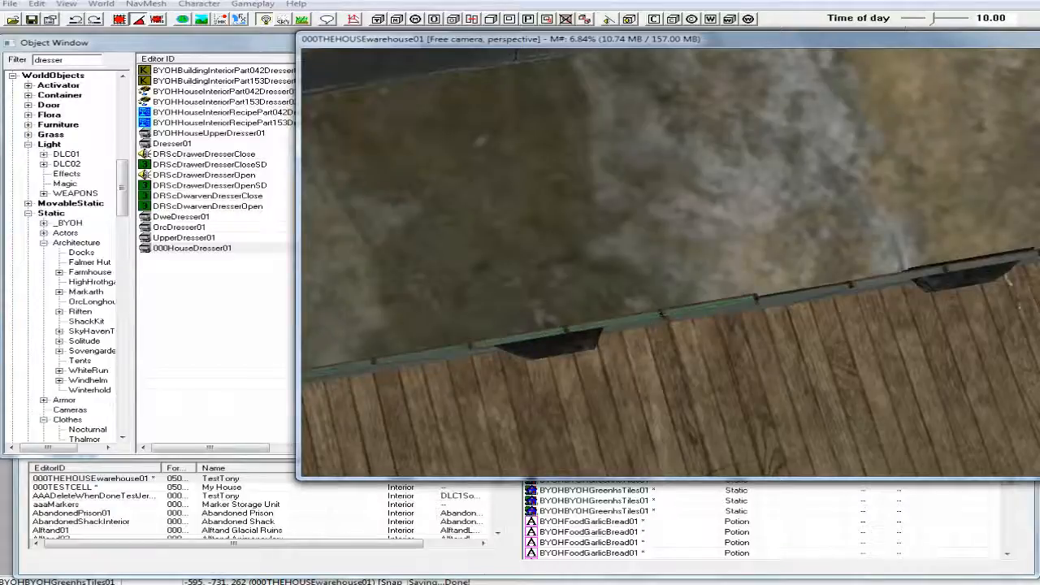
{"action": "middle_click_drag", "start_coordinate": [634, 311], "coordinate": [458, 261]}
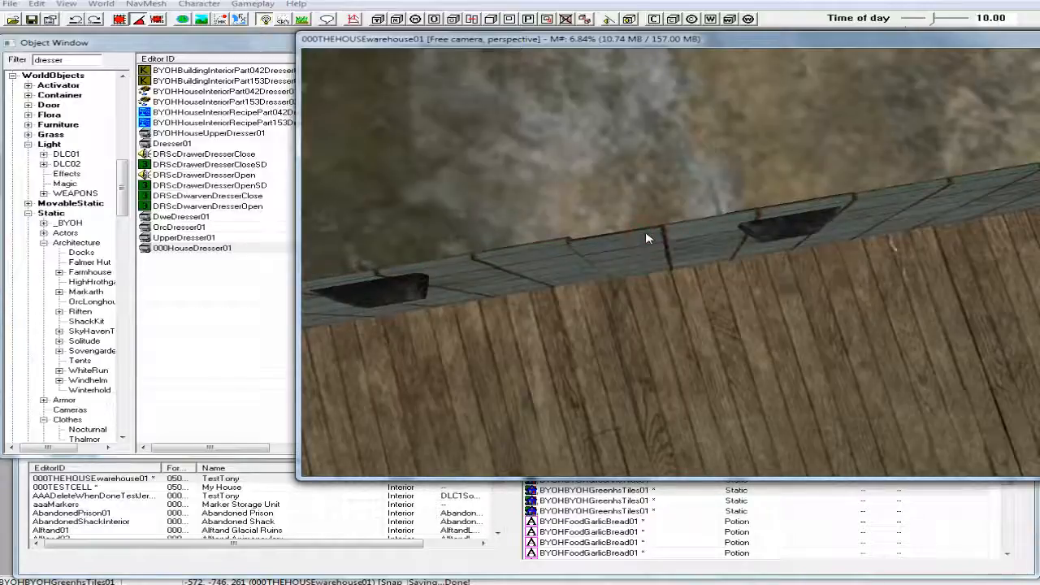
{"action": "mouse_move", "coordinate": [647, 238]}
{"action": "left_mouse_down"}
{"action": "mouse_move", "coordinate": [648, 226]}
{"action": "mouse_move", "coordinate": [647, 241]}
{"action": "left_mouse_up"}
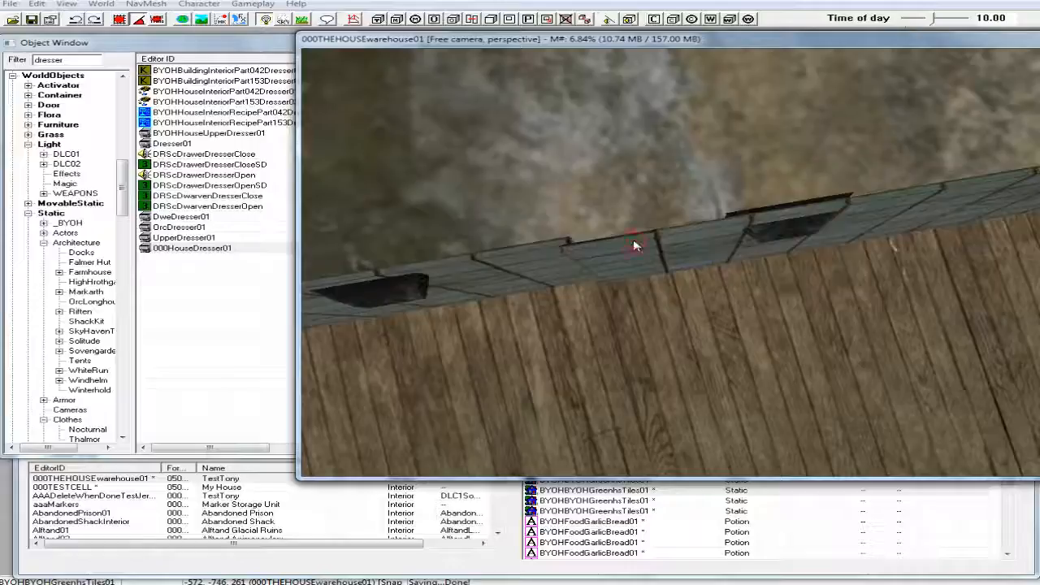
{"action": "left_click_drag", "start_coordinate": [636, 245], "coordinate": [639, 230]}
Step: Duplicate a rear tile panel, rotate the copy crosswise and place it against the short end of the table
{"action": "middle_click_drag", "start_coordinate": [637, 230], "coordinate": [627, 279], "text": "shift"}
{"action": "right_click", "coordinate": [632, 281]}
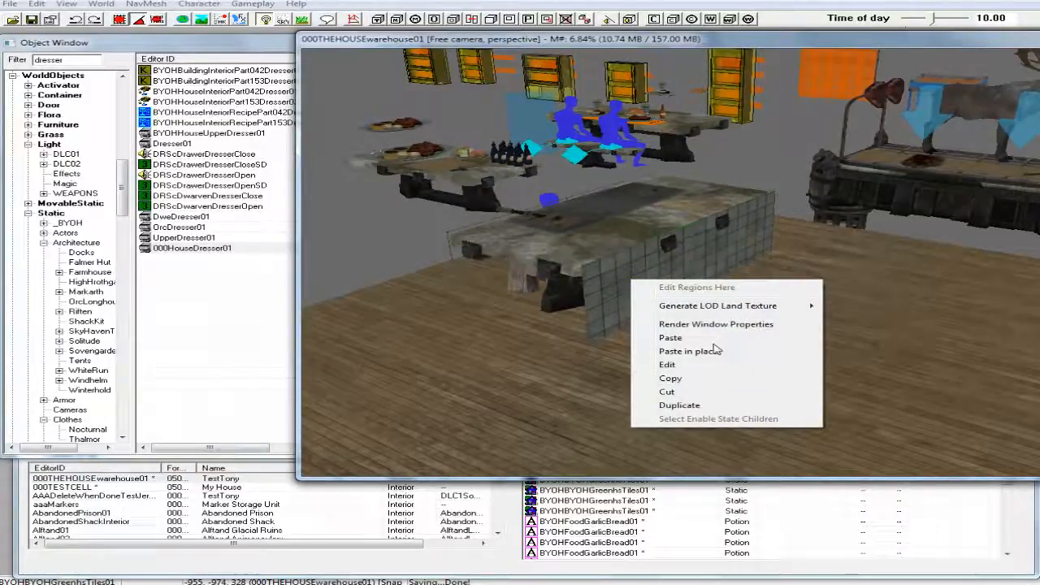
{"action": "left_click", "coordinate": [680, 407]}
{"action": "left_click_drag", "start_coordinate": [631, 281], "coordinate": [461, 359]}
{"action": "right_click_drag", "start_coordinate": [461, 360], "coordinate": [465, 358]}
{"action": "left_click_drag", "start_coordinate": [465, 359], "coordinate": [531, 259]}
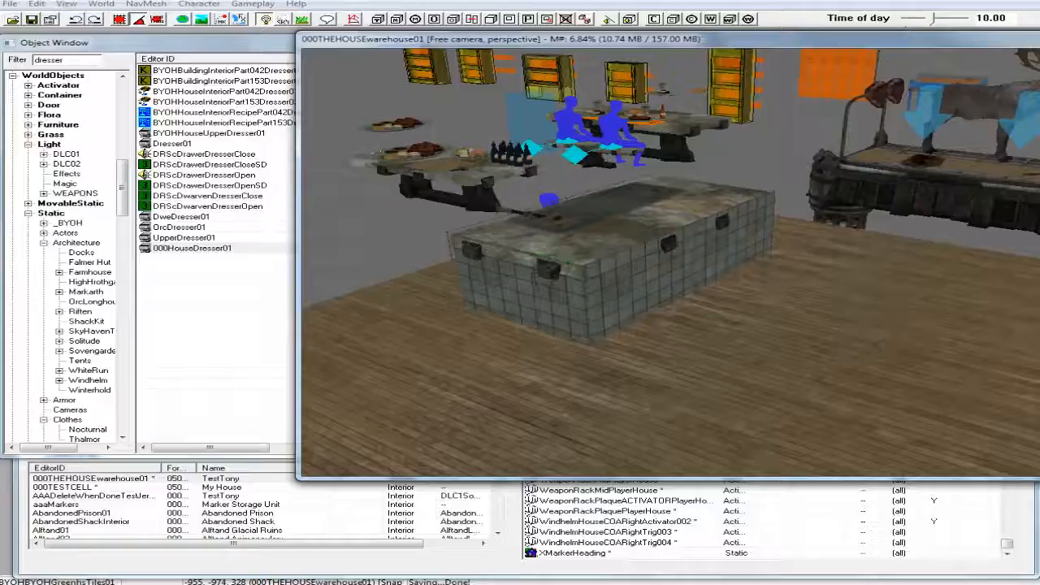
Step: Slide the end tile panel along the table's short end to meet the corner, adjusting how close it sits to the tabletop
{"action": "middle_click_drag", "start_coordinate": [531, 259], "coordinate": [597, 255], "text": "shift"}
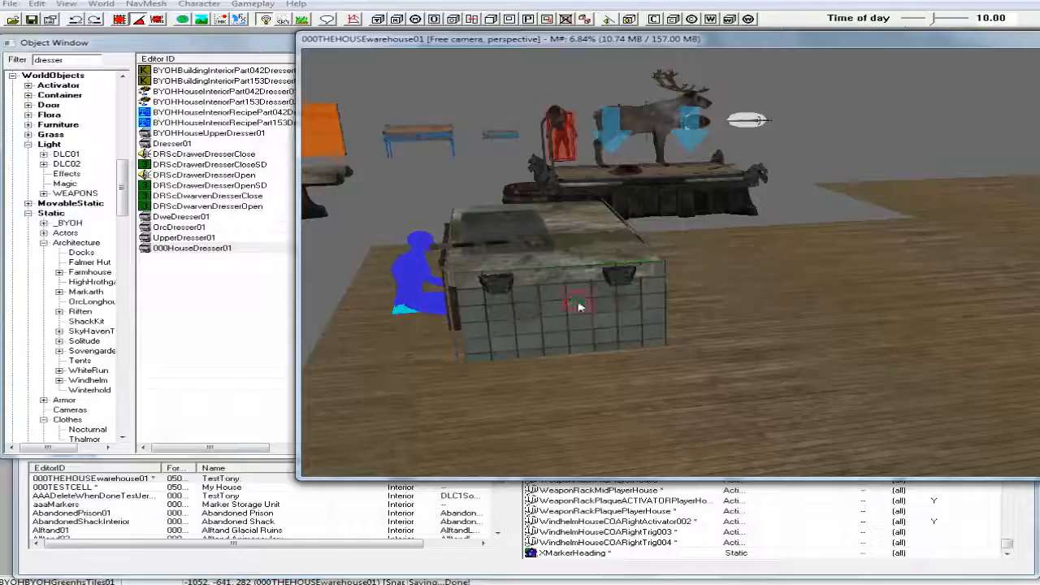
{"action": "left_click_drag", "start_coordinate": [579, 305], "coordinate": [565, 292]}
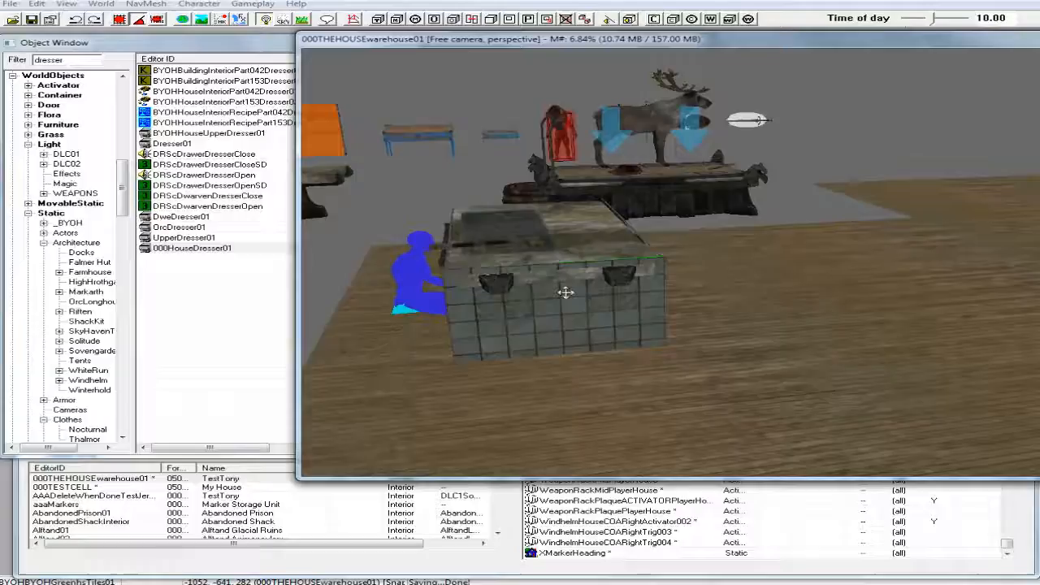
{"action": "middle_click_drag", "start_coordinate": [567, 306], "coordinate": [574, 325], "text": "shift"}
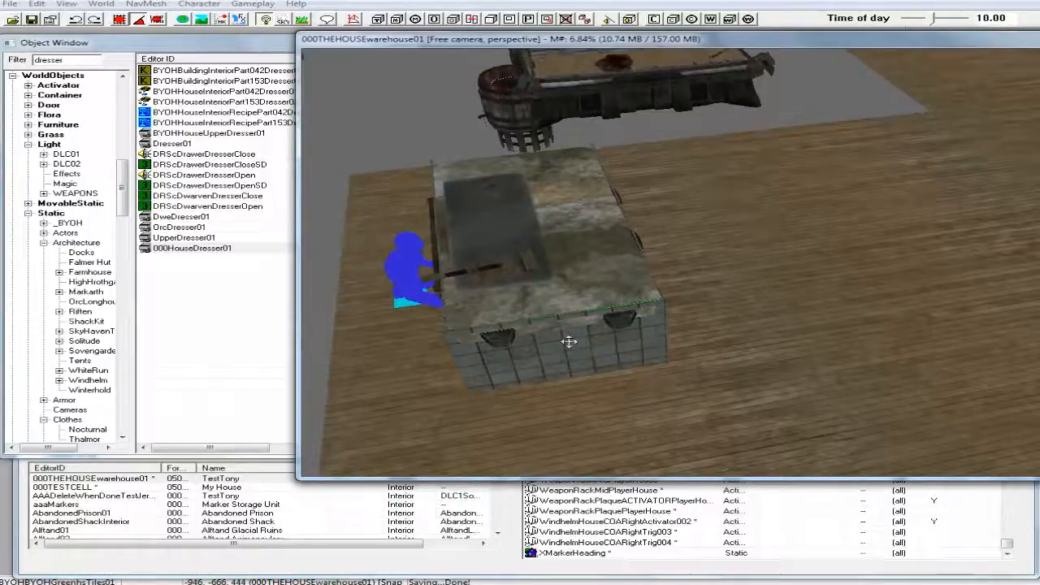
{"action": "key", "text": "z"}
{"action": "left_click_drag", "start_coordinate": [571, 346], "coordinate": [572, 342]}
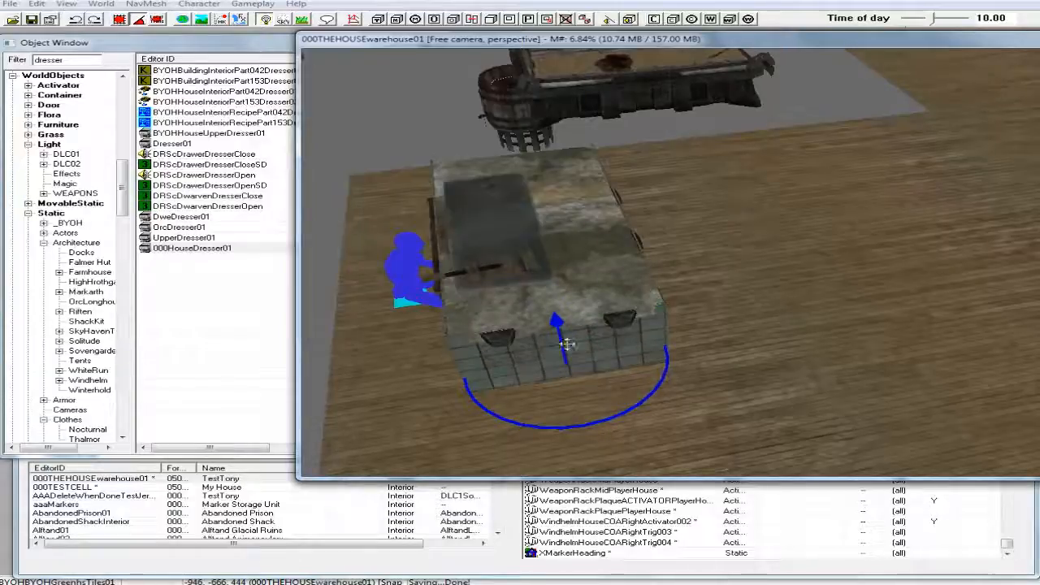
{"action": "left_click_drag", "start_coordinate": [571, 346], "coordinate": [573, 357]}
Step: Examine the corners where the end tile panel meets the long side panels, from above and from the dresser side
{"action": "scroll", "coordinate": [571, 346], "scroll_direction": "up", "scroll_amount": 5}
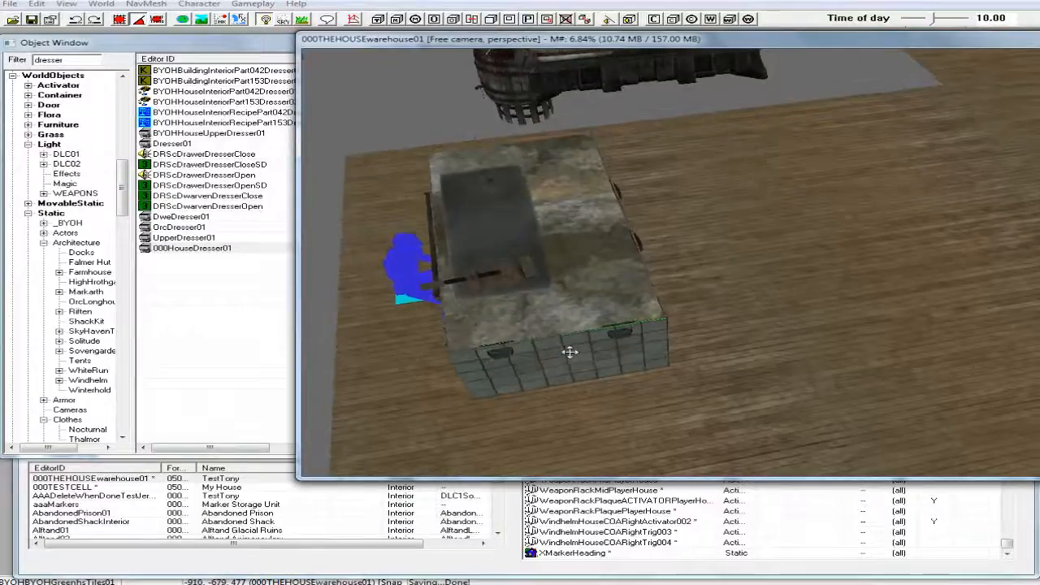
{"action": "scroll", "coordinate": [565, 358], "scroll_direction": "up", "scroll_amount": 3}
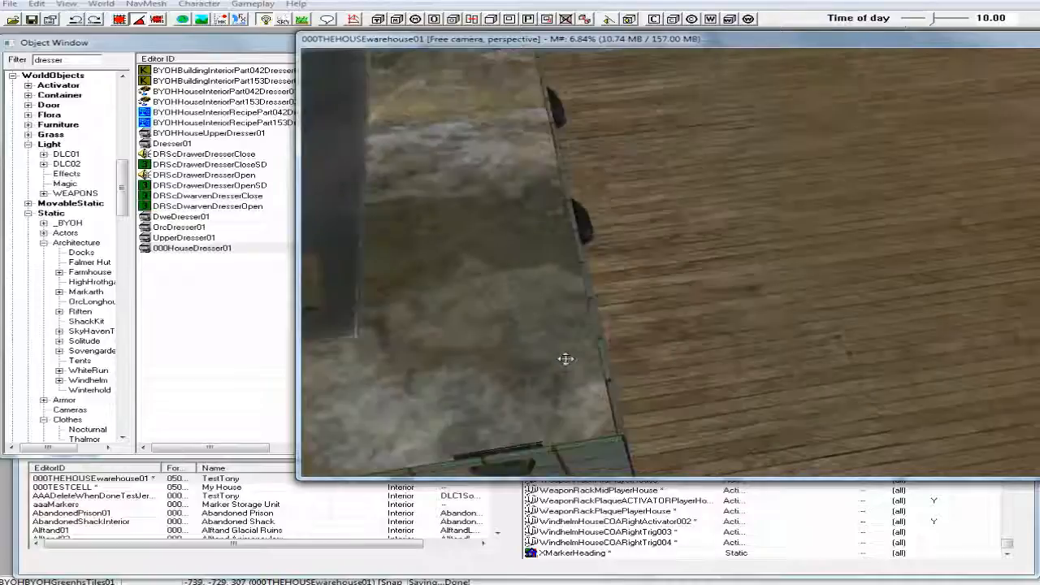
{"action": "scroll", "coordinate": [566, 359], "scroll_direction": "down", "scroll_amount": 5}
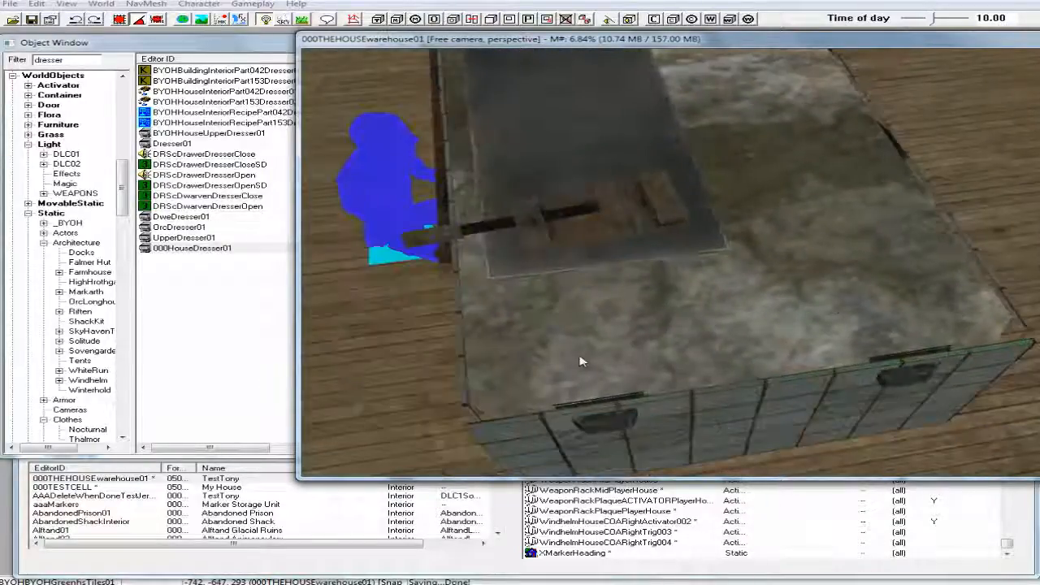
{"action": "scroll", "coordinate": [581, 378], "scroll_direction": "down", "scroll_amount": 3}
{"action": "middle_click_drag", "start_coordinate": [580, 377], "coordinate": [627, 342]}
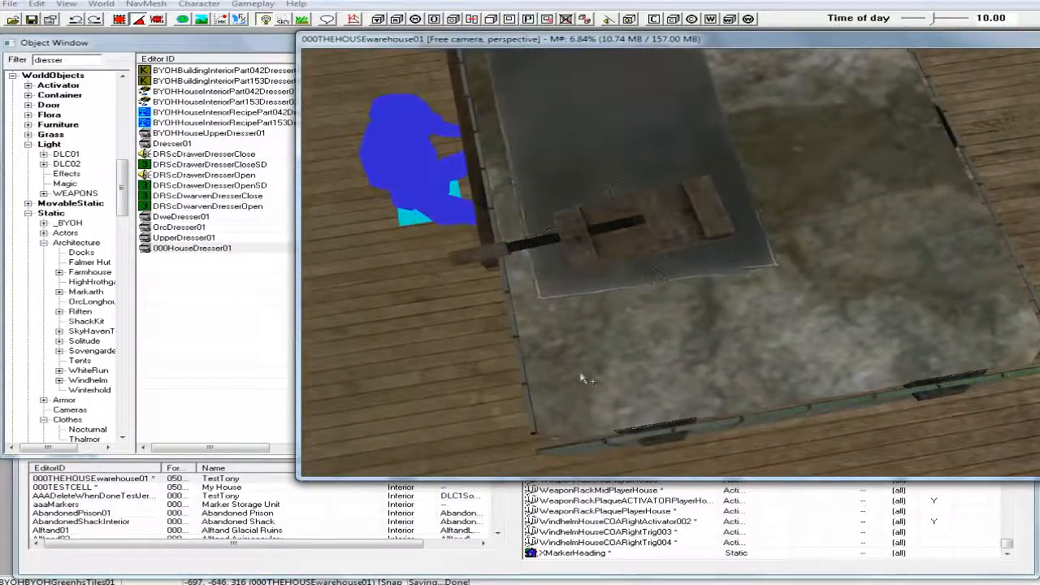
{"action": "middle_click_drag", "start_coordinate": [581, 378], "coordinate": [627, 331]}
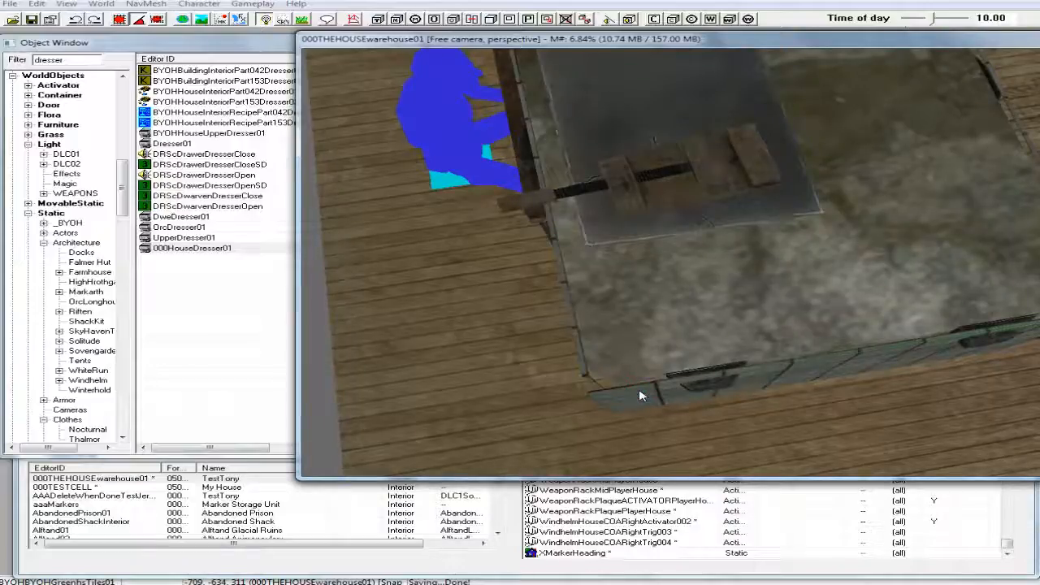
{"action": "scroll", "coordinate": [636, 381], "scroll_direction": "up", "scroll_amount": 3}
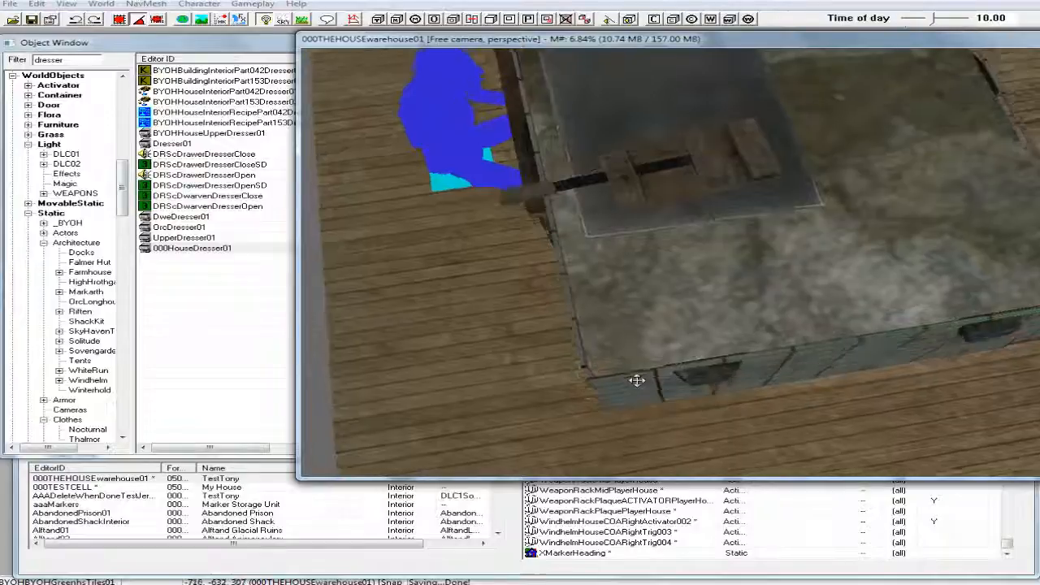
{"action": "scroll", "coordinate": [631, 366], "scroll_direction": "down", "scroll_amount": 5}
{"action": "mouse_move", "coordinate": [618, 354]}
{"action": "middle_mouse_down", "text": "shift"}
{"action": "mouse_move", "coordinate": [536, 349]}
{"action": "mouse_move", "coordinate": [604, 358]}
{"action": "mouse_move", "coordinate": [723, 341]}
{"action": "mouse_move", "coordinate": [701, 345]}
{"action": "middle_mouse_up", "text": "shift"}
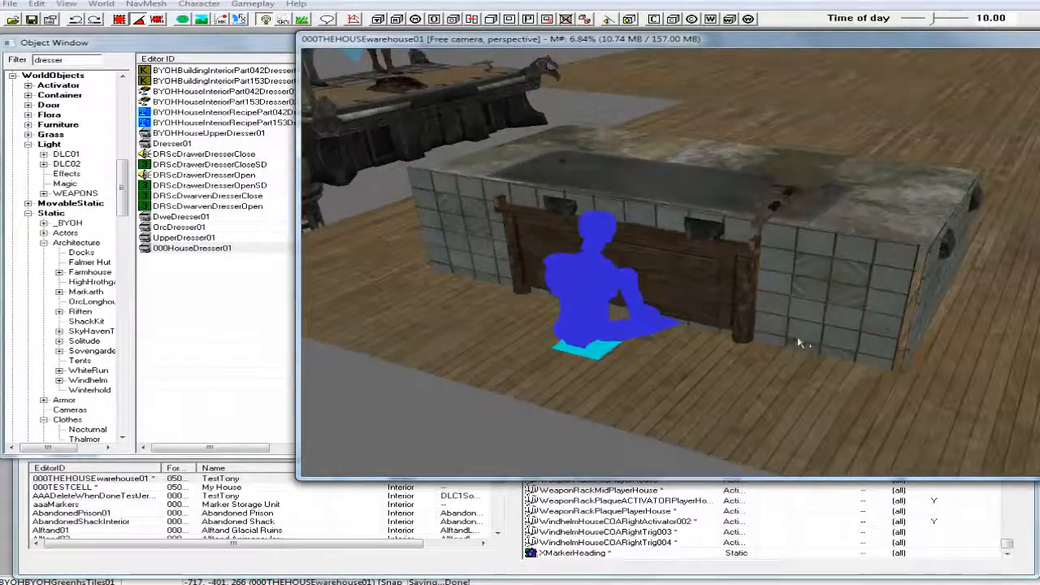
Step: Nudge the tile panel at the table's short end to line it up with the adjoining front corner panel
{"action": "left_click", "coordinate": [926, 290]}
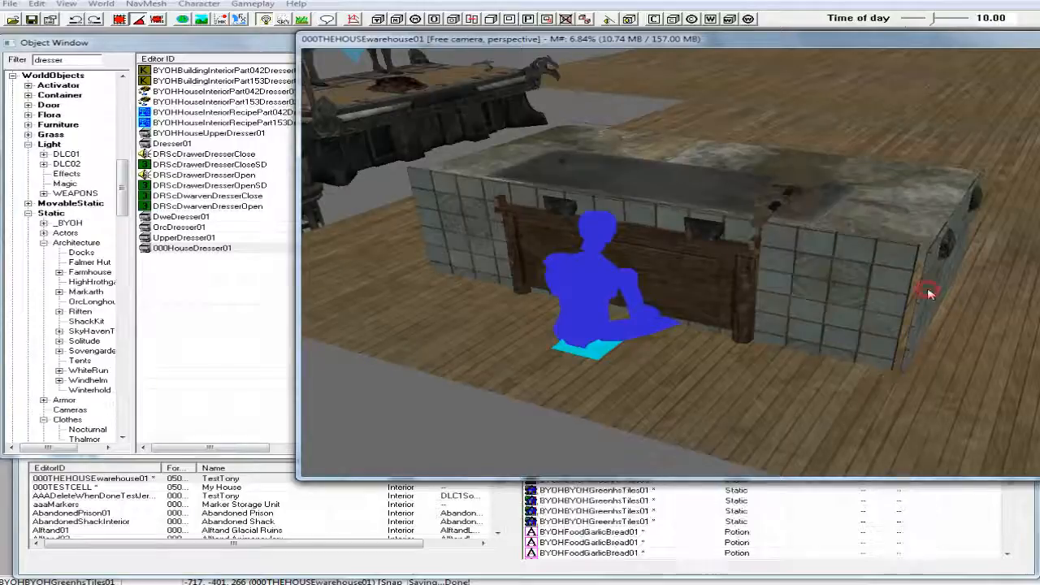
{"action": "left_click", "coordinate": [927, 286]}
{"action": "key", "text": "Delete"}
{"action": "key", "text": "ctrl+z"}
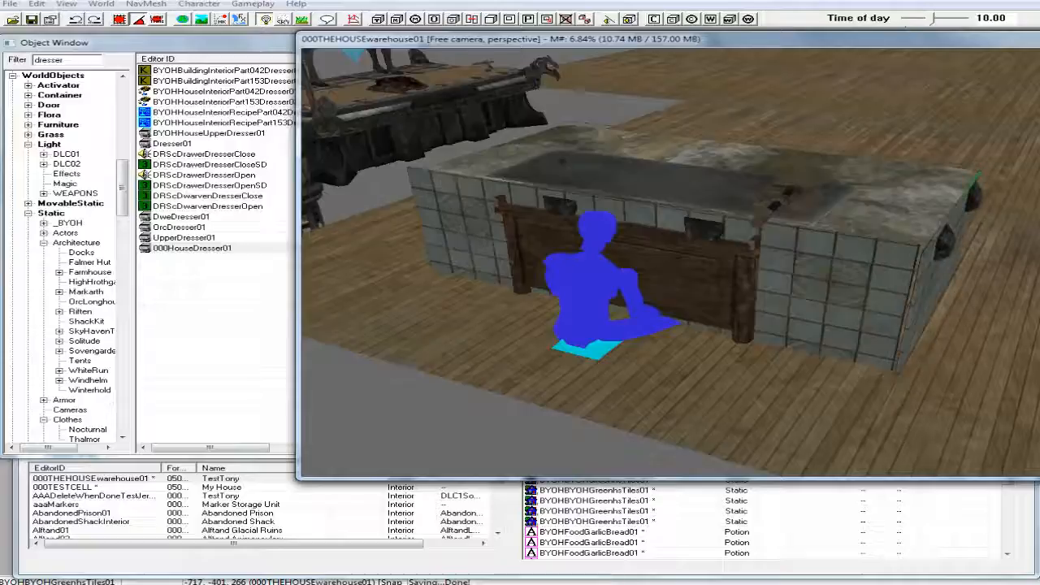
{"action": "middle_click_drag", "start_coordinate": [927, 277], "coordinate": [915, 330], "text": "shift"}
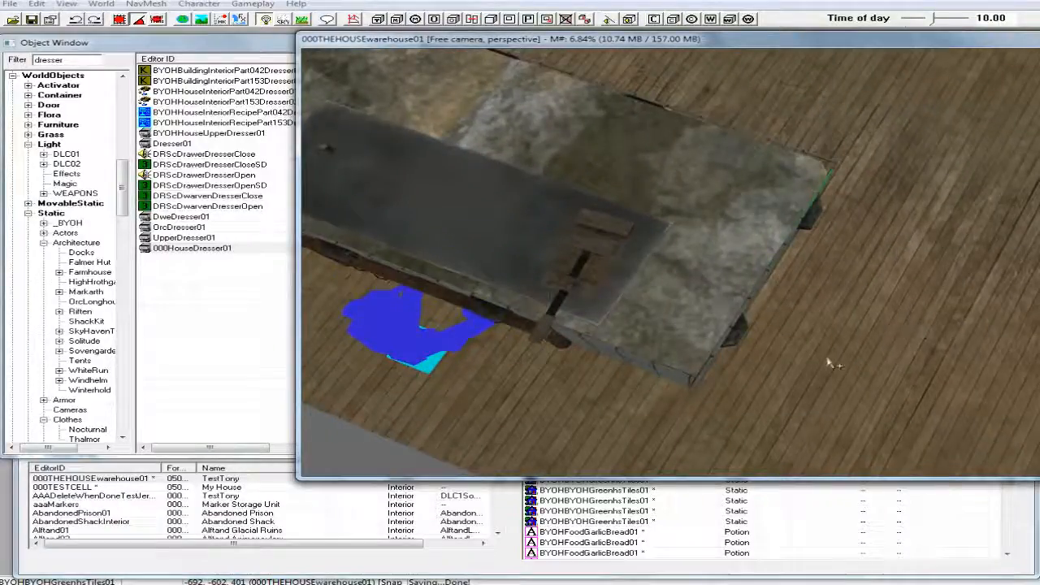
{"action": "key", "text": "Delete"}
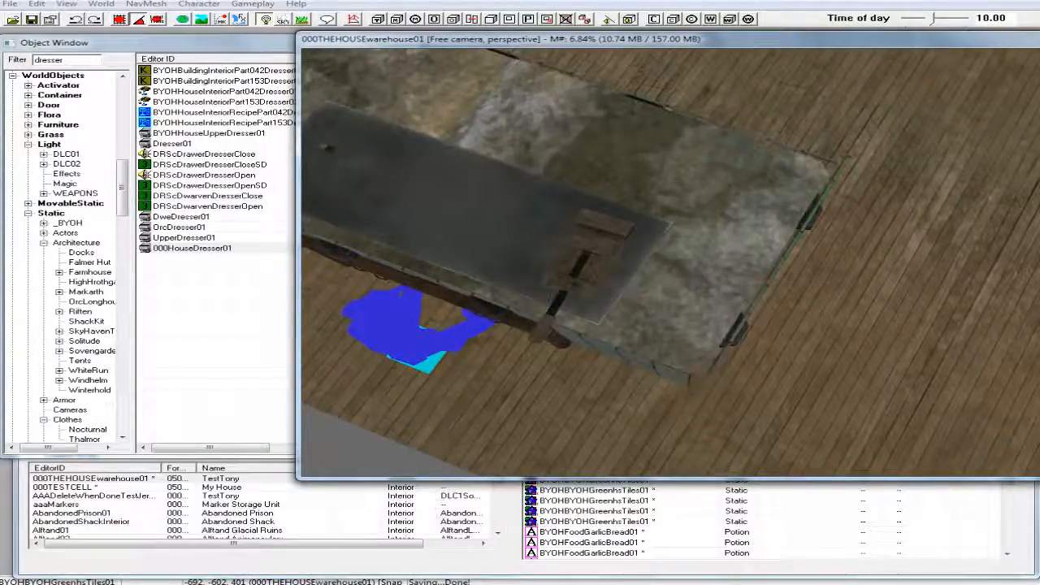
{"action": "middle_click_drag", "start_coordinate": [705, 367], "coordinate": [733, 336], "text": "shift"}
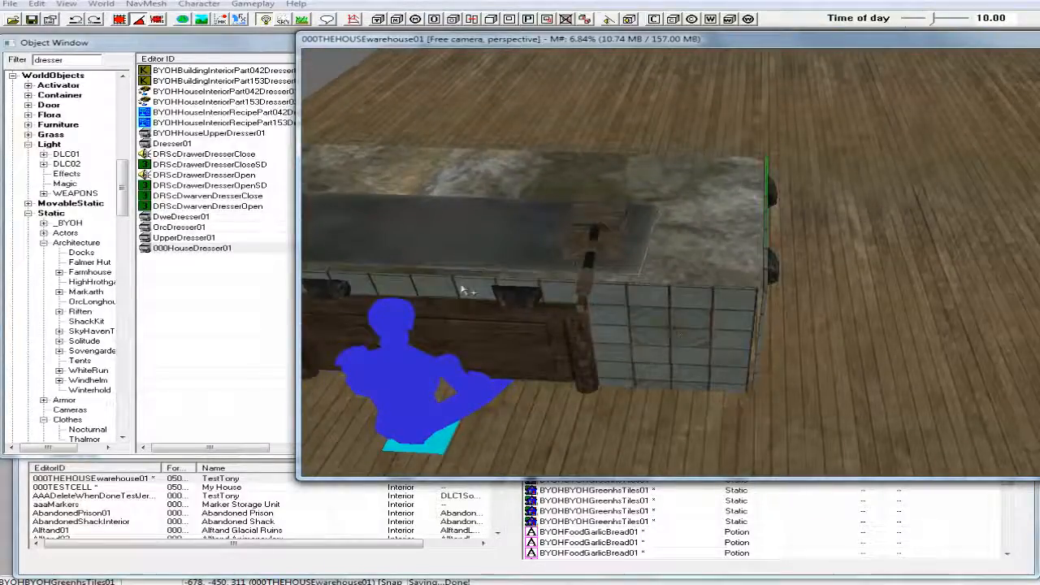
Step: Move the front tile panel beside the dresser slightly along the table to meet the end panel
{"action": "left_click", "coordinate": [637, 315]}
{"action": "middle_click_drag", "start_coordinate": [696, 309], "coordinate": [656, 327], "text": "shift"}
{"action": "left_click_drag", "start_coordinate": [657, 328], "coordinate": [662, 328]}
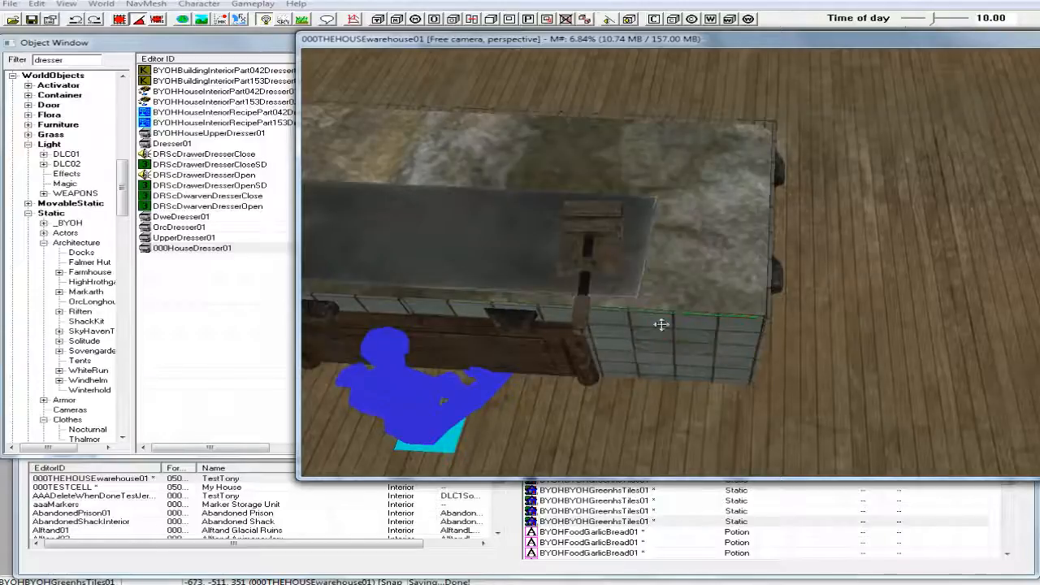
{"action": "middle_click_drag", "start_coordinate": [622, 316], "coordinate": [641, 294], "text": "shift"}
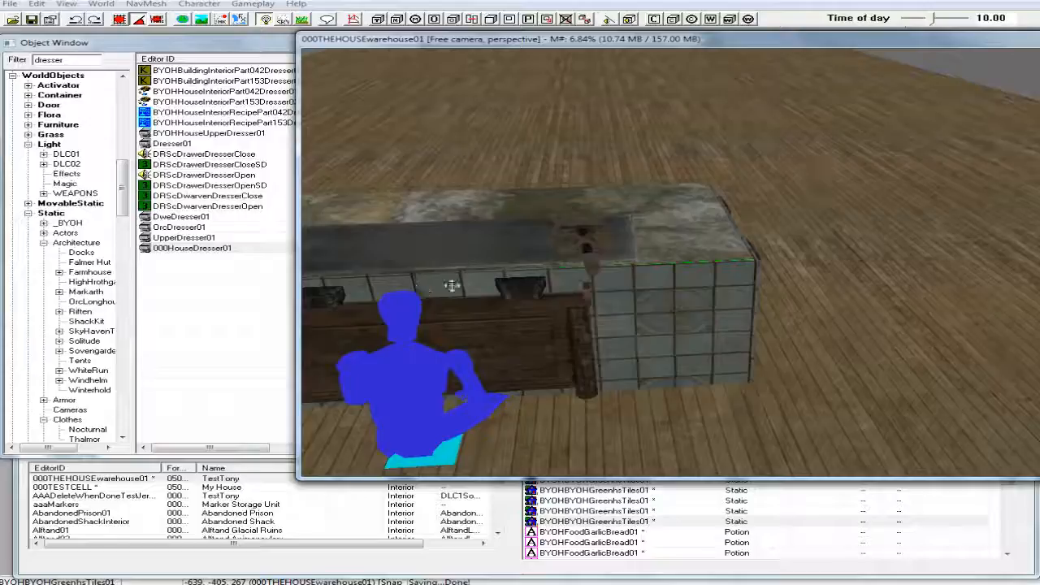
Step: Examine the front panels, dresser and short end of the tiled table for gaps and misalignment
{"action": "mouse_move", "coordinate": [487, 293]}
{"action": "middle_mouse_down", "text": "shift"}
{"action": "mouse_move", "coordinate": [476, 273]}
{"action": "mouse_move", "coordinate": [463, 287]}
{"action": "mouse_move", "coordinate": [491, 299]}
{"action": "middle_mouse_up", "text": "shift"}
{"action": "scroll", "coordinate": [467, 297], "scroll_direction": "up", "scroll_amount": 3}
{"action": "scroll", "coordinate": [467, 297], "scroll_direction": "down", "scroll_amount": 2}
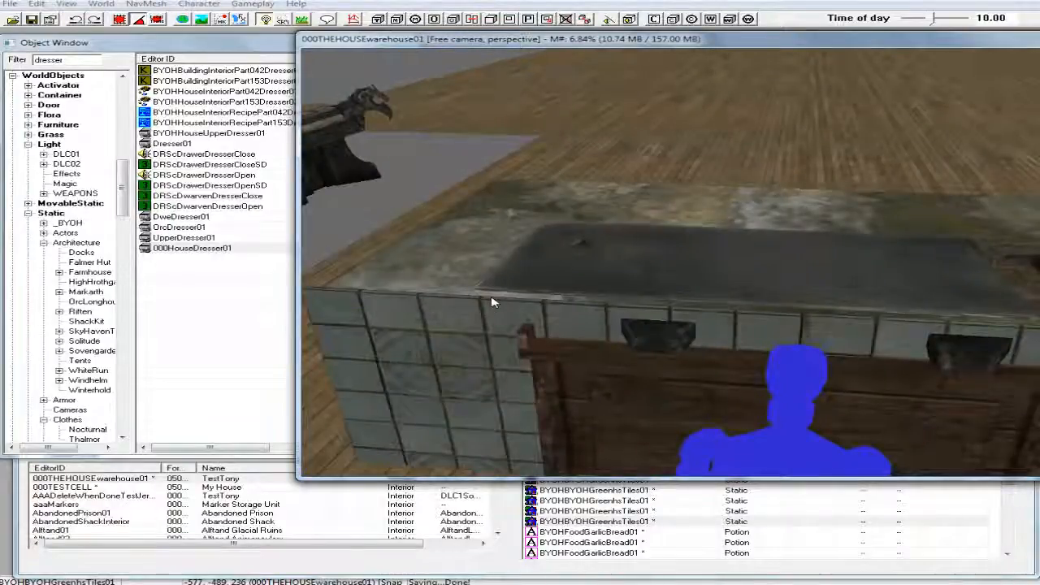
{"action": "scroll", "coordinate": [491, 299], "scroll_direction": "up", "scroll_amount": 1}
{"action": "scroll", "coordinate": [543, 310], "scroll_direction": "down", "scroll_amount": 4}
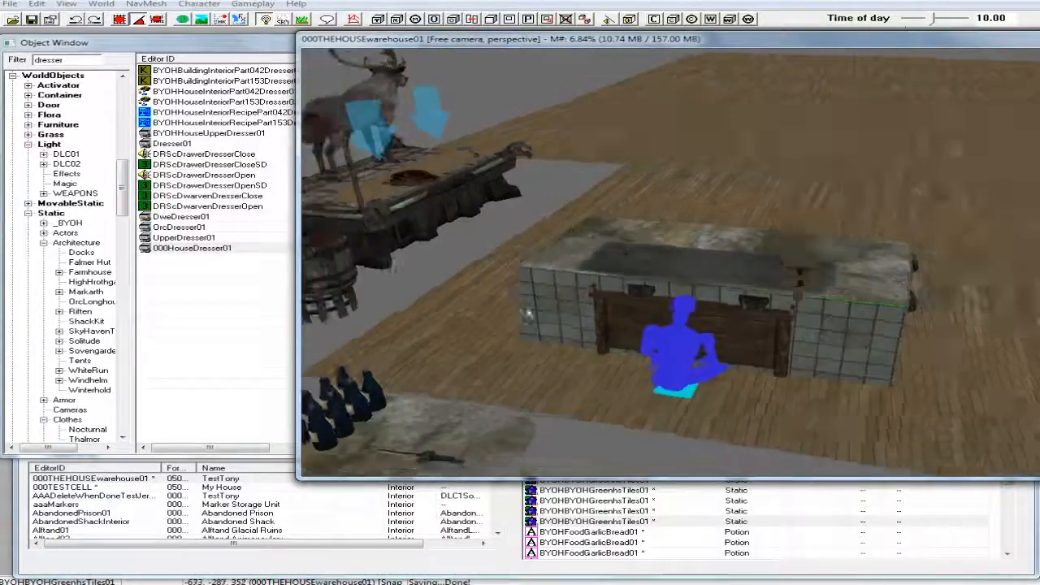
{"action": "middle_click_drag", "start_coordinate": [526, 313], "coordinate": [416, 213], "text": "shift"}
{"action": "middle_click_drag", "start_coordinate": [585, 376], "coordinate": [576, 377], "text": "shift"}
{"action": "scroll", "coordinate": [573, 378], "scroll_direction": "up", "scroll_amount": 1}
{"action": "scroll", "coordinate": [566, 376], "scroll_direction": "down", "scroll_amount": 1}
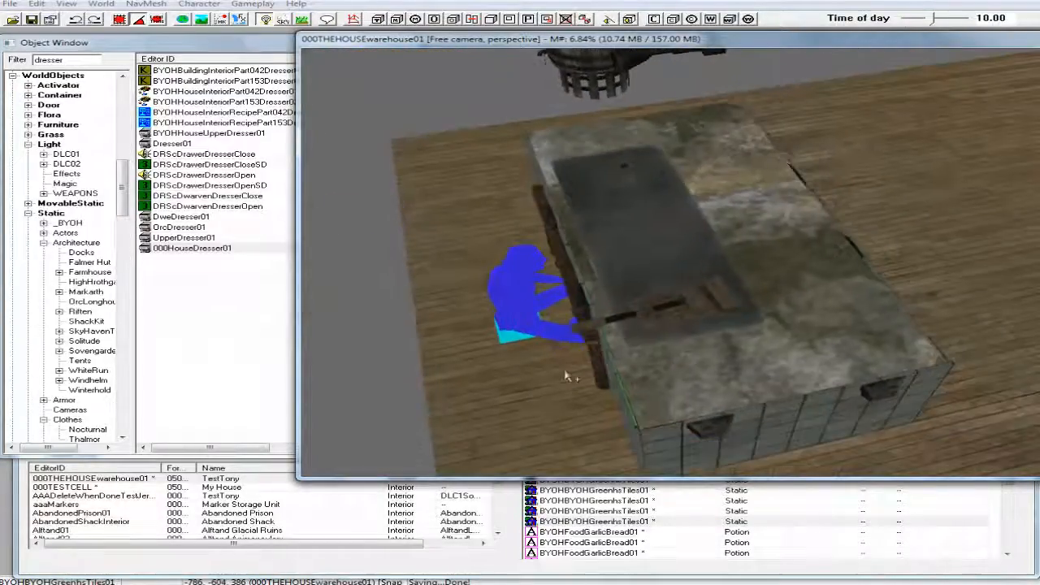
{"action": "middle_click_drag", "start_coordinate": [543, 377], "coordinate": [532, 377], "text": "shift"}
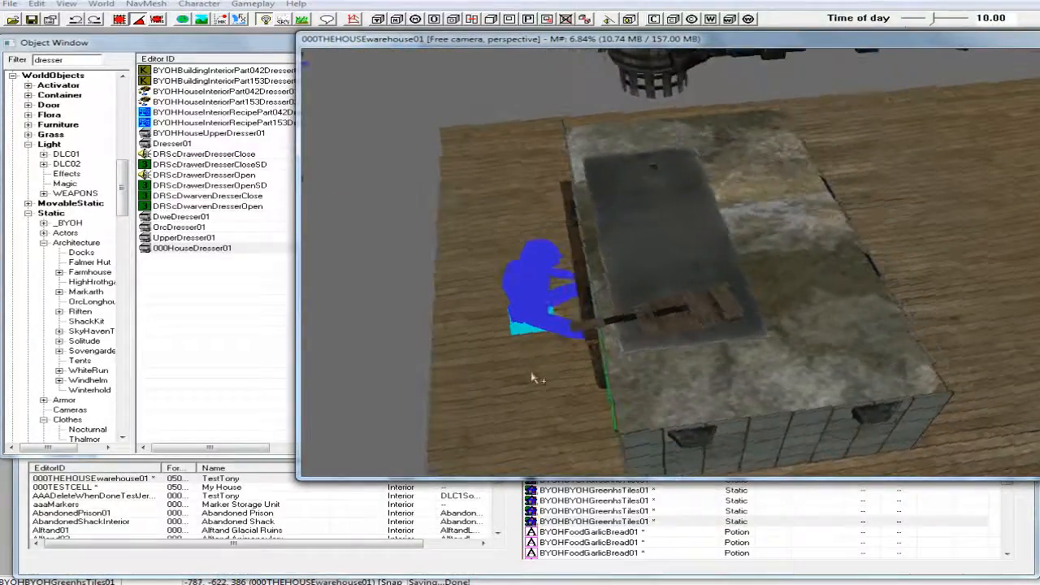
Step: Save the plugin
{"action": "right_click", "coordinate": [773, 431]}
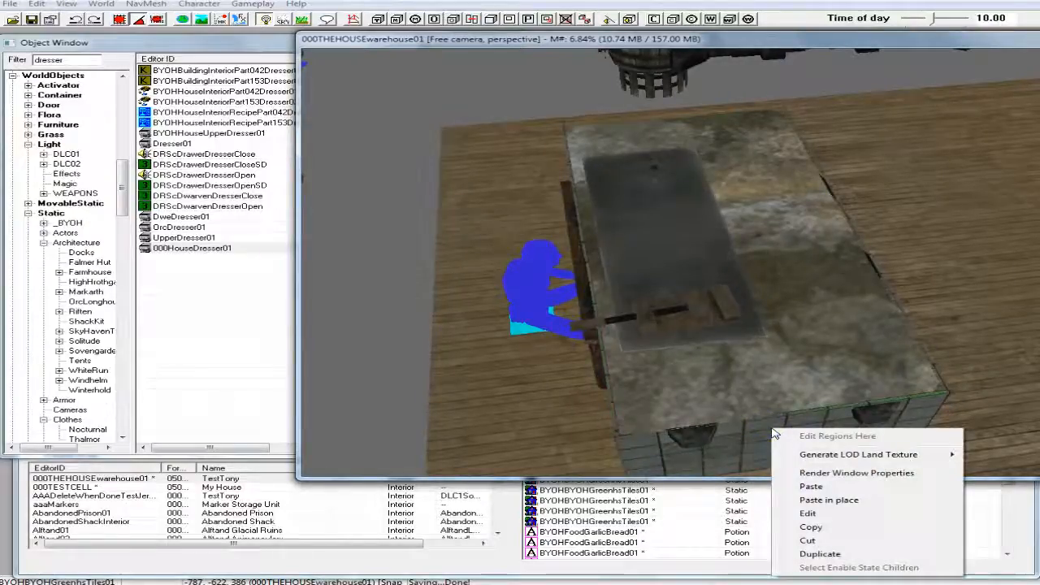
{"action": "left_click", "coordinate": [800, 41]}
{"action": "mouse_move", "coordinate": [804, 188]}
{"action": "middle_mouse_down", "text": "shift"}
{"action": "mouse_move", "coordinate": [809, 260]}
{"action": "mouse_move", "coordinate": [797, 189]}
{"action": "middle_mouse_up", "text": "shift"}
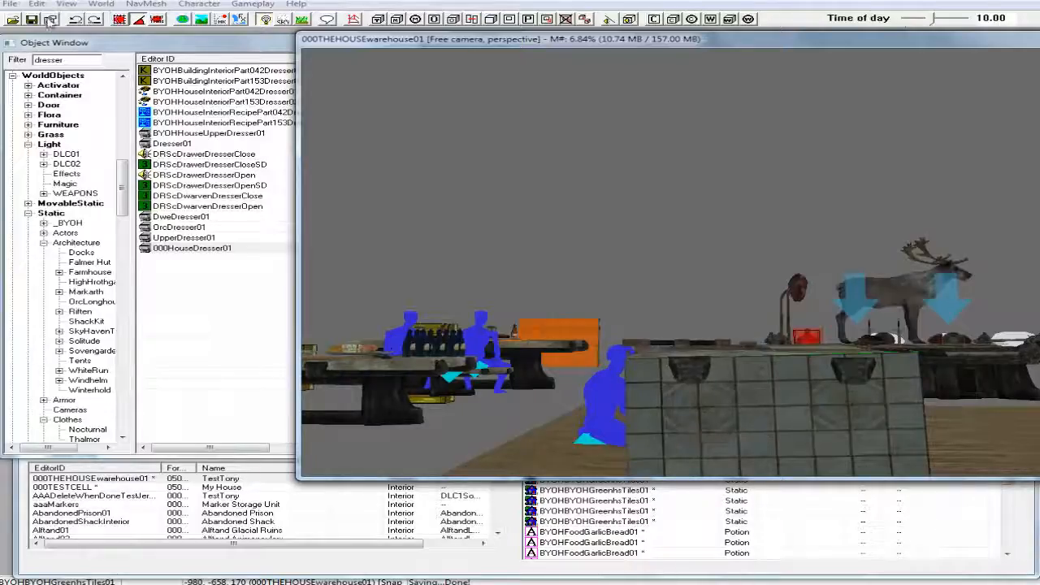
{"action": "left_click", "coordinate": [75, 20]}
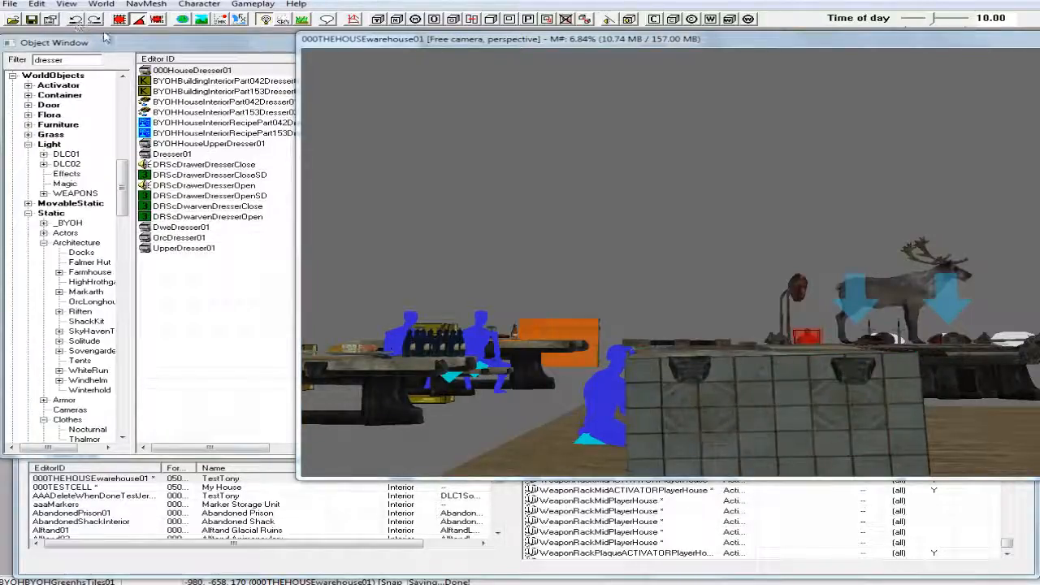
Step: Try to rotate the tile panel at the table's short end slightly, toggling angle snap between attempts
{"action": "middle_click_drag", "start_coordinate": [457, 221], "coordinate": [512, 269], "text": "shift"}
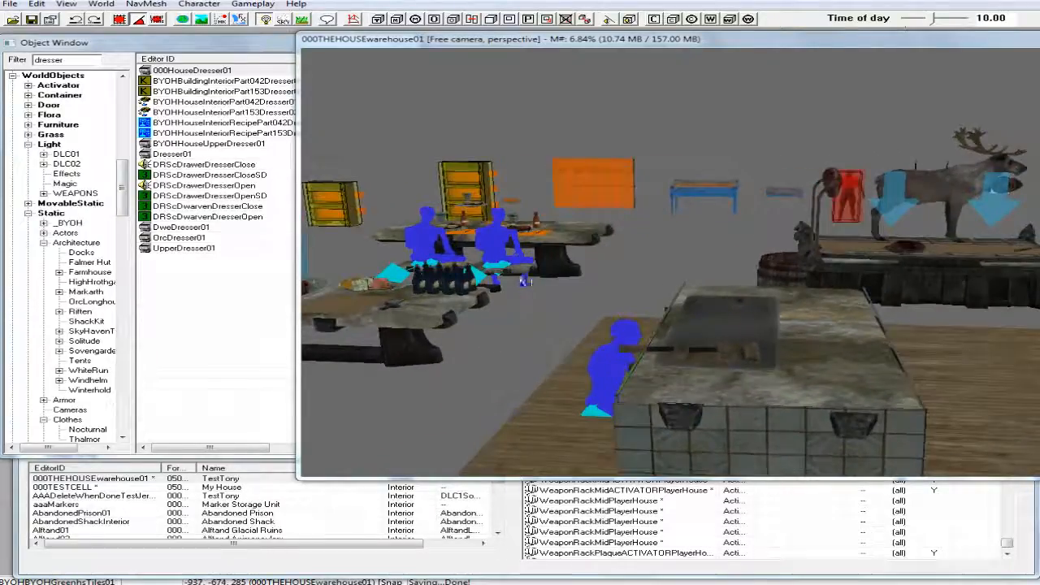
{"action": "left_click", "coordinate": [735, 427]}
{"action": "middle_click_drag", "start_coordinate": [735, 427], "coordinate": [737, 401], "text": "shift"}
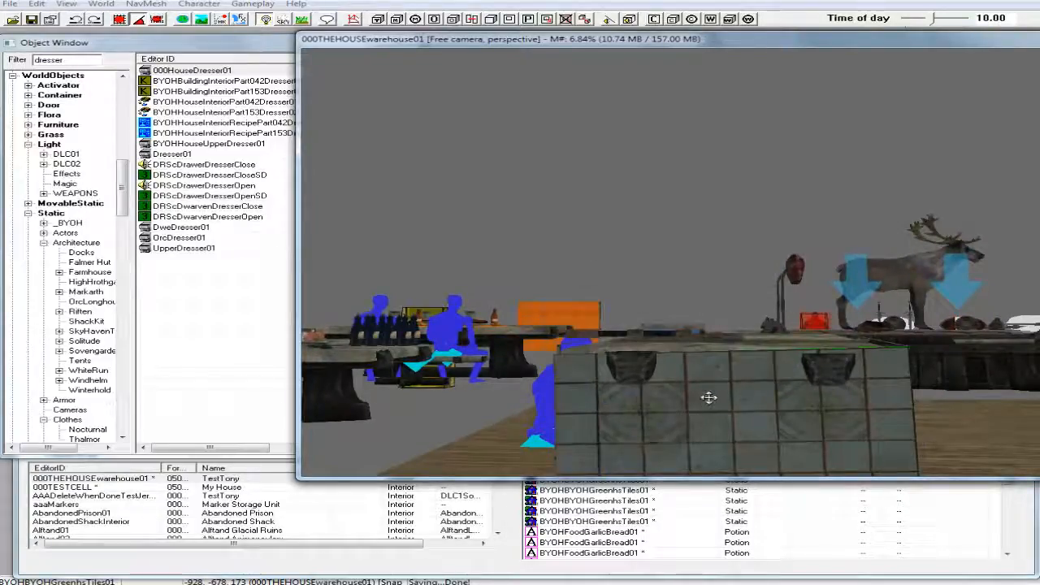
{"action": "key", "text": "2"}
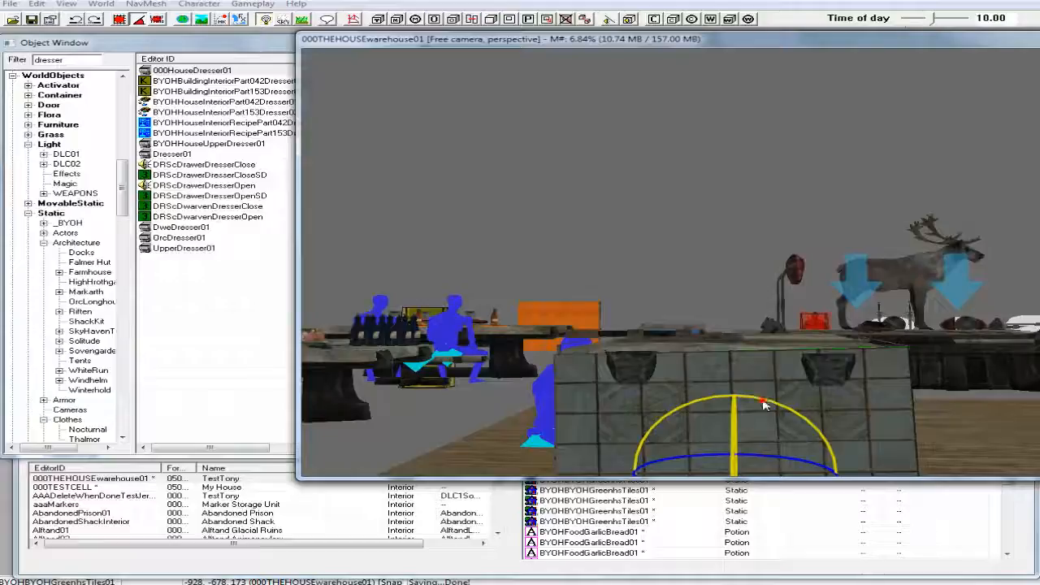
{"action": "left_click_drag", "start_coordinate": [762, 400], "coordinate": [816, 434]}
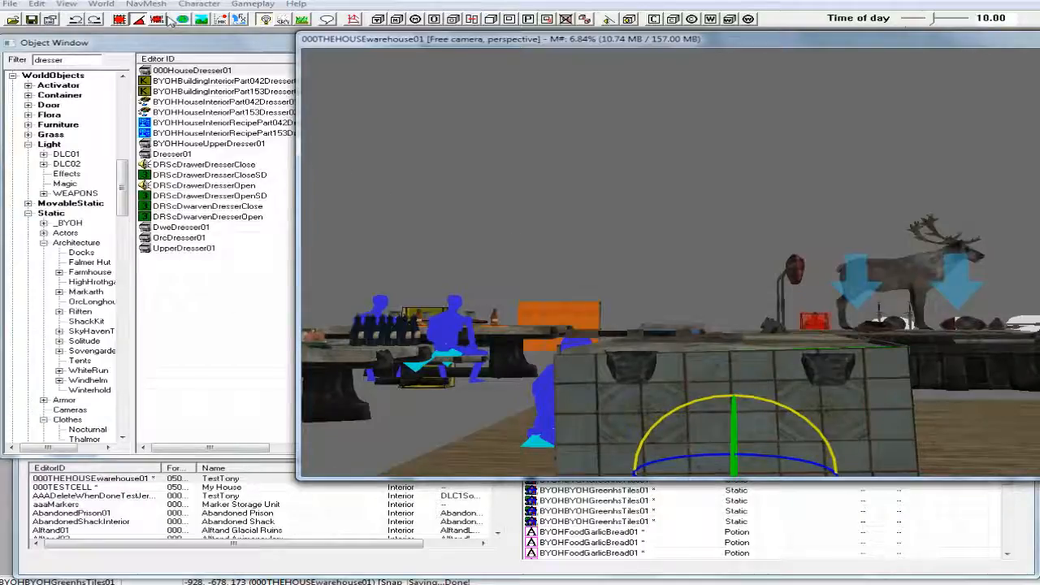
{"action": "left_click", "coordinate": [139, 24]}
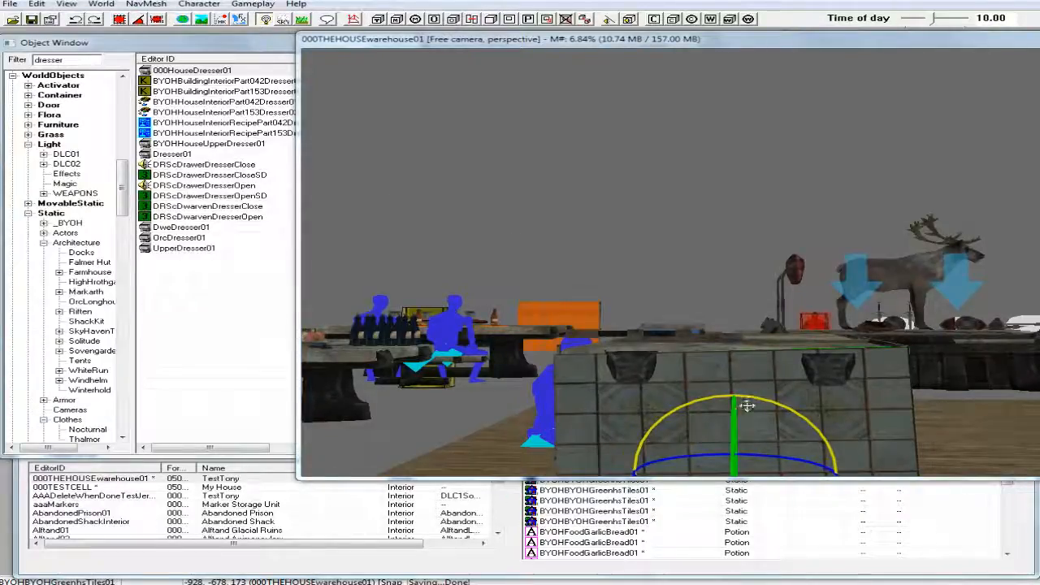
{"action": "mouse_move", "coordinate": [769, 400]}
{"action": "left_mouse_down"}
{"action": "mouse_move", "coordinate": [792, 414]}
{"action": "mouse_move", "coordinate": [774, 402]}
{"action": "left_mouse_up"}
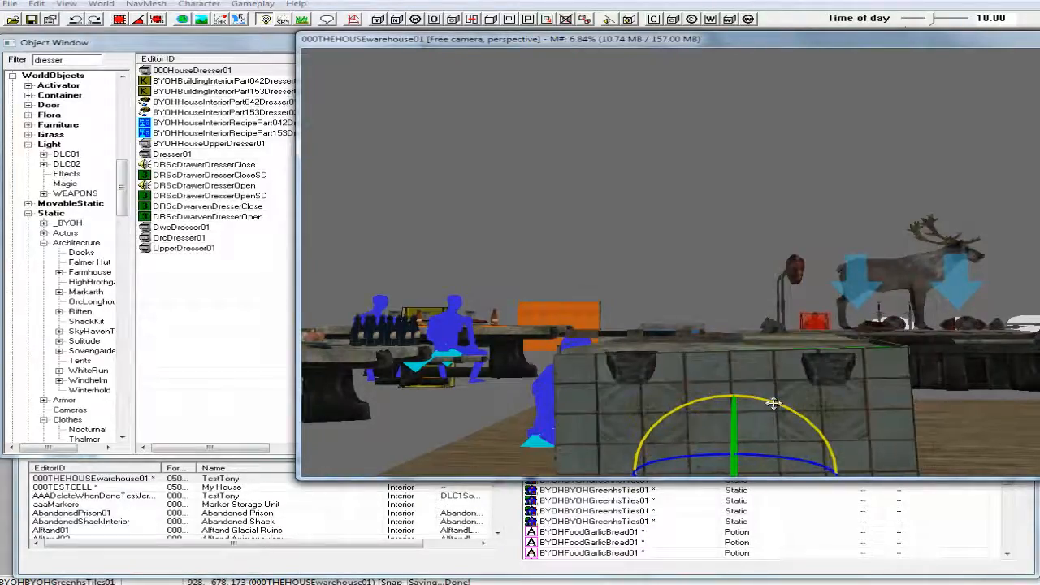
{"action": "key", "text": "w"}
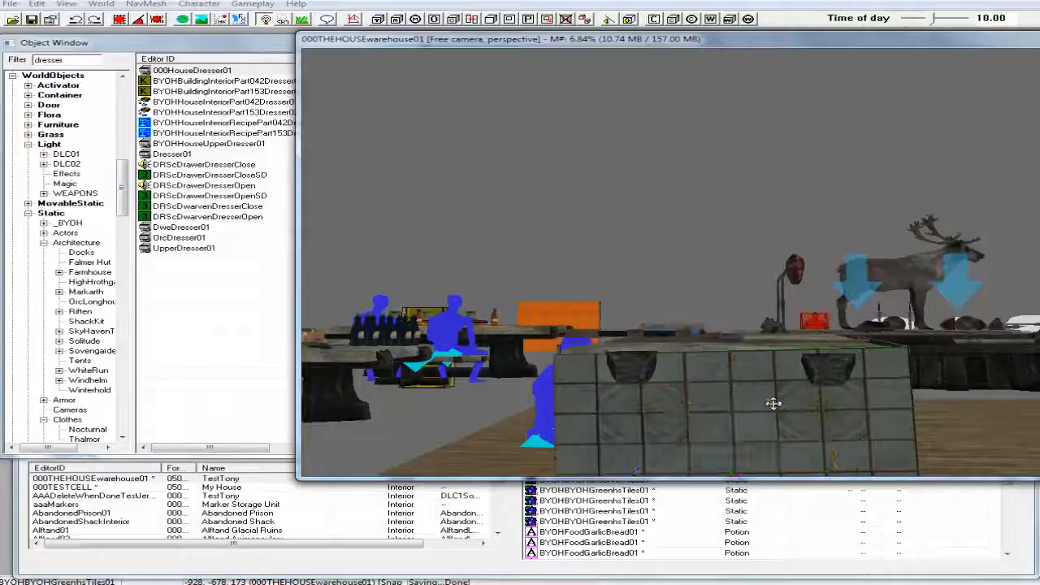
{"action": "middle_click_drag", "start_coordinate": [773, 403], "coordinate": [770, 432], "text": "shift"}
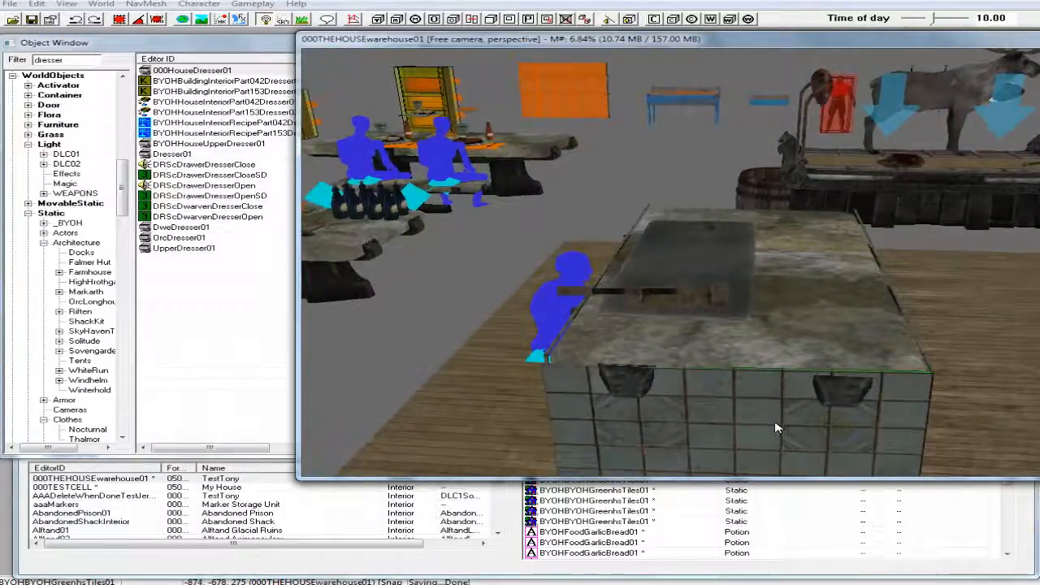
Step: Delete the tile panel at the table's short end
{"action": "key", "text": "Delete"}
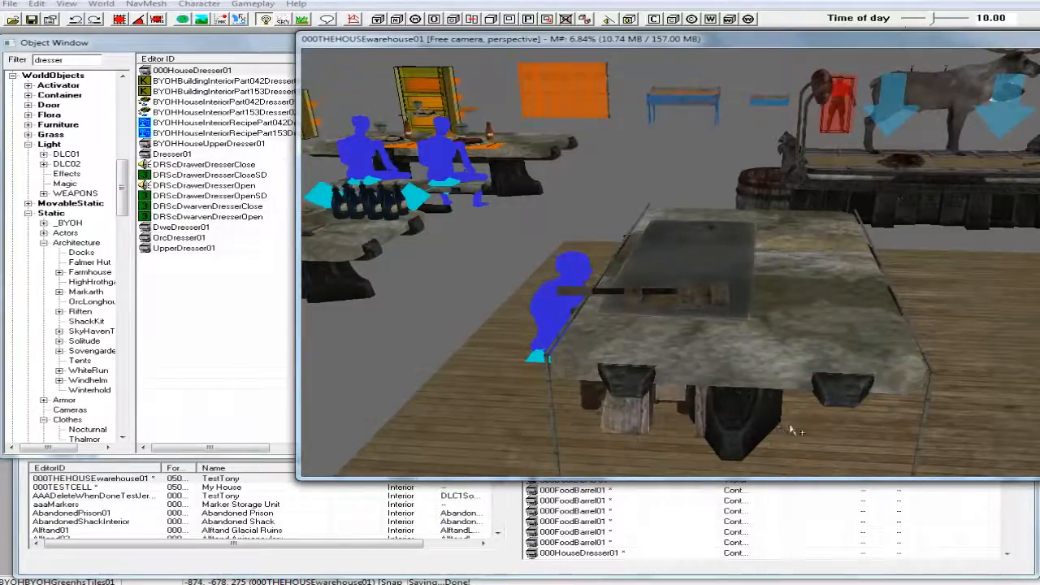
{"action": "middle_click_drag", "start_coordinate": [791, 431], "coordinate": [961, 421], "text": "shift"}
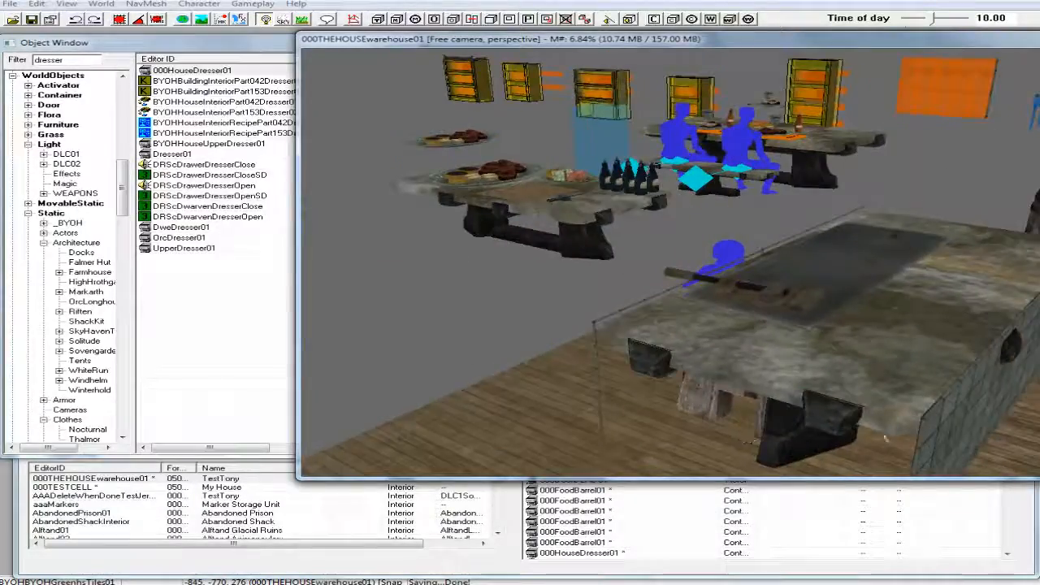
Step: Try to make an end panel by duplicating the long side's tile panel and rotating the copy in front of the table's short end
{"action": "left_click", "coordinate": [957, 416]}
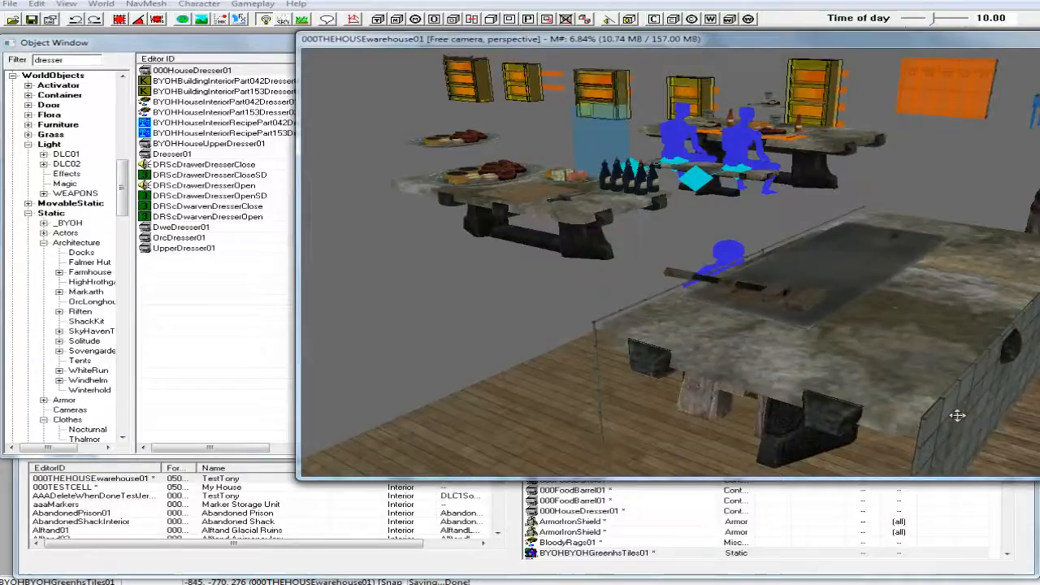
{"action": "right_click", "coordinate": [957, 416]}
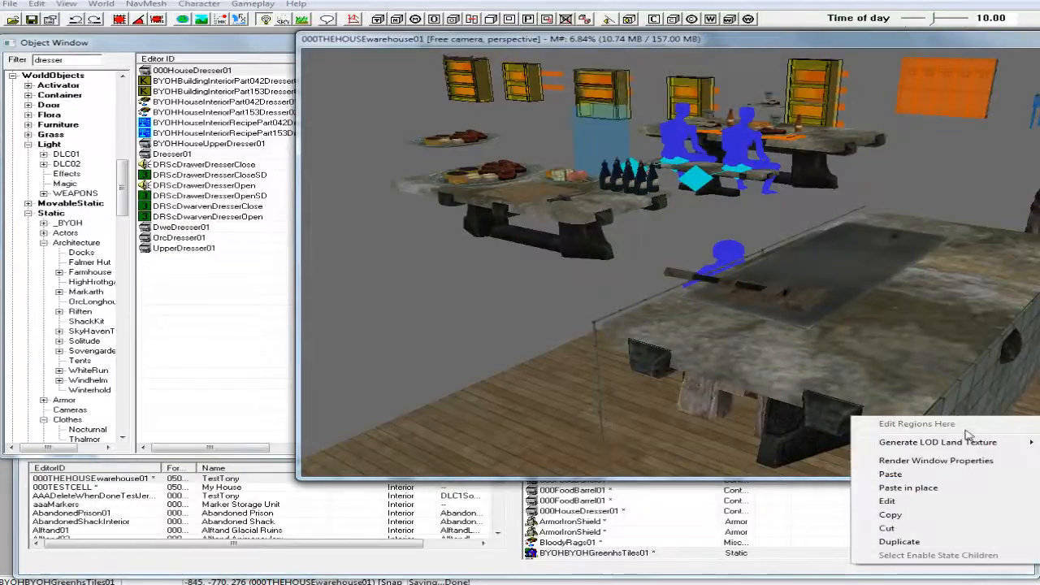
{"action": "left_click", "coordinate": [928, 542]}
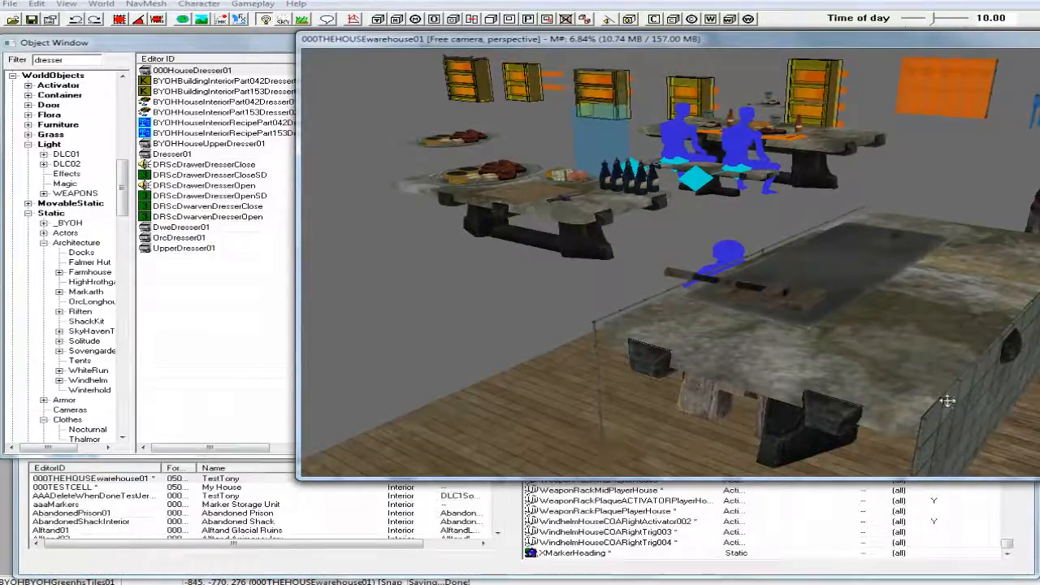
{"action": "left_click_drag", "start_coordinate": [949, 402], "coordinate": [503, 479]}
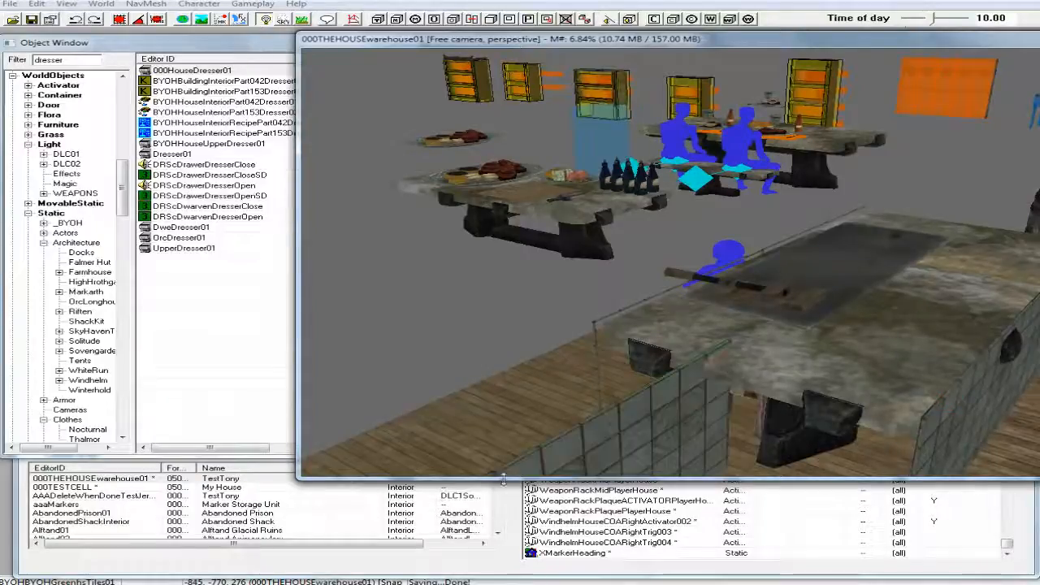
{"action": "right_click_drag", "start_coordinate": [595, 439], "coordinate": [721, 438]}
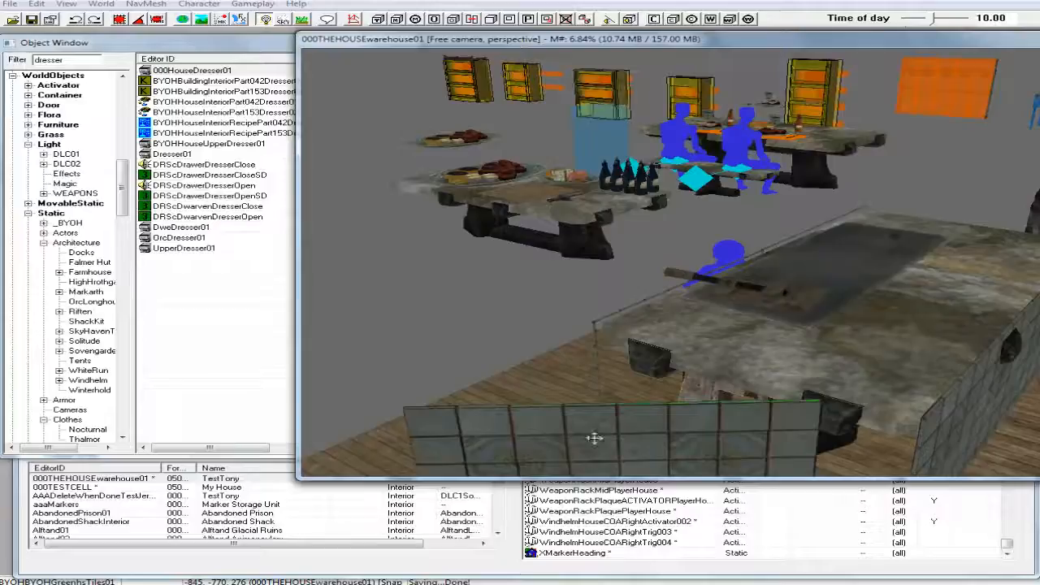
{"action": "key", "text": "Delete"}
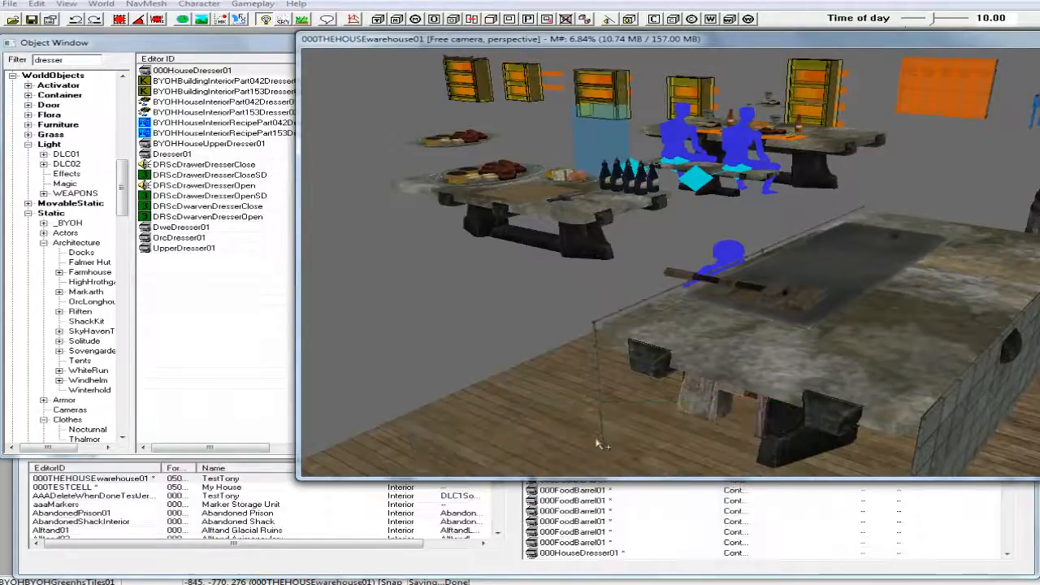
Step: Toggle angle snap and try to fit a rotated duplicate of the long-side tile panel against the table's short end
{"action": "left_click", "coordinate": [138, 19]}
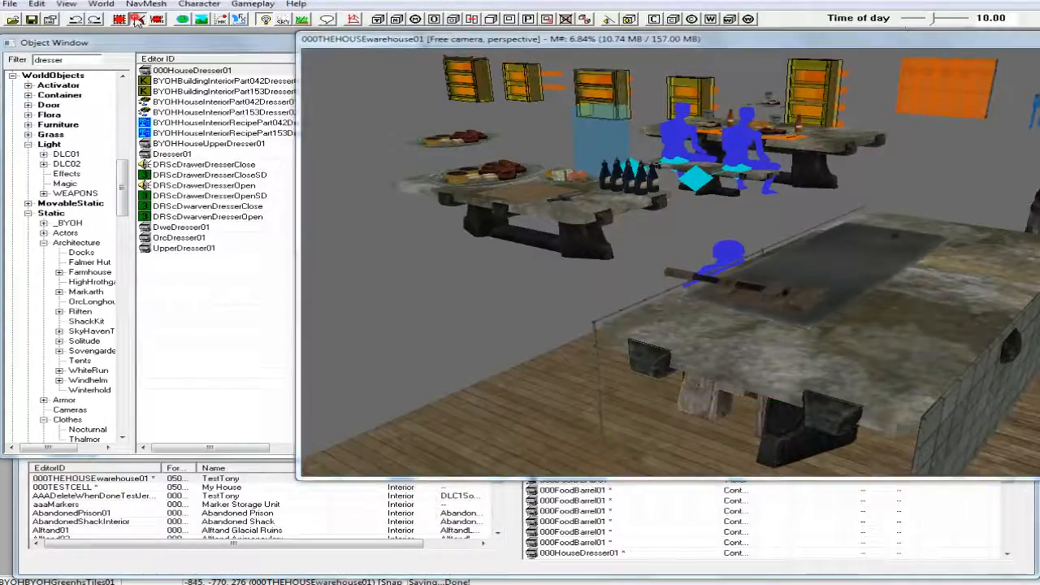
{"action": "left_click", "coordinate": [951, 411]}
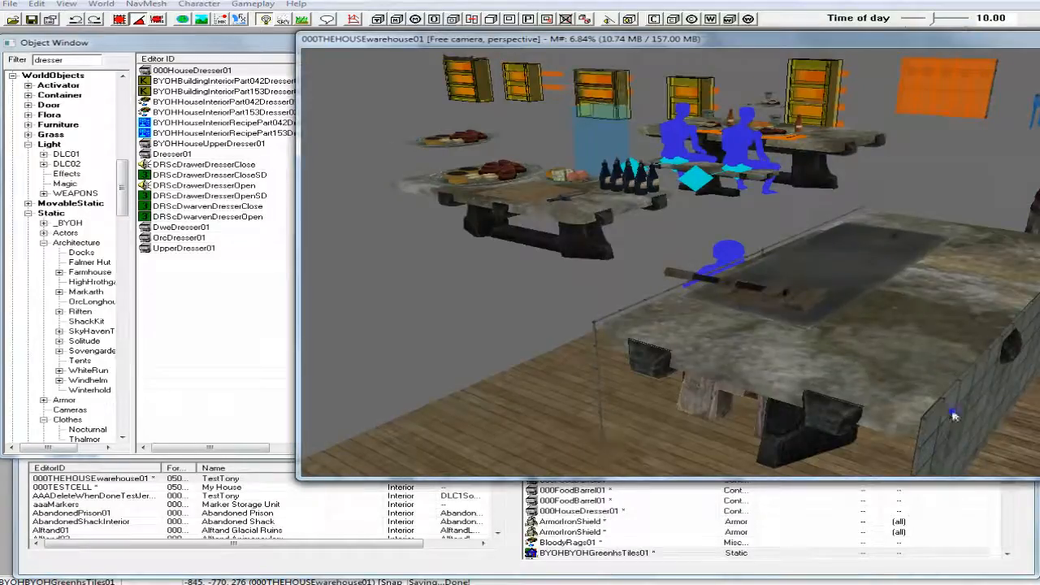
{"action": "right_click", "coordinate": [953, 416]}
{"action": "left_click", "coordinate": [942, 541]}
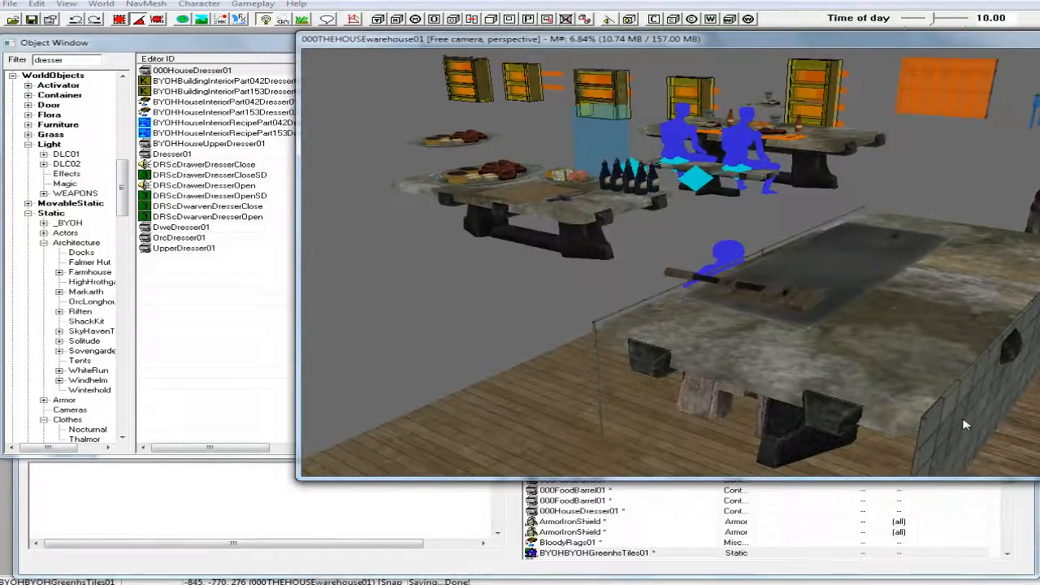
{"action": "left_click_drag", "start_coordinate": [949, 395], "coordinate": [770, 408]}
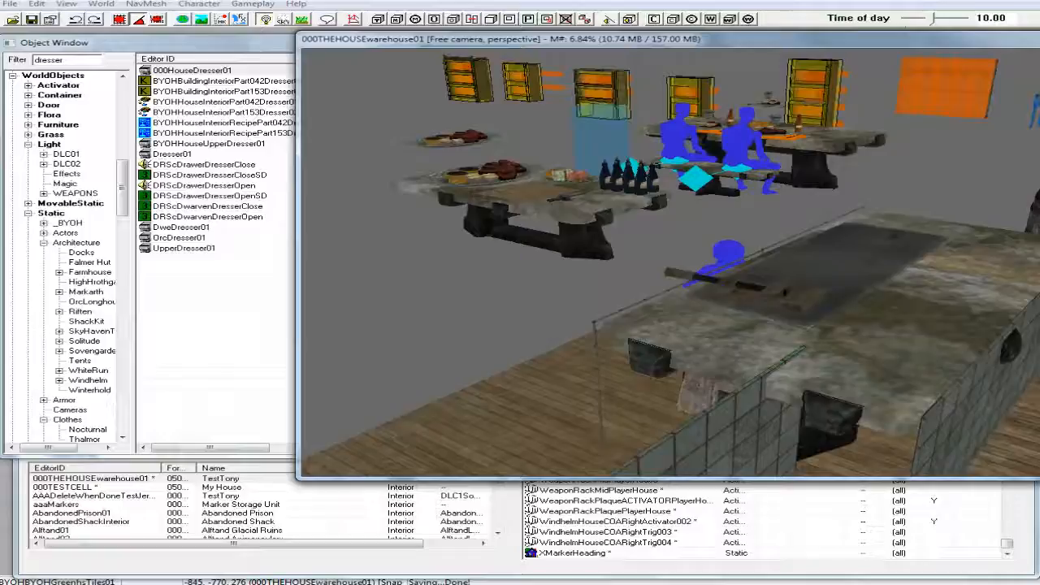
{"action": "right_click_drag", "start_coordinate": [695, 445], "coordinate": [751, 445]}
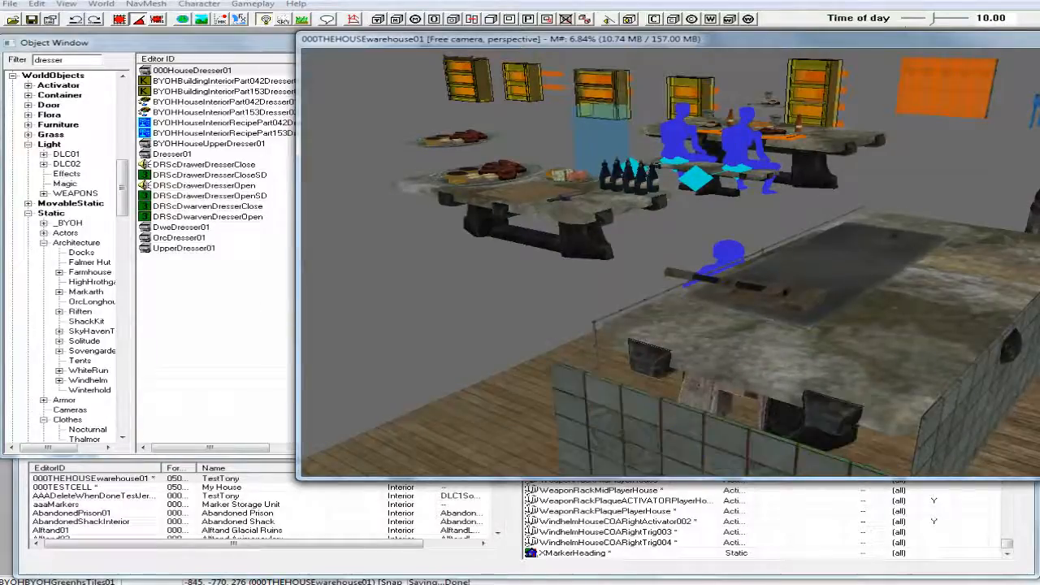
{"action": "middle_click_drag", "start_coordinate": [728, 448], "coordinate": [798, 452]}
{"action": "left_click_drag", "start_coordinate": [797, 453], "coordinate": [795, 403]}
{"action": "middle_click_drag", "start_coordinate": [791, 429], "coordinate": [780, 453]}
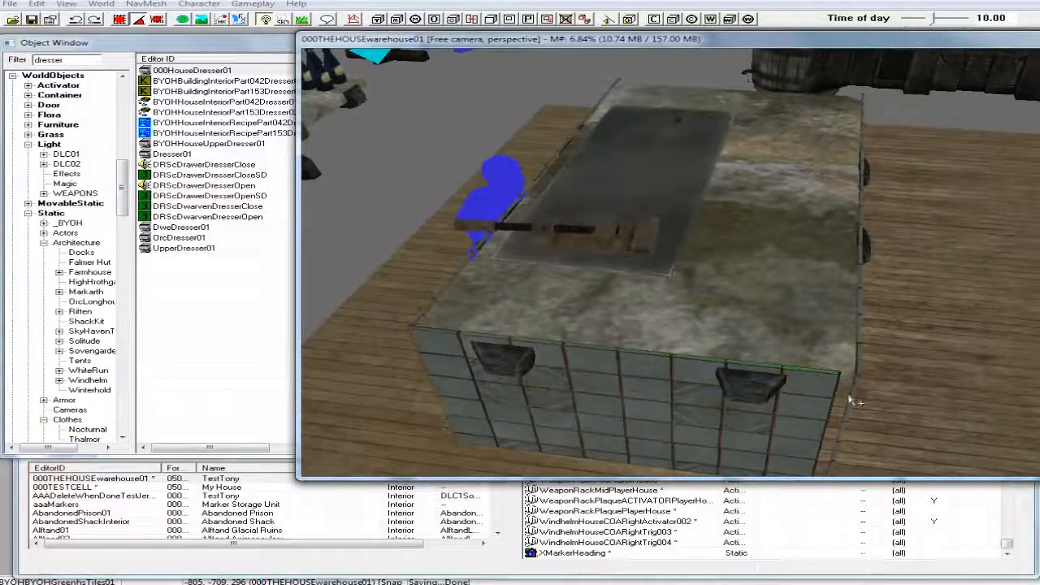
{"action": "mouse_move", "coordinate": [841, 402]}
{"action": "middle_mouse_down"}
{"action": "mouse_move", "coordinate": [861, 397]}
{"action": "mouse_move", "coordinate": [849, 395]}
{"action": "middle_mouse_up"}
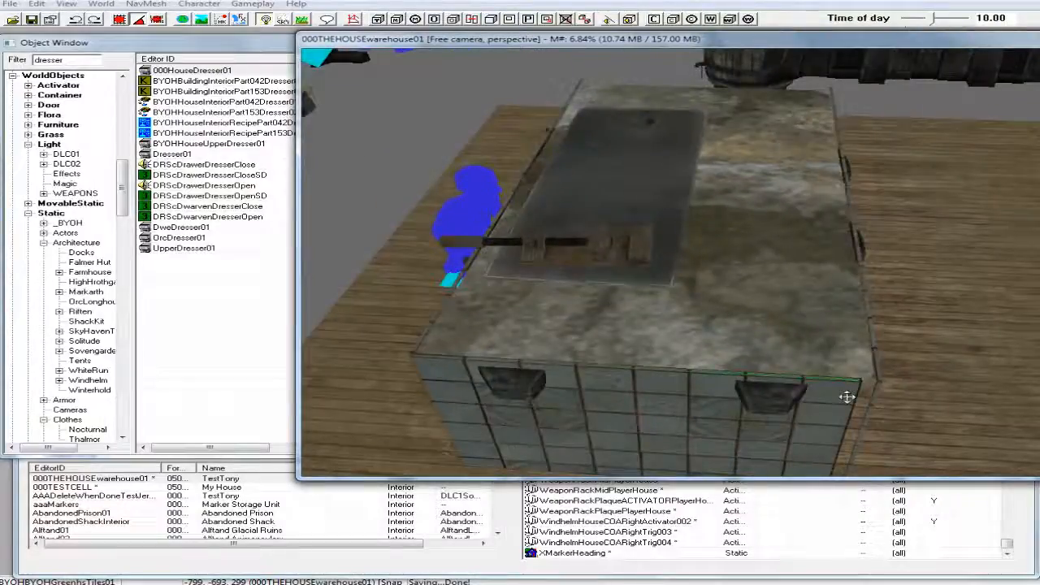
Step: Delete the duplicated tile panel at the table's short end
{"action": "right_click", "coordinate": [846, 397]}
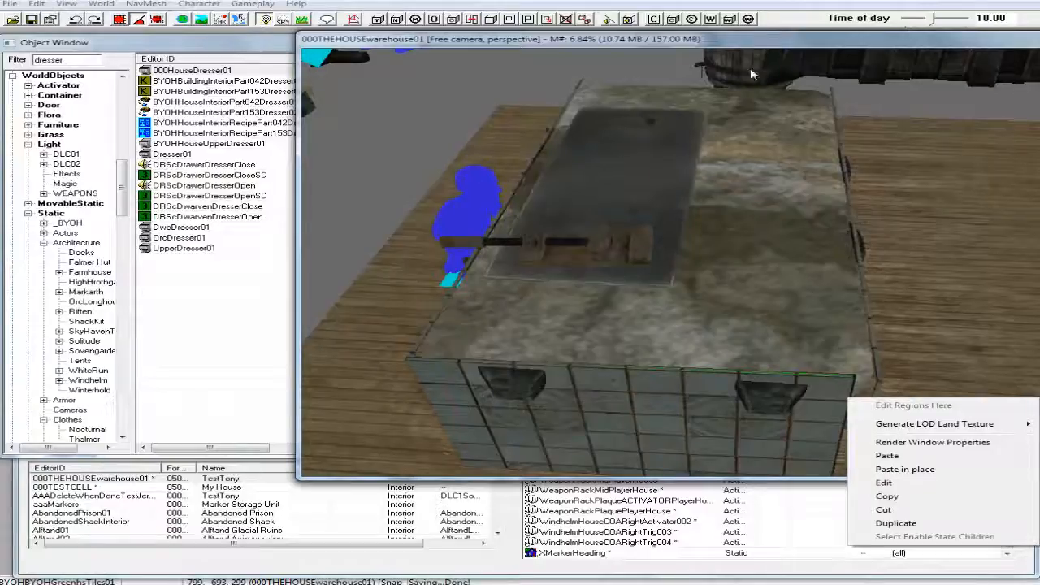
{"action": "left_click", "coordinate": [761, 37]}
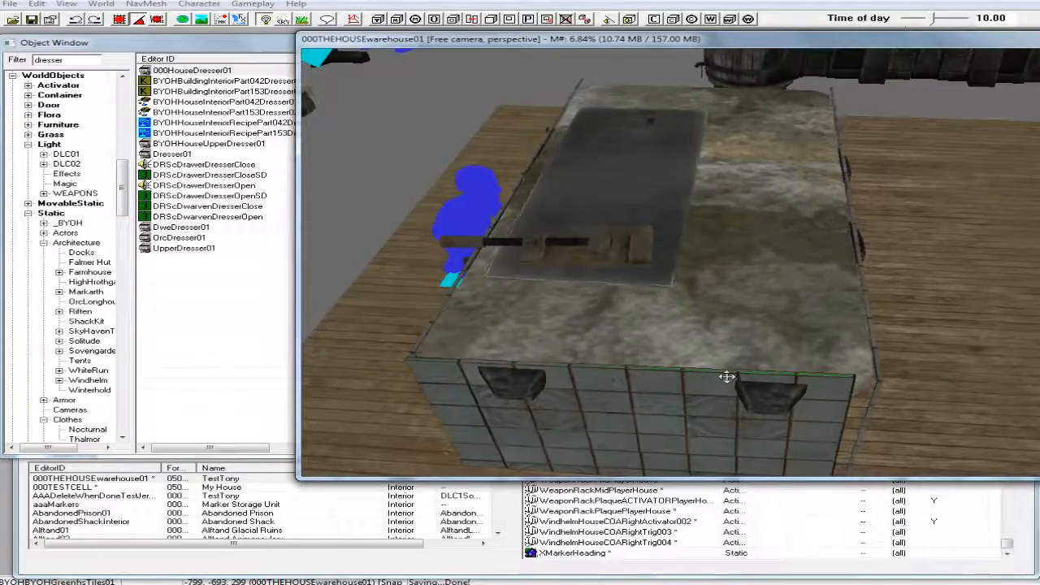
{"action": "key", "text": "Delete"}
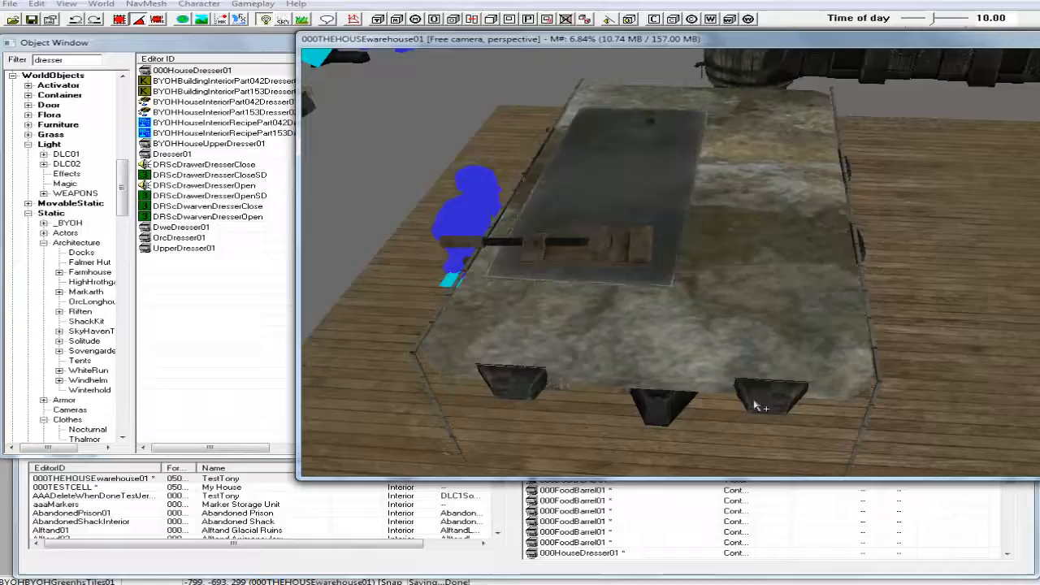
Step: Try to rotate and place another copy of the long-side tile panel across the table's short end, and delete that copy
{"action": "middle_click_drag", "start_coordinate": [752, 404], "coordinate": [713, 397], "text": "shift"}
{"action": "left_click", "coordinate": [808, 324]}
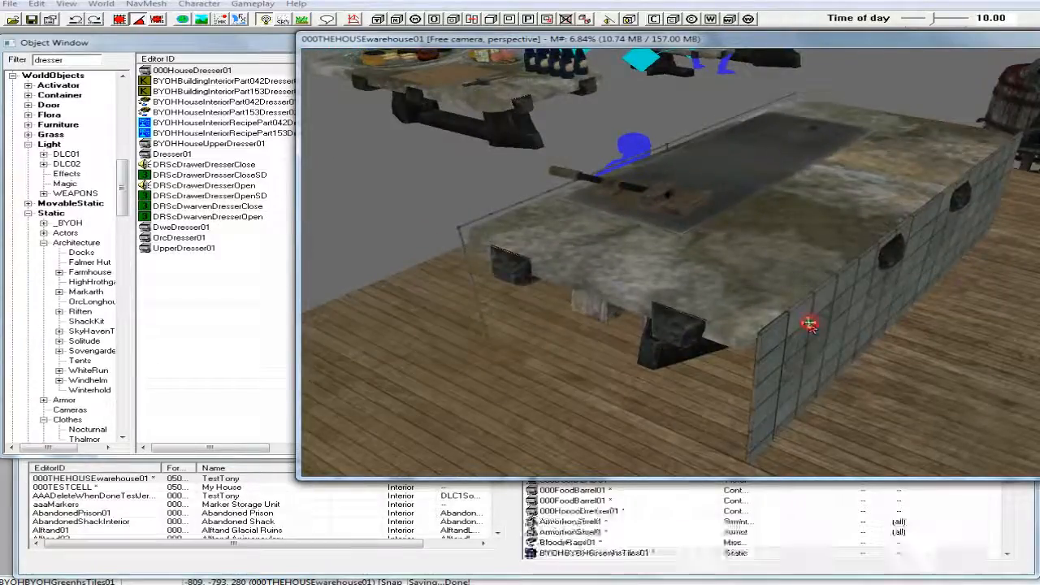
{"action": "right_click", "coordinate": [808, 324]}
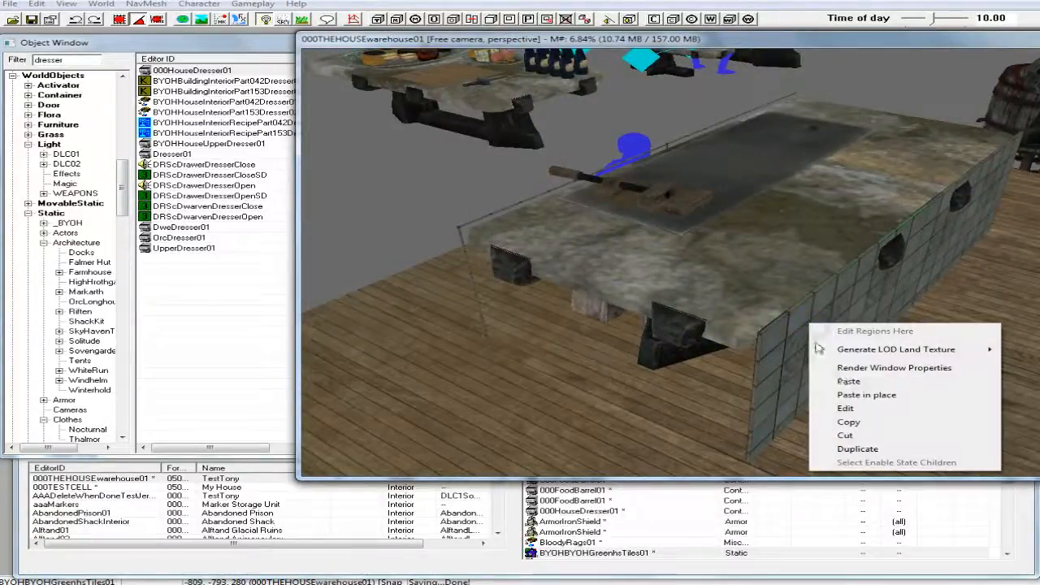
{"action": "left_click", "coordinate": [868, 453]}
{"action": "left_click_drag", "start_coordinate": [816, 336], "coordinate": [336, 462]}
{"action": "right_click_drag", "start_coordinate": [432, 396], "coordinate": [520, 397]}
{"action": "left_click_drag", "start_coordinate": [427, 394], "coordinate": [563, 355]}
{"action": "right_click", "coordinate": [563, 355]}
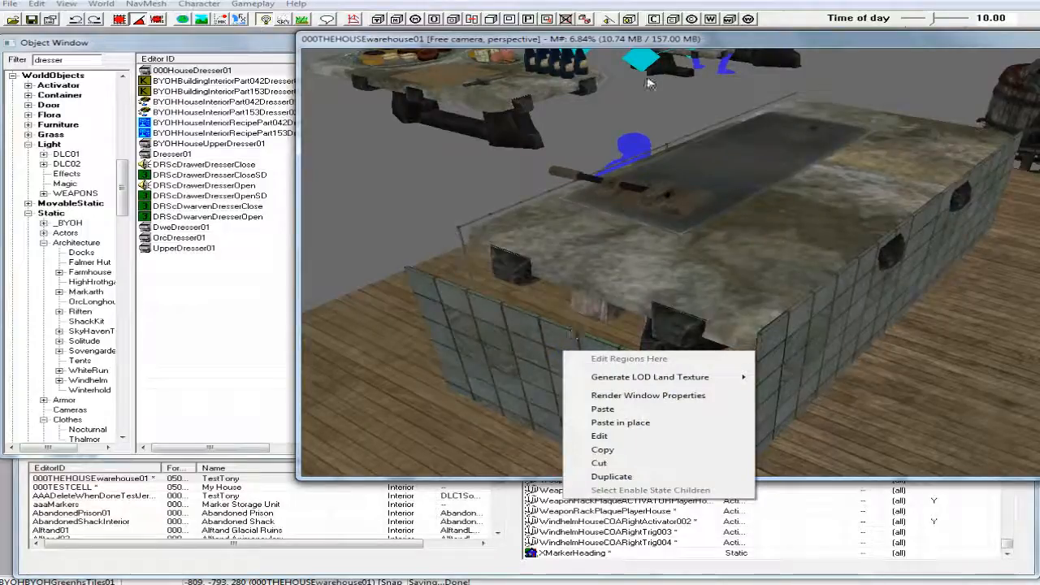
{"action": "left_click", "coordinate": [662, 37]}
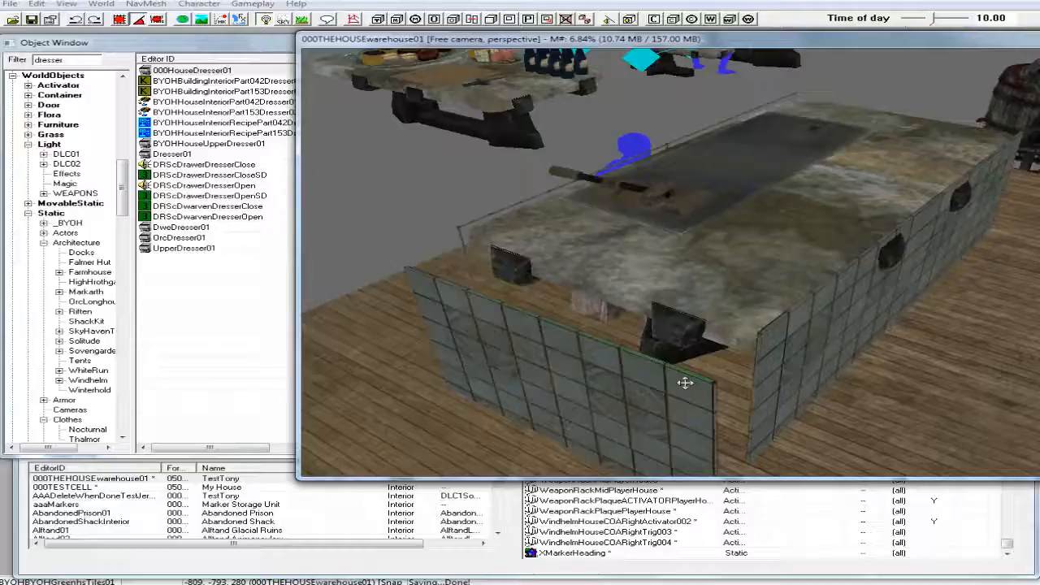
{"action": "key", "text": "Delete"}
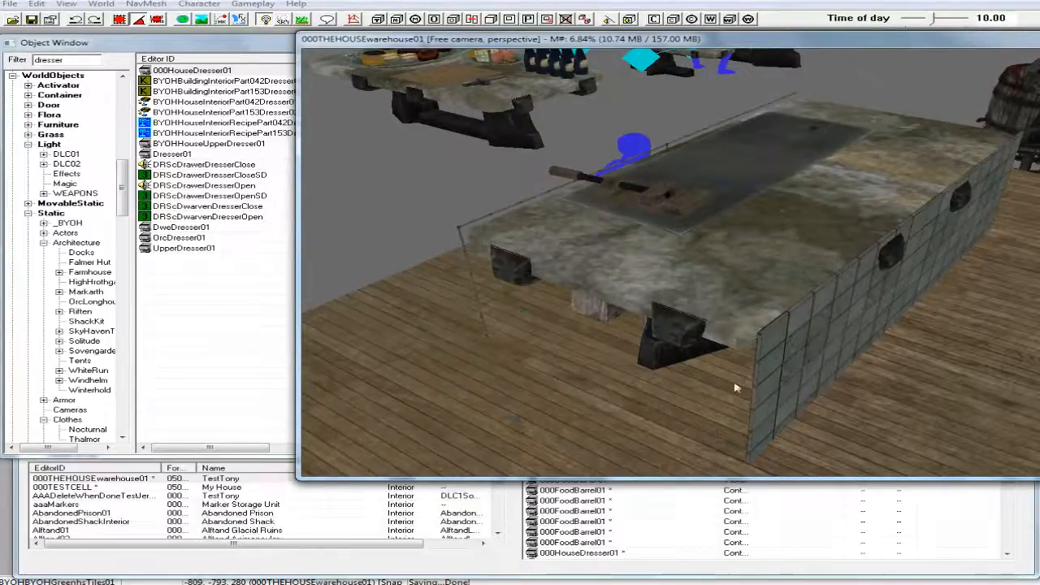
Step: Duplicate the long-side tile panel and place the copy on the floor near the table's open short end
{"action": "left_click", "coordinate": [823, 348]}
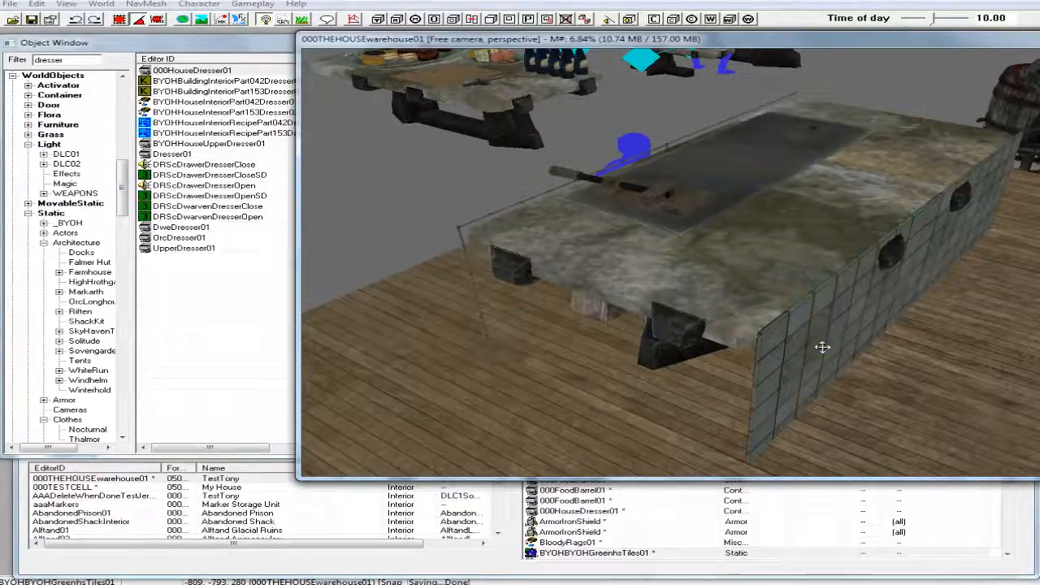
{"action": "key", "text": "ctrl+d"}
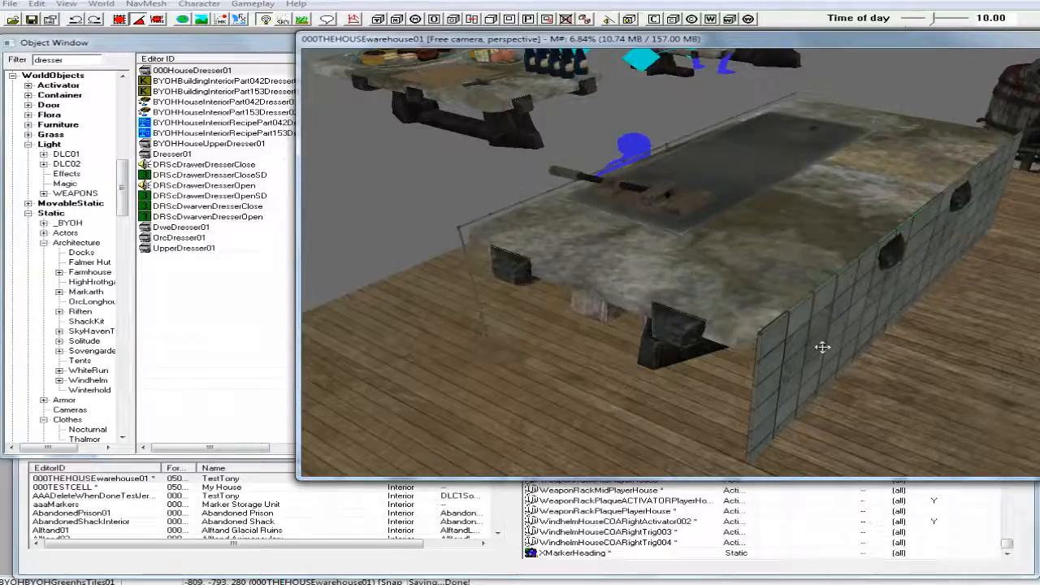
{"action": "left_click_drag", "start_coordinate": [809, 322], "coordinate": [437, 371]}
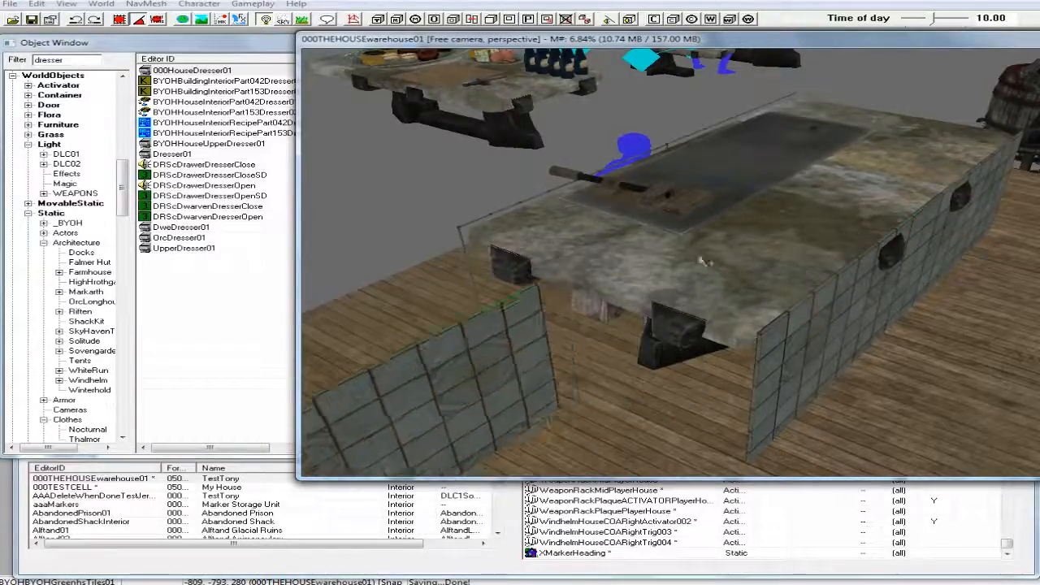
Step: Duplicate the long-side tile panel again and move this copy to the table's far end
{"action": "left_click", "coordinate": [834, 310]}
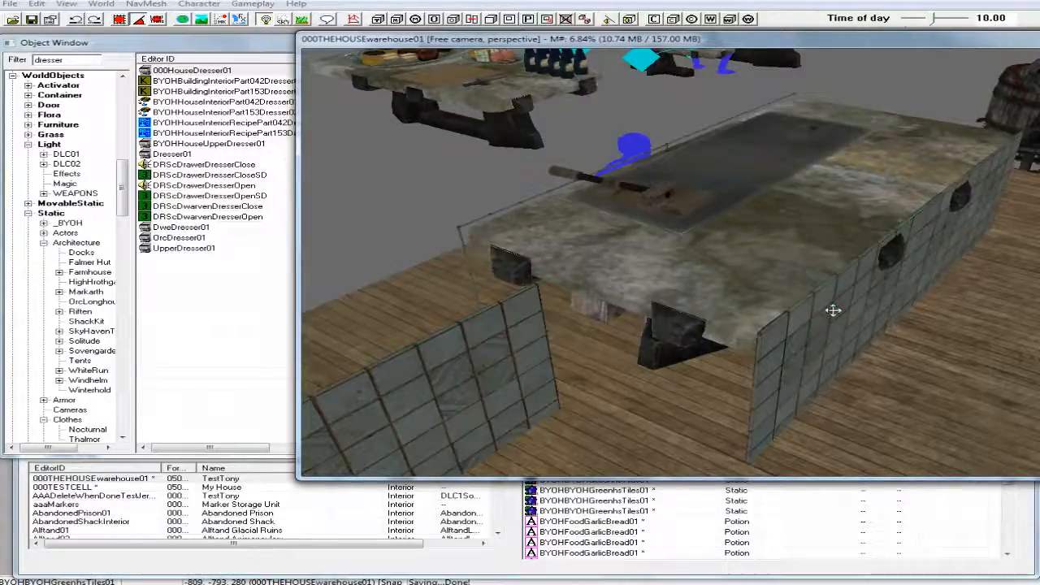
{"action": "key", "text": "ctrl+d"}
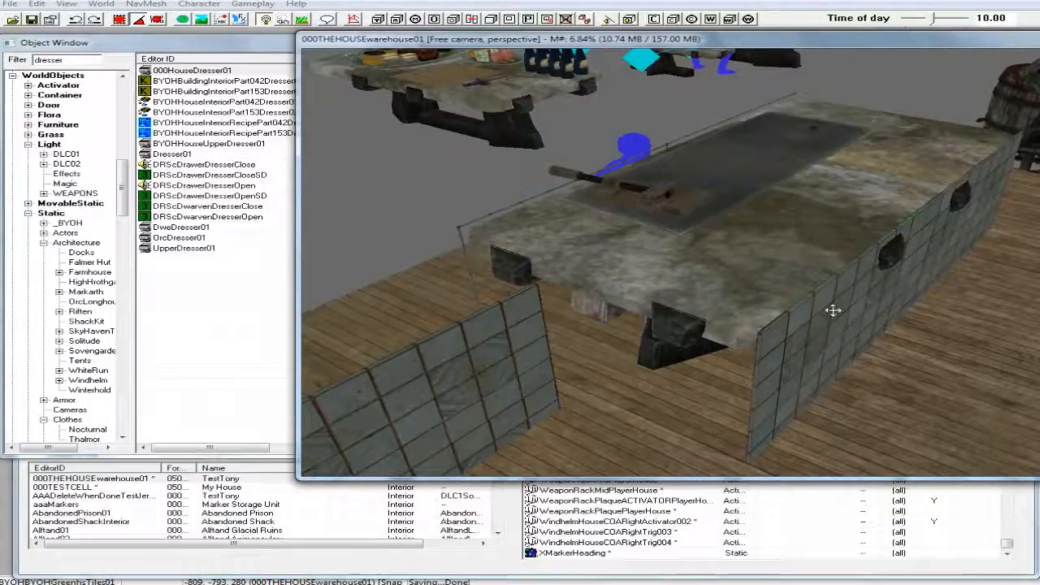
{"action": "left_click_drag", "start_coordinate": [975, 110], "coordinate": [934, 85]}
Step: Rotate the tile panel near the table's open short end crosswise and fit it against that end, adjusting it along the X axis
{"action": "left_click", "coordinate": [510, 323]}
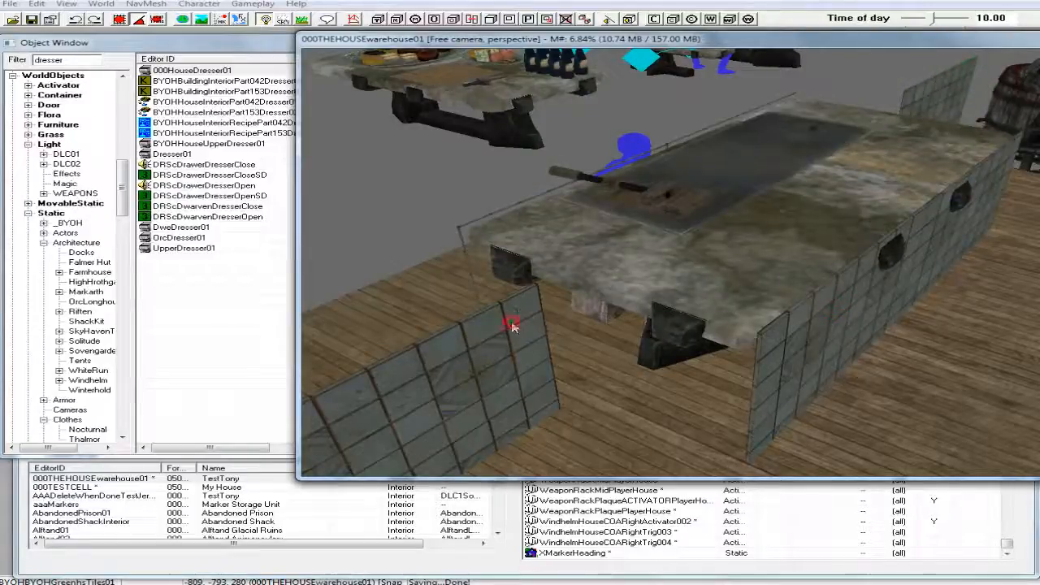
{"action": "right_click_drag", "start_coordinate": [510, 322], "coordinate": [517, 325]}
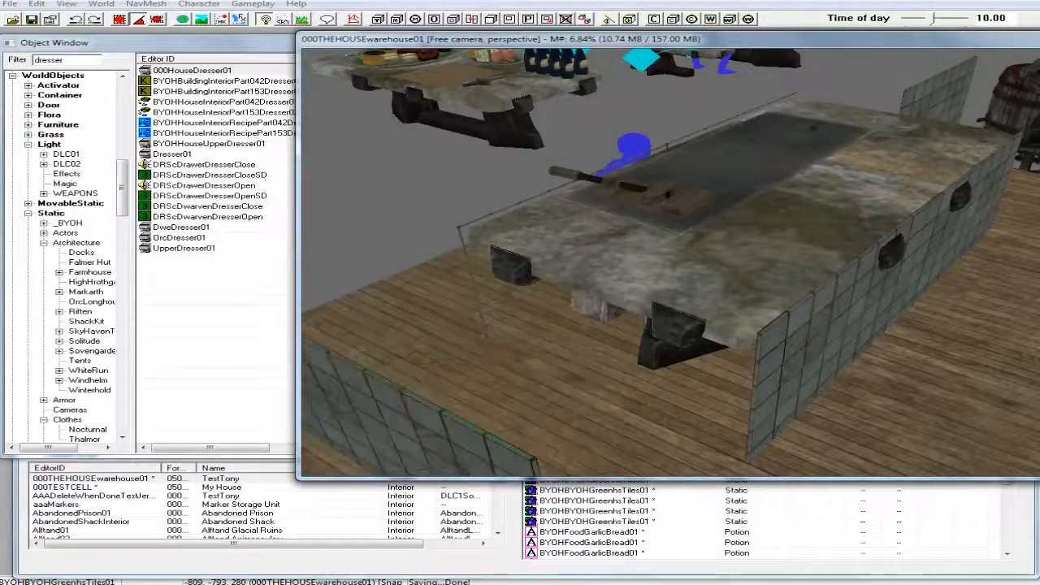
{"action": "left_click_drag", "start_coordinate": [413, 421], "coordinate": [589, 361]}
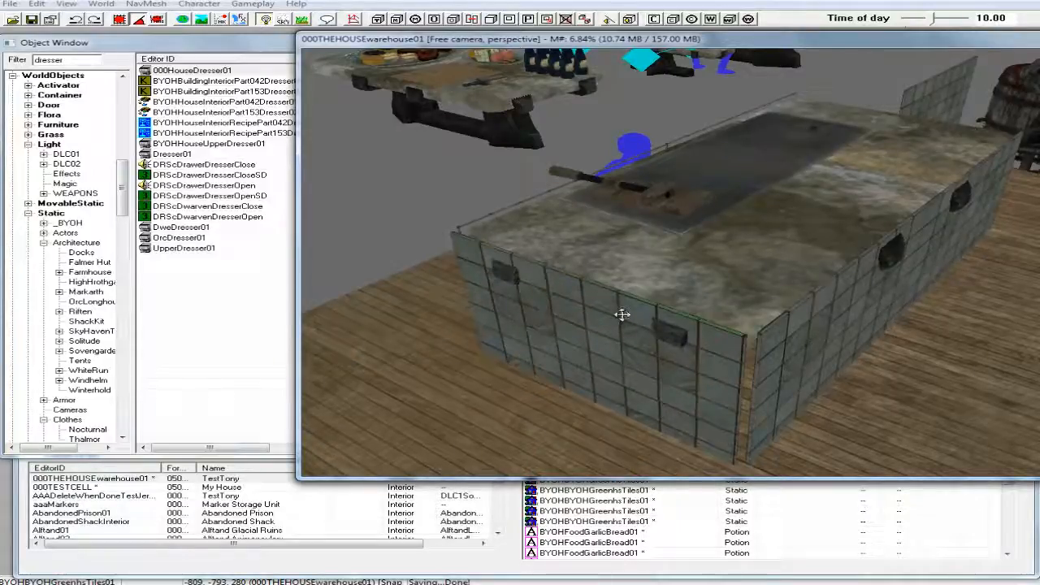
{"action": "middle_click_drag", "start_coordinate": [624, 318], "coordinate": [678, 329], "text": "shift"}
{"action": "key", "text": "x"}
{"action": "left_click_drag", "start_coordinate": [784, 382], "coordinate": [780, 373]}
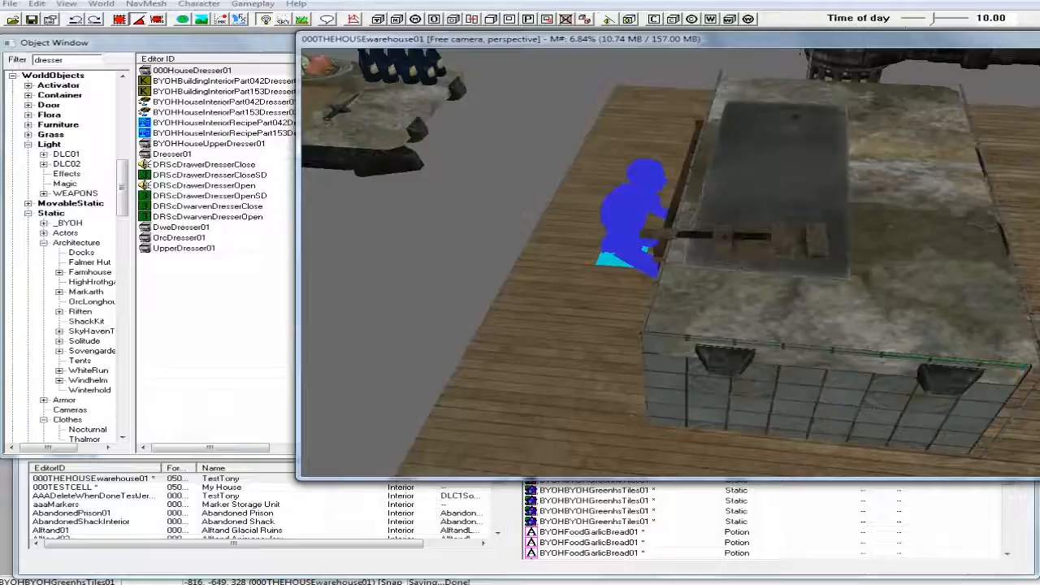
Step: Nudge the end tile panel flush with the slab's edge, and rotate and place the spare panel against the bench's opposite open end
{"action": "left_click_drag", "start_coordinate": [780, 373], "coordinate": [768, 345]}
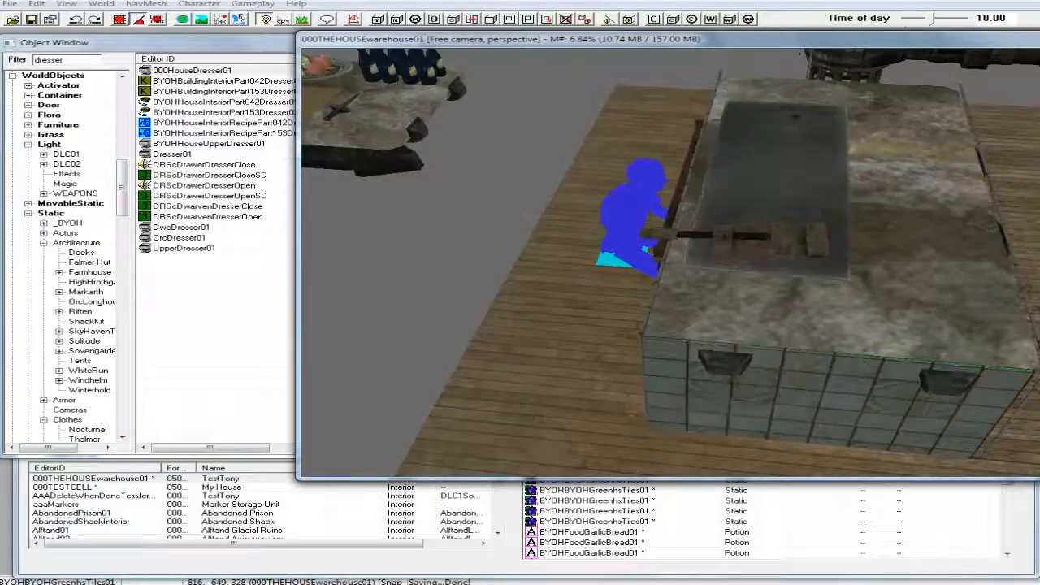
{"action": "middle_click_drag", "start_coordinate": [780, 360], "coordinate": [762, 387], "text": "shift"}
{"action": "middle_click_drag", "start_coordinate": [668, 460], "coordinate": [516, 462], "text": "shift"}
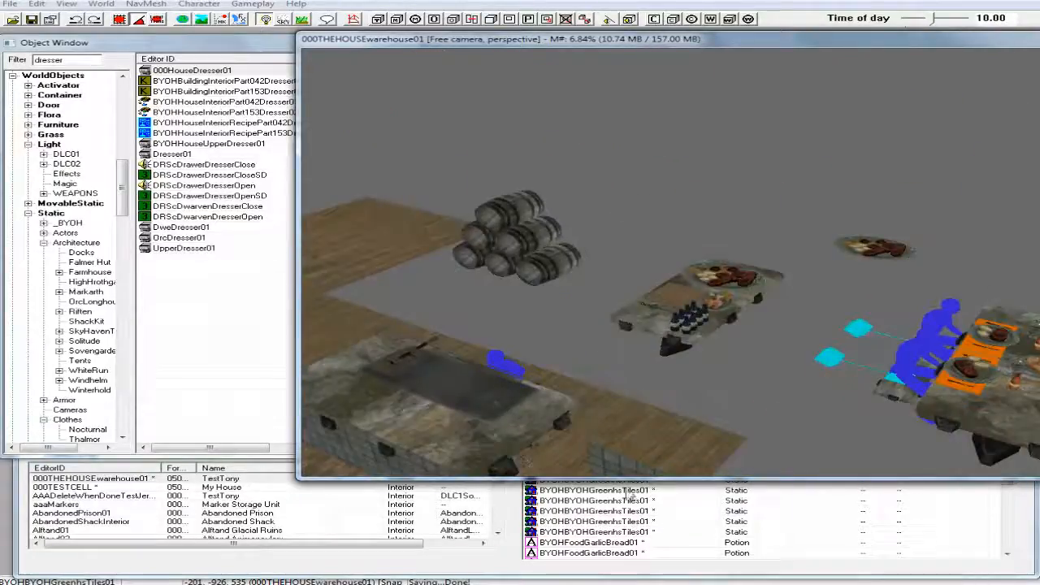
{"action": "scroll", "coordinate": [625, 462], "scroll_direction": "up", "scroll_amount": 2}
{"action": "middle_click_drag", "start_coordinate": [624, 463], "coordinate": [634, 450]}
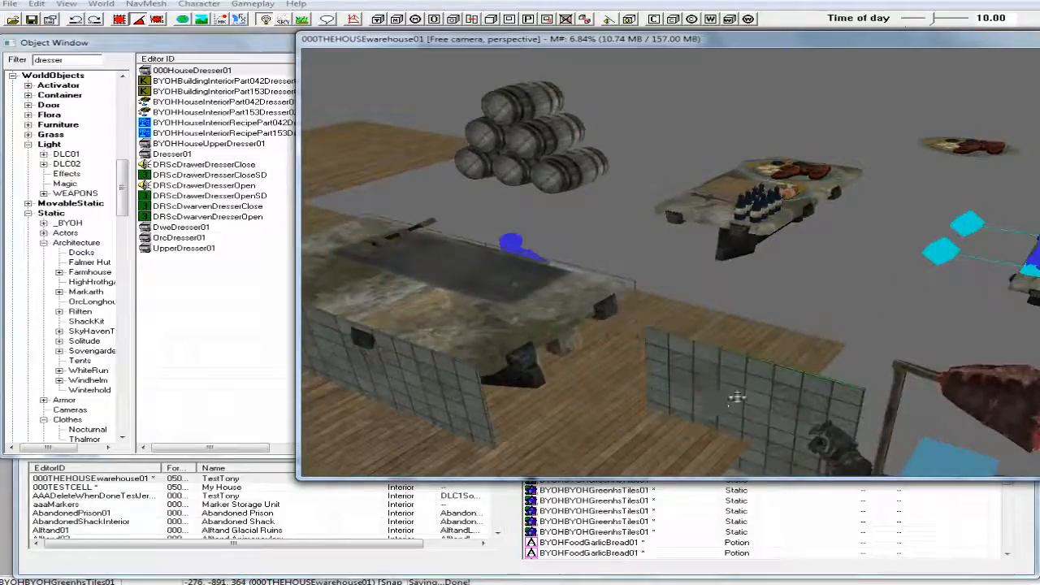
{"action": "right_click_drag", "start_coordinate": [731, 399], "coordinate": [768, 399]}
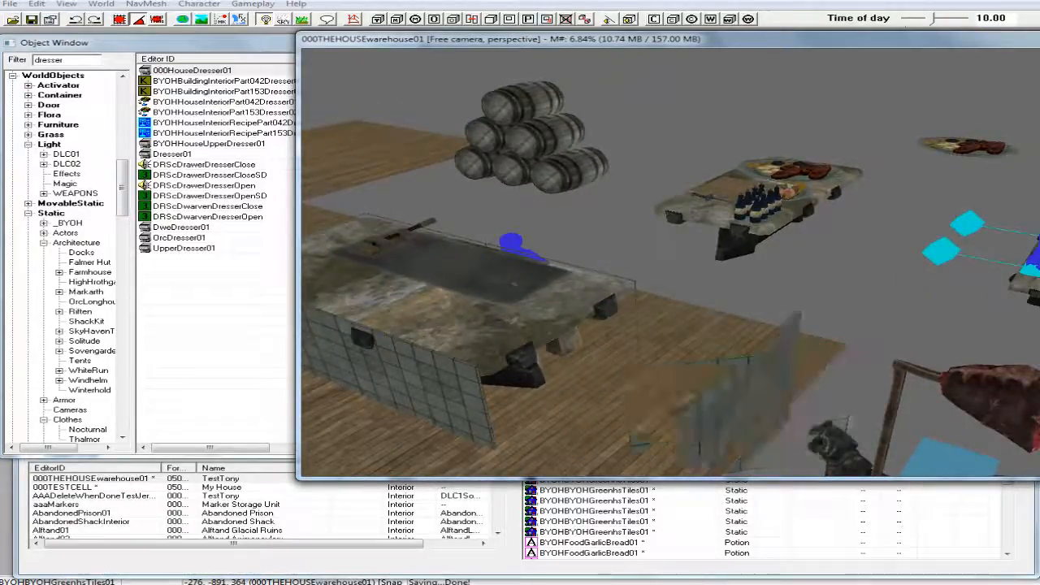
{"action": "left_click_drag", "start_coordinate": [731, 399], "coordinate": [560, 341]}
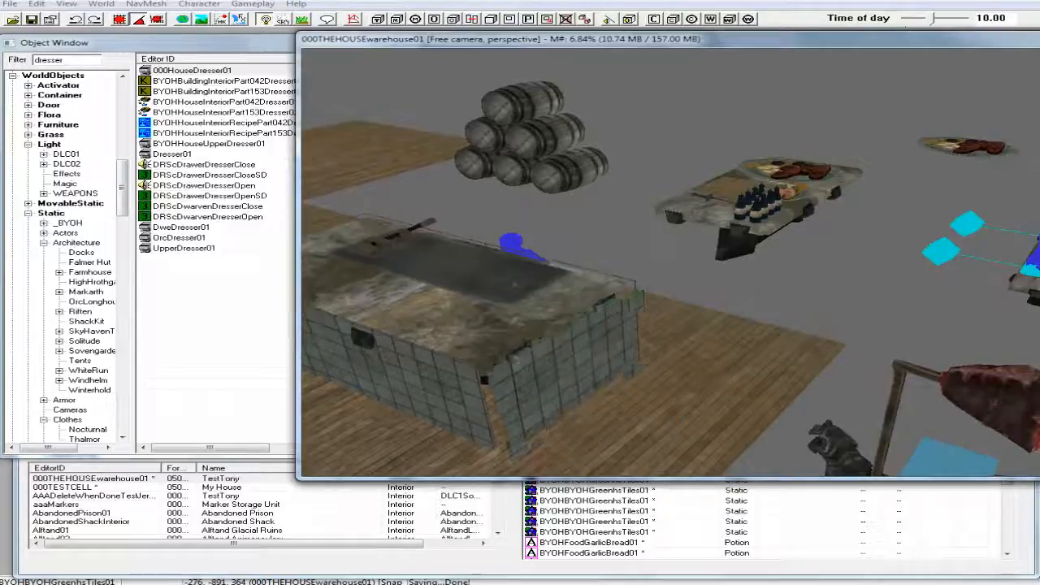
Step: Fine-adjust the newly placed end panel so it lines up with the slab's edge and corner
{"action": "middle_click_drag", "start_coordinate": [542, 366], "coordinate": [487, 379], "text": "shift"}
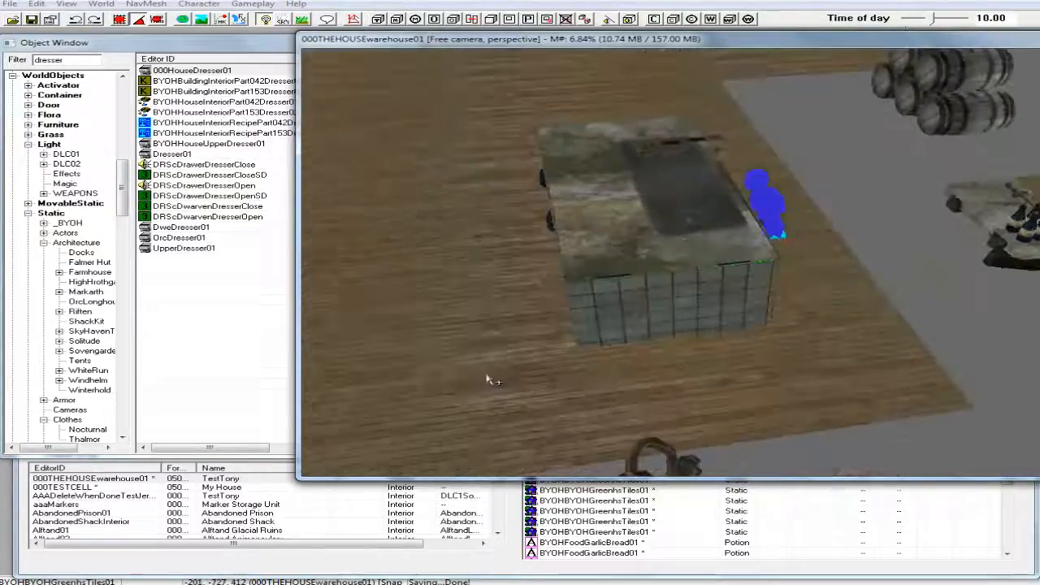
{"action": "middle_click_drag", "start_coordinate": [583, 364], "coordinate": [564, 360]}
{"action": "scroll", "coordinate": [565, 359], "scroll_direction": "up", "scroll_amount": 3}
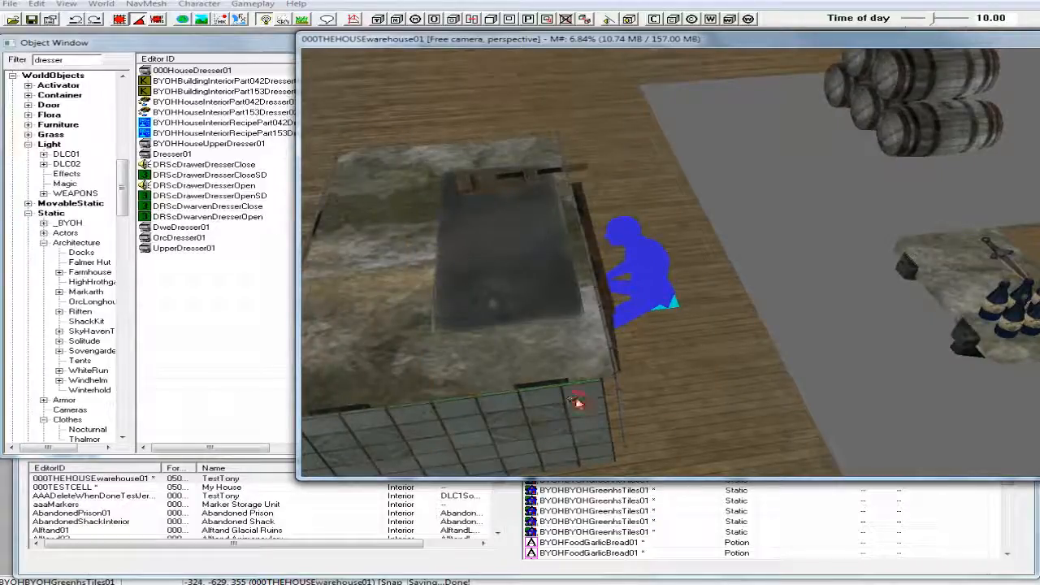
{"action": "mouse_move", "coordinate": [575, 400]}
{"action": "left_mouse_down"}
{"action": "mouse_move", "coordinate": [592, 378]}
{"action": "mouse_move", "coordinate": [587, 387]}
{"action": "left_mouse_up"}
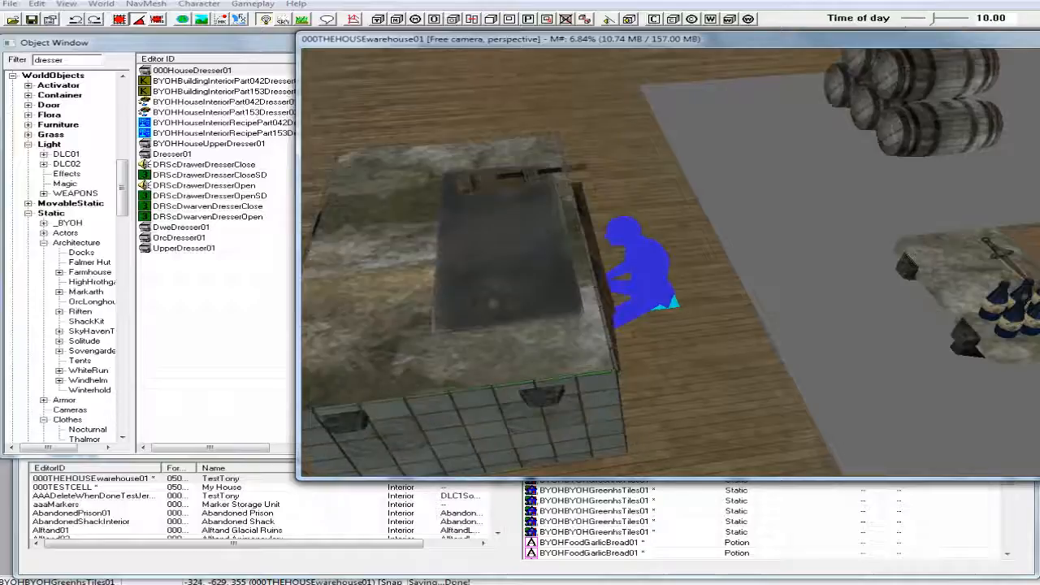
Step: Delete the ShipKatariahWoodFloor01 floor section beneath the bench
{"action": "middle_click_drag", "start_coordinate": [588, 388], "coordinate": [409, 380], "text": "shift"}
{"action": "scroll", "coordinate": [423, 359], "scroll_direction": "down", "scroll_amount": 2}
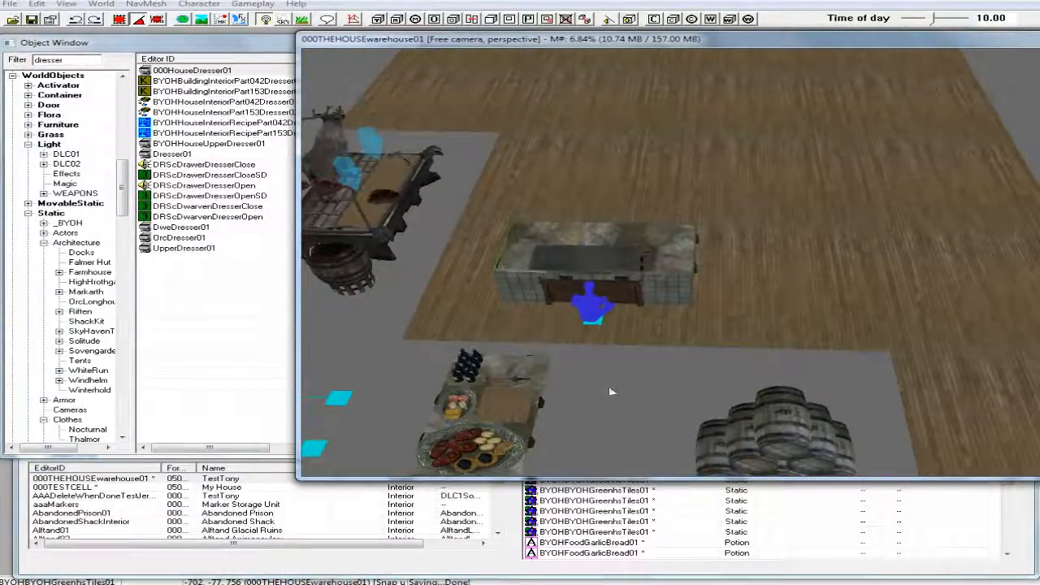
{"action": "left_click", "coordinate": [617, 344]}
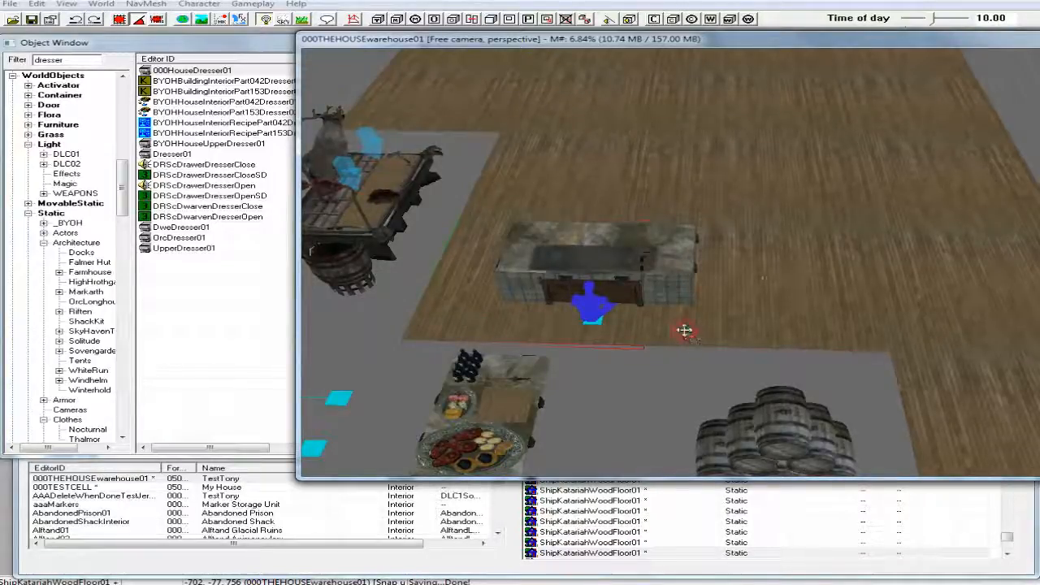
{"action": "key", "text": "Delete"}
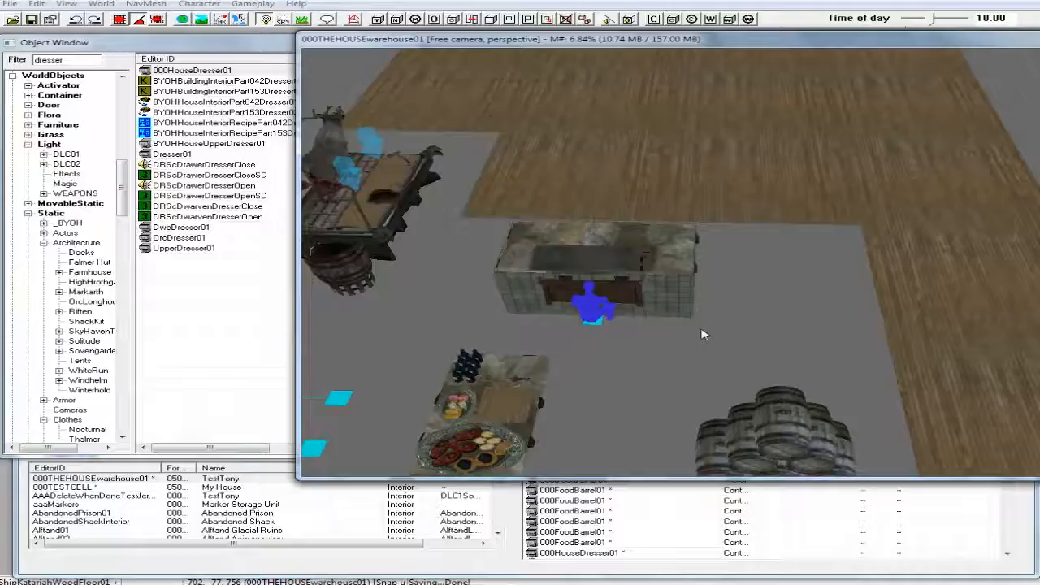
Step: Select the whole bench assembly, including its slab, workbench and tile panels, and copy it
{"action": "middle_click_drag", "start_coordinate": [694, 332], "coordinate": [693, 375], "text": "shift"}
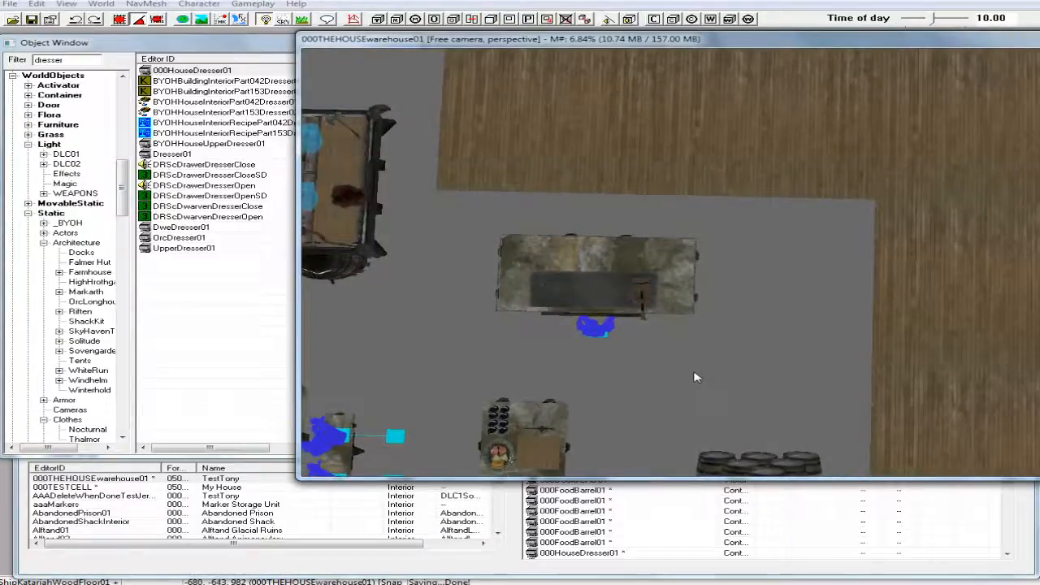
{"action": "scroll", "coordinate": [693, 377], "scroll_direction": "down", "scroll_amount": 1}
{"action": "left_click_drag", "start_coordinate": [483, 221], "coordinate": [727, 339]}
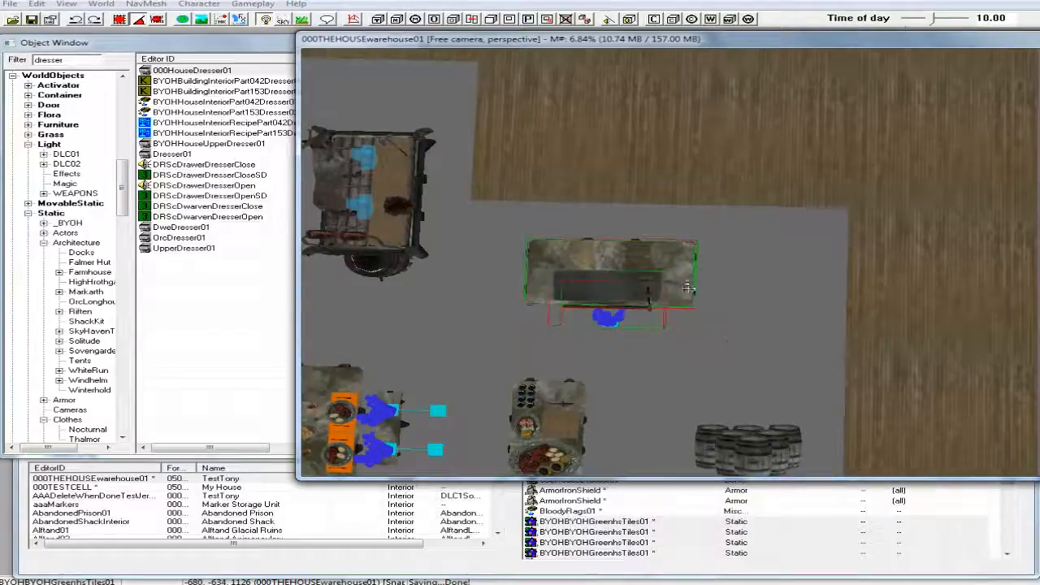
{"action": "right_click", "coordinate": [668, 280]}
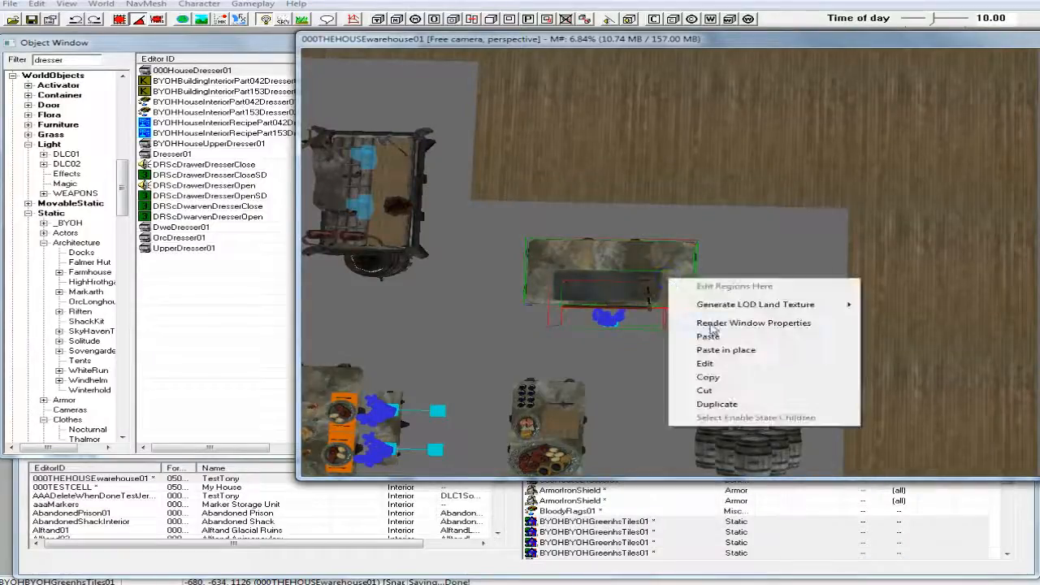
{"action": "left_click", "coordinate": [711, 377]}
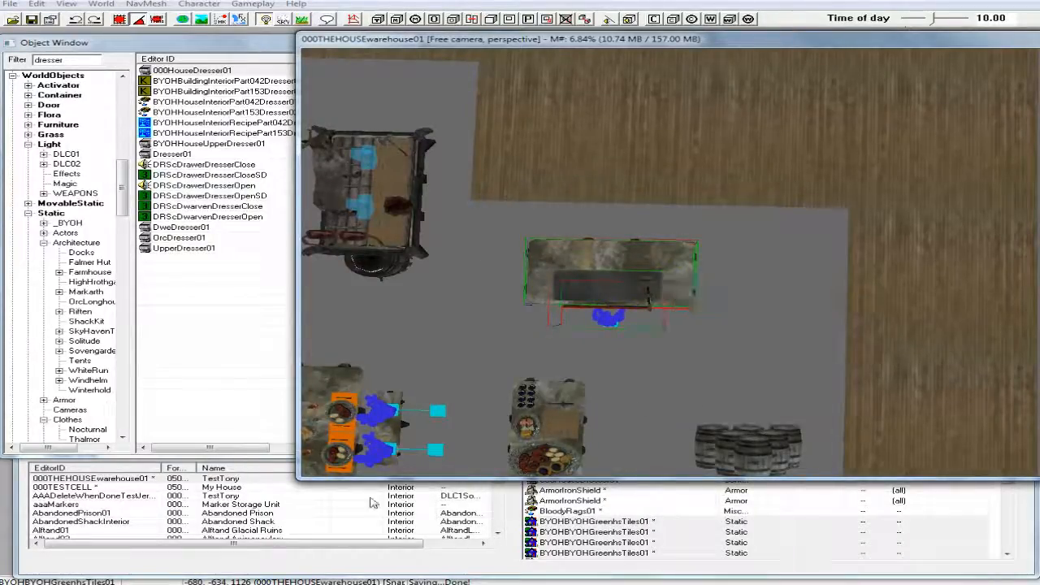
Step: Load the 000TESTCELL interior and paste the copied bench assembly onto the open stone floor
{"action": "left_click", "coordinate": [94, 487]}
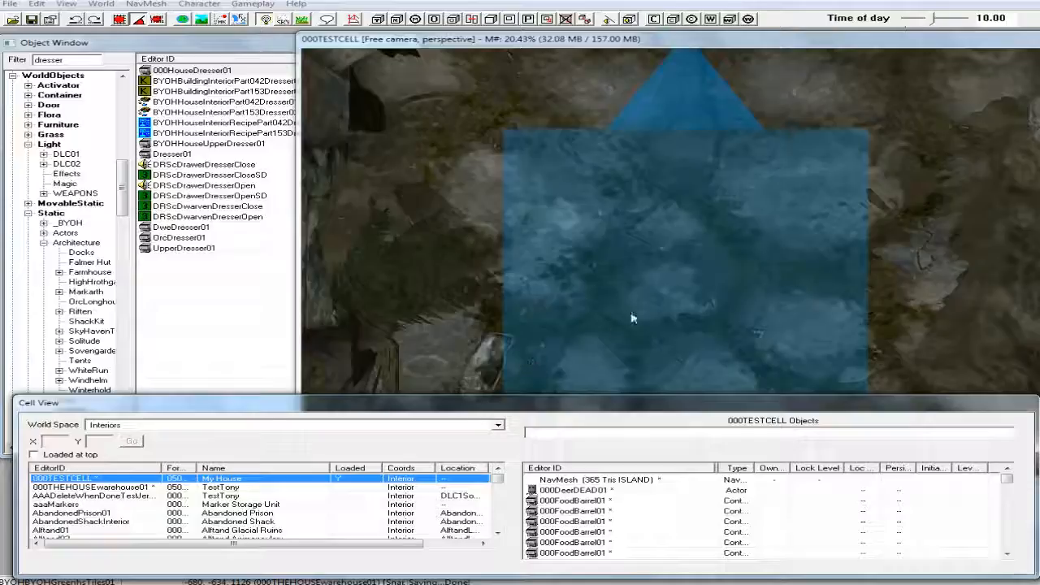
{"action": "left_click", "coordinate": [632, 318]}
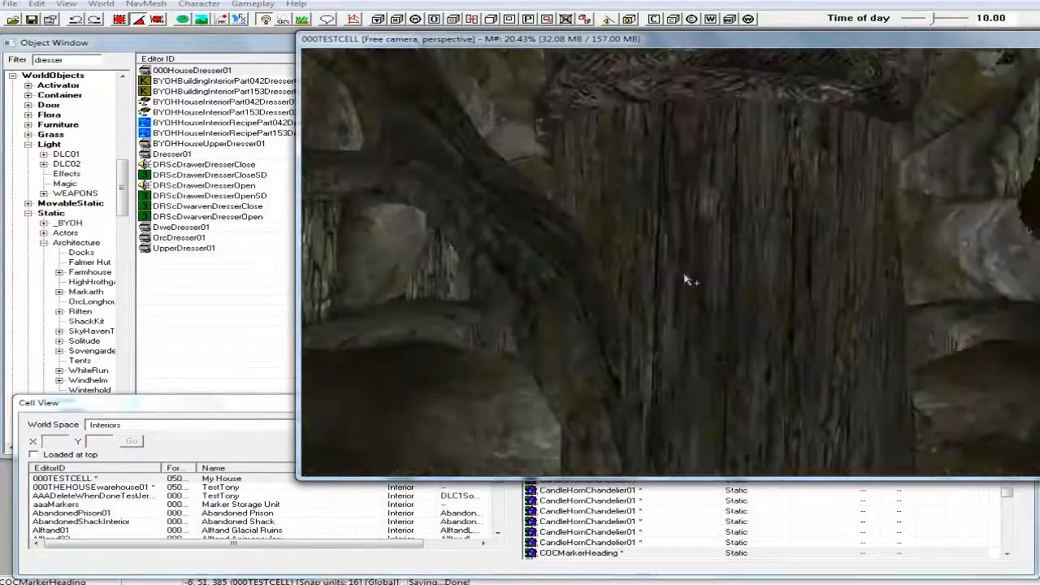
{"action": "scroll", "coordinate": [689, 280], "scroll_direction": "down", "scroll_amount": 4}
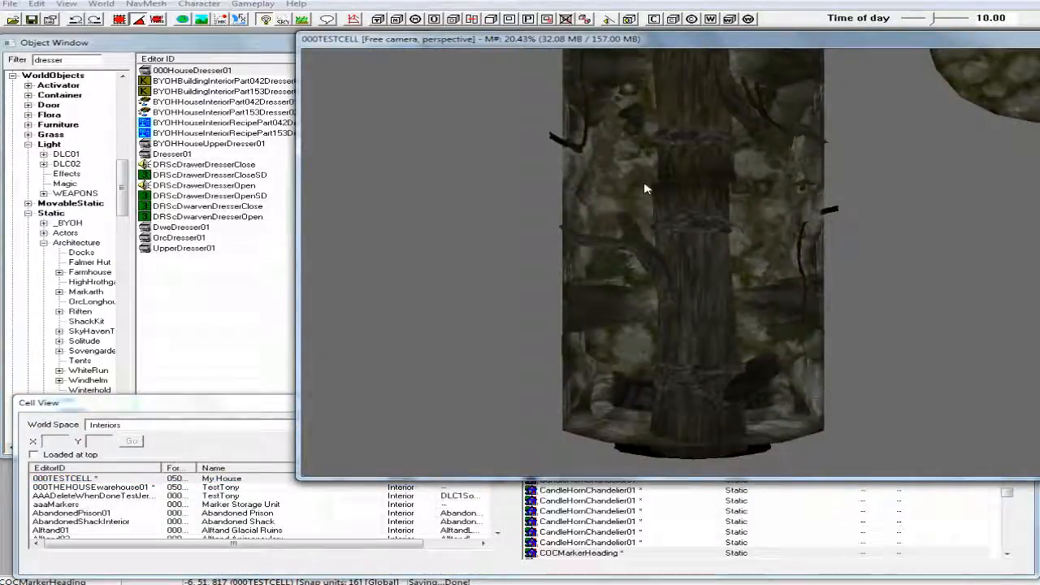
{"action": "middle_click_drag", "start_coordinate": [645, 188], "coordinate": [727, 320]}
{"action": "left_click", "coordinate": [627, 315]}
{"action": "middle_click_drag", "start_coordinate": [627, 314], "coordinate": [361, 292], "text": "shift"}
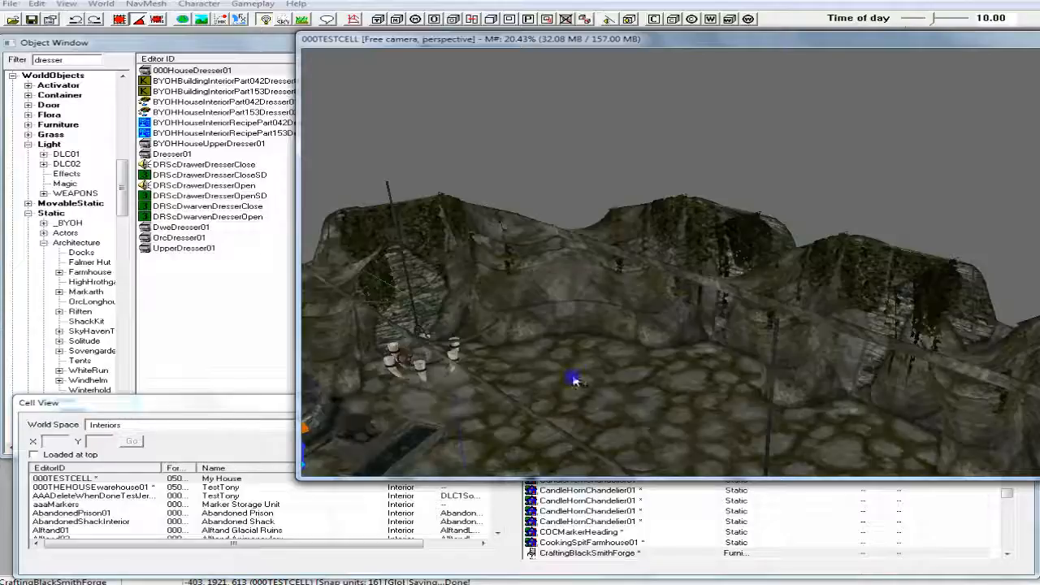
{"action": "left_click", "coordinate": [574, 376]}
{"action": "right_click", "coordinate": [574, 375]}
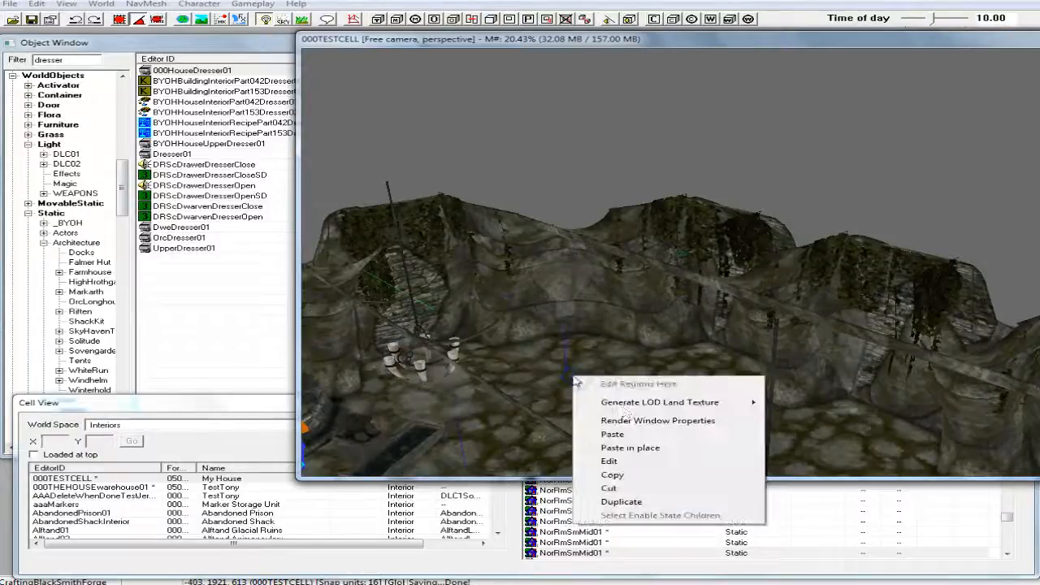
{"action": "left_click", "coordinate": [619, 436]}
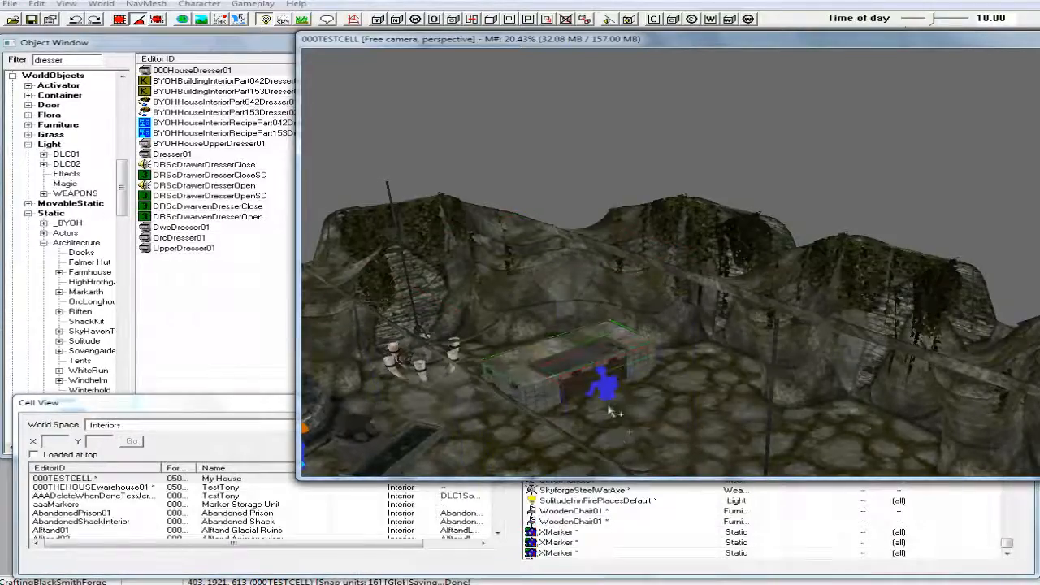
Step: Raise the pasted bench assembly along the Z axis so its base sits on the stone floor
{"action": "scroll", "coordinate": [610, 410], "scroll_direction": "up", "scroll_amount": 4}
{"action": "scroll", "coordinate": [605, 408], "scroll_direction": "up", "scroll_amount": 4}
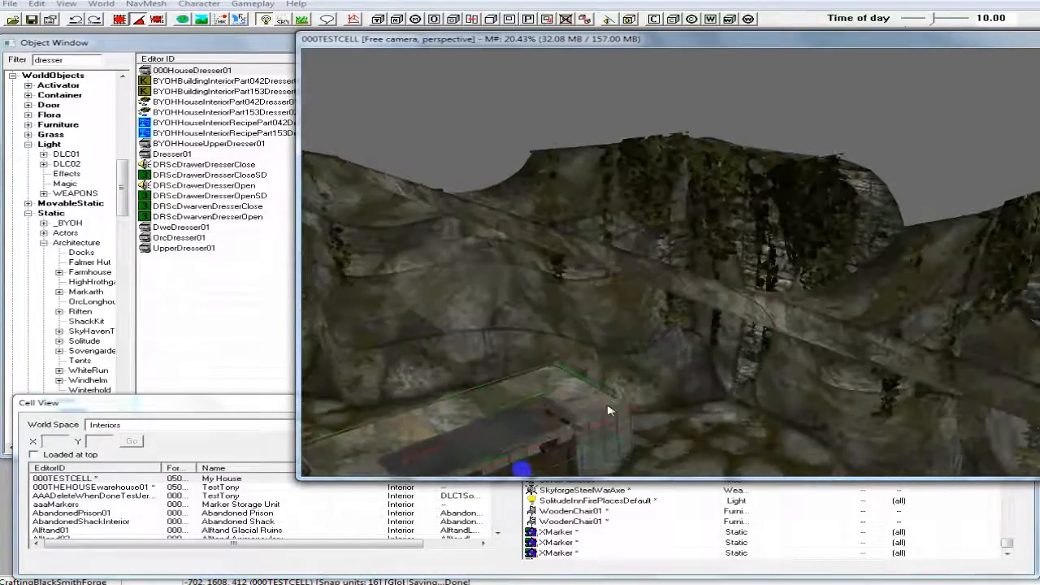
{"action": "key", "text": "c"}
{"action": "right_click_drag", "start_coordinate": [615, 338], "coordinate": [615, 334]}
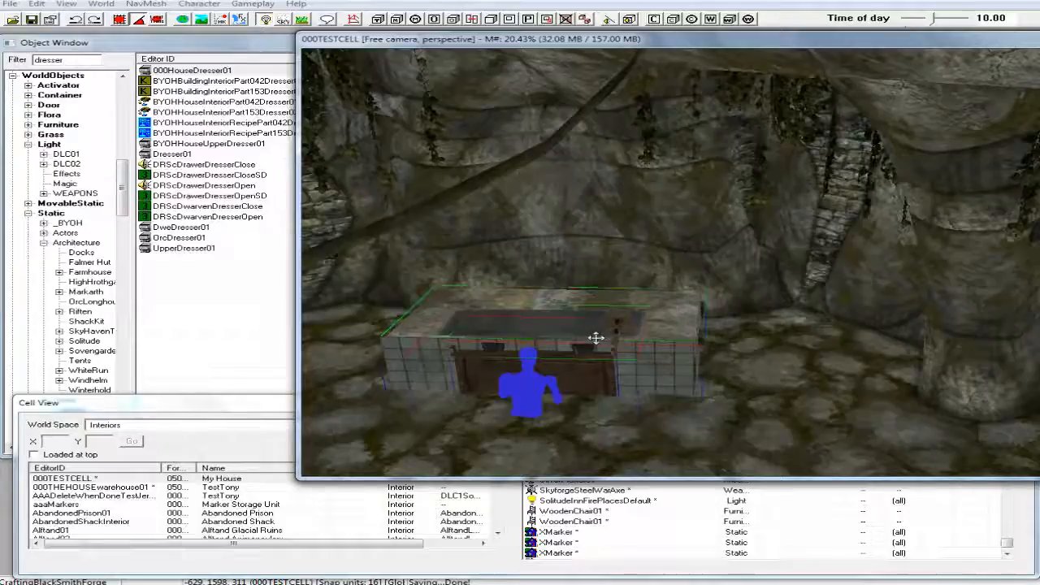
{"action": "key", "text": "z"}
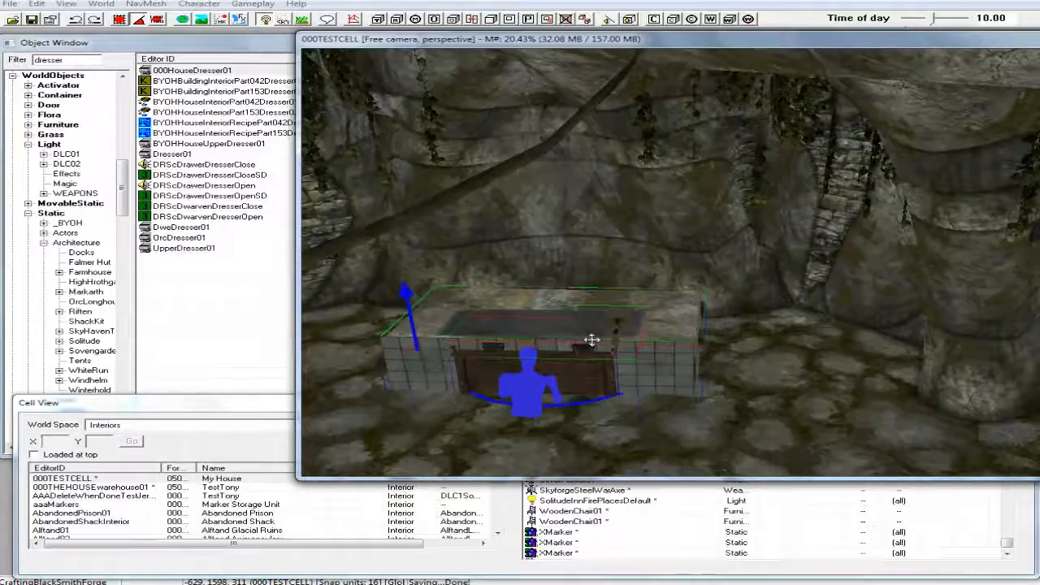
{"action": "mouse_move", "coordinate": [593, 346]}
{"action": "left_mouse_down"}
{"action": "mouse_move", "coordinate": [593, 314]}
{"action": "mouse_move", "coordinate": [593, 333]}
{"action": "mouse_move", "coordinate": [589, 327]}
{"action": "left_mouse_up"}
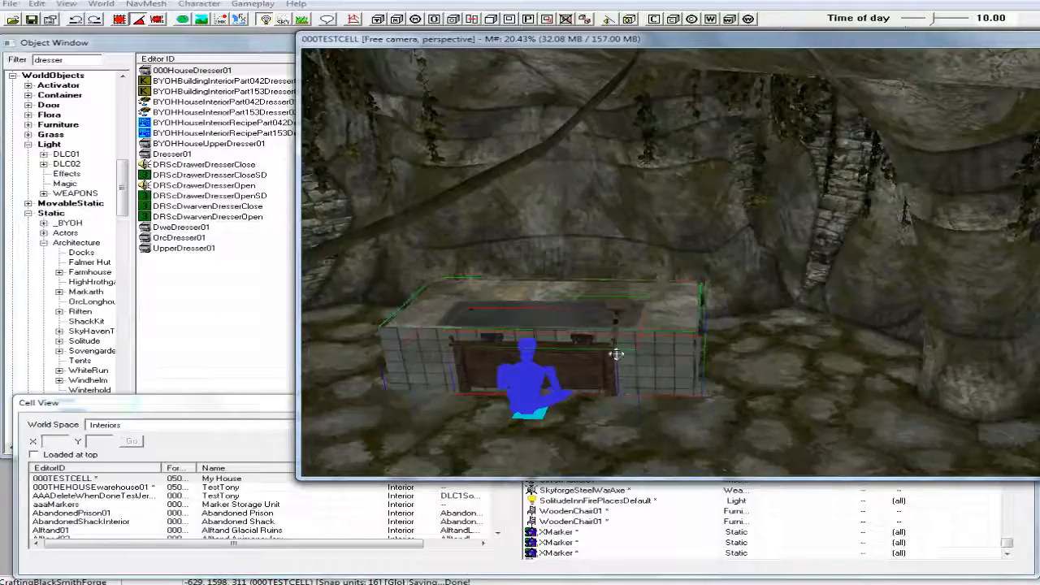
Step: Select the front tile panel beside the wooden doors and nudge it slightly to align with the slab
{"action": "scroll", "coordinate": [605, 370], "scroll_direction": "up", "scroll_amount": 5}
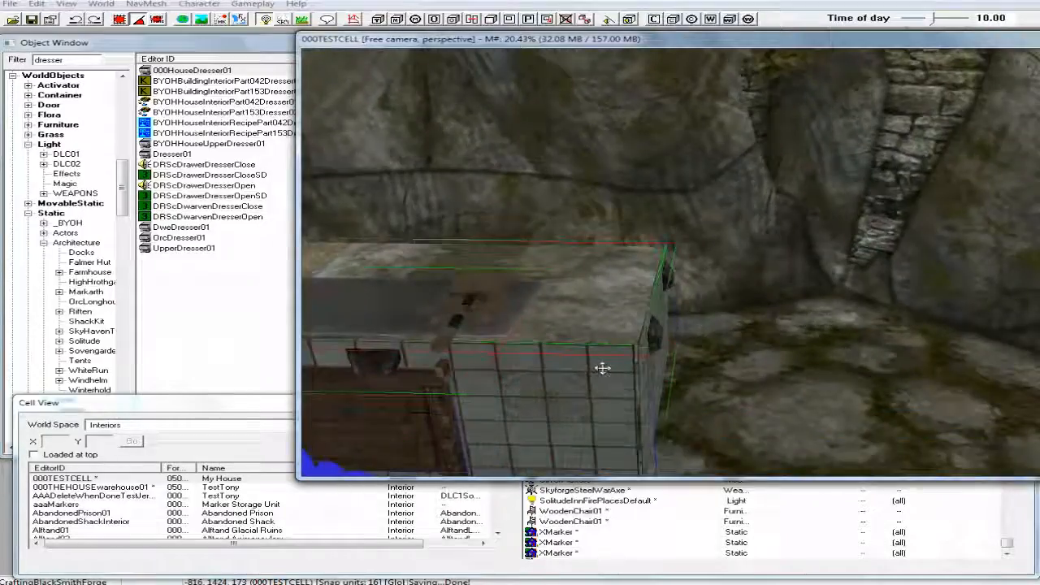
{"action": "middle_click_drag", "start_coordinate": [602, 368], "coordinate": [602, 365]}
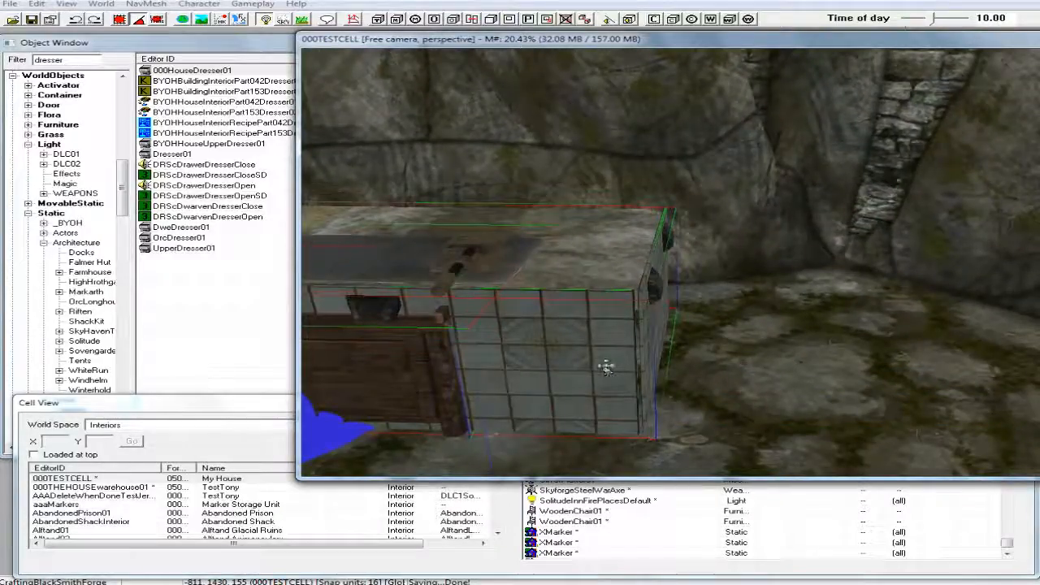
{"action": "mouse_move", "coordinate": [610, 365]}
{"action": "middle_mouse_down", "text": "shift"}
{"action": "mouse_move", "coordinate": [631, 364]}
{"action": "mouse_move", "coordinate": [610, 365]}
{"action": "mouse_move", "coordinate": [622, 368]}
{"action": "middle_mouse_up", "text": "shift"}
{"action": "left_click", "coordinate": [602, 343]}
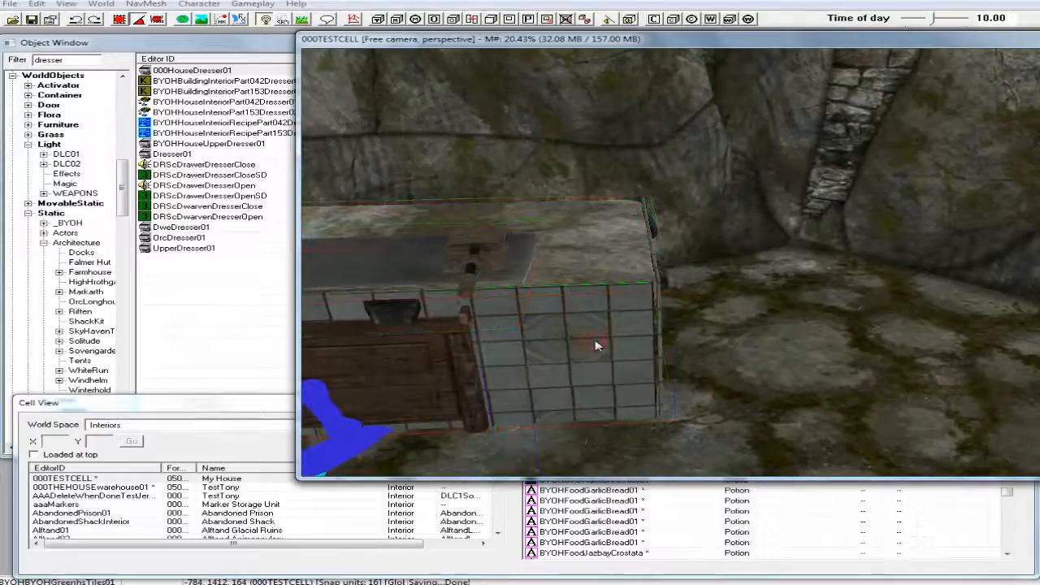
{"action": "mouse_move", "coordinate": [580, 330]}
{"action": "left_mouse_down"}
{"action": "mouse_move", "coordinate": [583, 354]}
{"action": "mouse_move", "coordinate": [580, 321]}
{"action": "left_mouse_up"}
{"action": "middle_click_drag", "start_coordinate": [580, 321], "coordinate": [603, 359]}
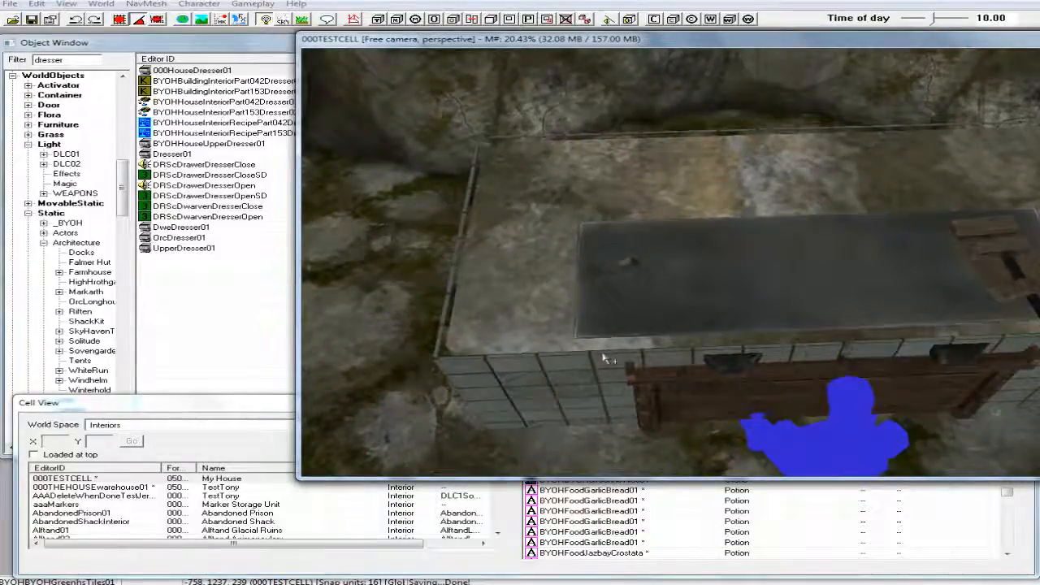
Step: Select all pieces of the bench assembly, including the slab, workbench and tile panels, and reposition it against the rock wall
{"action": "scroll", "coordinate": [602, 358], "scroll_direction": "down", "scroll_amount": 5}
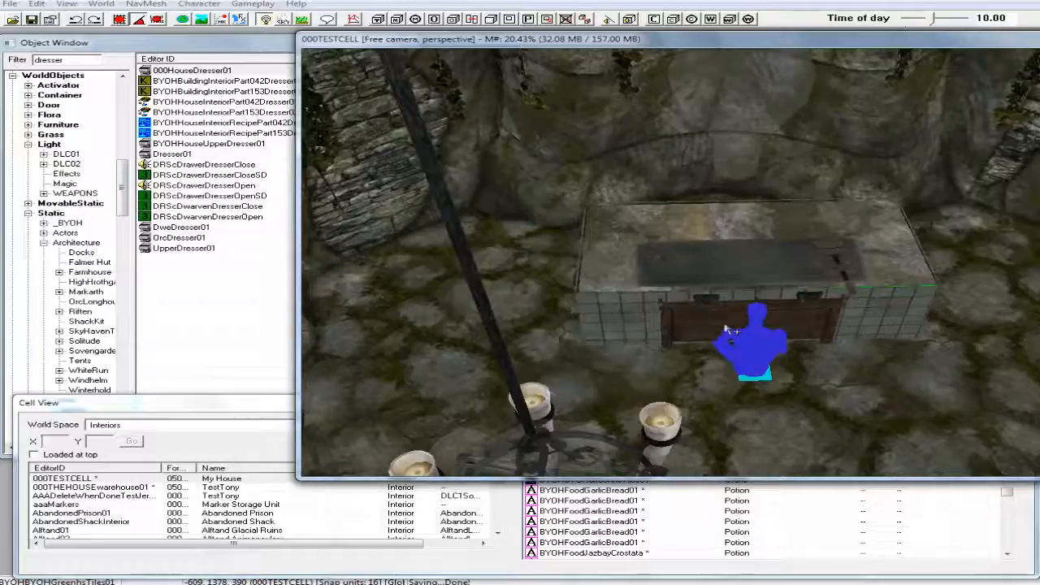
{"action": "left_click", "coordinate": [625, 311]}
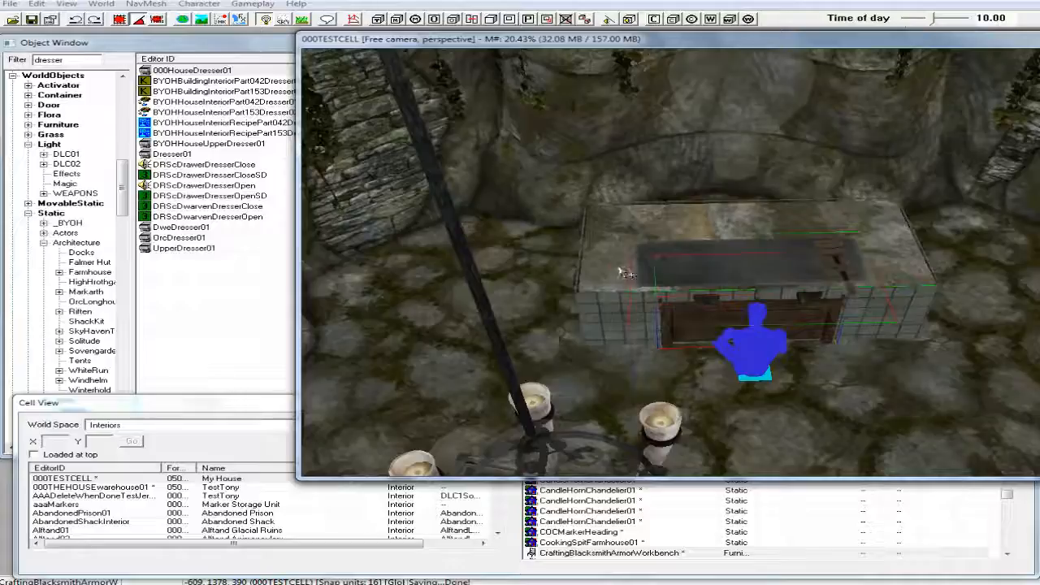
{"action": "left_click", "coordinate": [624, 274]}
{"action": "left_click", "coordinate": [580, 273], "text": "ctrl"}
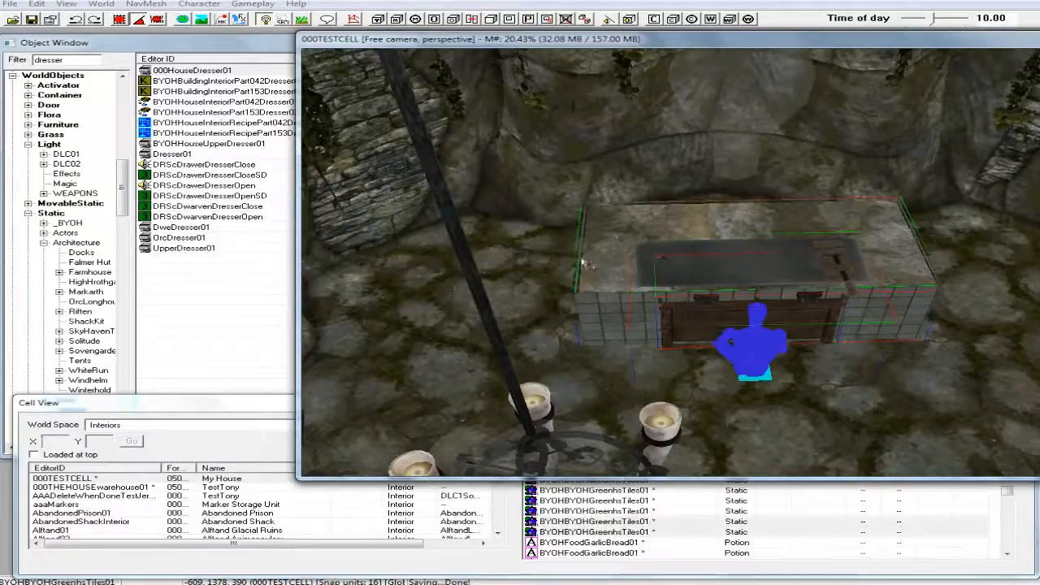
{"action": "left_click", "coordinate": [652, 207], "text": "ctrl"}
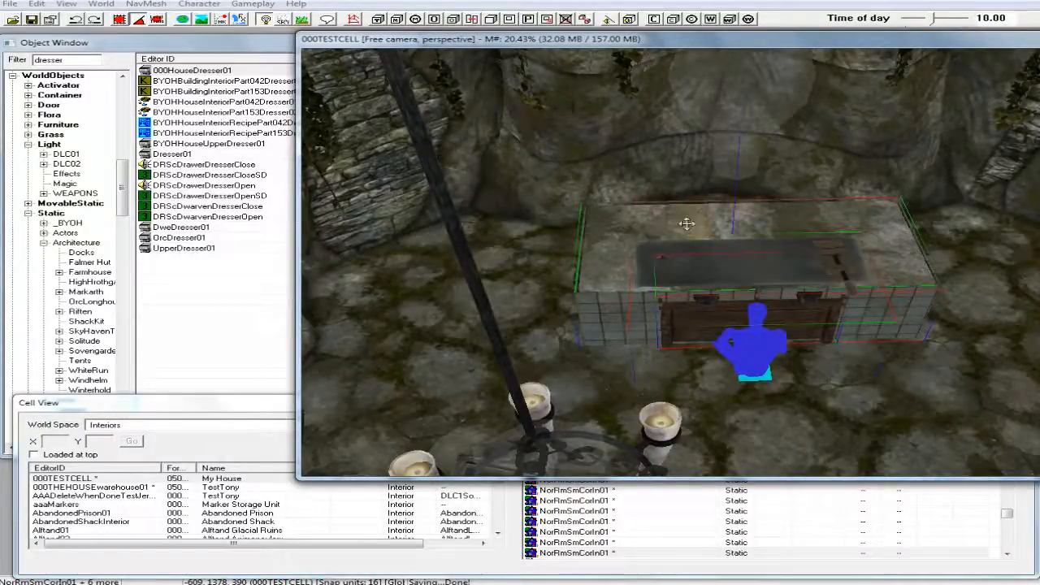
{"action": "scroll", "coordinate": [686, 224], "scroll_direction": "up", "scroll_amount": 4}
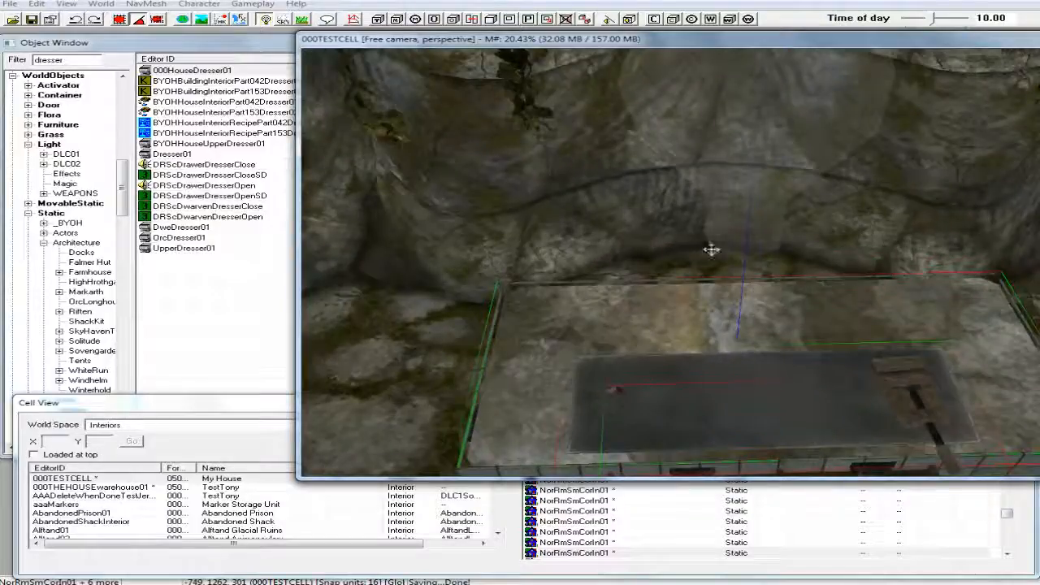
{"action": "left_click", "coordinate": [624, 280]}
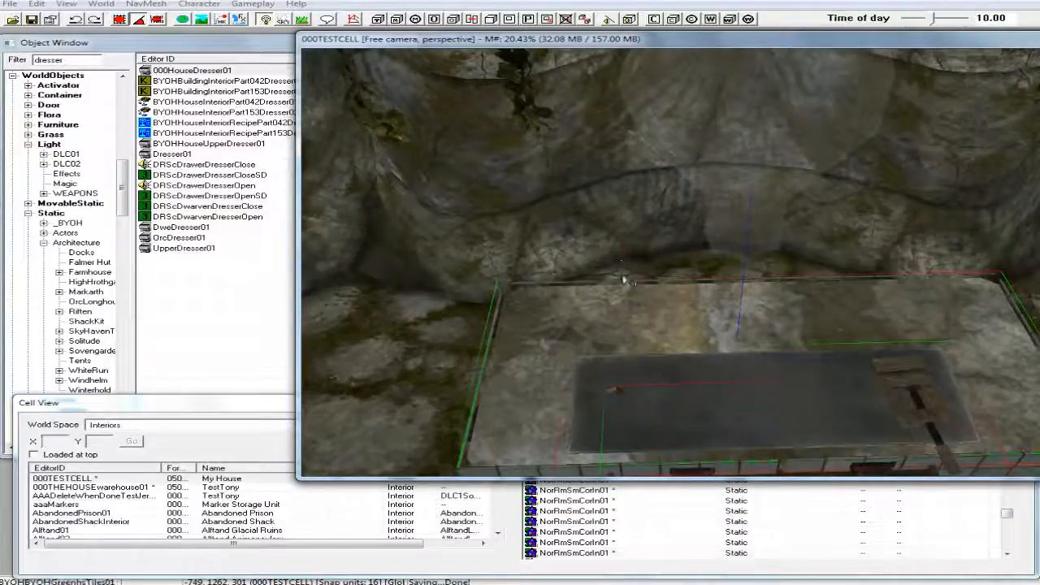
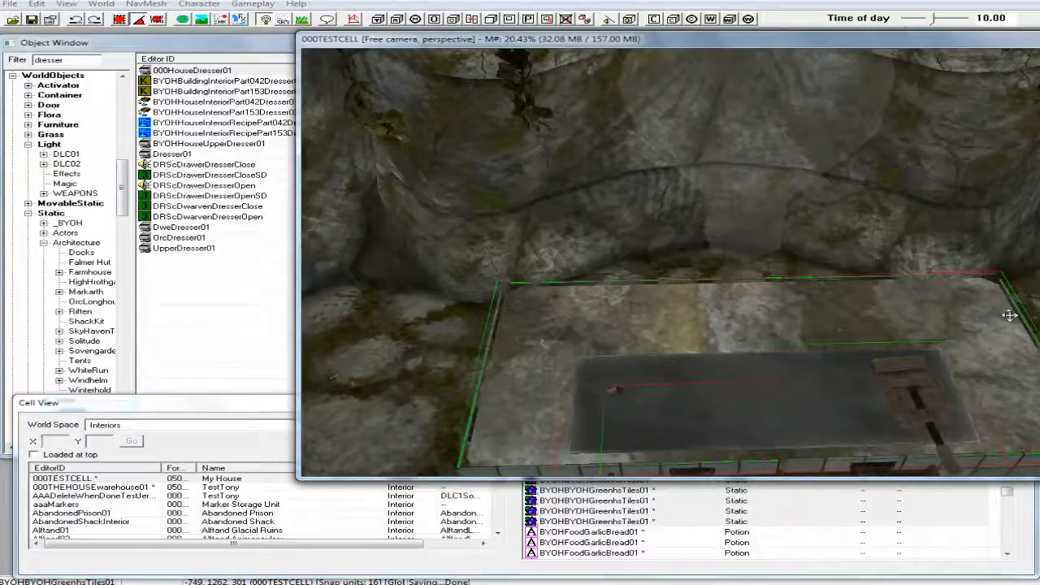
{"action": "scroll", "coordinate": [1007, 320], "scroll_direction": "down", "scroll_amount": 2}
{"action": "scroll", "coordinate": [1007, 321], "scroll_direction": "down", "scroll_amount": 3}
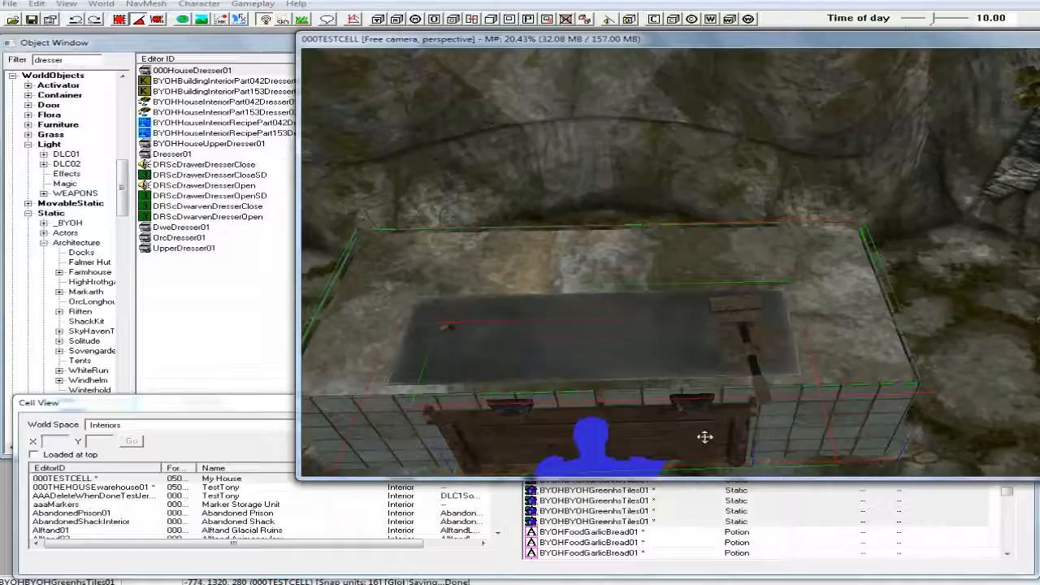
{"action": "middle_click_drag", "start_coordinate": [704, 435], "coordinate": [697, 422]}
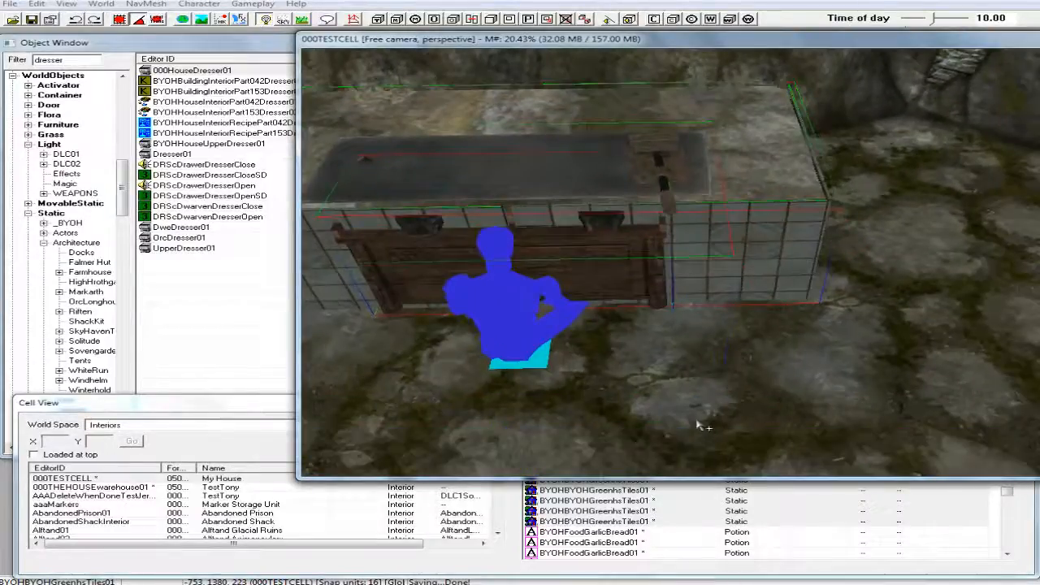
{"action": "scroll", "coordinate": [695, 416], "scroll_direction": "up", "scroll_amount": 3}
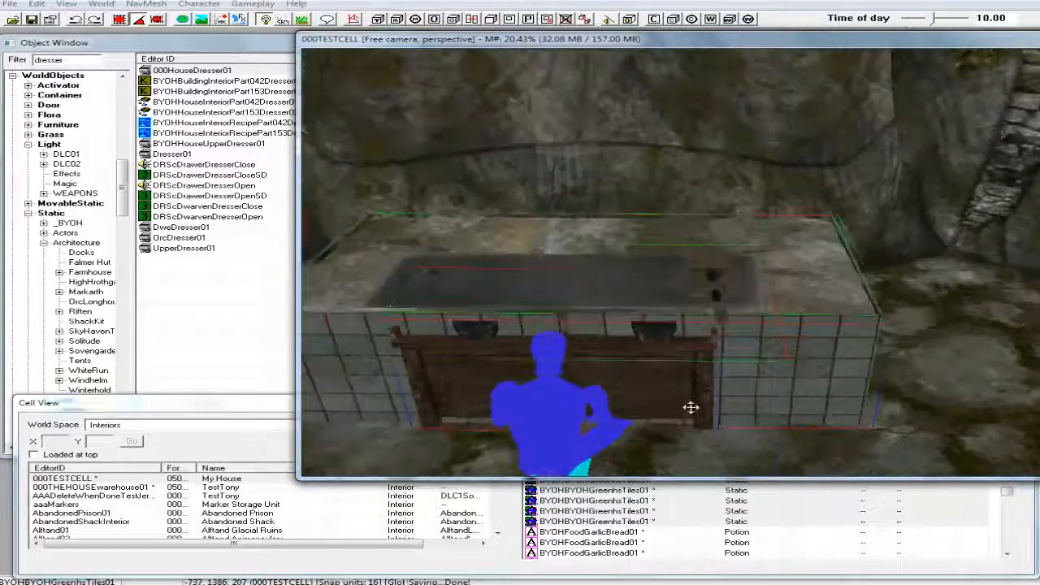
{"action": "middle_click_drag", "start_coordinate": [690, 407], "coordinate": [691, 413]}
{"action": "left_click_drag", "start_coordinate": [587, 362], "coordinate": [571, 307]}
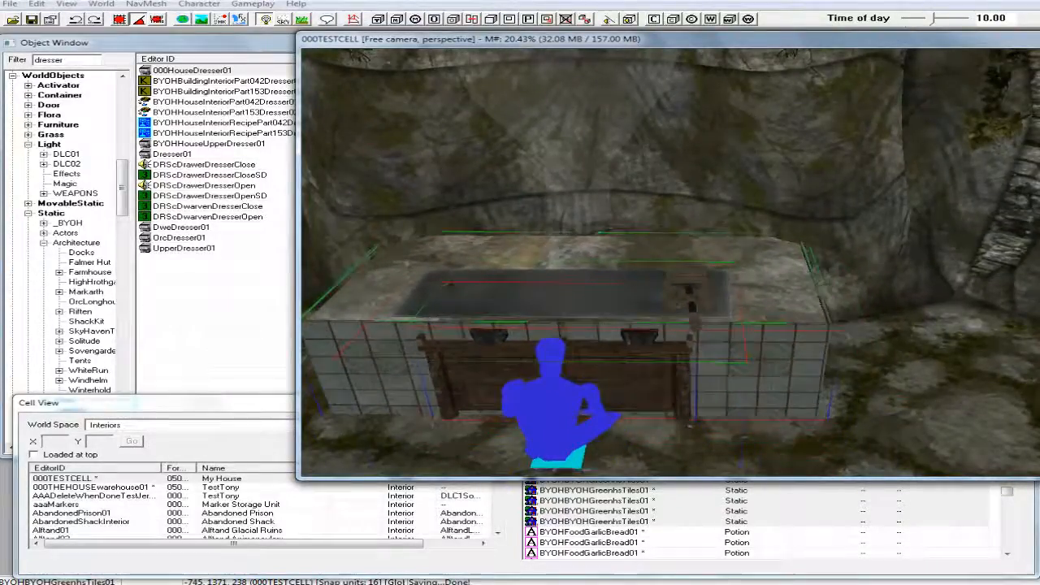
{"action": "left_click_drag", "start_coordinate": [571, 307], "coordinate": [566, 319]}
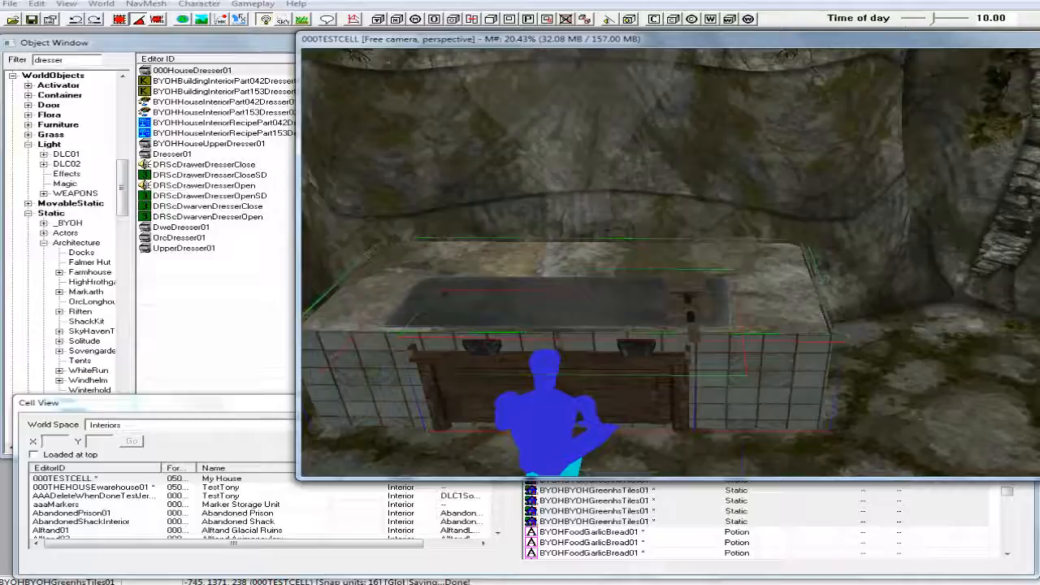
Step: Check the bench and surrounding room under the cell's own lighting, and restore the bright view
{"action": "scroll", "coordinate": [564, 303], "scroll_direction": "down", "scroll_amount": 3}
{"action": "middle_click_drag", "start_coordinate": [563, 304], "coordinate": [536, 345], "text": "shift"}
{"action": "scroll", "coordinate": [536, 344], "scroll_direction": "down", "scroll_amount": 4}
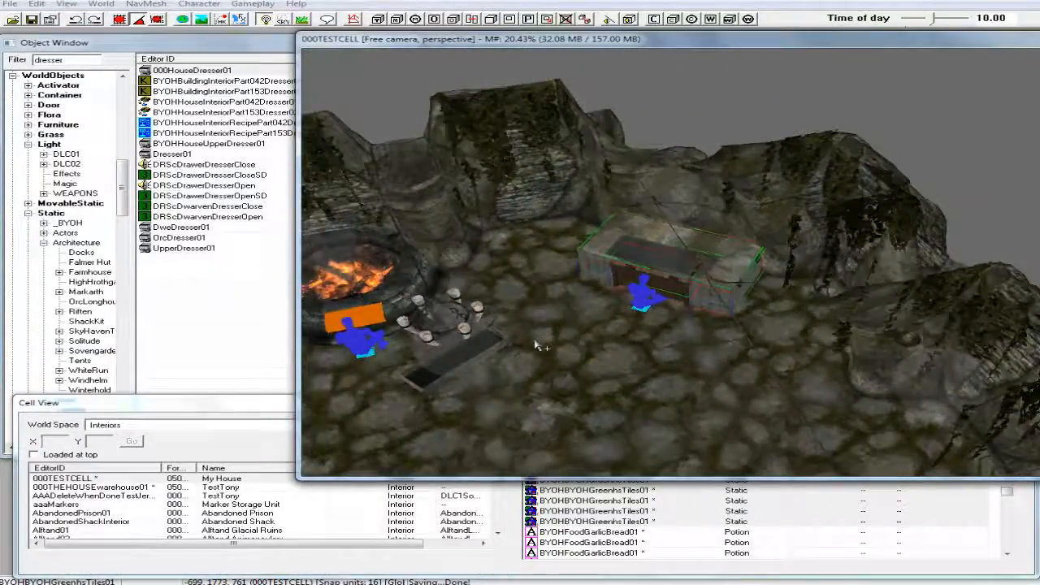
{"action": "key", "text": "a"}
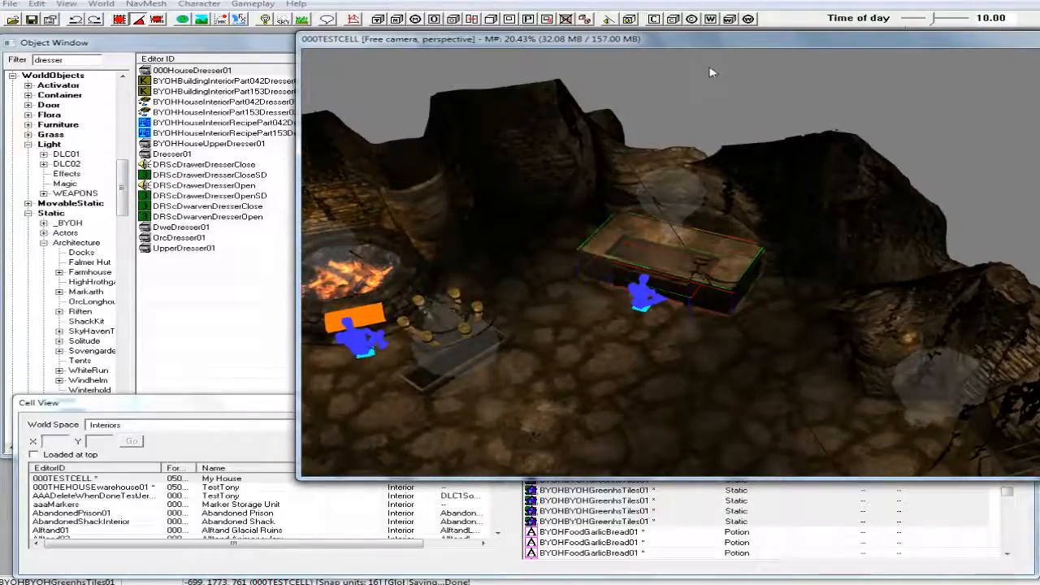
{"action": "middle_click_drag", "start_coordinate": [729, 143], "coordinate": [735, 63], "text": "shift"}
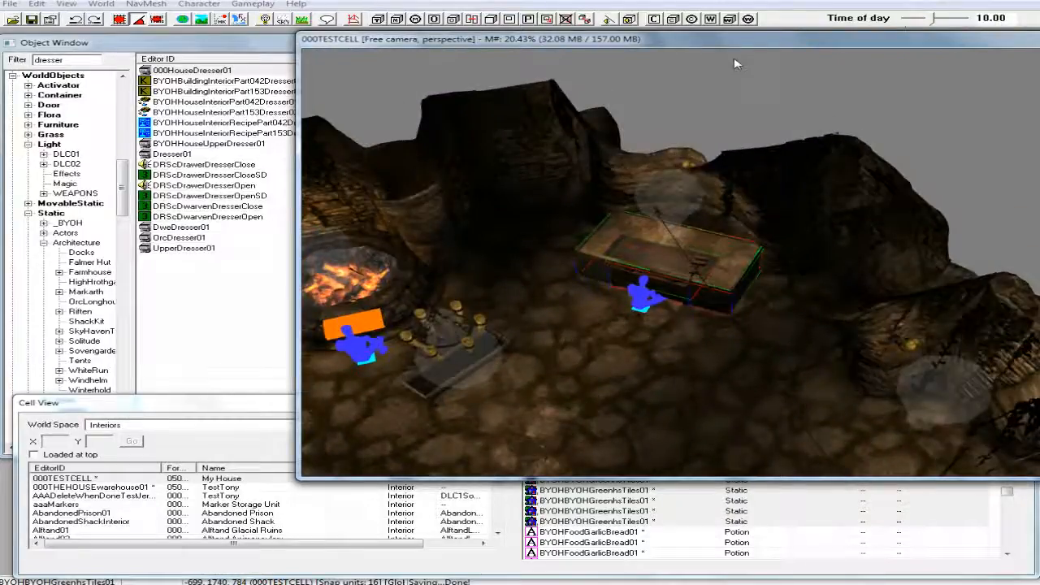
{"action": "left_click", "coordinate": [722, 44]}
{"action": "key", "text": "a"}
Step: Filter the objects for "smelter" and place CraftingSmelterMarker1 at the end wall of the room
{"action": "middle_click_drag", "start_coordinate": [657, 212], "coordinate": [768, 230], "text": "shift"}
{"action": "middle_click_drag", "start_coordinate": [780, 228], "coordinate": [736, 198]}
{"action": "scroll", "coordinate": [755, 191], "scroll_direction": "down", "scroll_amount": 2}
{"action": "scroll", "coordinate": [761, 190], "scroll_direction": "down", "scroll_amount": 2}
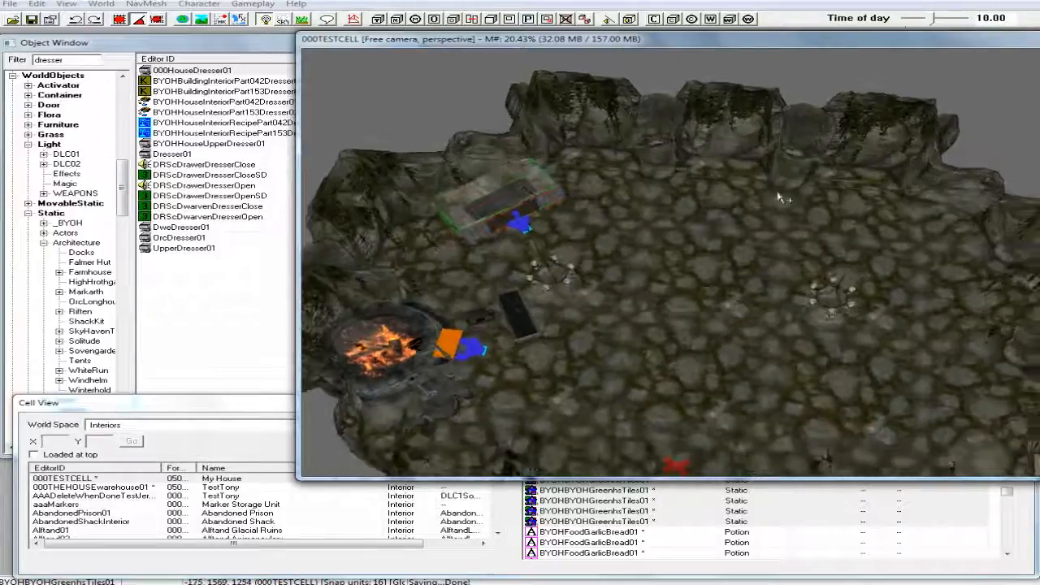
{"action": "middle_click_drag", "start_coordinate": [777, 198], "coordinate": [774, 221], "text": "shift"}
{"action": "left_click", "coordinate": [733, 221]}
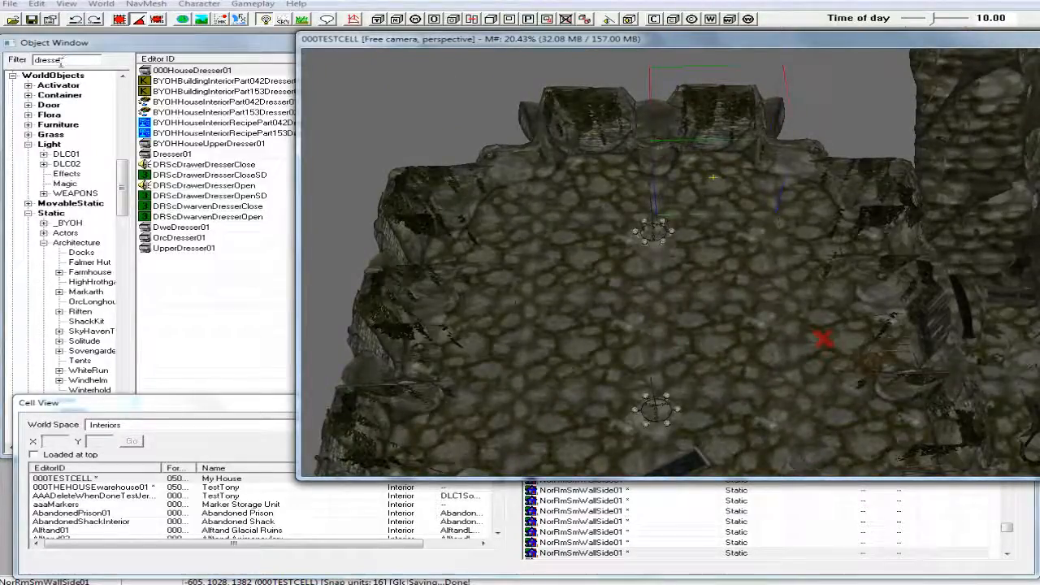
{"action": "left_click_drag", "start_coordinate": [65, 60], "coordinate": [16, 61]}
{"action": "type", "text": "smelter"}
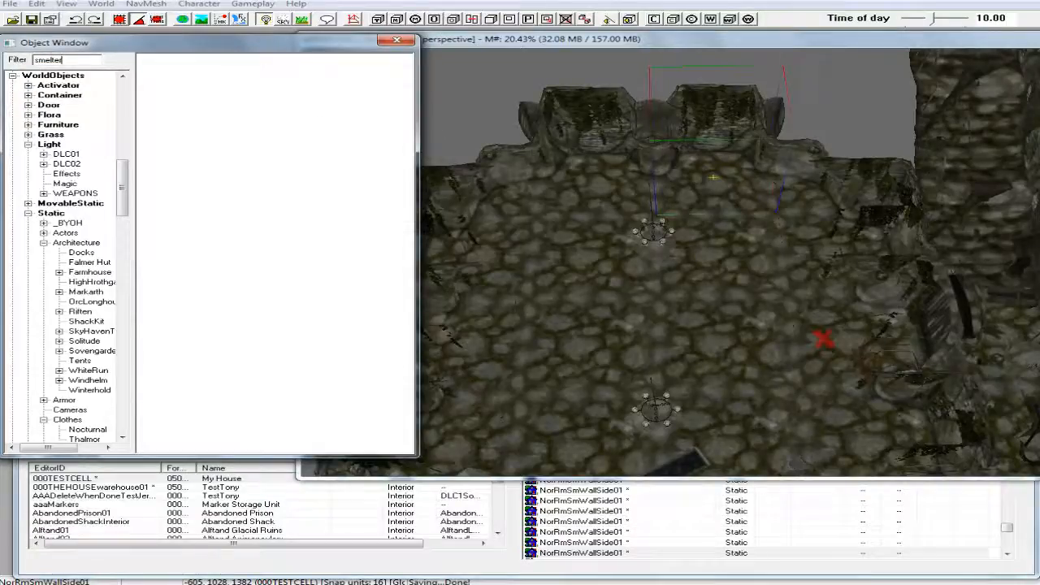
{"action": "left_click", "coordinate": [182, 133]}
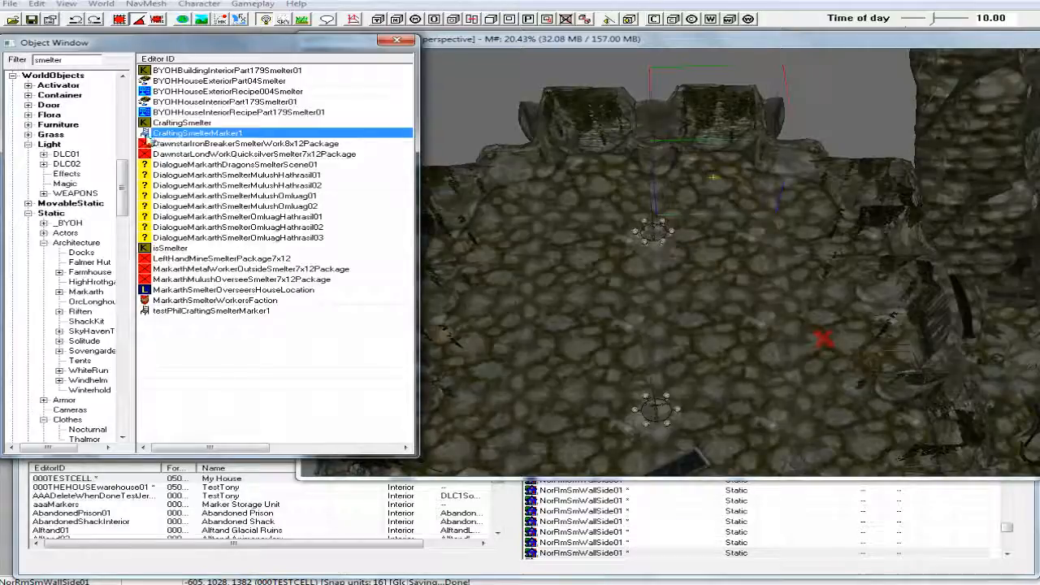
{"action": "mouse_move", "coordinate": [147, 138]}
{"action": "left_mouse_down"}
{"action": "mouse_move", "coordinate": [710, 226]}
{"action": "mouse_move", "coordinate": [714, 198]}
{"action": "left_mouse_up"}
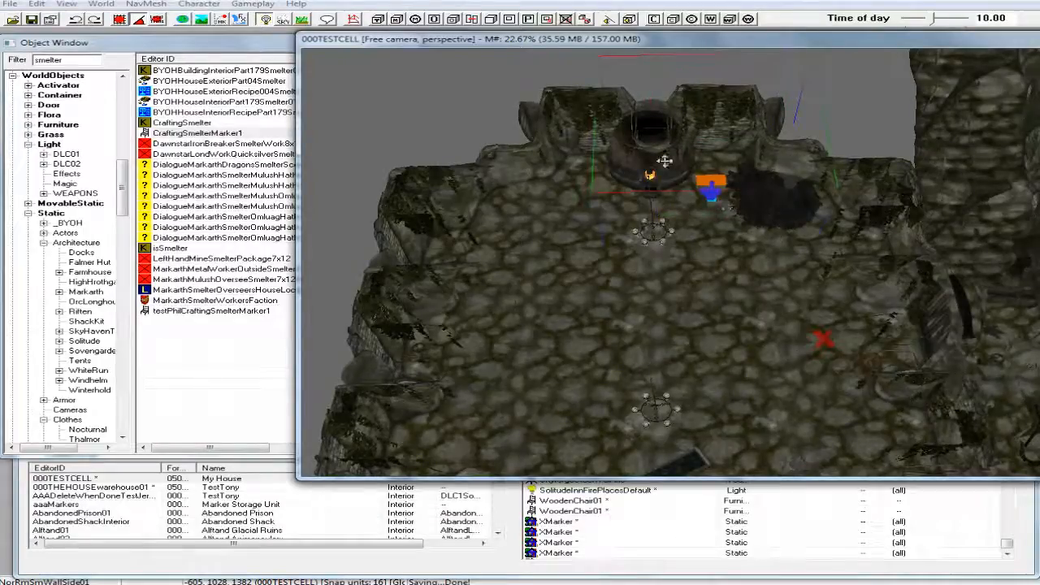
Step: Shift the smelter along the floor so it stands centred in front of the stone column between the vine-covered wall recesses
{"action": "mouse_move", "coordinate": [668, 167]}
{"action": "left_mouse_down"}
{"action": "mouse_move", "coordinate": [682, 176]}
{"action": "mouse_move", "coordinate": [666, 184]}
{"action": "mouse_move", "coordinate": [673, 176]}
{"action": "left_mouse_up"}
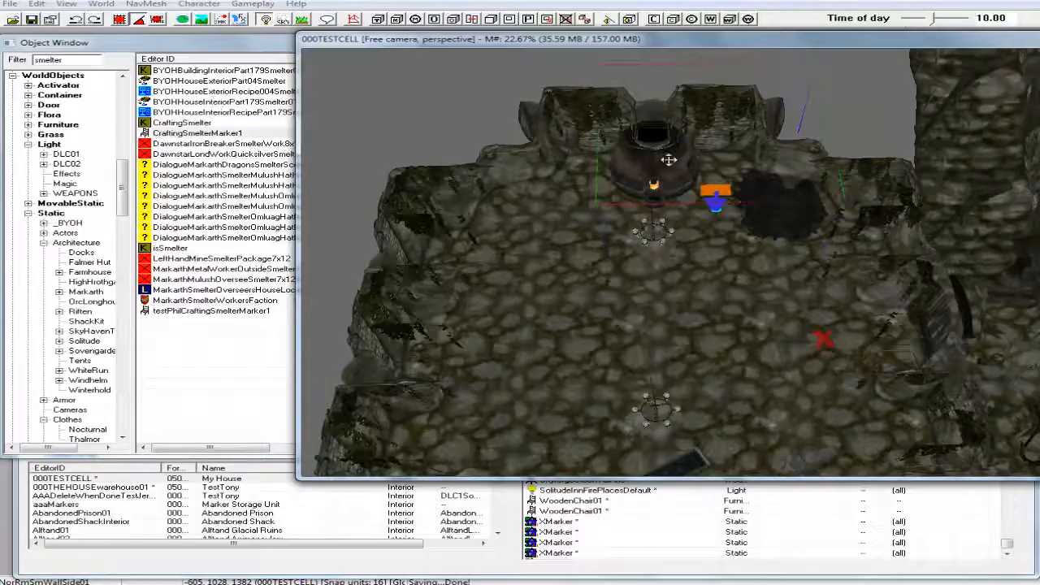
{"action": "scroll", "coordinate": [668, 160], "scroll_direction": "up", "scroll_amount": 6}
{"action": "middle_click_drag", "start_coordinate": [677, 143], "coordinate": [705, 140], "text": "shift"}
{"action": "scroll", "coordinate": [704, 139], "scroll_direction": "up", "scroll_amount": 3}
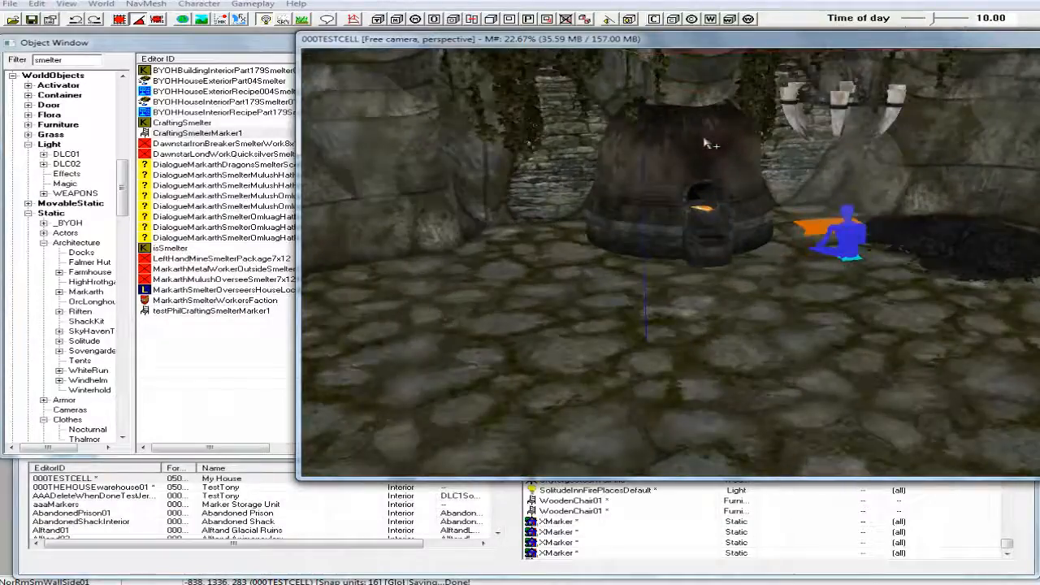
{"action": "left_click_drag", "start_coordinate": [704, 139], "coordinate": [710, 149]}
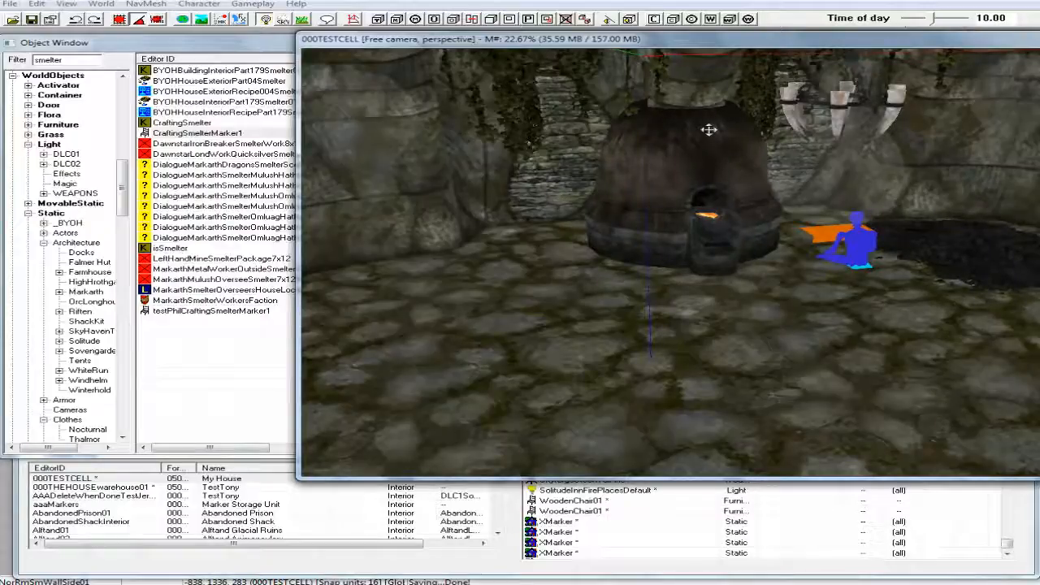
{"action": "mouse_move", "coordinate": [709, 133]}
{"action": "left_mouse_down"}
{"action": "mouse_move", "coordinate": [718, 128]}
{"action": "mouse_move", "coordinate": [706, 132]}
{"action": "mouse_move", "coordinate": [718, 148]}
{"action": "mouse_move", "coordinate": [706, 143]}
{"action": "left_mouse_up"}
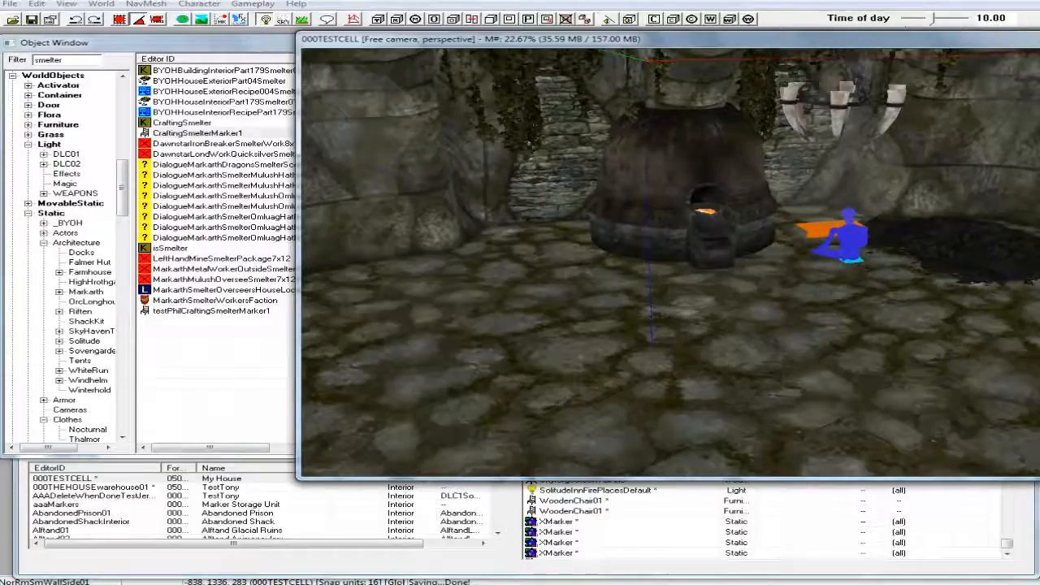
{"action": "scroll", "coordinate": [703, 125], "scroll_direction": "down", "scroll_amount": 3}
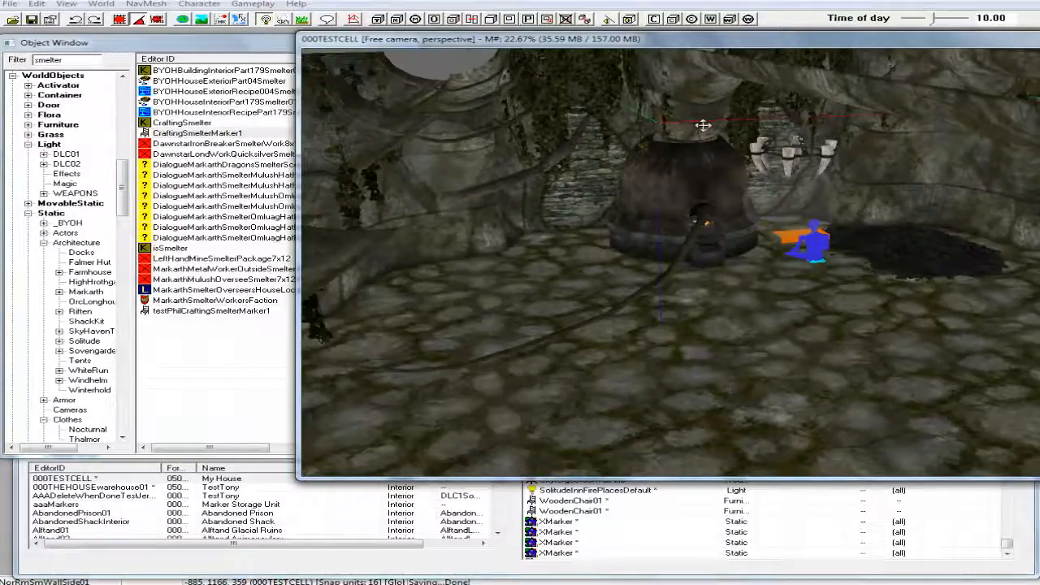
{"action": "scroll", "coordinate": [712, 140], "scroll_direction": "up", "scroll_amount": 2}
{"action": "middle_click_drag", "start_coordinate": [707, 135], "coordinate": [724, 116], "text": "shift"}
{"action": "scroll", "coordinate": [741, 137], "scroll_direction": "up", "scroll_amount": 1}
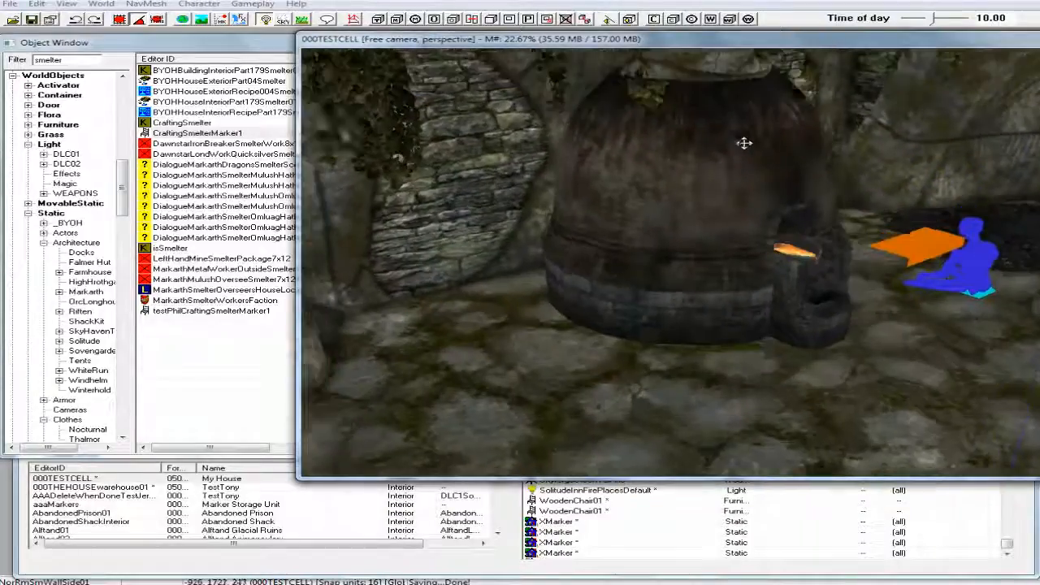
{"action": "mouse_move", "coordinate": [746, 149]}
{"action": "middle_mouse_down", "text": "shift"}
{"action": "mouse_move", "coordinate": [752, 136]}
{"action": "mouse_move", "coordinate": [815, 144]}
{"action": "mouse_move", "coordinate": [810, 135]}
{"action": "mouse_move", "coordinate": [770, 152]}
{"action": "mouse_move", "coordinate": [690, 154]}
{"action": "mouse_move", "coordinate": [731, 138]}
{"action": "middle_mouse_up", "text": "shift"}
{"action": "scroll", "coordinate": [762, 145], "scroll_direction": "up", "scroll_amount": 1}
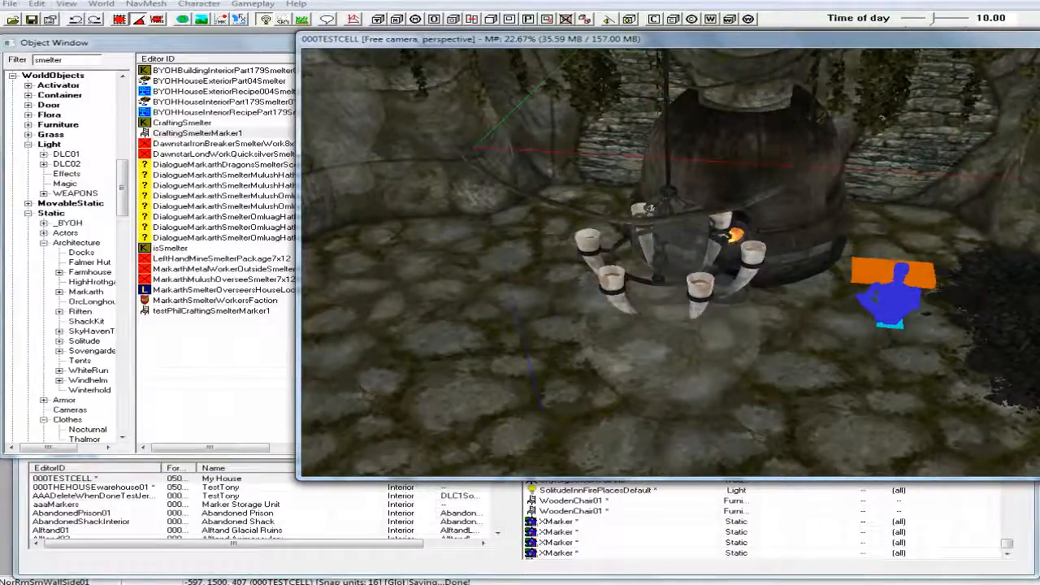
Step: Filter the objects for "sharpening" and place CraftingBlacksmithSharpeningWheel on the floor near the tiled bench
{"action": "middle_click_drag", "start_coordinate": [739, 127], "coordinate": [647, 240], "text": "shift"}
{"action": "middle_click_drag", "start_coordinate": [664, 283], "coordinate": [483, 311], "text": "shift"}
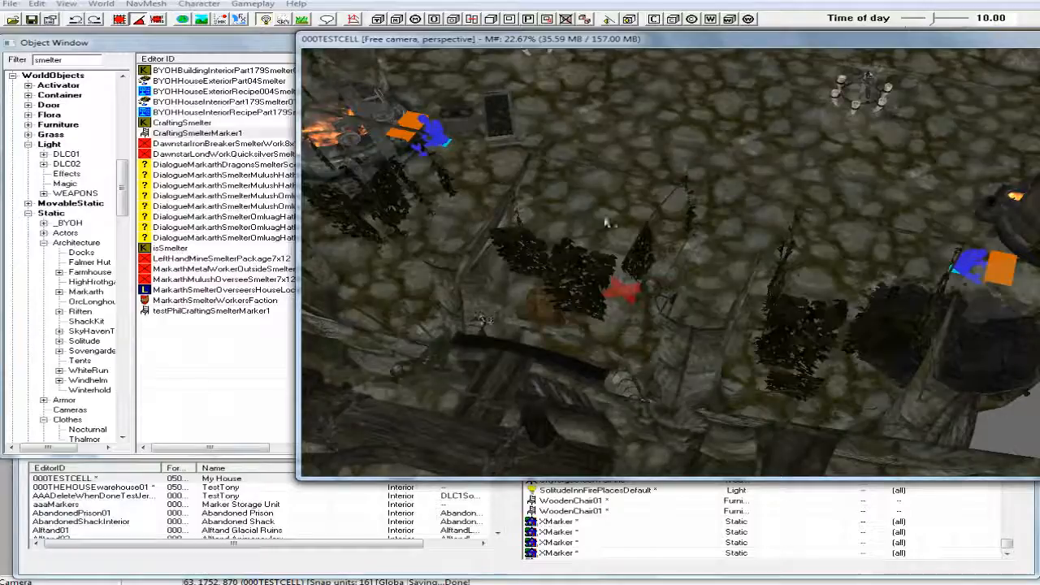
{"action": "left_click", "coordinate": [588, 217]}
{"action": "middle_click_drag", "start_coordinate": [588, 216], "coordinate": [489, 237], "text": "shift"}
{"action": "middle_click_drag", "start_coordinate": [679, 194], "coordinate": [782, 214]}
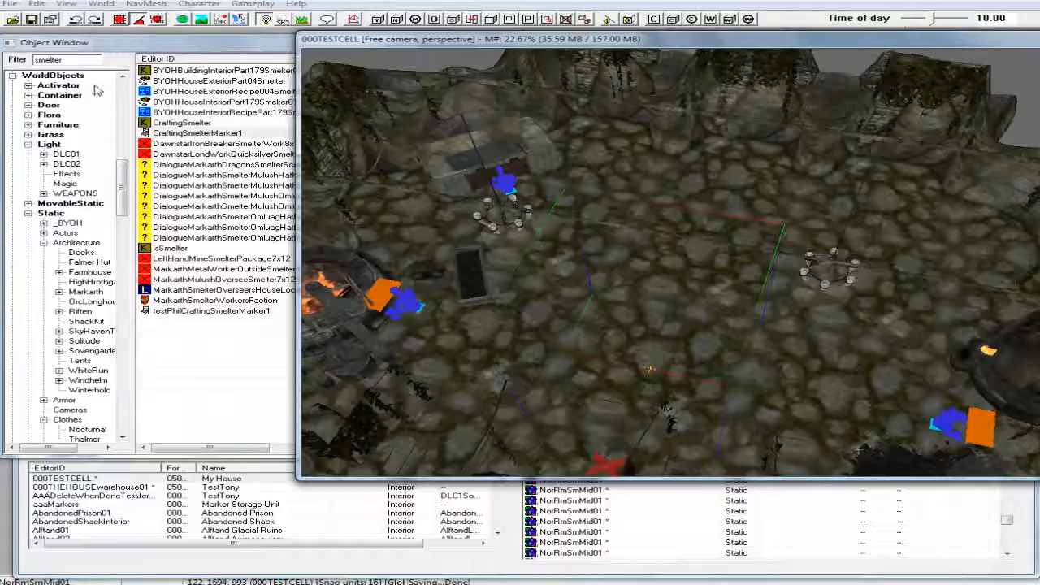
{"action": "left_click", "coordinate": [63, 60]}
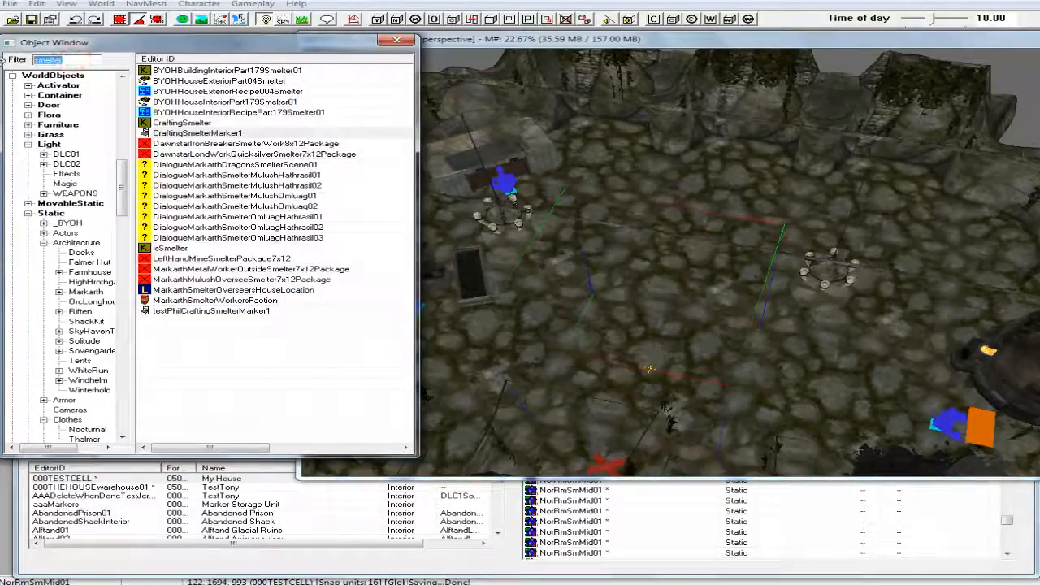
{"action": "type", "text": "sharpening"}
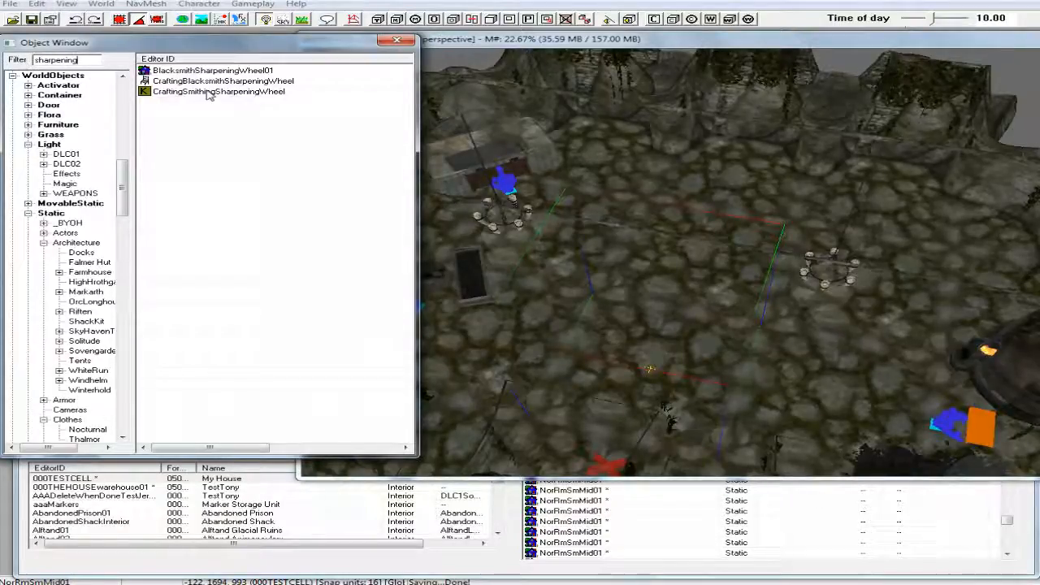
{"action": "left_click", "coordinate": [201, 82]}
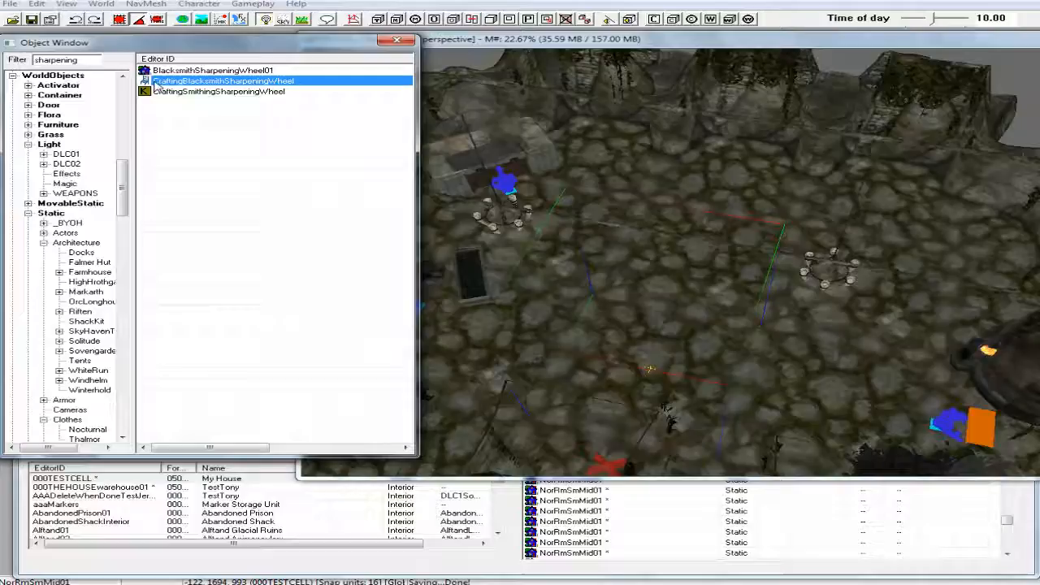
{"action": "left_click_drag", "start_coordinate": [146, 83], "coordinate": [629, 187]}
Step: Rotate the sharpening wheel to face into the room and adjust its position beside the tiled bench
{"action": "right_click_drag", "start_coordinate": [649, 179], "coordinate": [644, 170]}
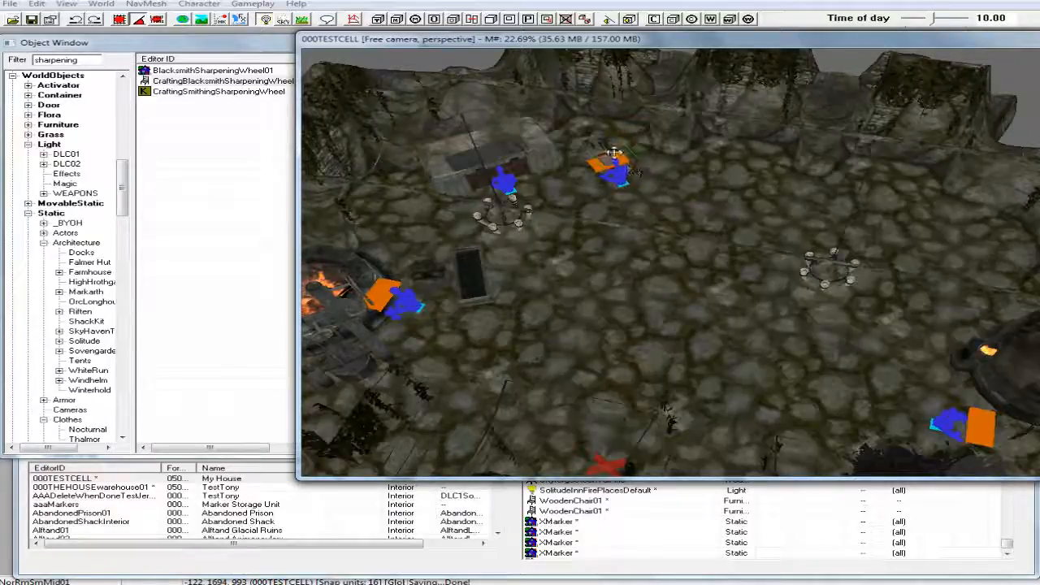
{"action": "mouse_move", "coordinate": [613, 157]}
{"action": "left_mouse_down"}
{"action": "mouse_move", "coordinate": [628, 173]}
{"action": "mouse_move", "coordinate": [650, 165]}
{"action": "mouse_move", "coordinate": [615, 160]}
{"action": "mouse_move", "coordinate": [625, 158]}
{"action": "left_mouse_up"}
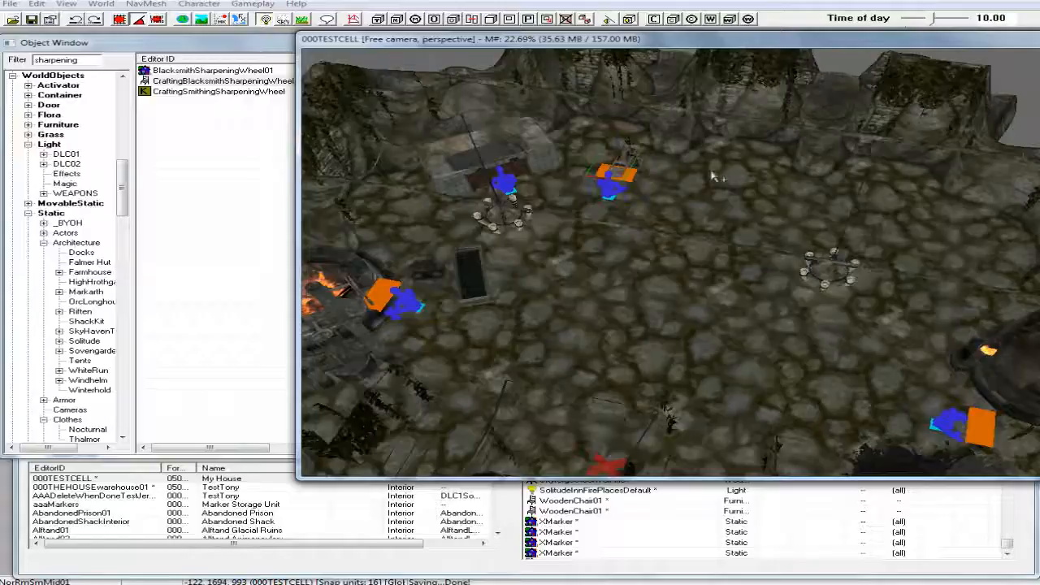
{"action": "scroll", "coordinate": [712, 176], "scroll_direction": "down", "scroll_amount": 2}
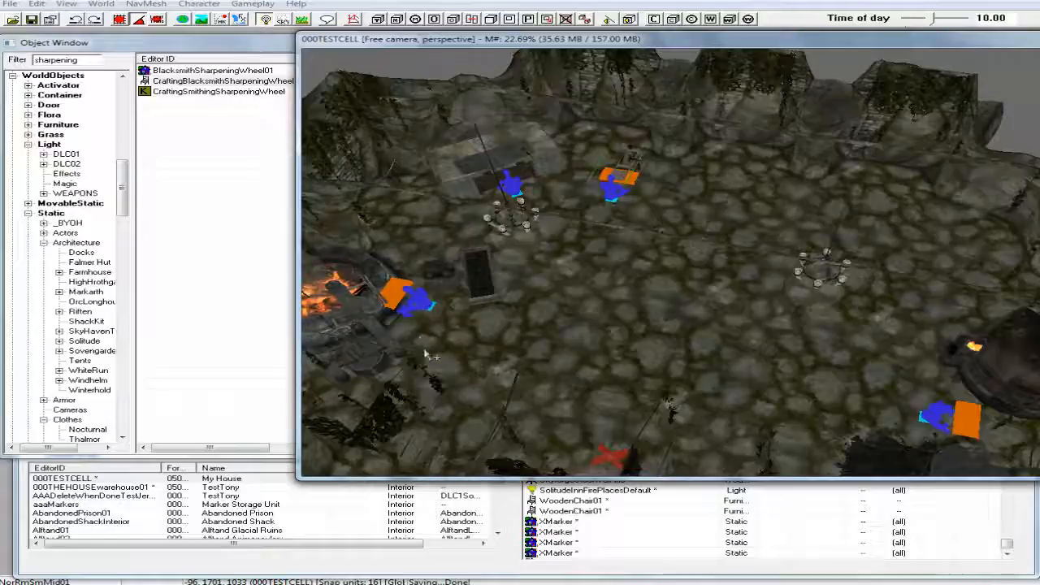
Step: Filter the objects for "chest"
{"action": "middle_click_drag", "start_coordinate": [425, 354], "coordinate": [364, 371], "text": "shift"}
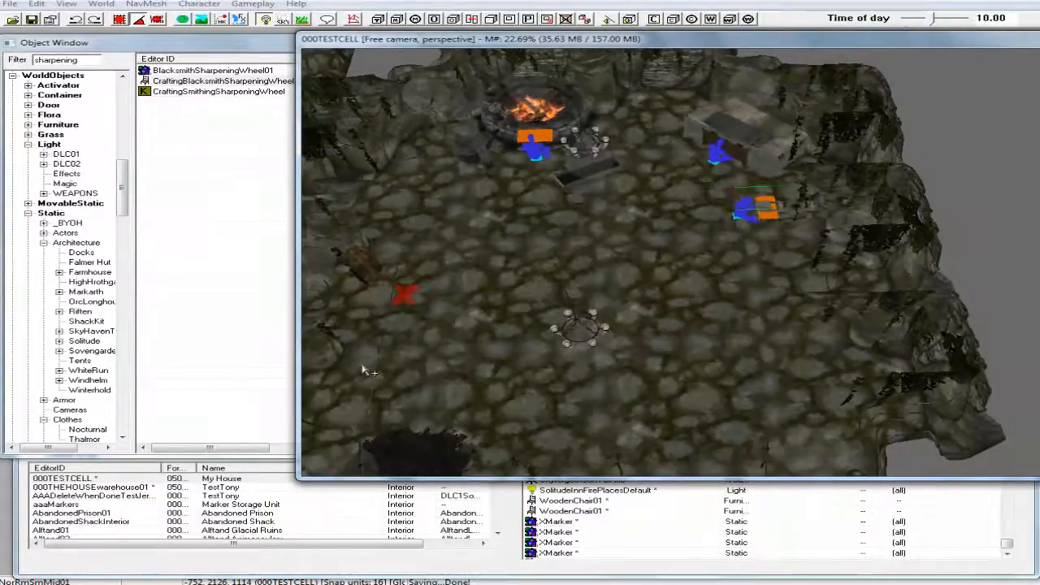
{"action": "middle_click_drag", "start_coordinate": [491, 266], "coordinate": [492, 293]}
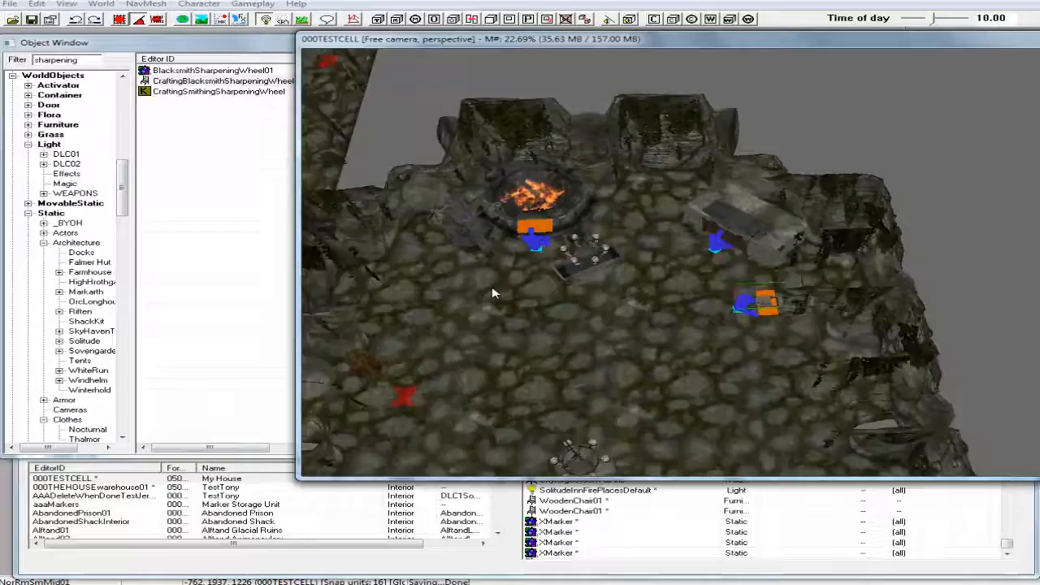
{"action": "scroll", "coordinate": [492, 293], "scroll_direction": "up", "scroll_amount": 2}
{"action": "scroll", "coordinate": [492, 292], "scroll_direction": "up", "scroll_amount": 2}
{"action": "middle_click_drag", "start_coordinate": [428, 304], "coordinate": [449, 299]}
{"action": "scroll", "coordinate": [451, 299], "scroll_direction": "up", "scroll_amount": 3}
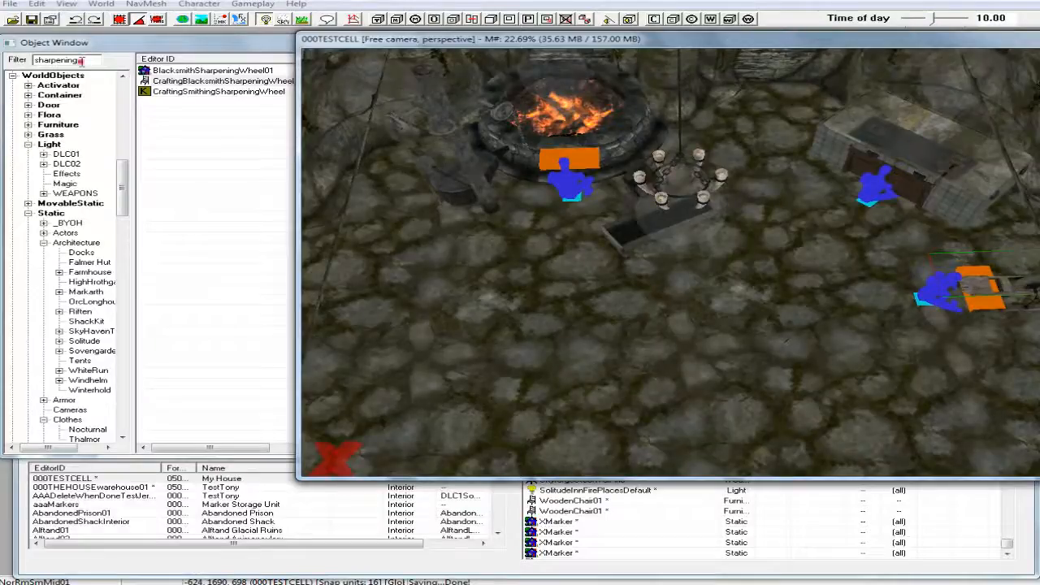
{"action": "left_click_drag", "start_coordinate": [82, 59], "coordinate": [31, 59]}
{"action": "type", "text": "chest"}
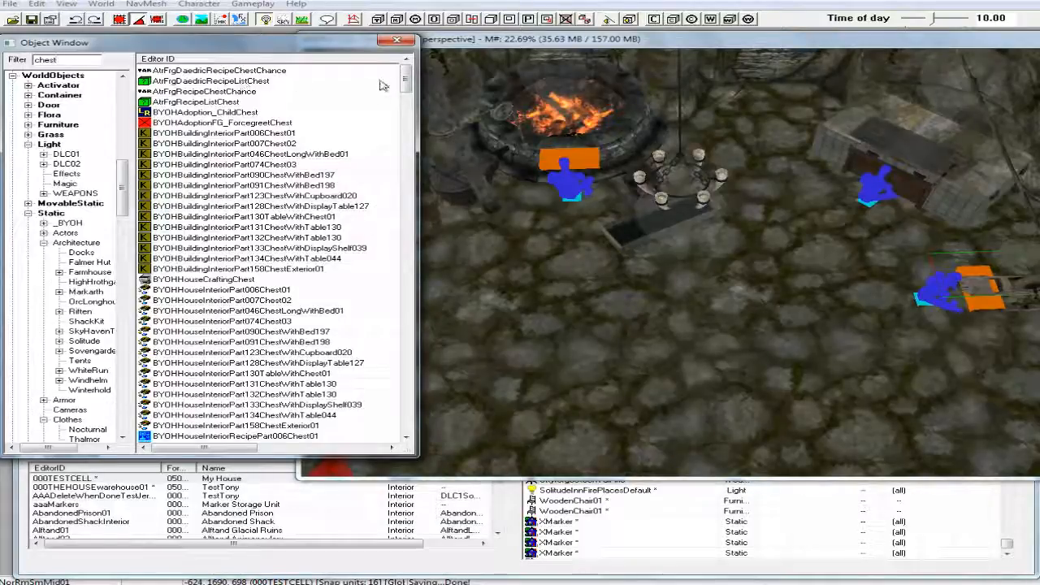
Step: Examine the properties and item list of MerchantRiverwoodAlvorBlacksmithChest, and close it without changes
{"action": "left_click_drag", "start_coordinate": [405, 75], "coordinate": [438, 308]}
{"action": "left_click", "coordinate": [249, 124]}
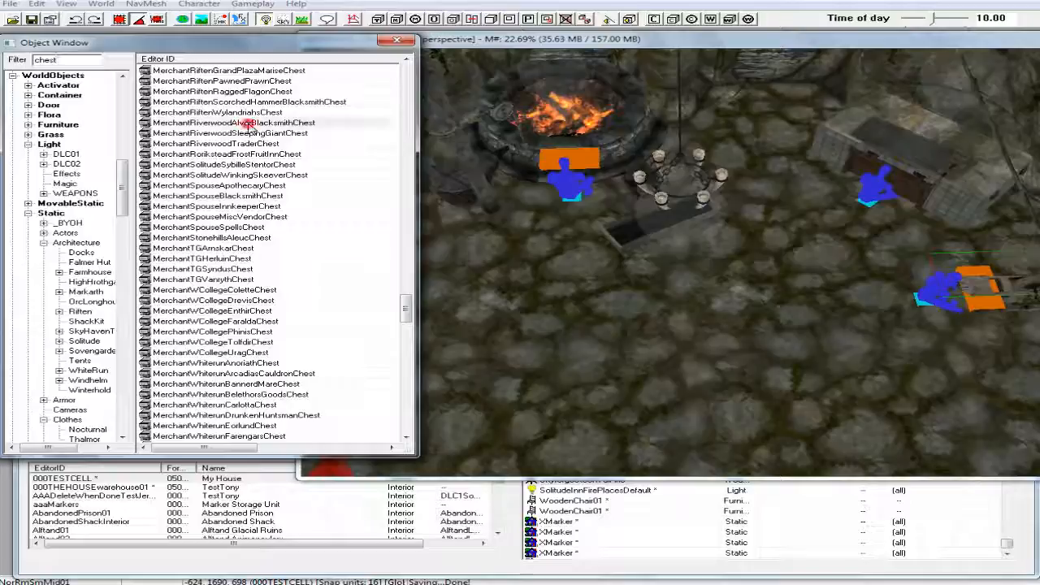
{"action": "double_click", "coordinate": [344, 122]}
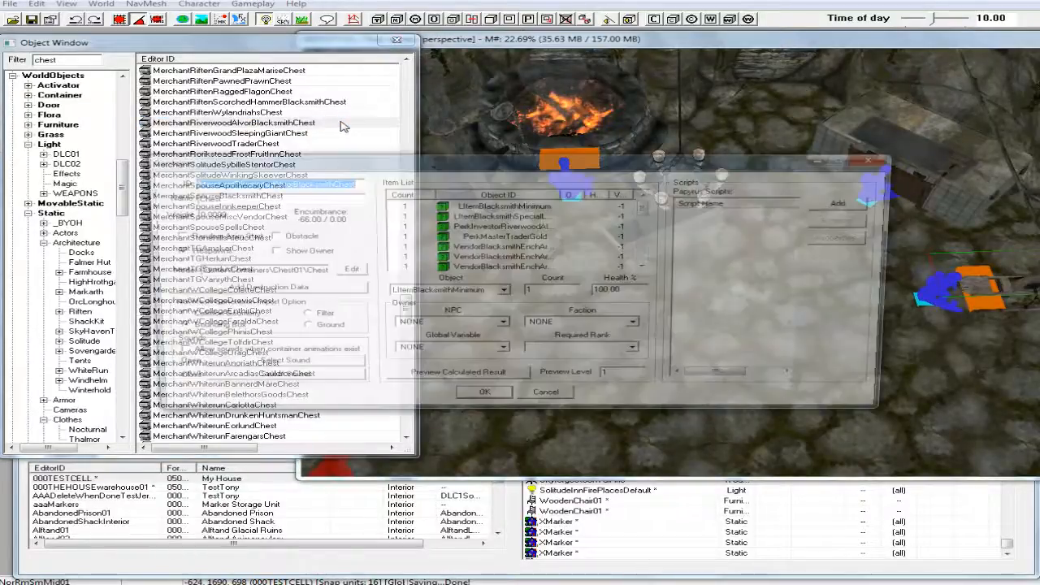
{"action": "scroll", "coordinate": [499, 236], "scroll_direction": "down", "scroll_amount": 1}
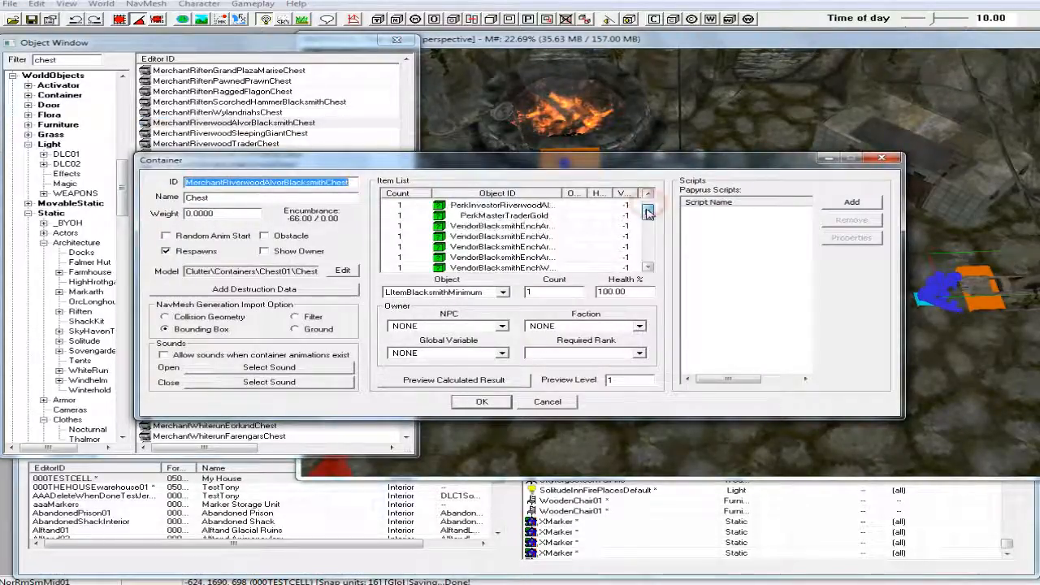
{"action": "mouse_move", "coordinate": [649, 214]}
{"action": "left_mouse_down"}
{"action": "mouse_move", "coordinate": [647, 253]}
{"action": "mouse_move", "coordinate": [646, 221]}
{"action": "mouse_move", "coordinate": [632, 209]}
{"action": "left_mouse_up"}
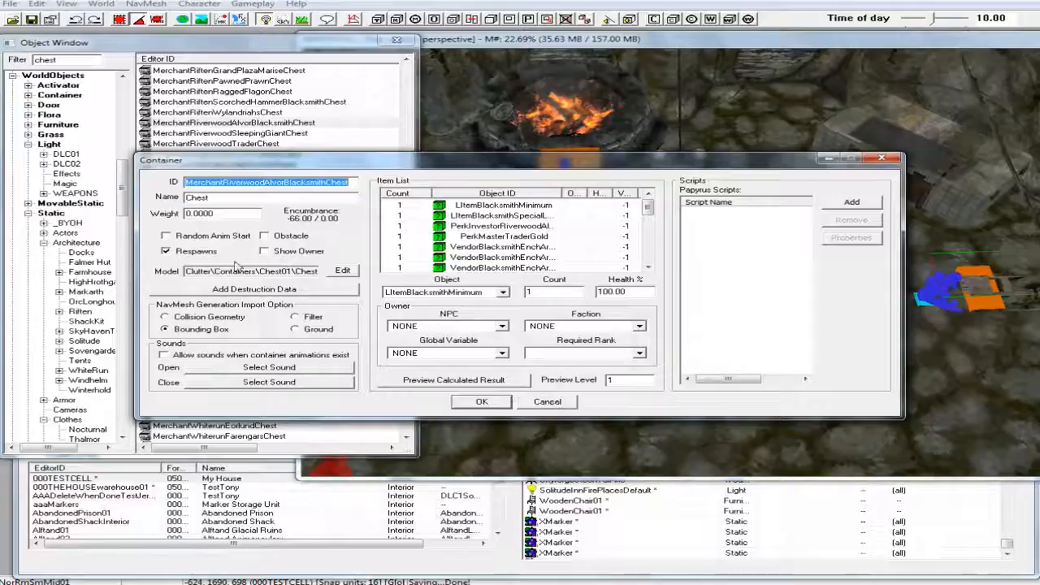
{"action": "left_click", "coordinate": [548, 402]}
Step: Duplicate the PlayerHouseChest container
{"action": "left_click_drag", "start_coordinate": [409, 303], "coordinate": [406, 345]}
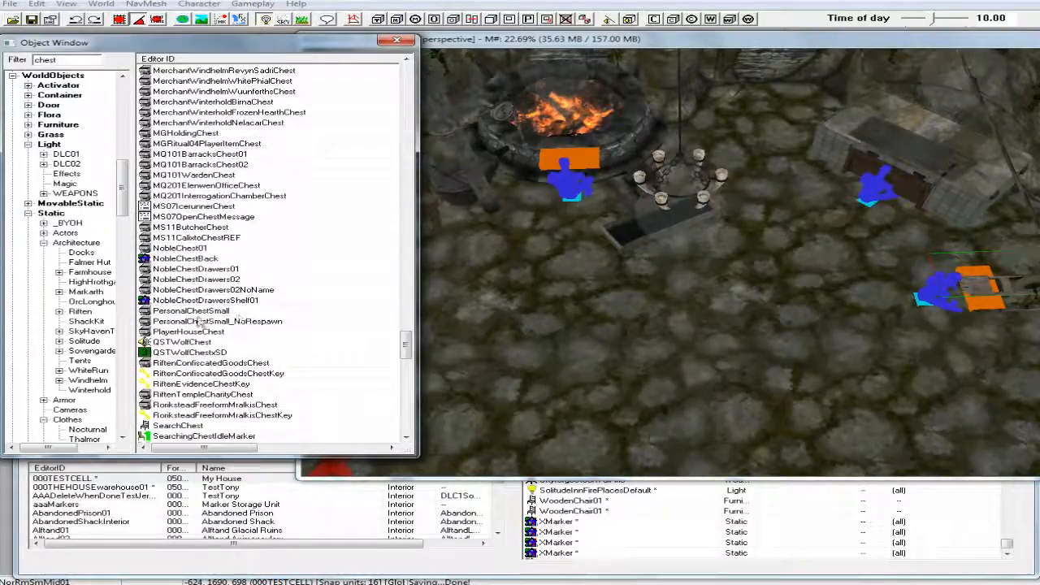
{"action": "left_click", "coordinate": [207, 332]}
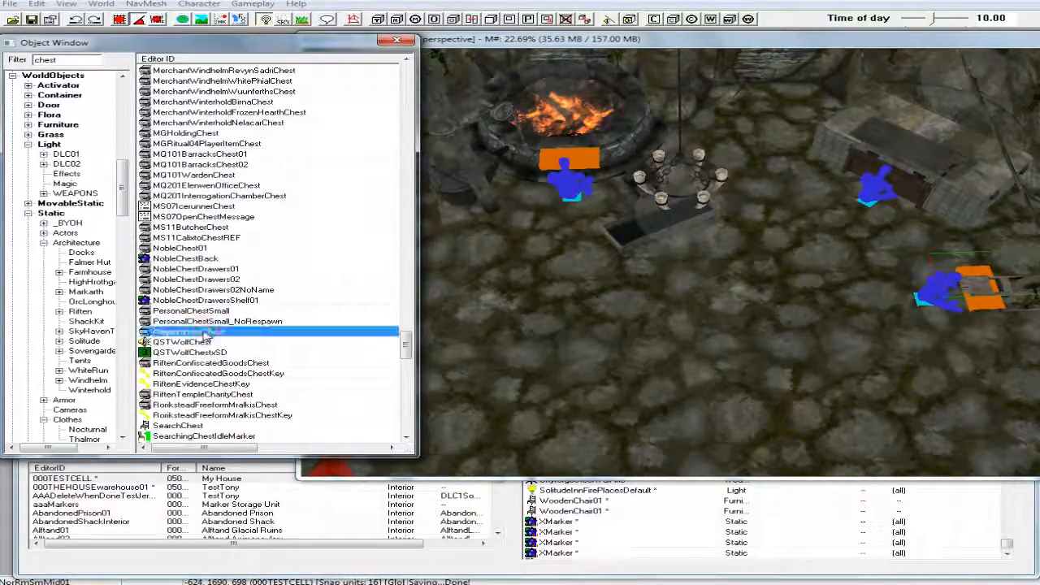
{"action": "right_click", "coordinate": [217, 335]}
{"action": "left_click", "coordinate": [253, 368]}
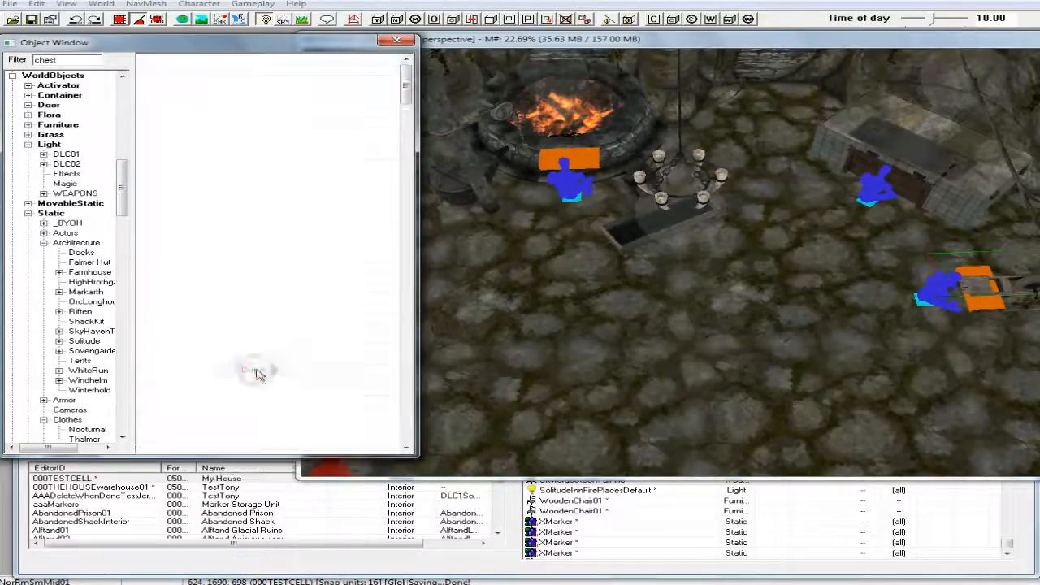
Step: Rename the duplicated chest to 000HouseBlacksmith01 without creating another new object
{"action": "left_click", "coordinate": [213, 342]}
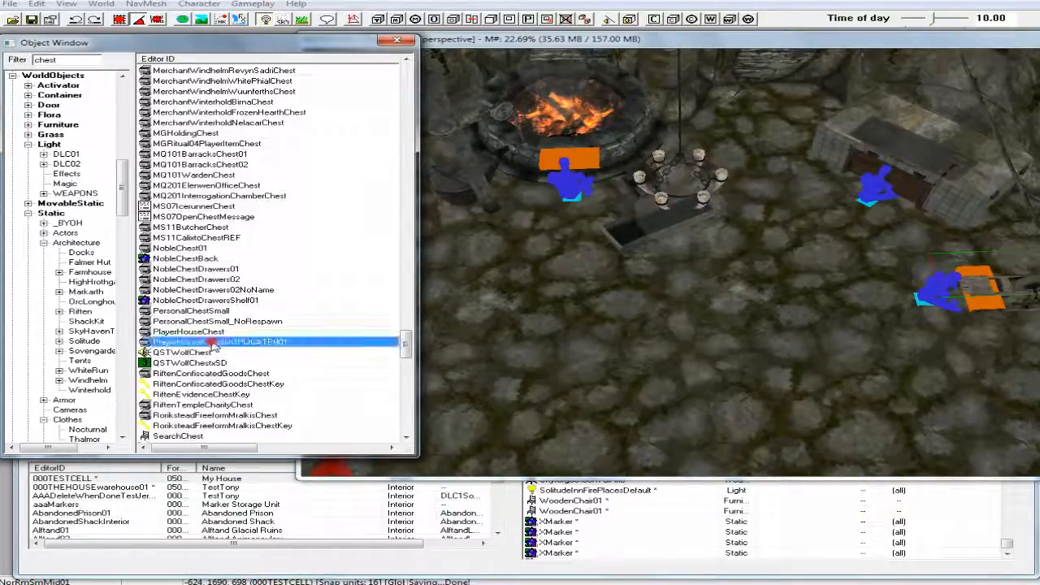
{"action": "left_click", "coordinate": [213, 342]}
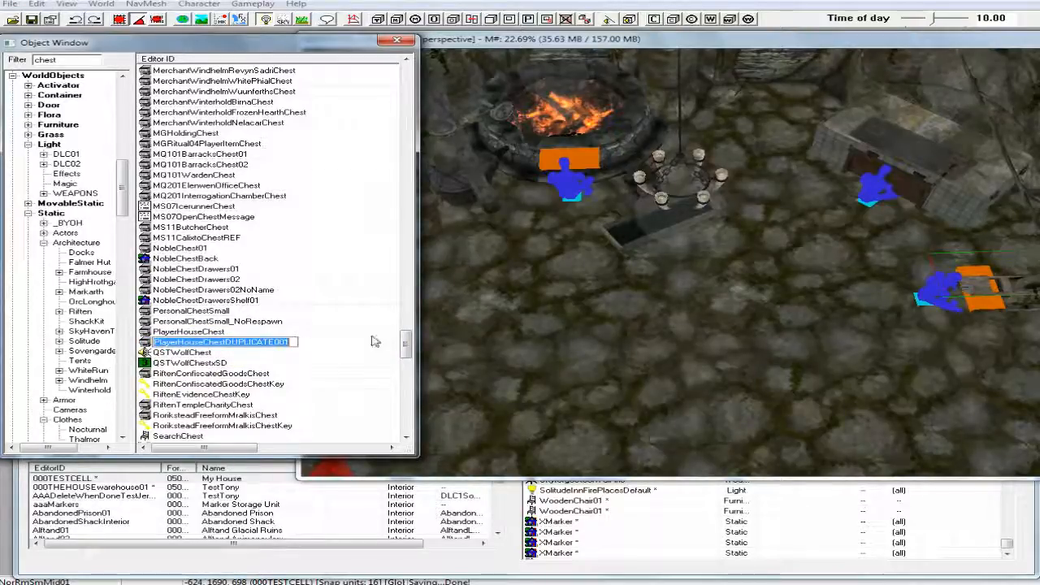
{"action": "type", "text": "000"}
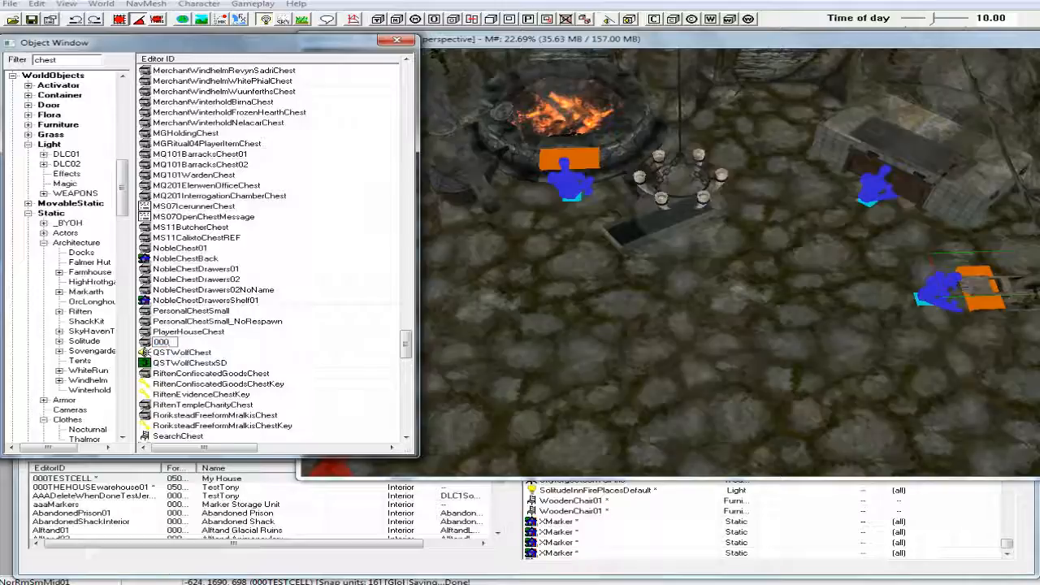
{"action": "type", "text": "House"}
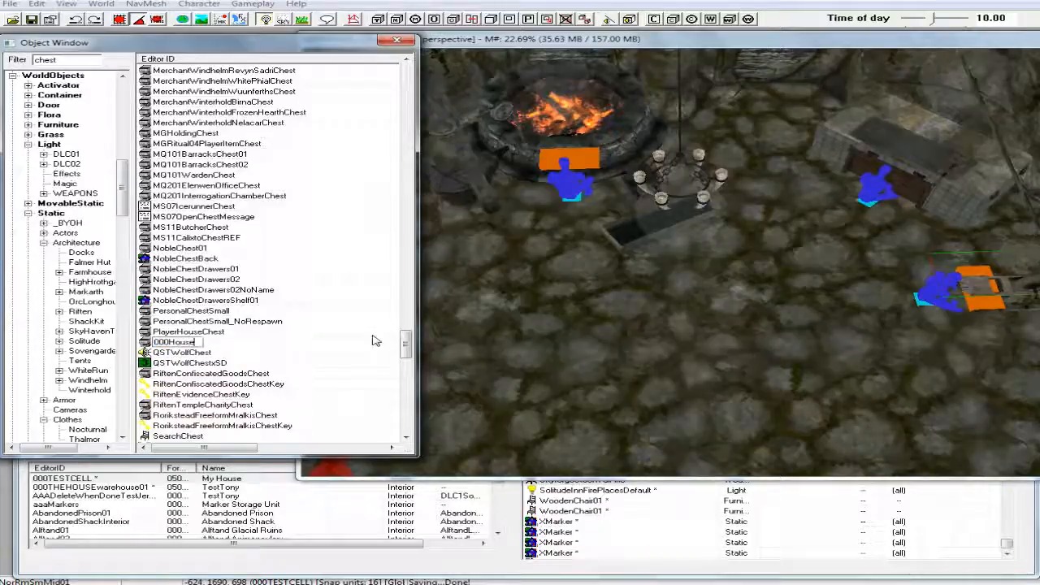
{"action": "type", "text": "Blacksmith01"}
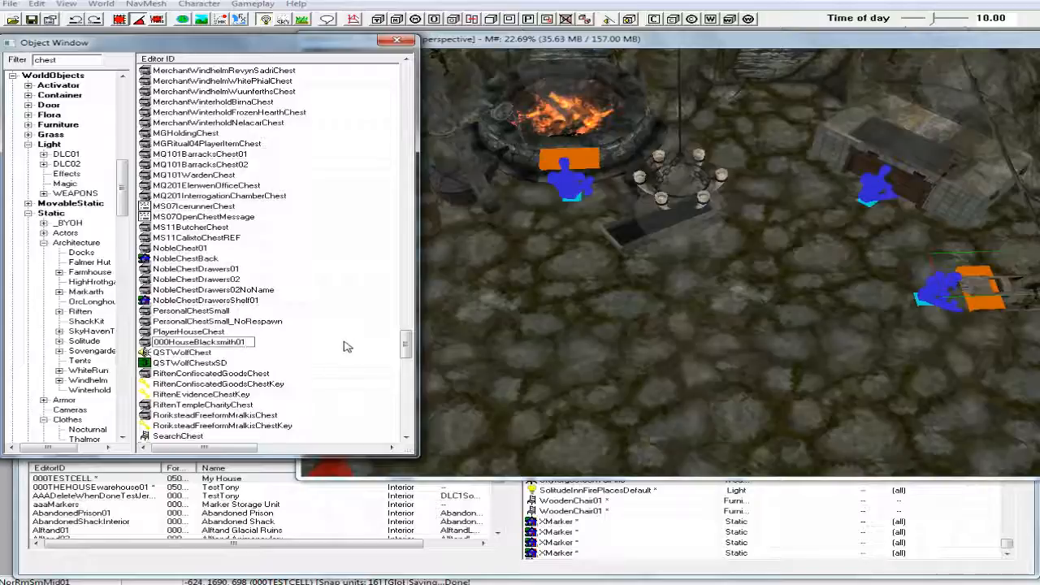
{"action": "key", "text": "Return"}
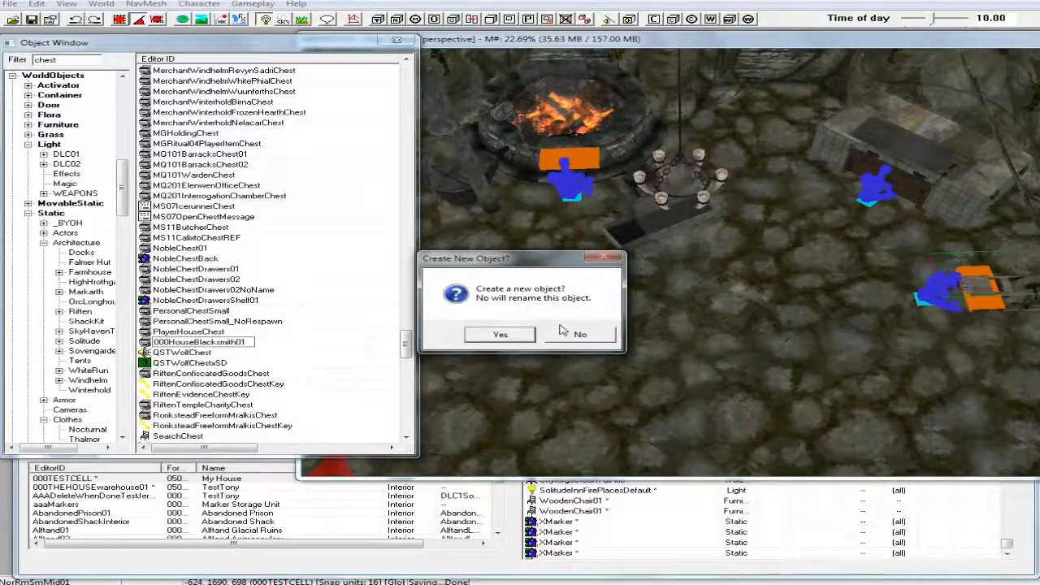
{"action": "left_click", "coordinate": [582, 335]}
{"action": "left_click", "coordinate": [576, 336]}
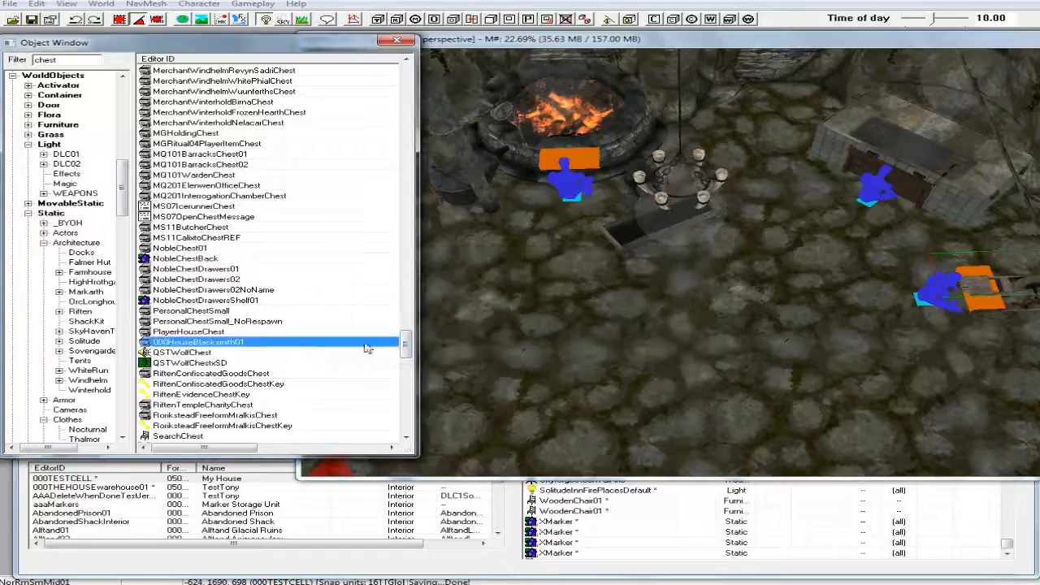
Step: Place the 000HouseBlacksmith01 chest in the room, rotate it and shift it across the floor beside the forge
{"action": "left_click_drag", "start_coordinate": [143, 345], "coordinate": [499, 267]}
{"action": "right_click_drag", "start_coordinate": [493, 267], "coordinate": [487, 261]}
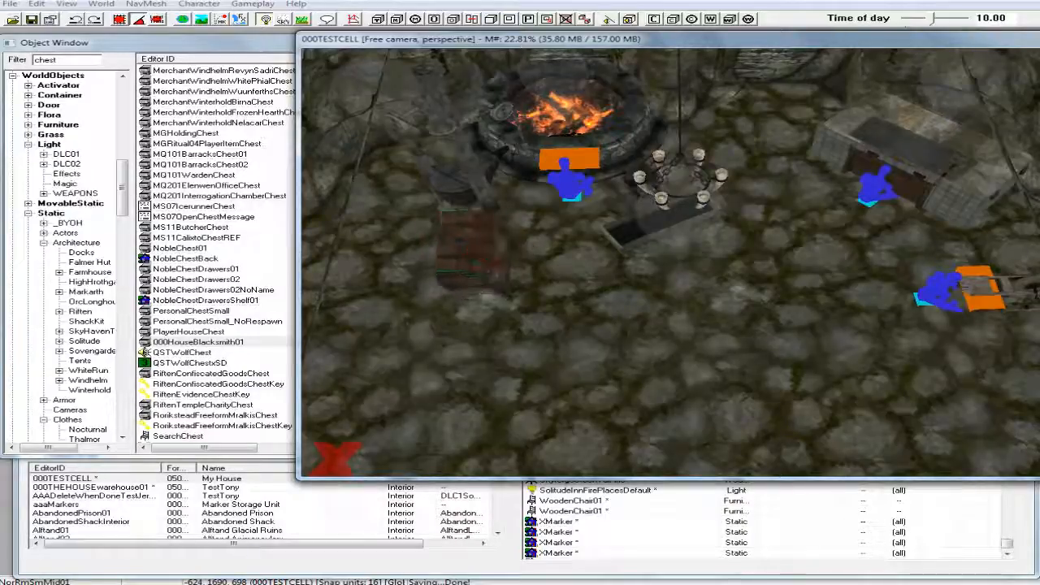
{"action": "left_click_drag", "start_coordinate": [486, 260], "coordinate": [462, 224]}
Step: Filter the objects for "tanning" and place CraftingTanningRackMarker on the floor between the forge and the wooden door
{"action": "middle_click_drag", "start_coordinate": [461, 225], "coordinate": [406, 234], "text": "shift"}
{"action": "scroll", "coordinate": [499, 221], "scroll_direction": "down", "scroll_amount": 4}
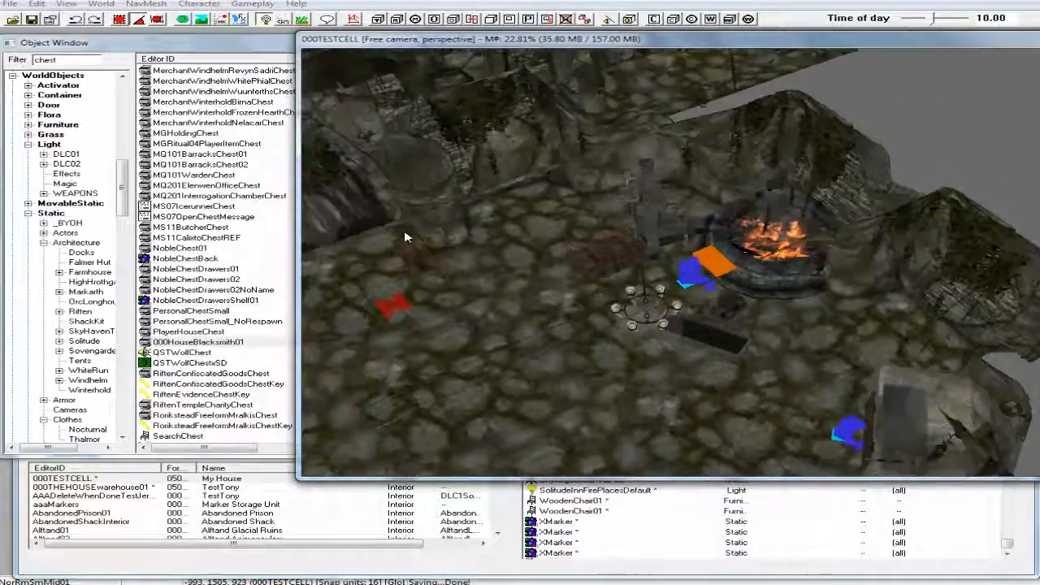
{"action": "double_click", "coordinate": [51, 59]}
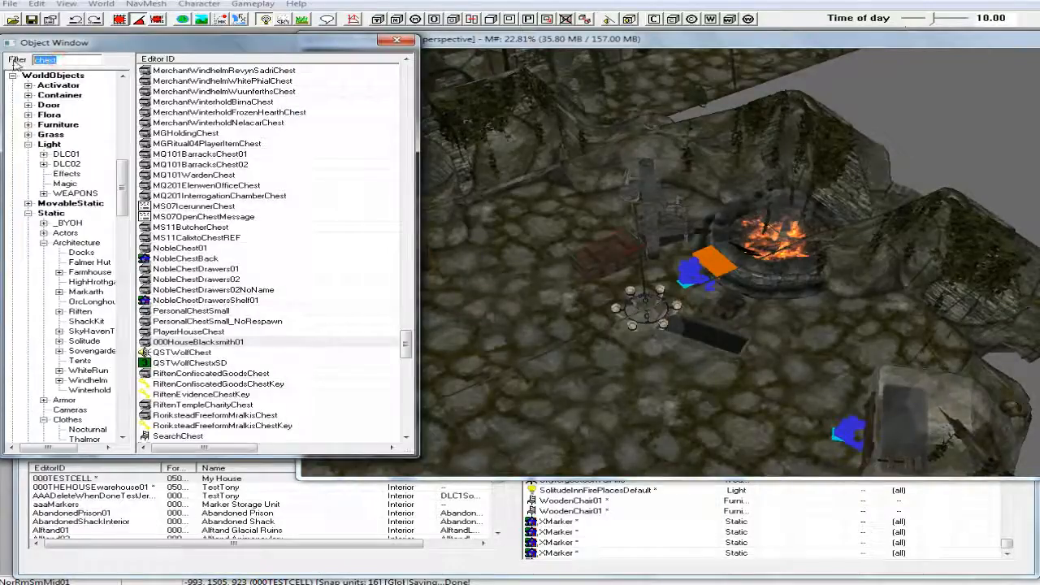
{"action": "type", "text": "tannin"}
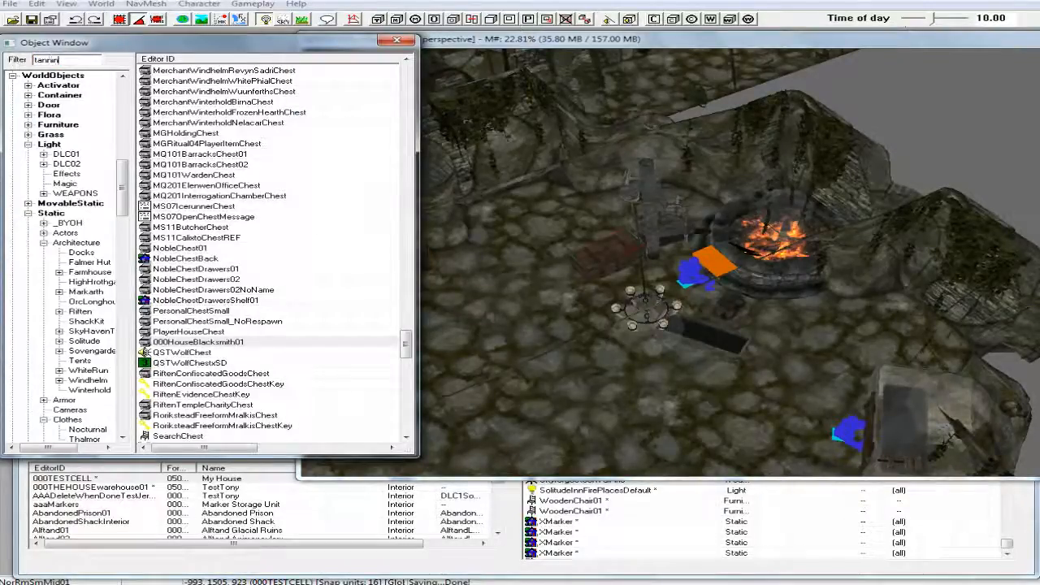
{"action": "type", "text": "g"}
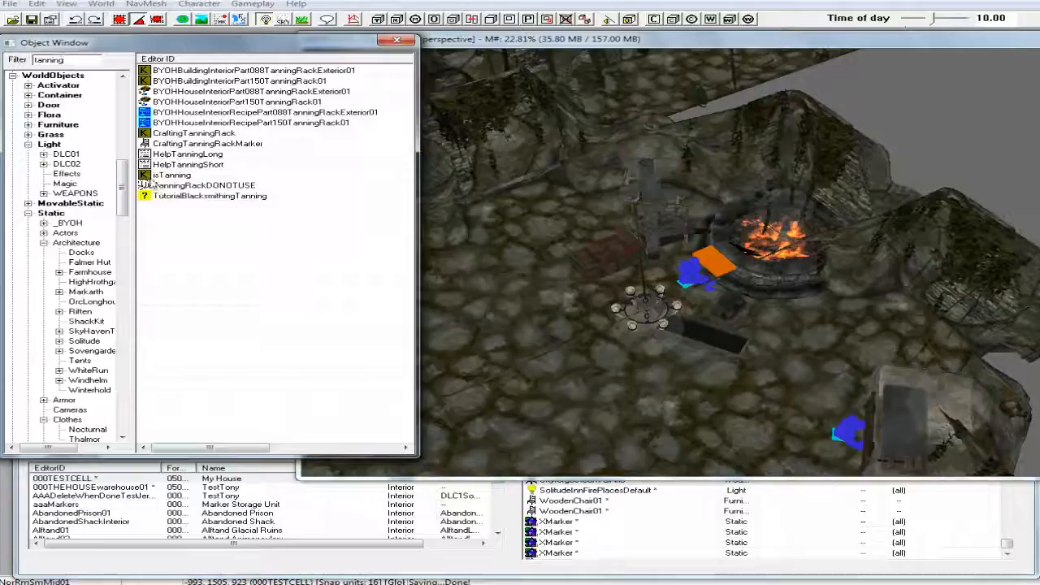
{"action": "left_click", "coordinate": [150, 144]}
{"action": "left_click_drag", "start_coordinate": [149, 144], "coordinate": [532, 234]}
Step: Rotate the tanning rack to face into the room and move it back against the vine-covered wall
{"action": "mouse_move", "coordinate": [514, 227]}
{"action": "right_mouse_down"}
{"action": "mouse_move", "coordinate": [542, 227]}
{"action": "mouse_move", "coordinate": [515, 219]}
{"action": "right_mouse_up"}
{"action": "left_click_drag", "start_coordinate": [502, 211], "coordinate": [517, 196]}
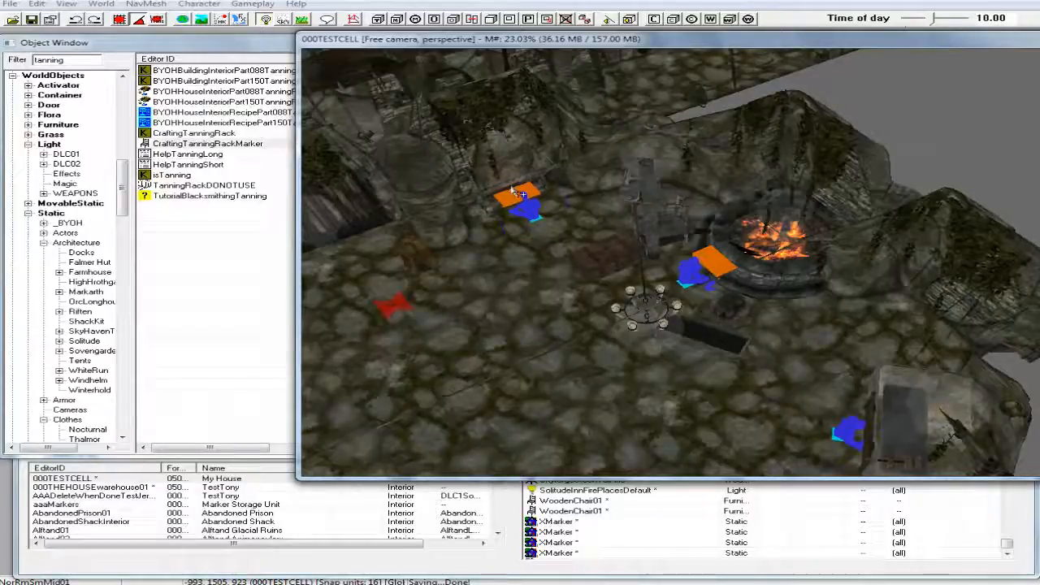
{"action": "key", "text": "a"}
Step: Filter the objects for "Enchant" and place CraftingEnchantingWorkbench on the floor beside the dark rug
{"action": "mouse_move", "coordinate": [502, 178]}
{"action": "middle_mouse_down", "text": "shift"}
{"action": "mouse_move", "coordinate": [497, 157]}
{"action": "mouse_move", "coordinate": [506, 169]}
{"action": "mouse_move", "coordinate": [497, 176]}
{"action": "mouse_move", "coordinate": [525, 208]}
{"action": "mouse_move", "coordinate": [488, 242]}
{"action": "mouse_move", "coordinate": [499, 232]}
{"action": "mouse_move", "coordinate": [478, 234]}
{"action": "mouse_move", "coordinate": [393, 187]}
{"action": "mouse_move", "coordinate": [417, 181]}
{"action": "mouse_move", "coordinate": [395, 158]}
{"action": "mouse_move", "coordinate": [444, 167]}
{"action": "mouse_move", "coordinate": [469, 188]}
{"action": "mouse_move", "coordinate": [513, 180]}
{"action": "mouse_move", "coordinate": [439, 198]}
{"action": "mouse_move", "coordinate": [549, 166]}
{"action": "mouse_move", "coordinate": [545, 174]}
{"action": "middle_mouse_up", "text": "shift"}
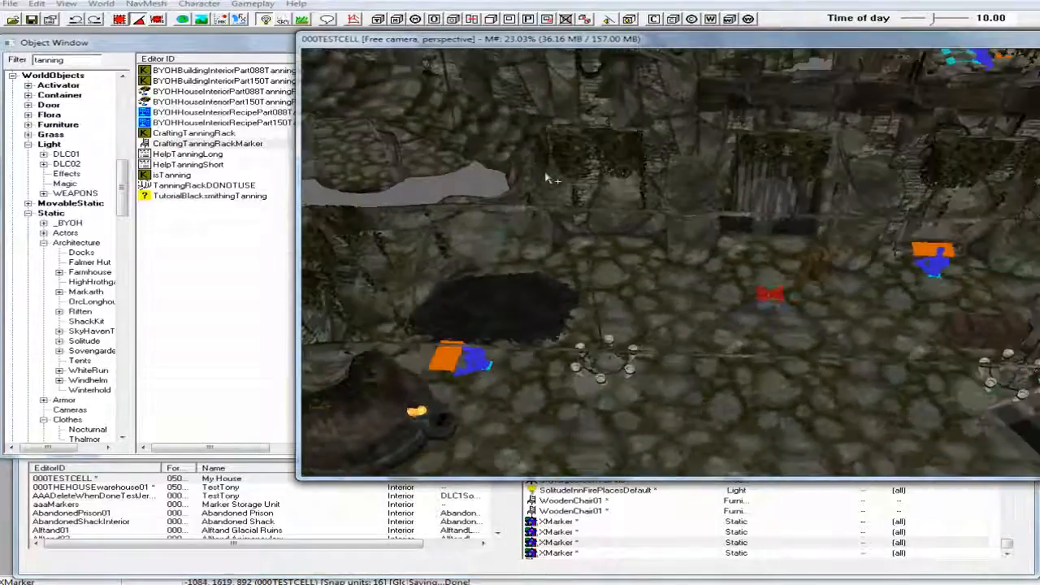
{"action": "double_click", "coordinate": [82, 61]}
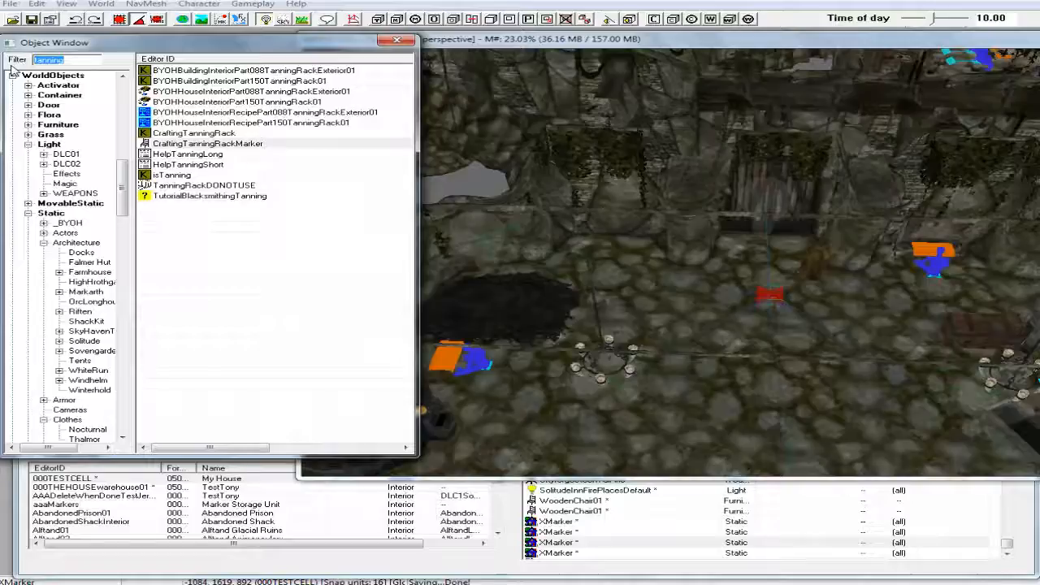
{"action": "type", "text": "Enchant"}
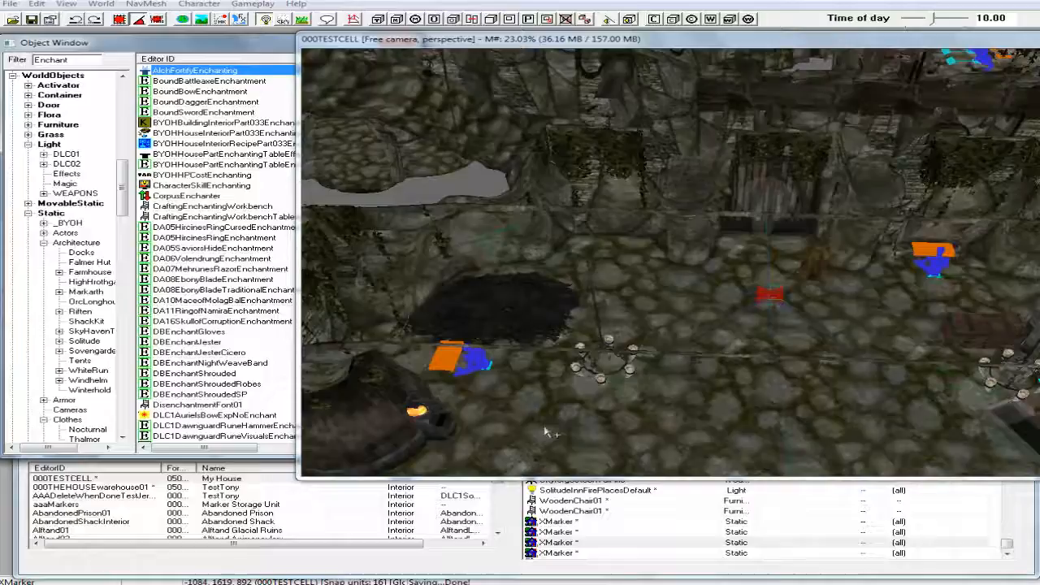
{"action": "left_click", "coordinate": [207, 207]}
{"action": "left_click", "coordinate": [236, 217]}
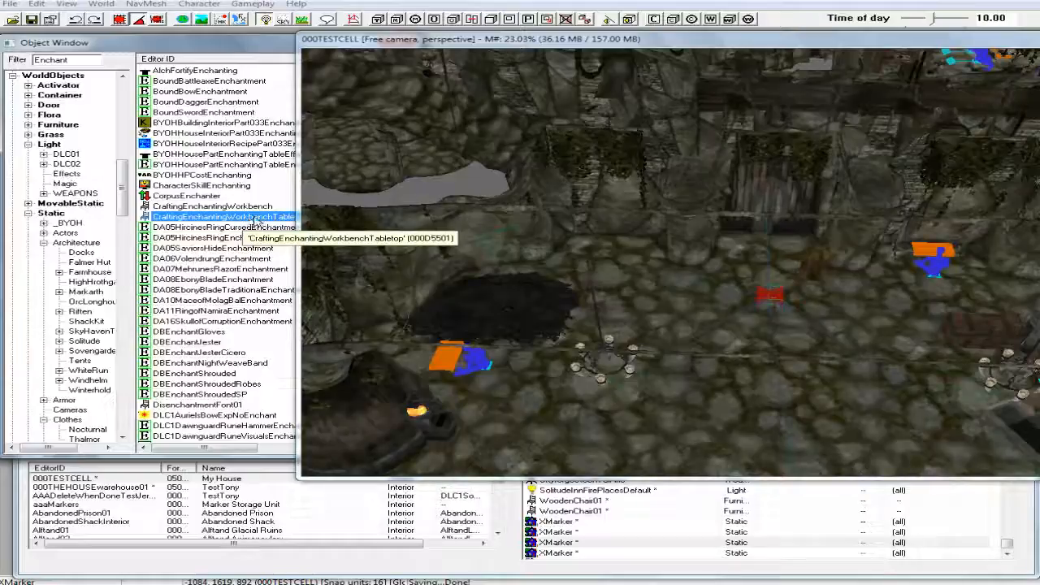
{"action": "left_click", "coordinate": [238, 43]}
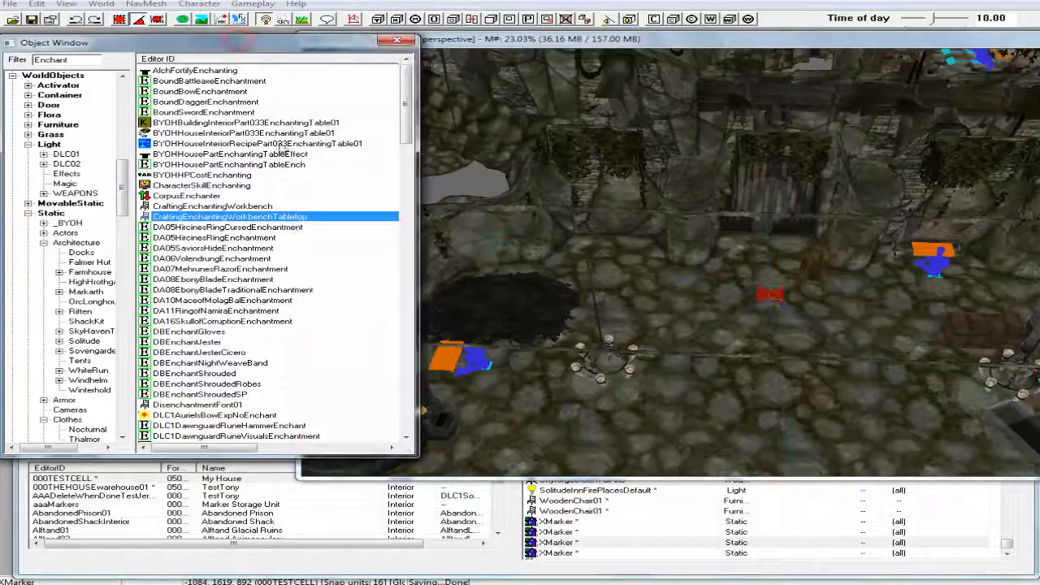
{"action": "left_click", "coordinate": [181, 208]}
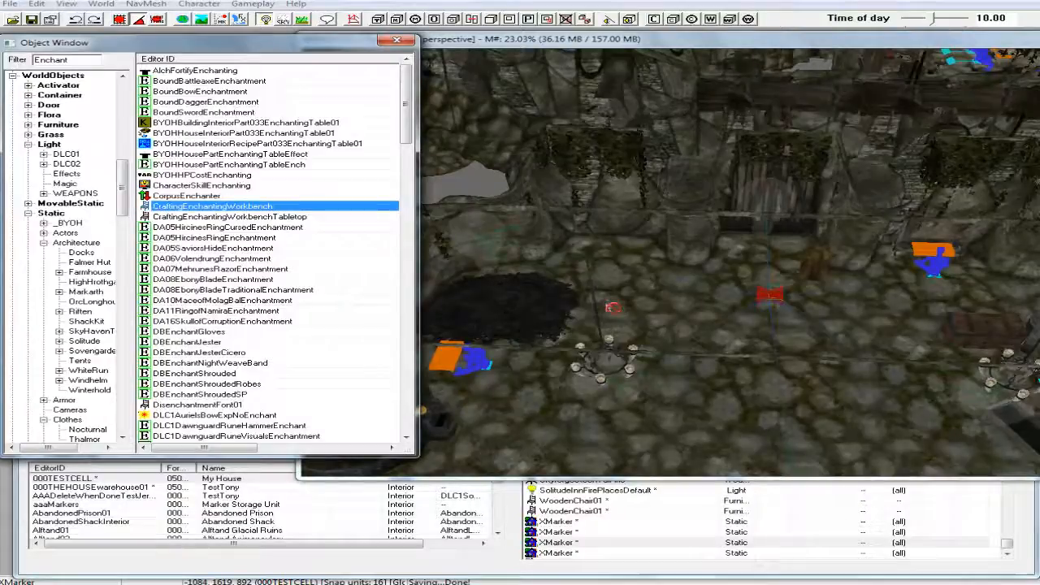
{"action": "left_click", "coordinate": [640, 301]}
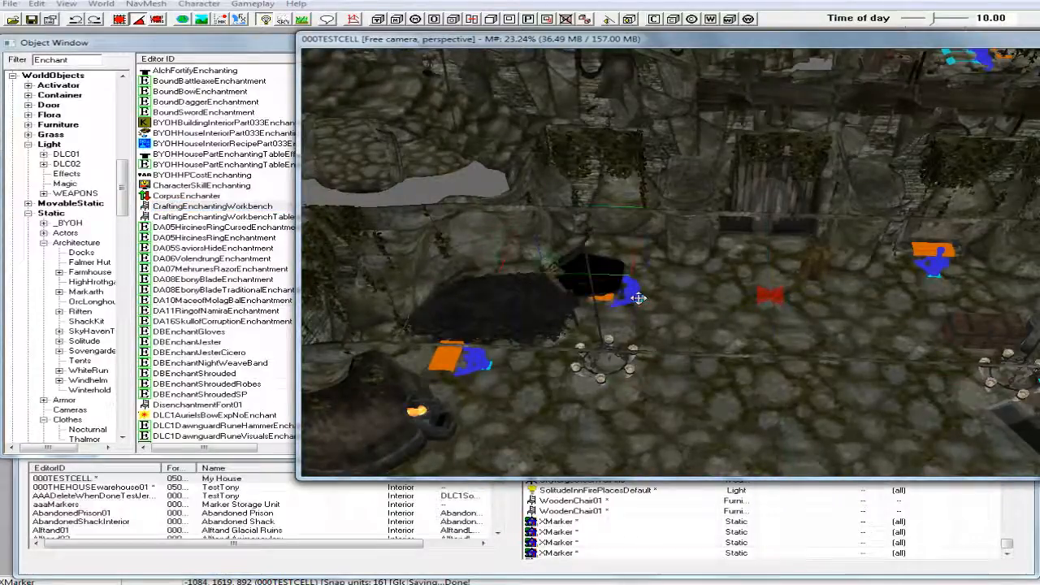
Step: Rotate the enchanting workbench to face into the room and move it into the vine-covered wall recess beside the wooden door
{"action": "right_click_drag", "start_coordinate": [638, 298], "coordinate": [694, 258]}
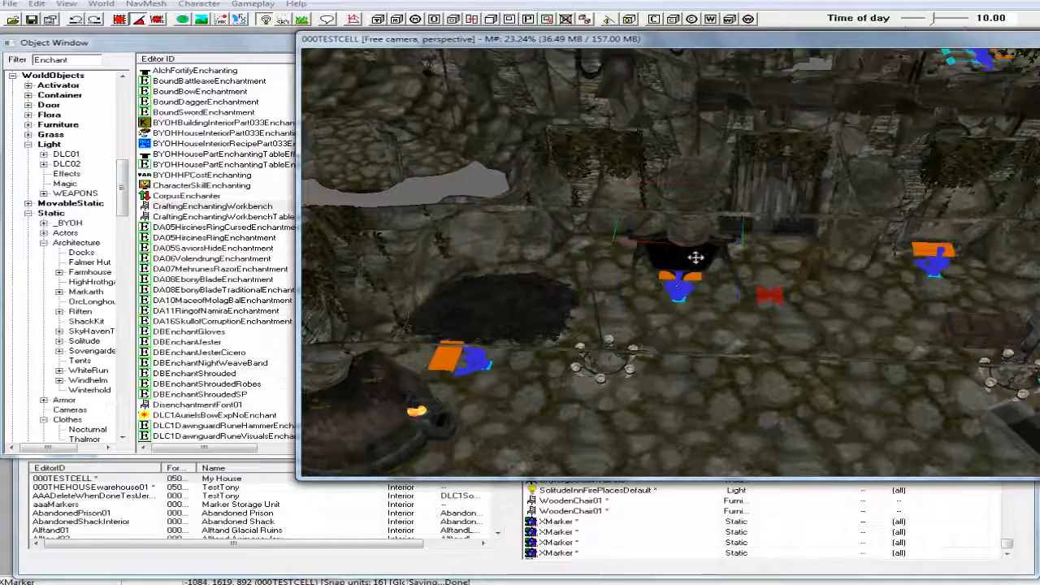
{"action": "left_click_drag", "start_coordinate": [696, 257], "coordinate": [625, 258]}
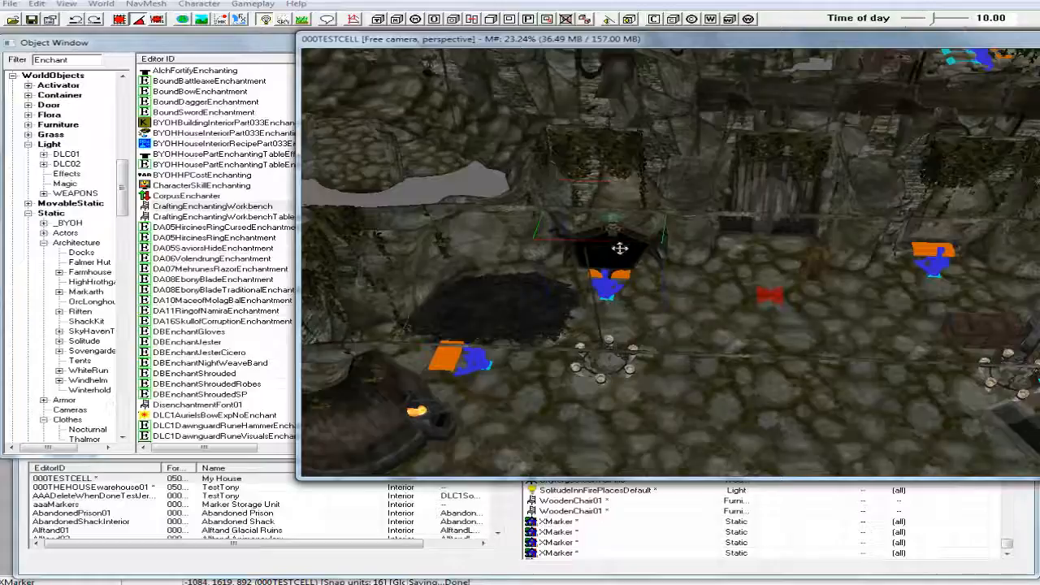
{"action": "scroll", "coordinate": [619, 248], "scroll_direction": "up", "scroll_amount": 5}
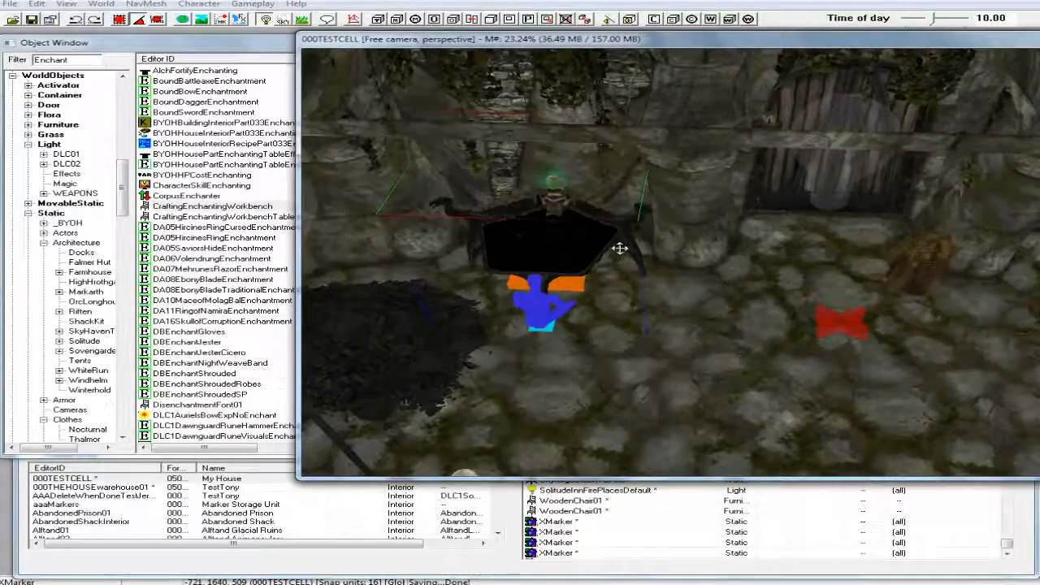
{"action": "middle_click_drag", "start_coordinate": [627, 274], "coordinate": [619, 270], "text": "shift"}
{"action": "left_click_drag", "start_coordinate": [526, 246], "coordinate": [524, 210]}
{"action": "middle_click_drag", "start_coordinate": [515, 200], "coordinate": [525, 173], "text": "shift"}
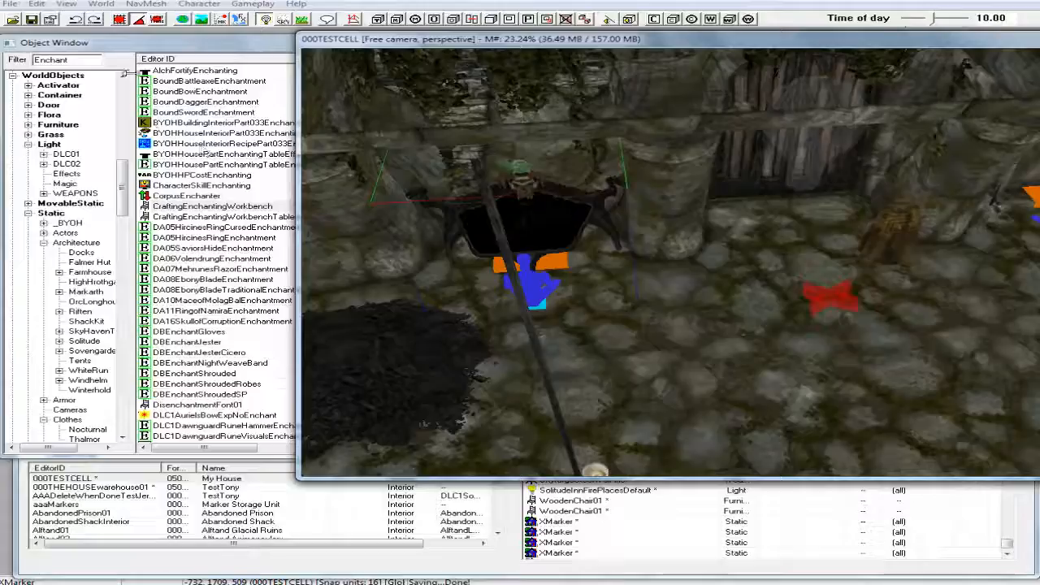
Step: Filter the complete list of objects for "Alchemy"
{"action": "left_click", "coordinate": [68, 60]}
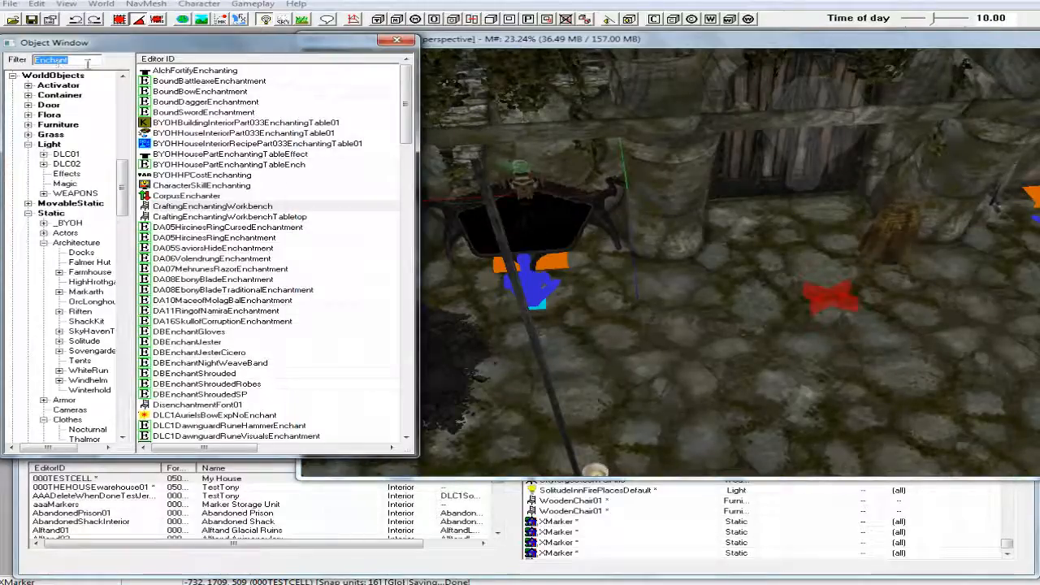
{"action": "left_click_drag", "start_coordinate": [121, 180], "coordinate": [124, 406]}
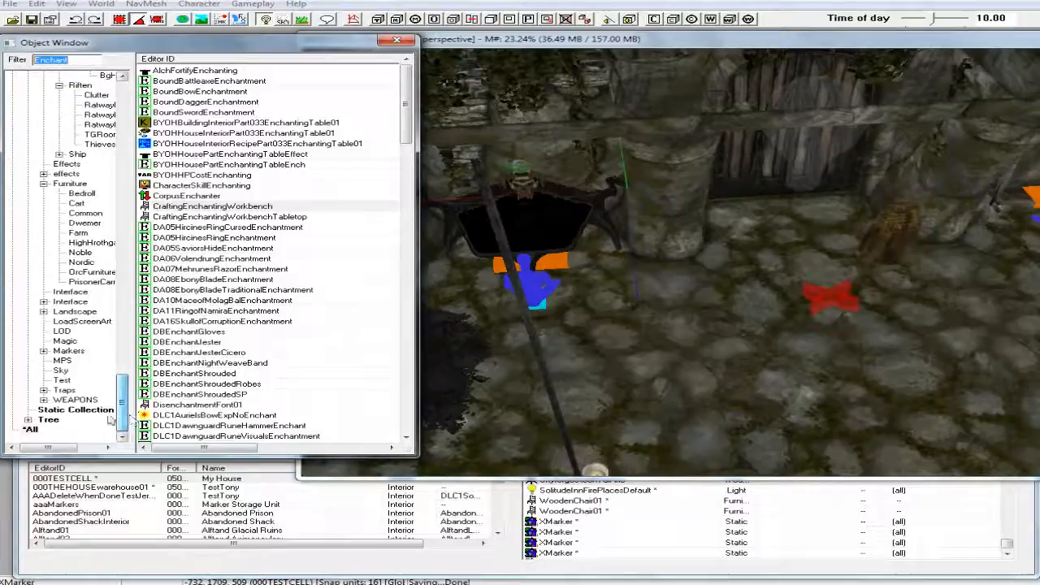
{"action": "left_click", "coordinate": [75, 409]}
{"action": "left_click", "coordinate": [73, 60]}
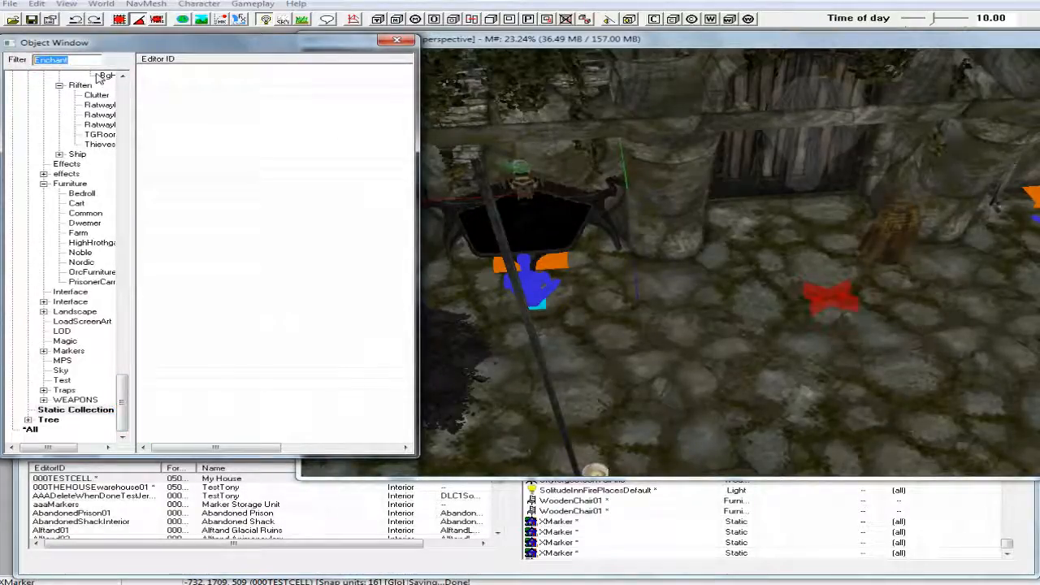
{"action": "type", "text": "Alchemy"}
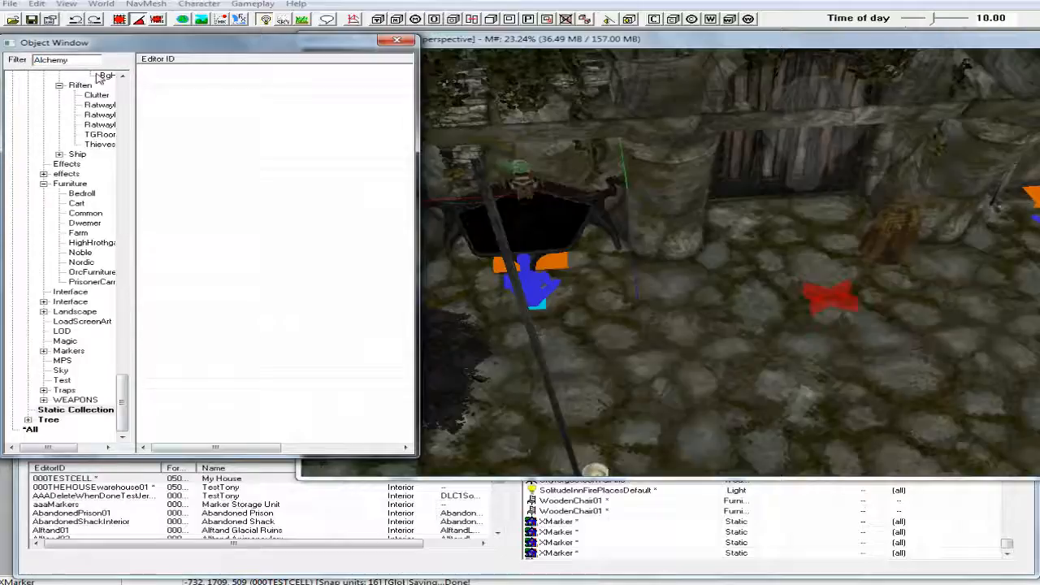
{"action": "left_click", "coordinate": [31, 429]}
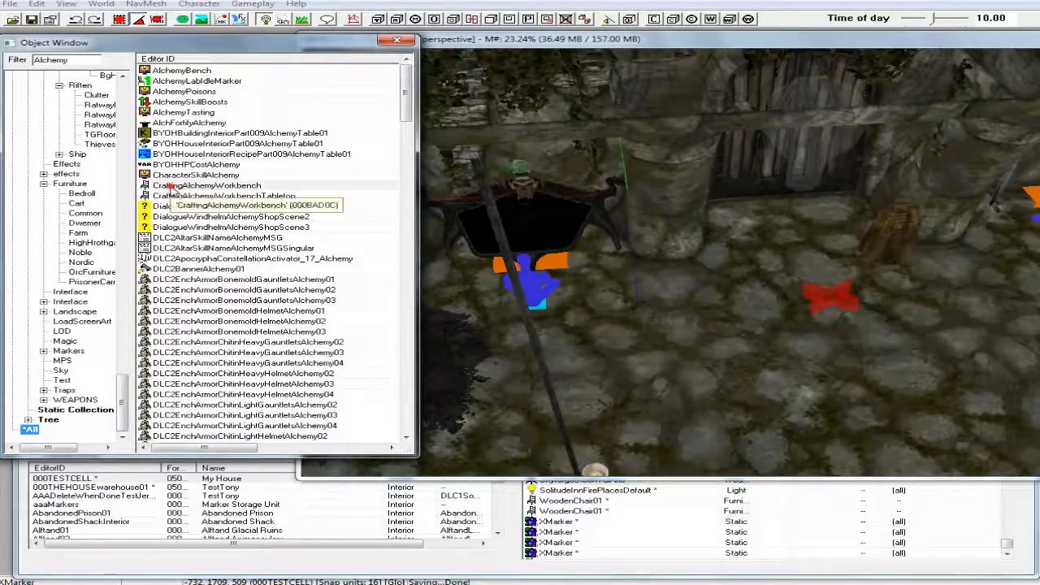
Step: Place CraftingAlchemyWorkbench in an empty vine-covered wall recess, facing into the room, and shift it slightly out from the wall
{"action": "left_click_drag", "start_coordinate": [171, 187], "coordinate": [505, 110]}
{"action": "left_click", "coordinate": [577, 39]}
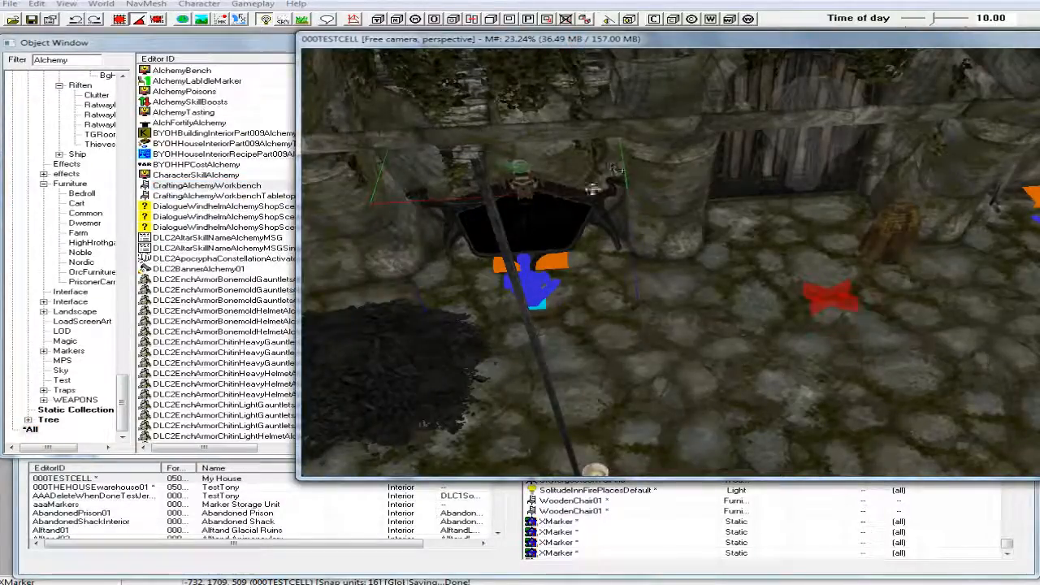
{"action": "middle_click_drag", "start_coordinate": [582, 198], "coordinate": [400, 227], "text": "shift"}
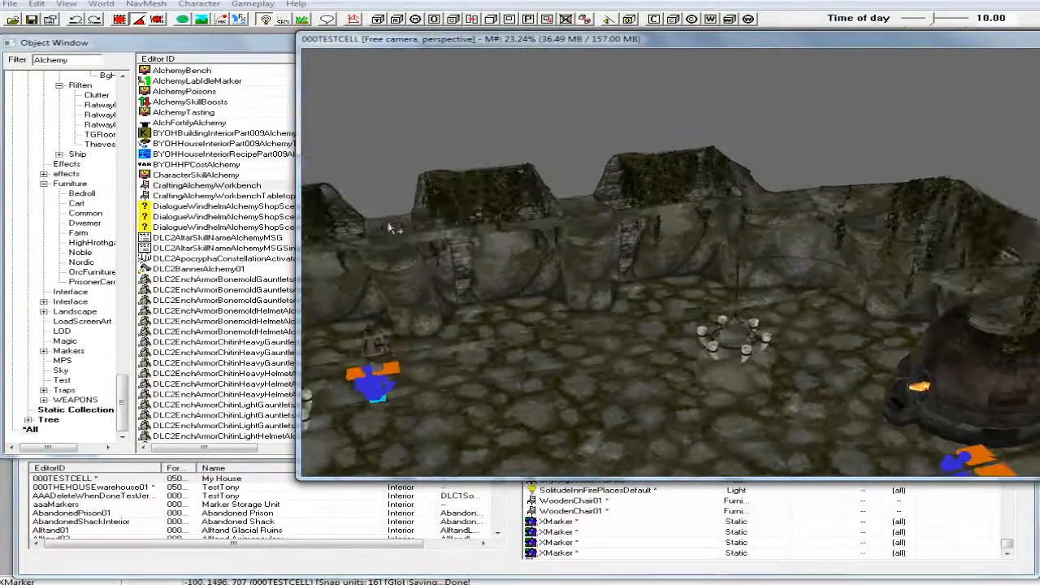
{"action": "scroll", "coordinate": [421, 281], "scroll_direction": "up", "scroll_amount": 4}
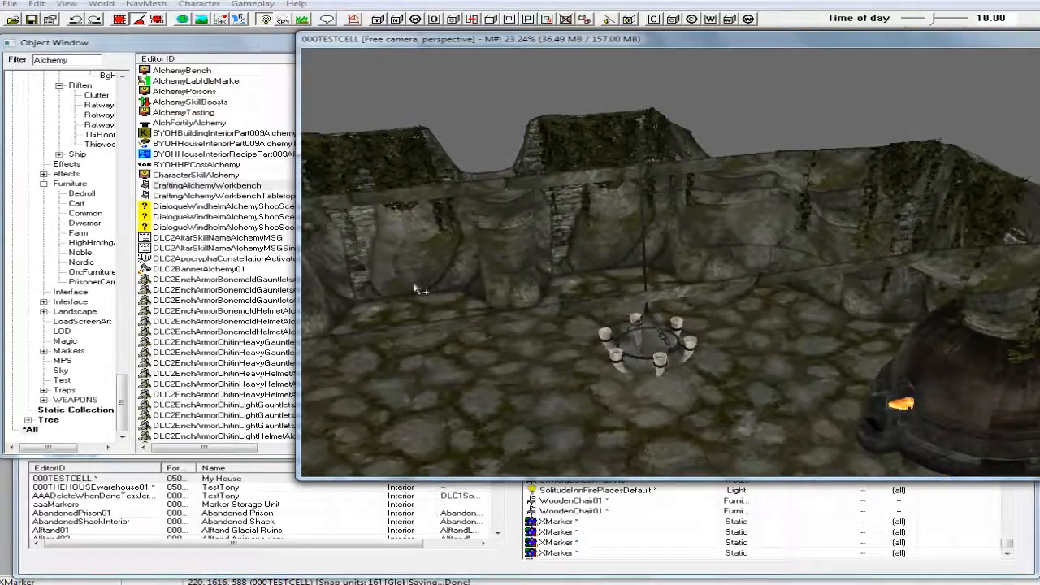
{"action": "scroll", "coordinate": [416, 284], "scroll_direction": "up", "scroll_amount": 2}
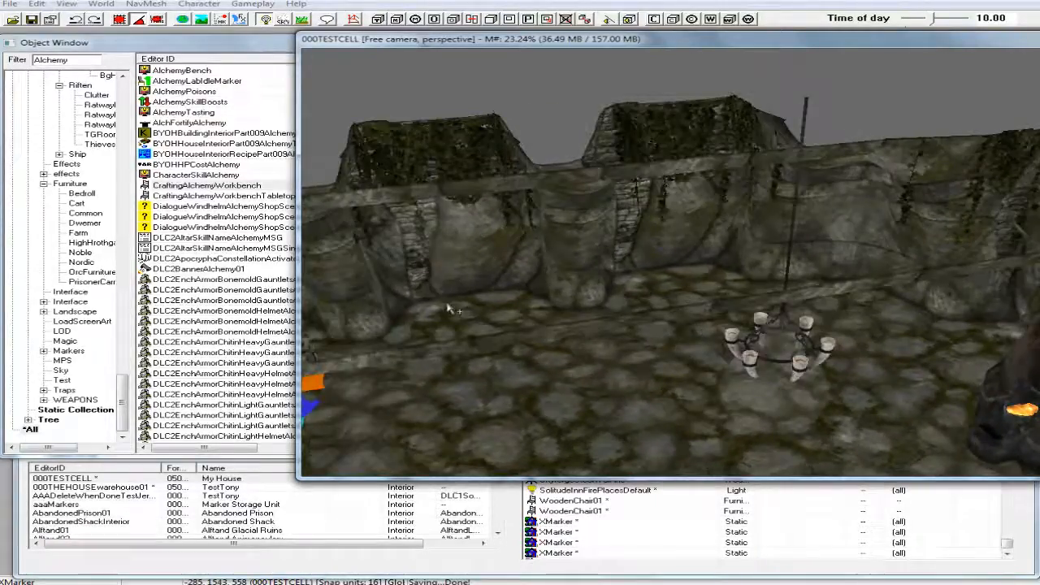
{"action": "scroll", "coordinate": [439, 301], "scroll_direction": "up", "scroll_amount": 2}
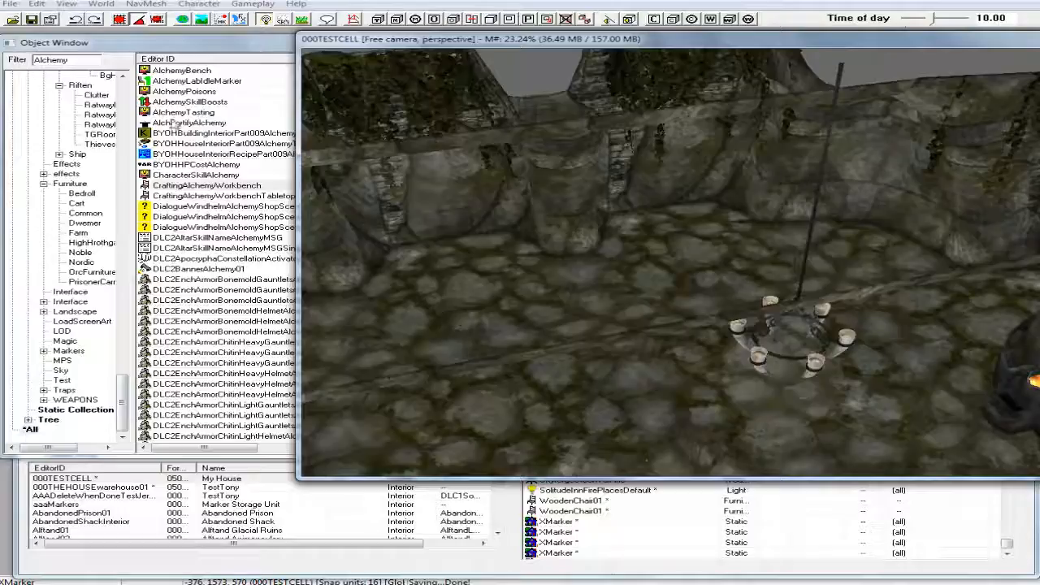
{"action": "left_click_drag", "start_coordinate": [203, 186], "coordinate": [515, 273]}
{"action": "mouse_move", "coordinate": [515, 274]}
{"action": "right_mouse_down"}
{"action": "mouse_move", "coordinate": [506, 274]}
{"action": "mouse_move", "coordinate": [514, 273]}
{"action": "right_mouse_up"}
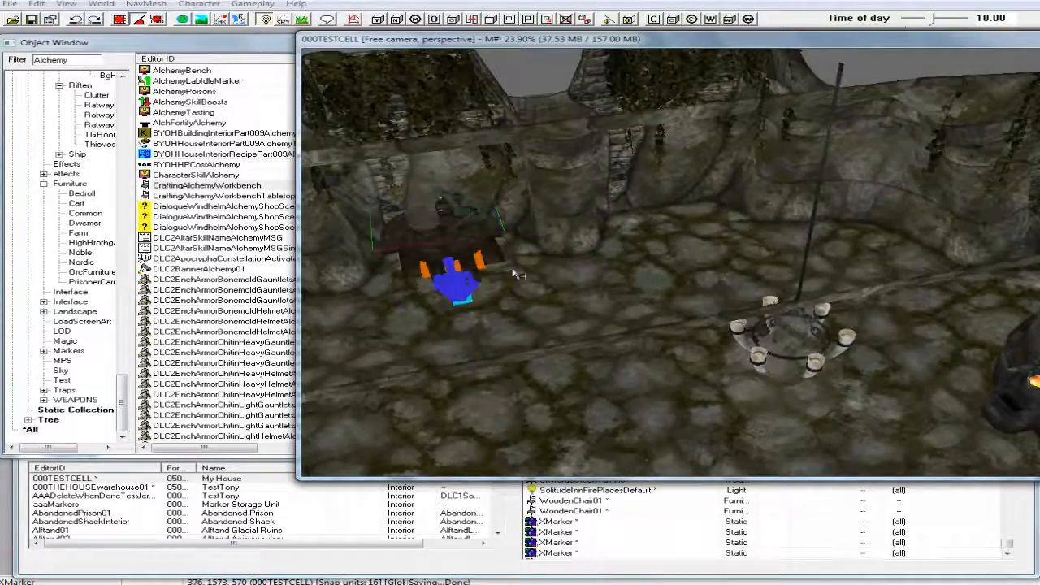
{"action": "left_click_drag", "start_coordinate": [469, 243], "coordinate": [483, 253]}
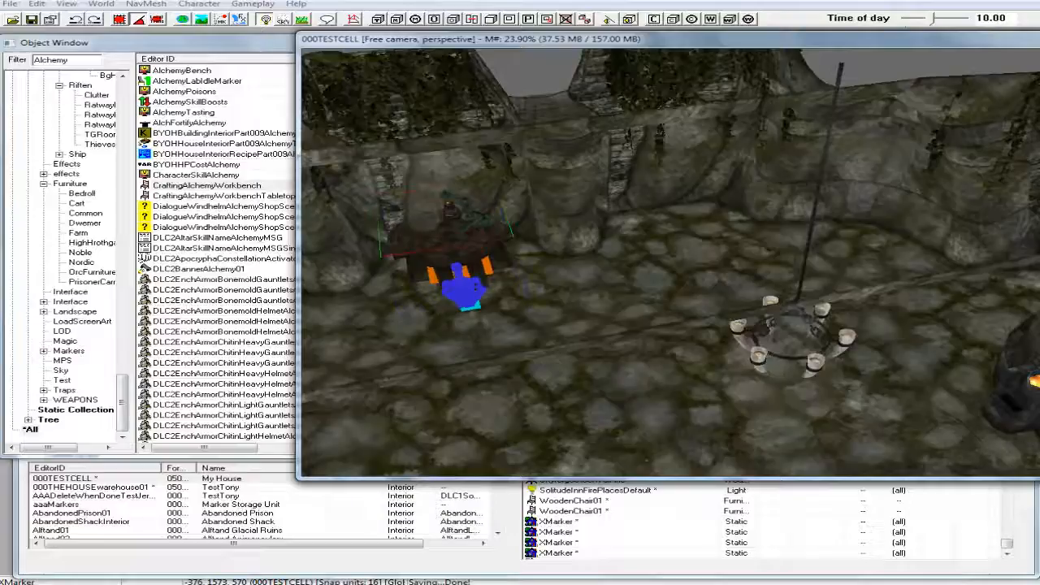
{"action": "key", "text": "a"}
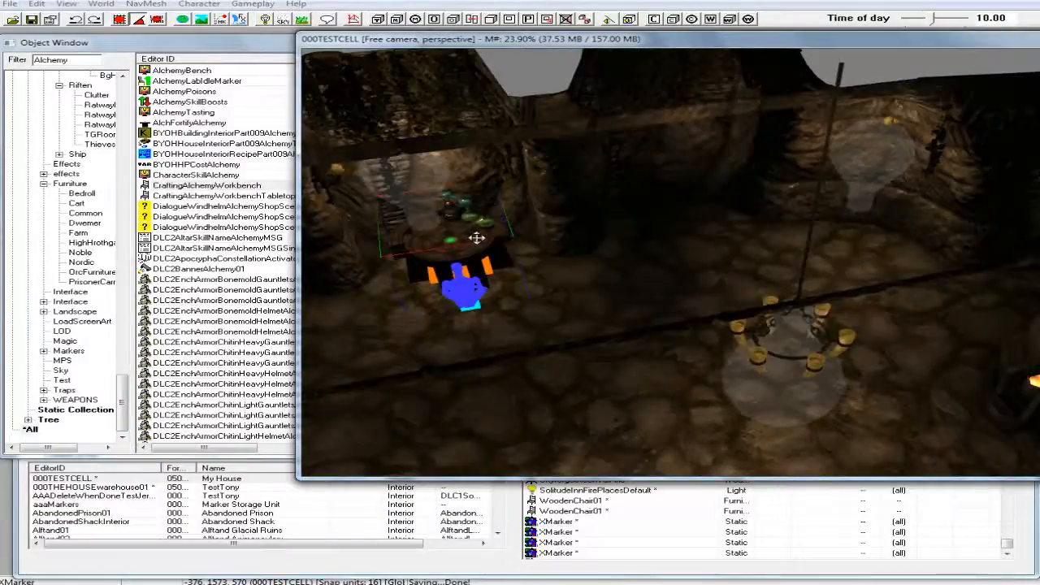
{"action": "key", "text": "a"}
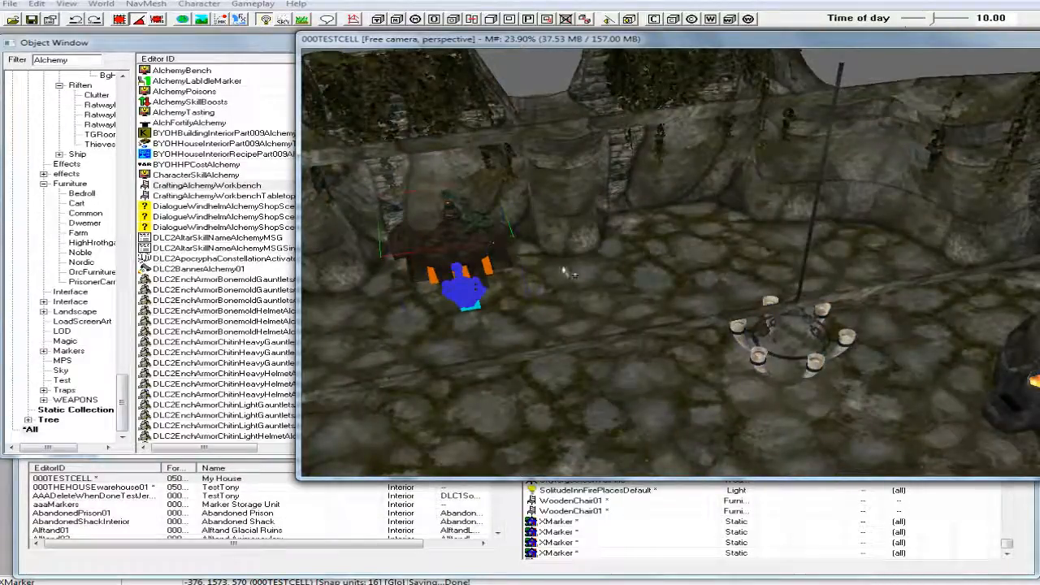
{"action": "middle_click_drag", "start_coordinate": [579, 273], "coordinate": [641, 276], "text": "shift"}
{"action": "scroll", "coordinate": [627, 270], "scroll_direction": "down", "scroll_amount": 2}
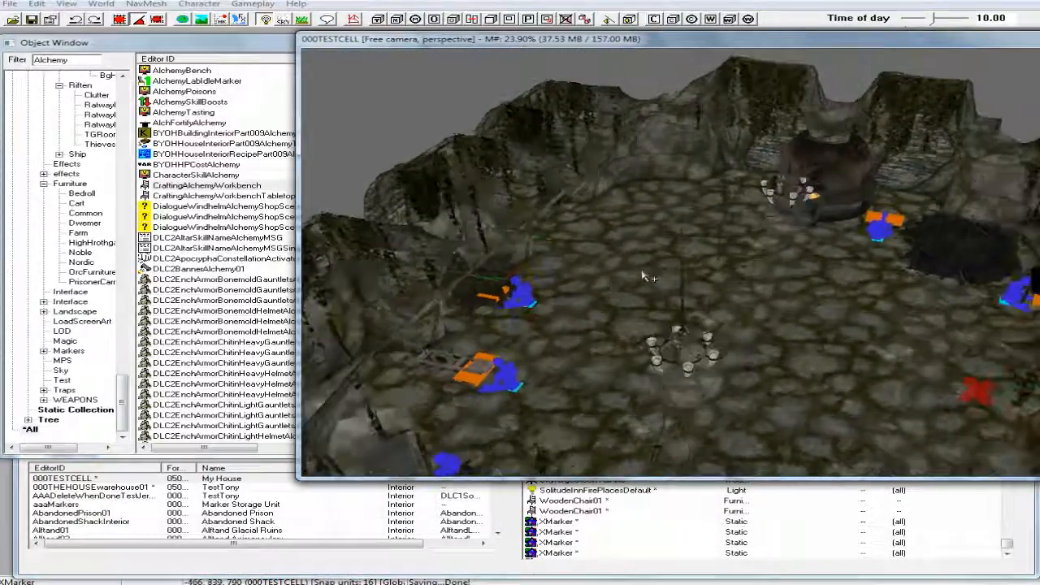
Step: Filter the complete list of objects for "player" and find the PlayerHouseChest container
{"action": "double_click", "coordinate": [75, 60]}
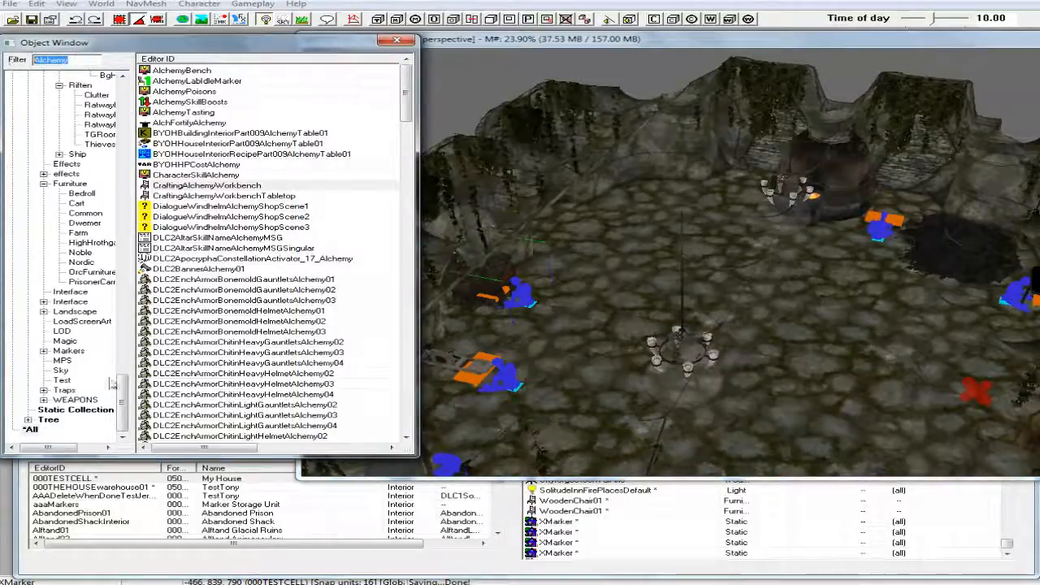
{"action": "left_click", "coordinate": [77, 410]}
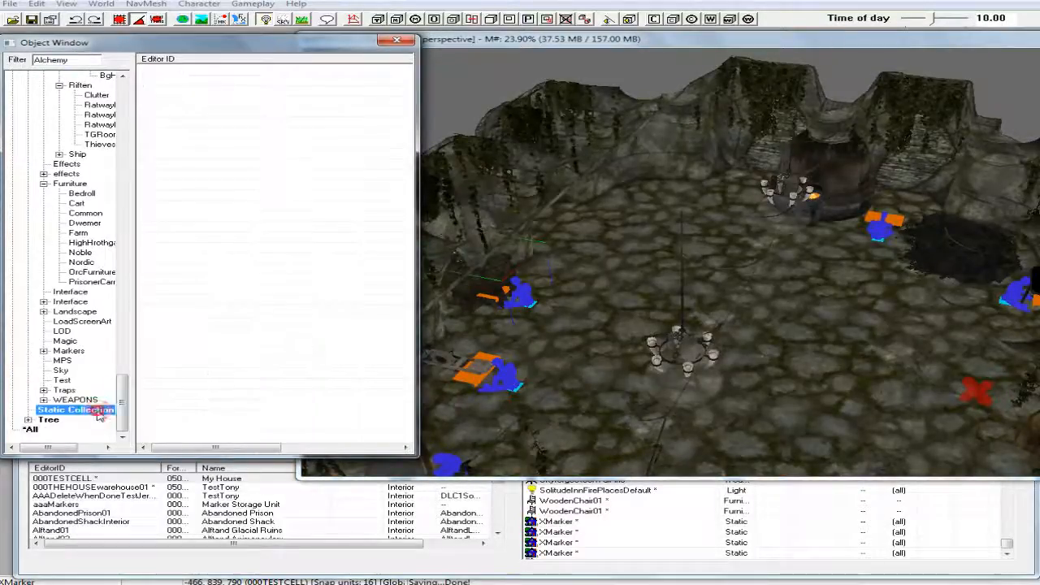
{"action": "double_click", "coordinate": [73, 60]}
{"action": "type", "text": "pl"}
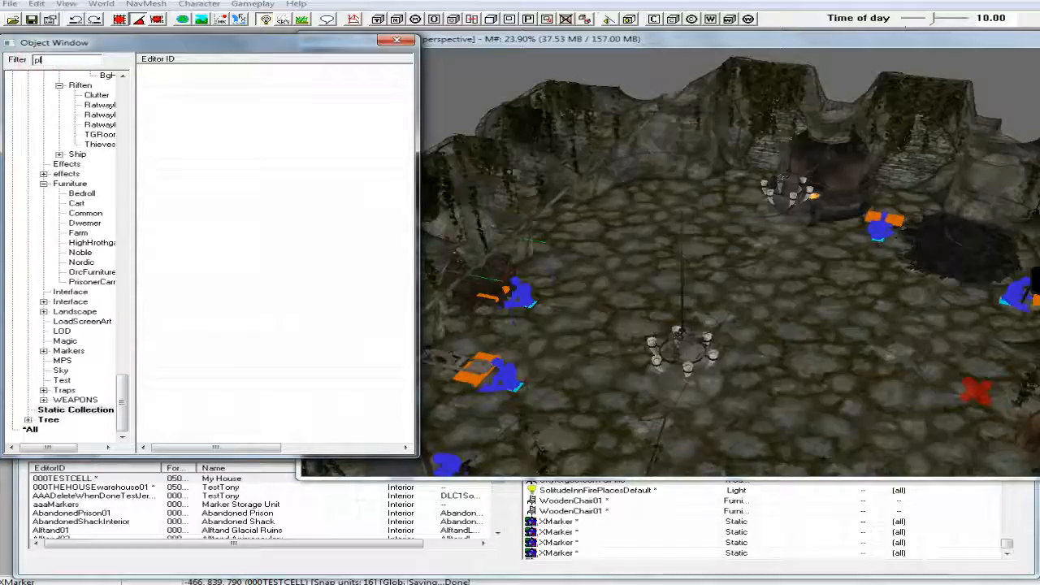
{"action": "type", "text": "ayer"}
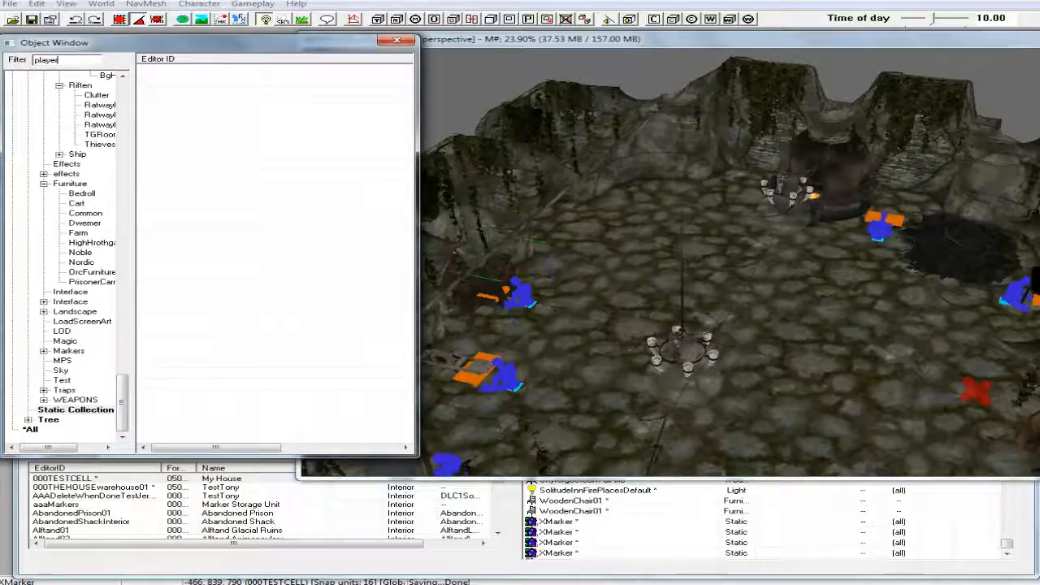
{"action": "left_click", "coordinate": [30, 429]}
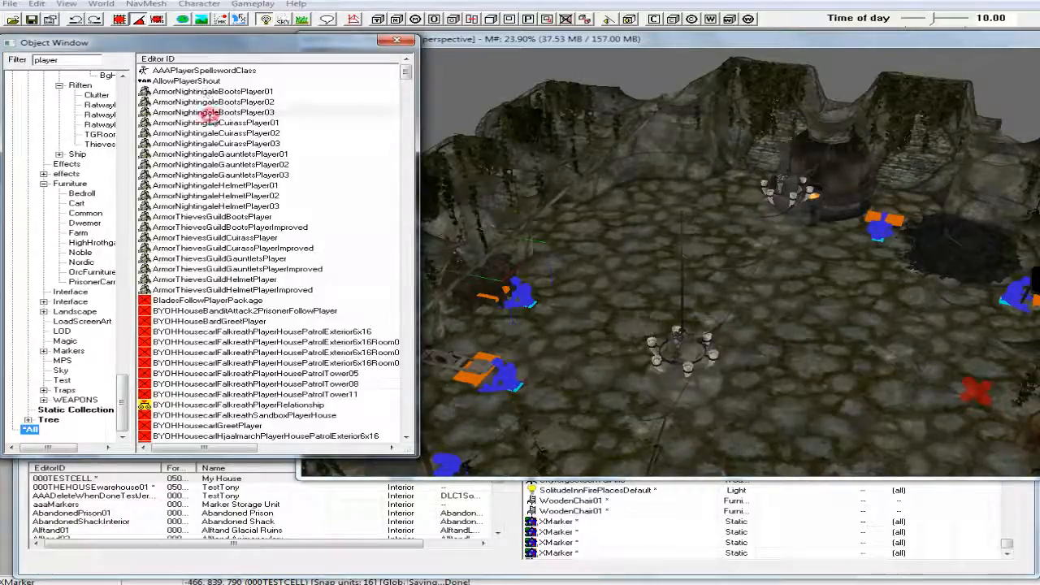
{"action": "scroll", "coordinate": [260, 200], "scroll_direction": "down", "scroll_amount": 11}
{"action": "scroll", "coordinate": [307, 210], "scroll_direction": "down", "scroll_amount": 2}
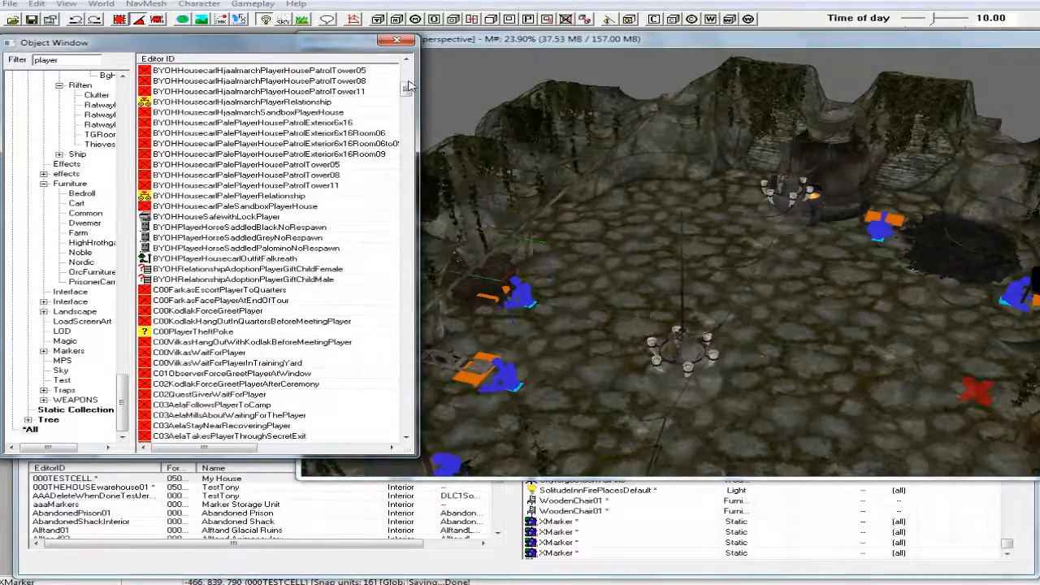
{"action": "left_click_drag", "start_coordinate": [407, 94], "coordinate": [417, 371]}
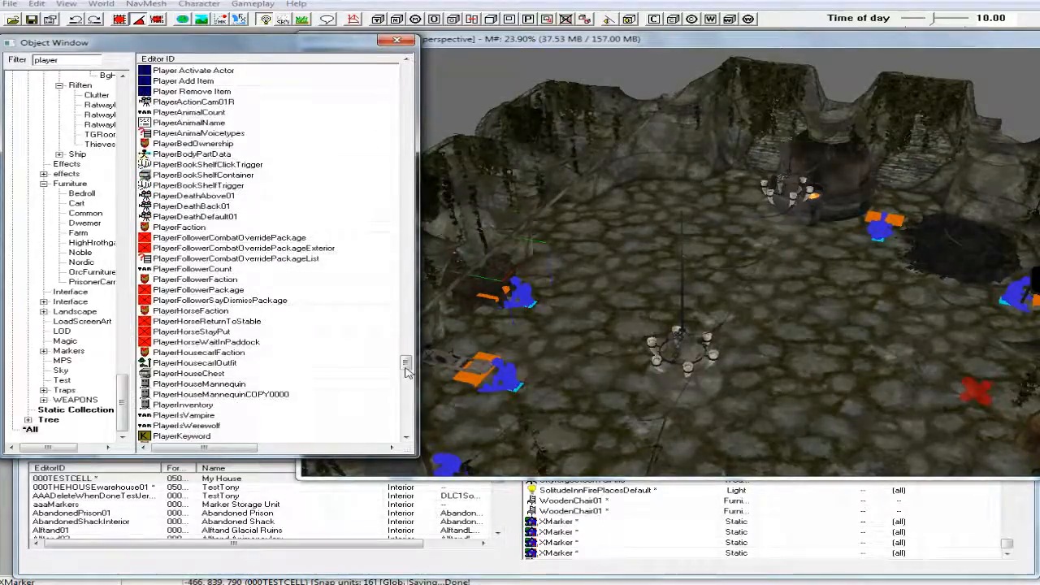
Step: Make two duplicates of the PlayerHouseChest container
{"action": "left_click", "coordinate": [205, 373]}
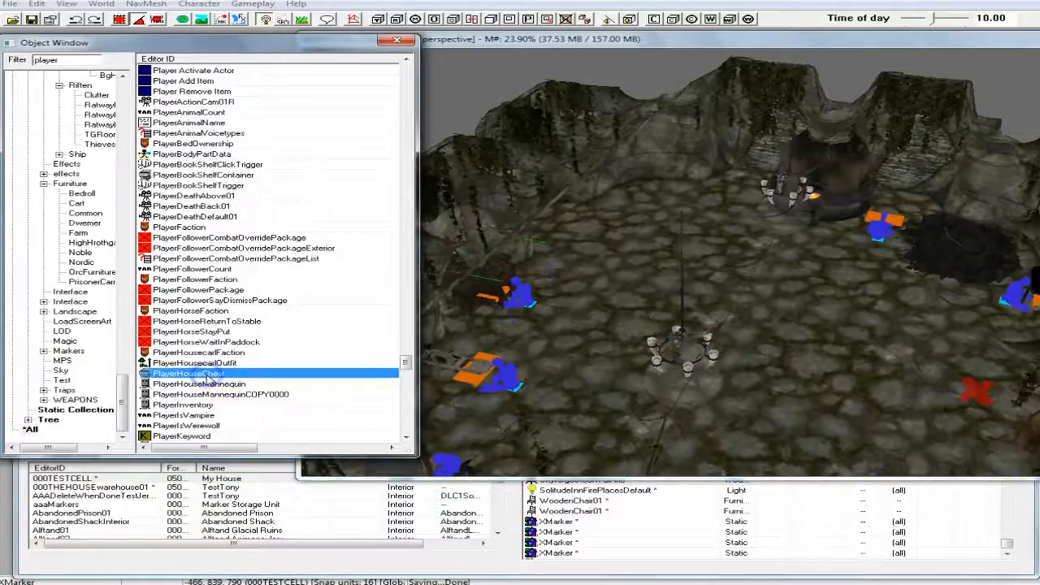
{"action": "right_click", "coordinate": [205, 373]}
{"action": "left_click", "coordinate": [264, 412]}
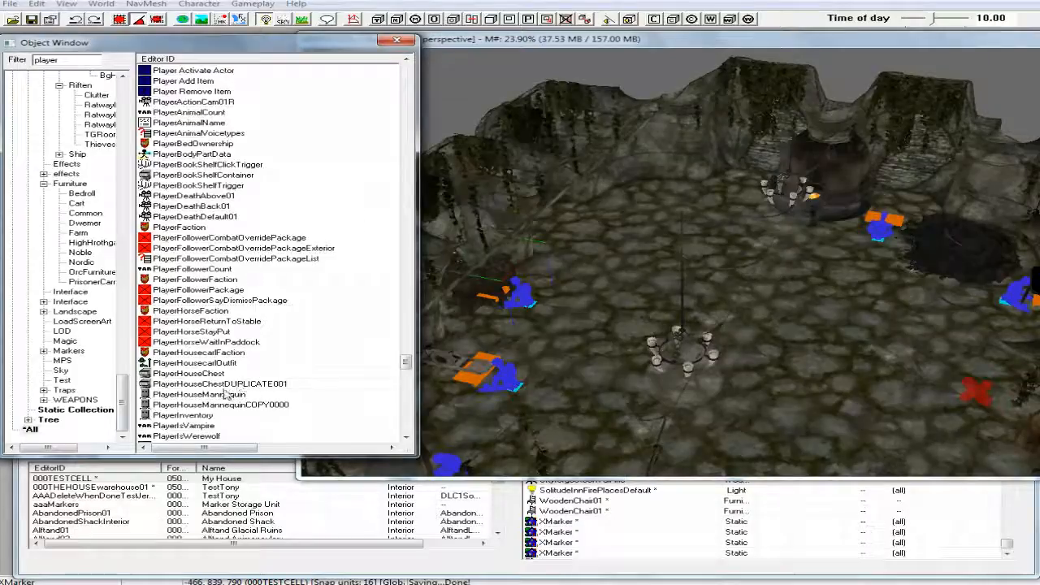
{"action": "right_click", "coordinate": [213, 376]}
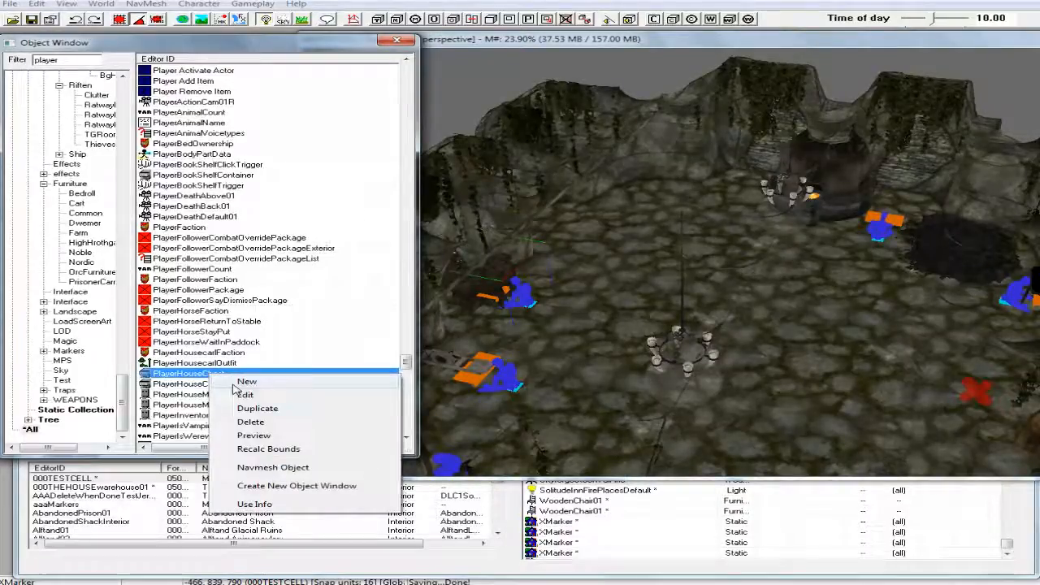
{"action": "left_click", "coordinate": [256, 408]}
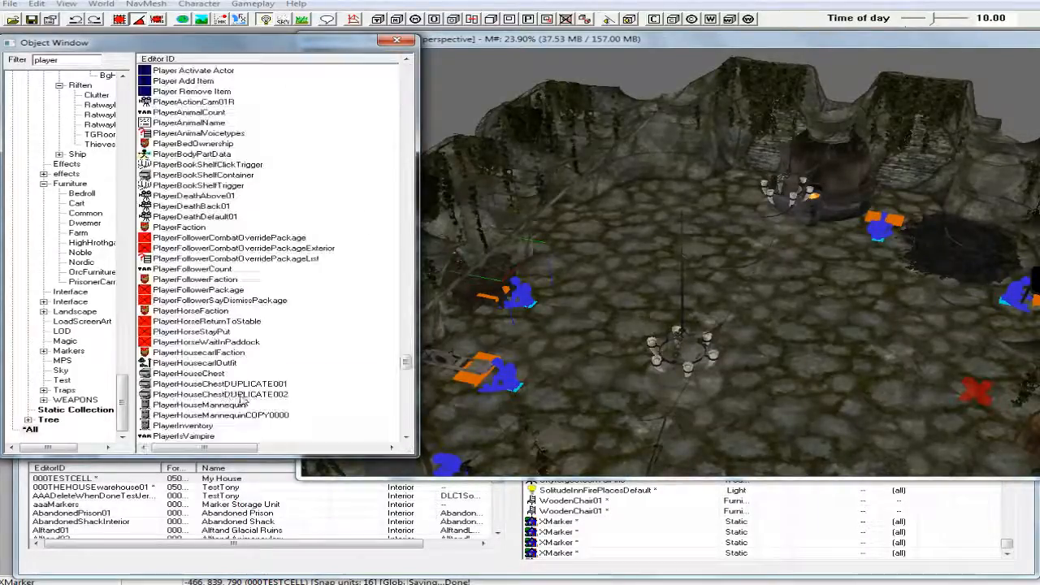
Step: Rename the first PlayerHouseChest duplicate to 000HOUSEEnchanterChest, renaming the existing object instead of creating a new one
{"action": "left_click", "coordinate": [219, 385]}
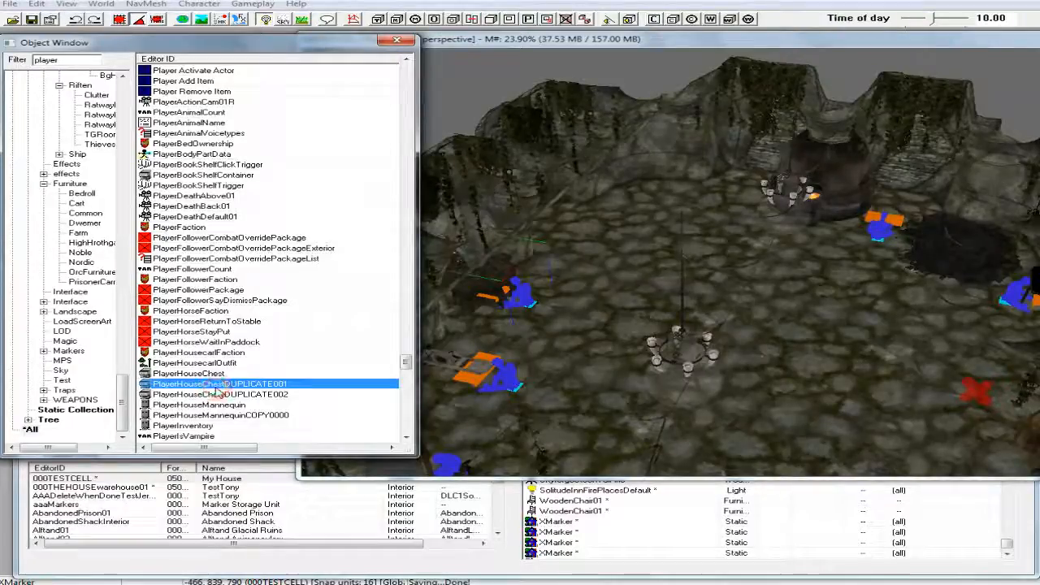
{"action": "left_click", "coordinate": [219, 385]}
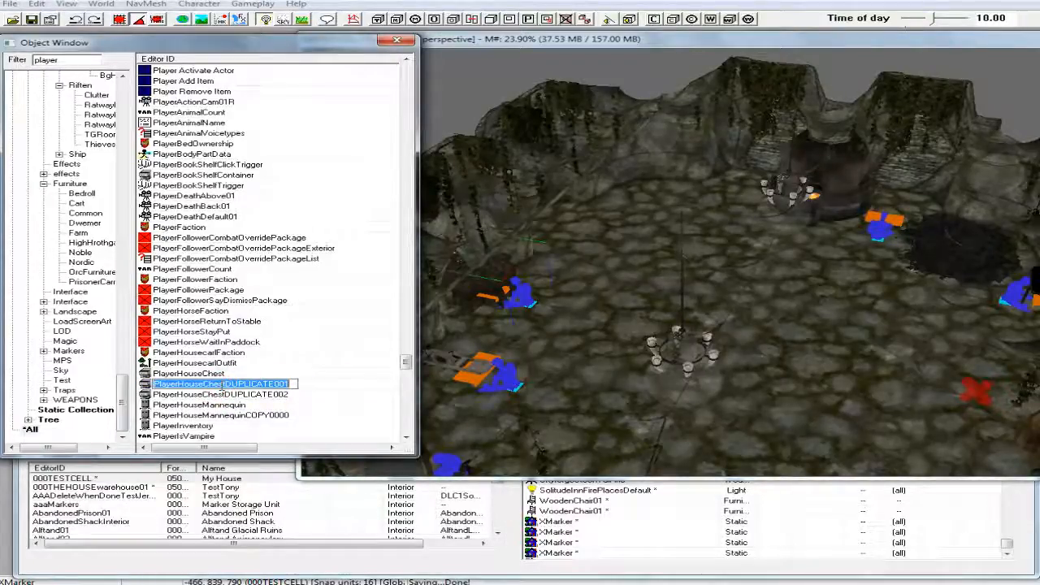
{"action": "type", "text": "000"}
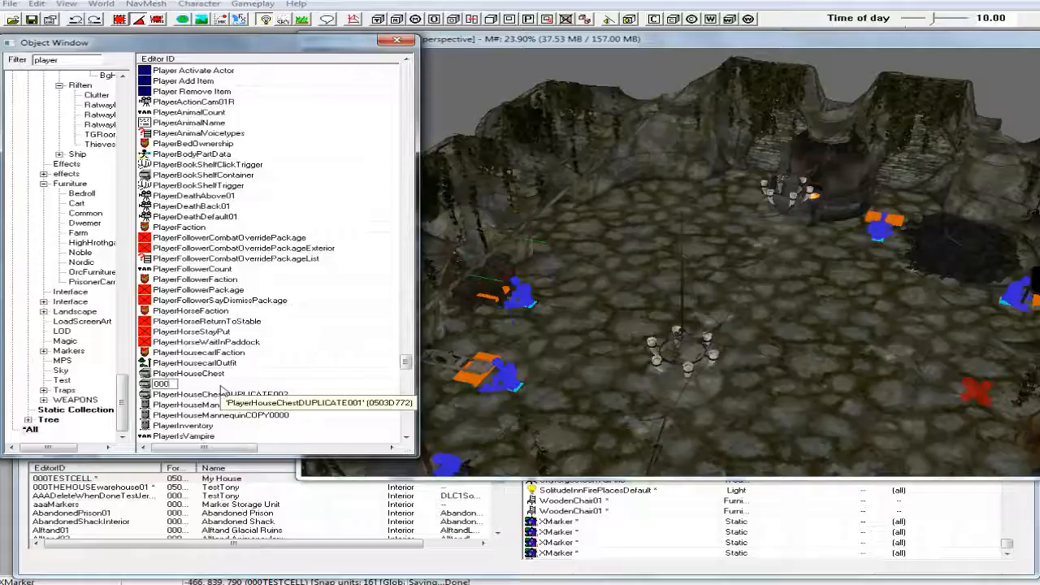
{"action": "type", "text": "HOUSE"}
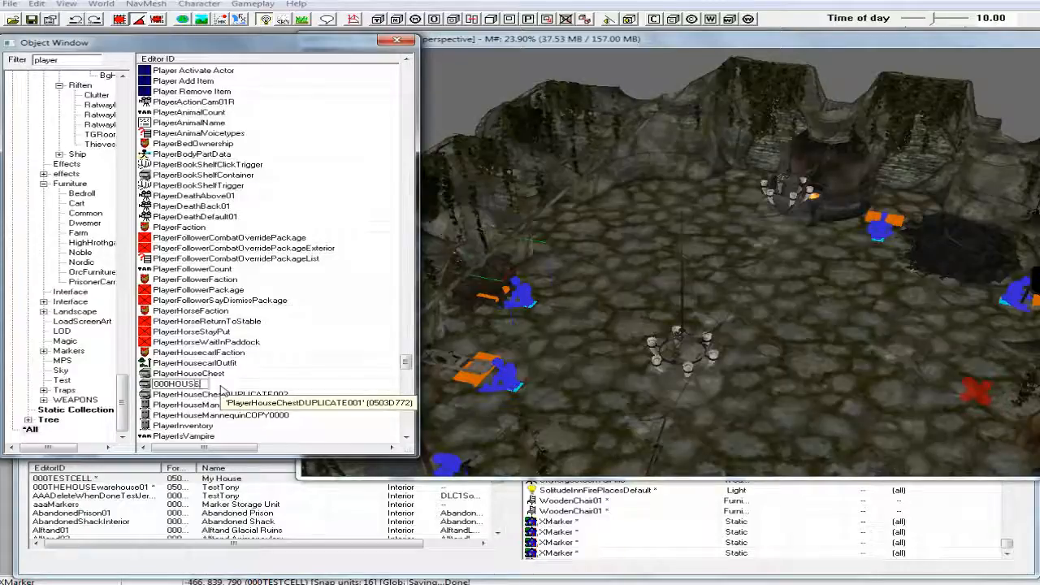
{"action": "type", "text": "EnchanterChest"}
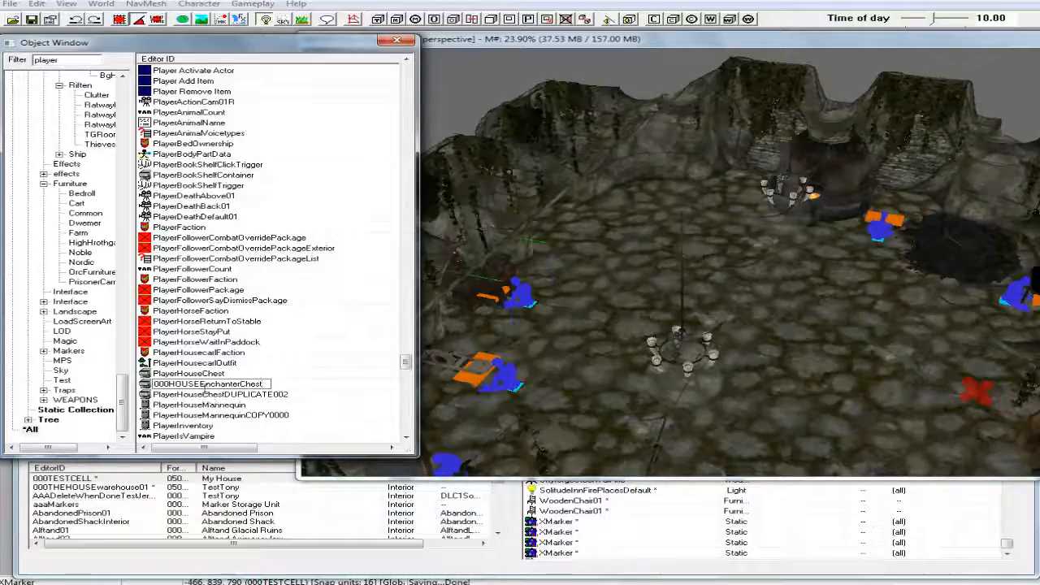
{"action": "key", "text": "Return"}
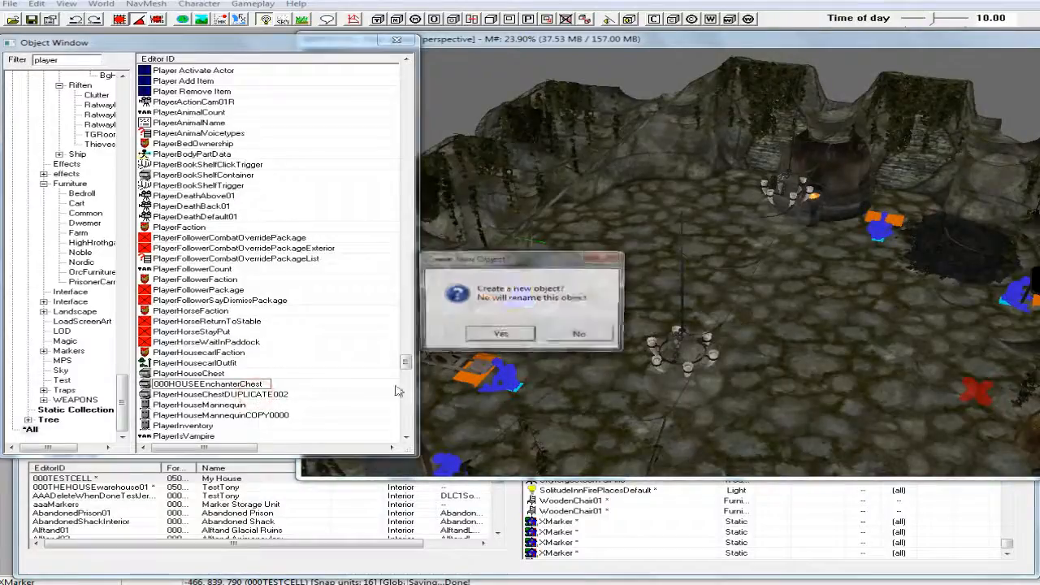
{"action": "left_click", "coordinate": [582, 332]}
{"action": "left_click", "coordinate": [572, 331]}
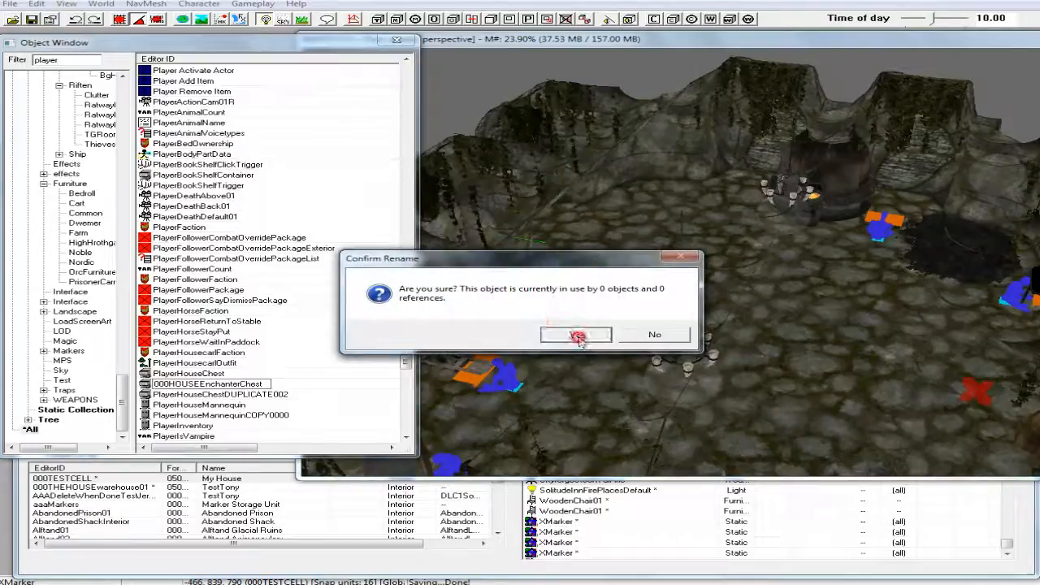
Step: Rename the remaining PlayerHouseChest duplicate to 000HouseAlchemyChest, renaming the existing object instead of creating a new one
{"action": "left_click", "coordinate": [256, 393]}
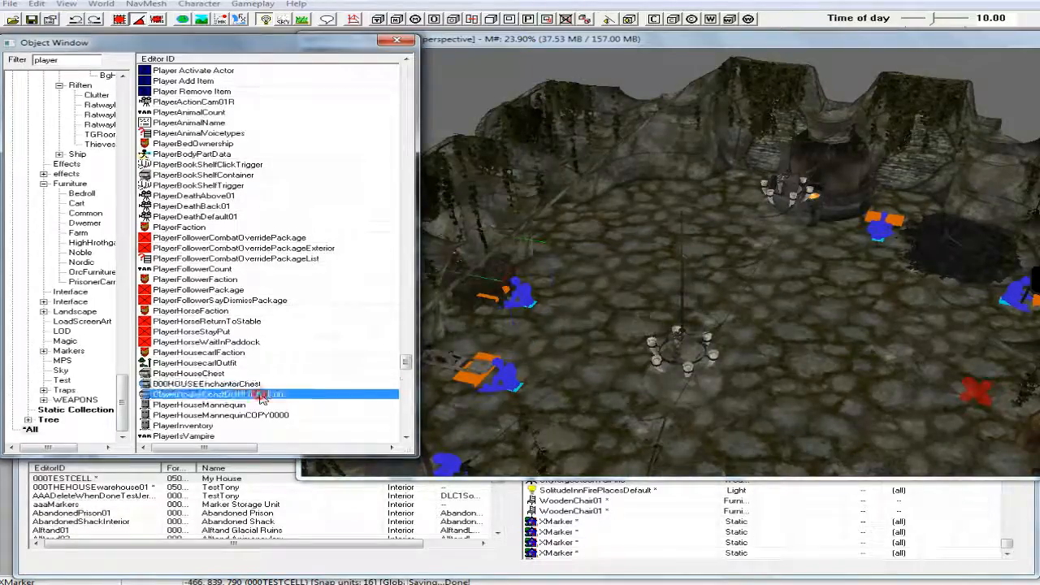
{"action": "left_click", "coordinate": [256, 393]}
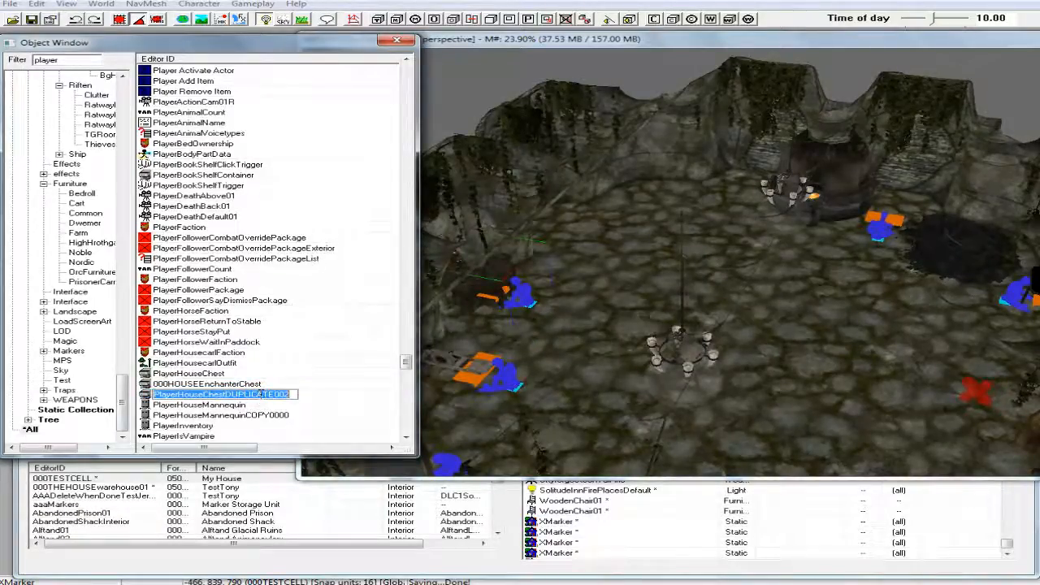
{"action": "type", "text": "000HouseA"}
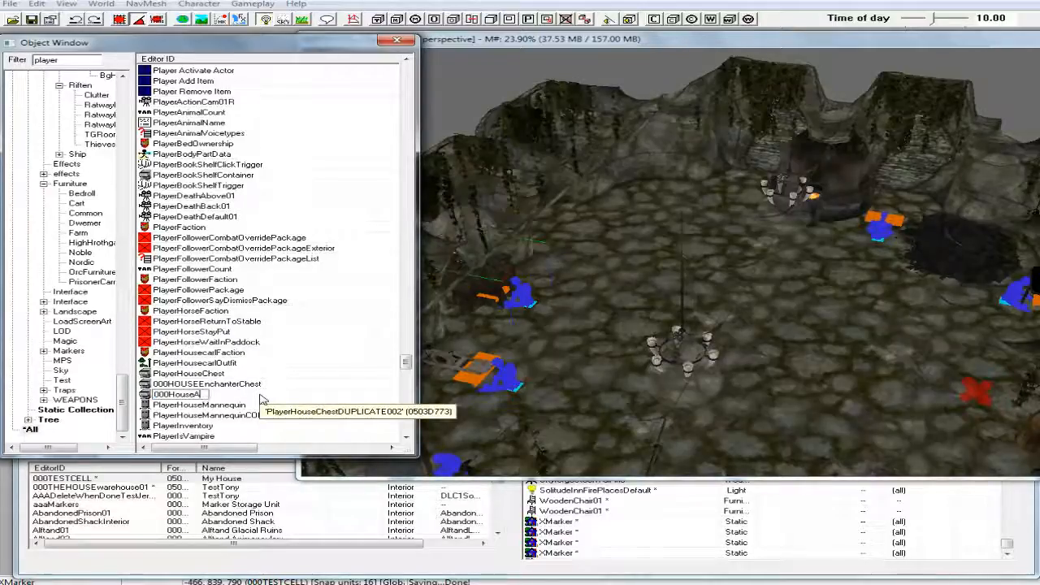
{"action": "type", "text": "lchemyChest"}
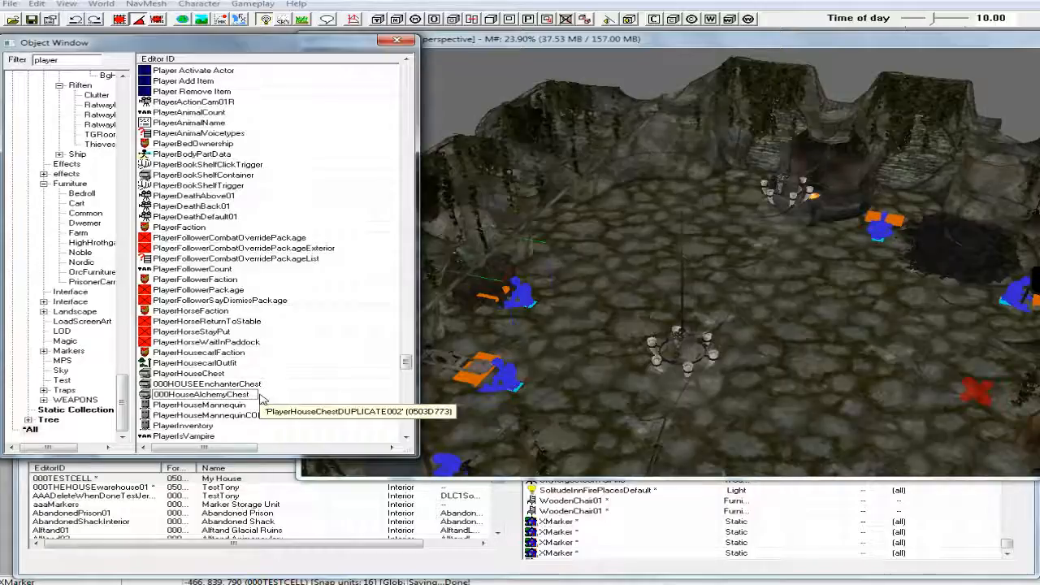
{"action": "key", "text": "Return"}
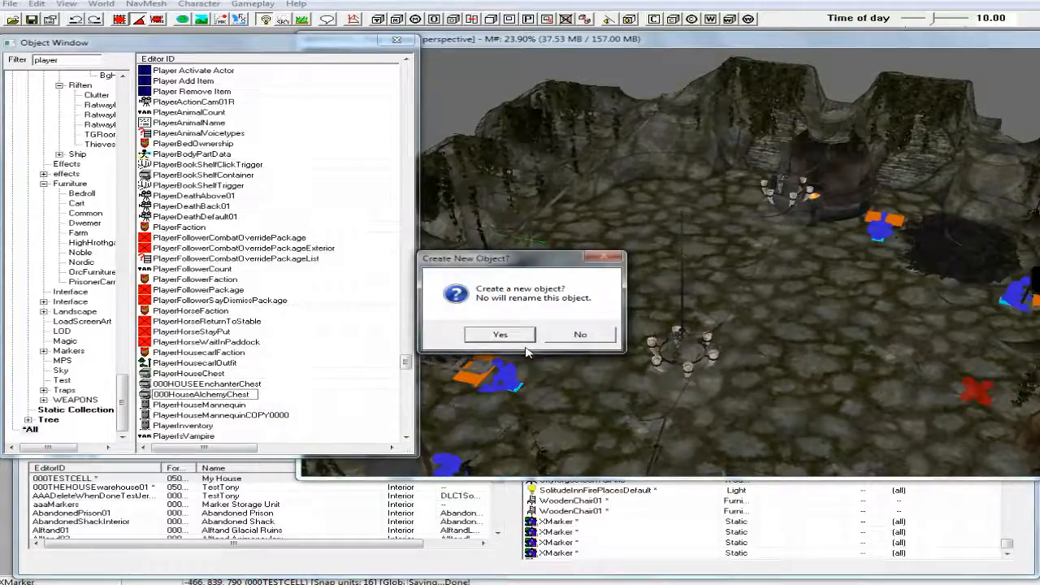
{"action": "left_click", "coordinate": [607, 335]}
{"action": "left_click", "coordinate": [570, 333]}
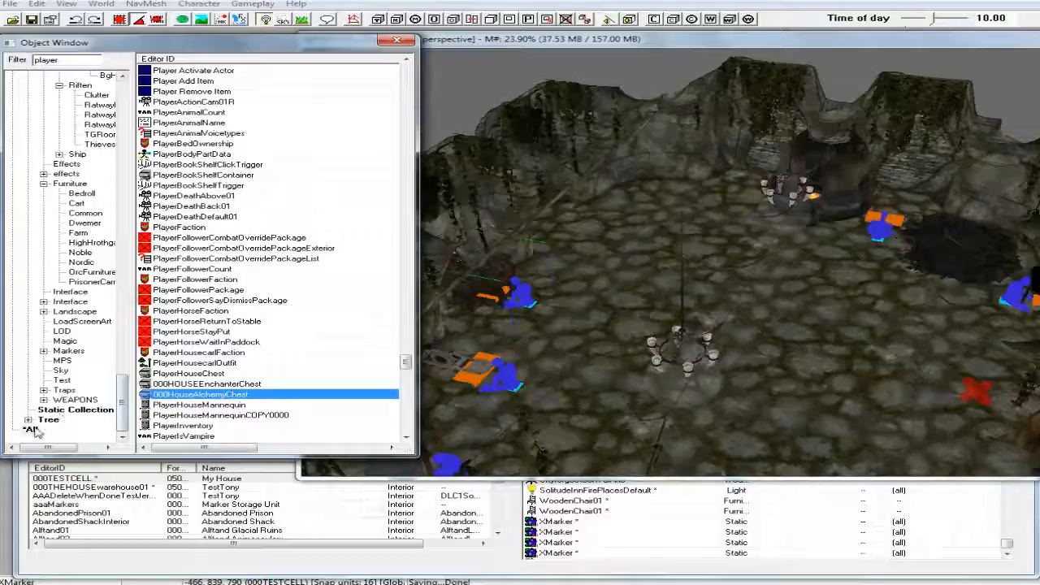
Step: Filter the object list for "000" and place 000HouseAlchemyChest beside the alchemy workbench, turned to face into the room
{"action": "double_click", "coordinate": [57, 59]}
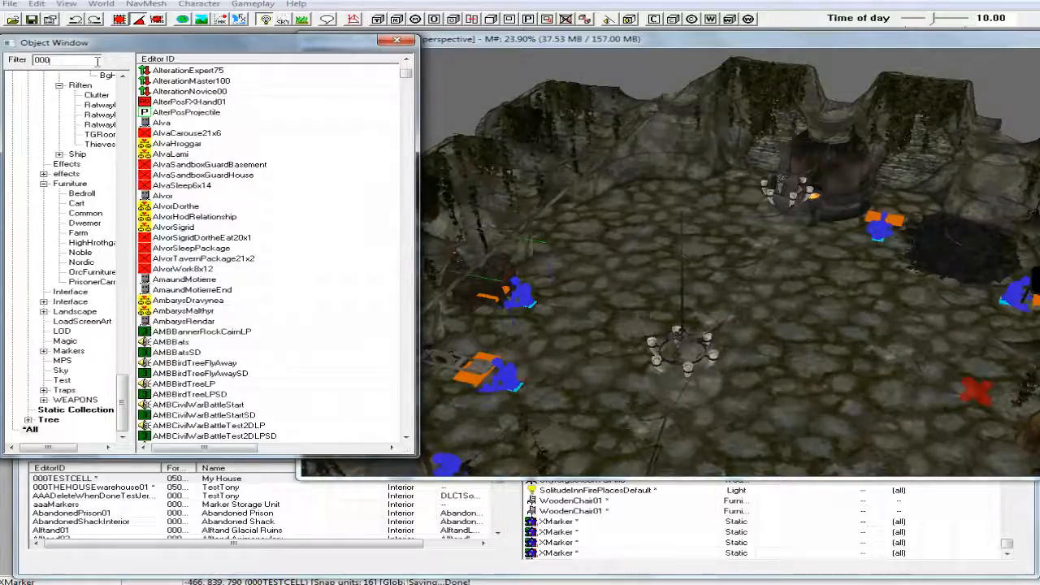
{"action": "left_click_drag", "start_coordinate": [407, 75], "coordinate": [407, 64]}
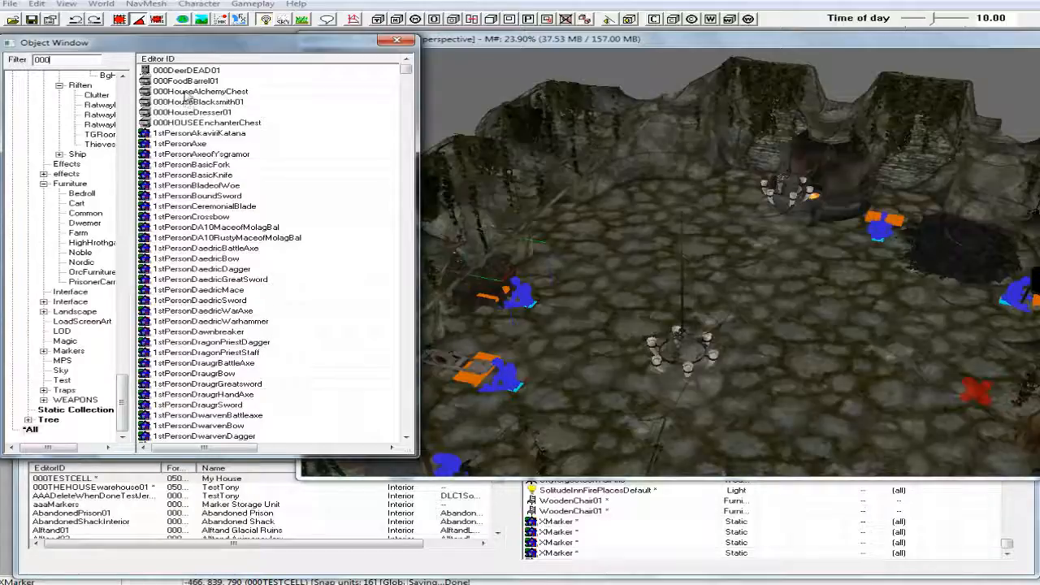
{"action": "left_click_drag", "start_coordinate": [147, 94], "coordinate": [579, 264]}
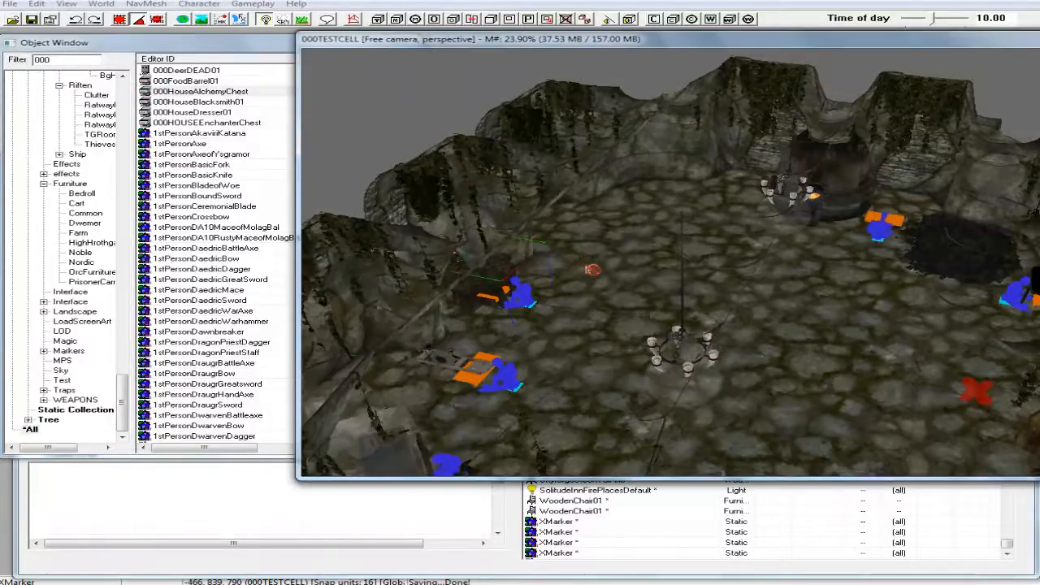
{"action": "right_click_drag", "start_coordinate": [582, 255], "coordinate": [605, 254]}
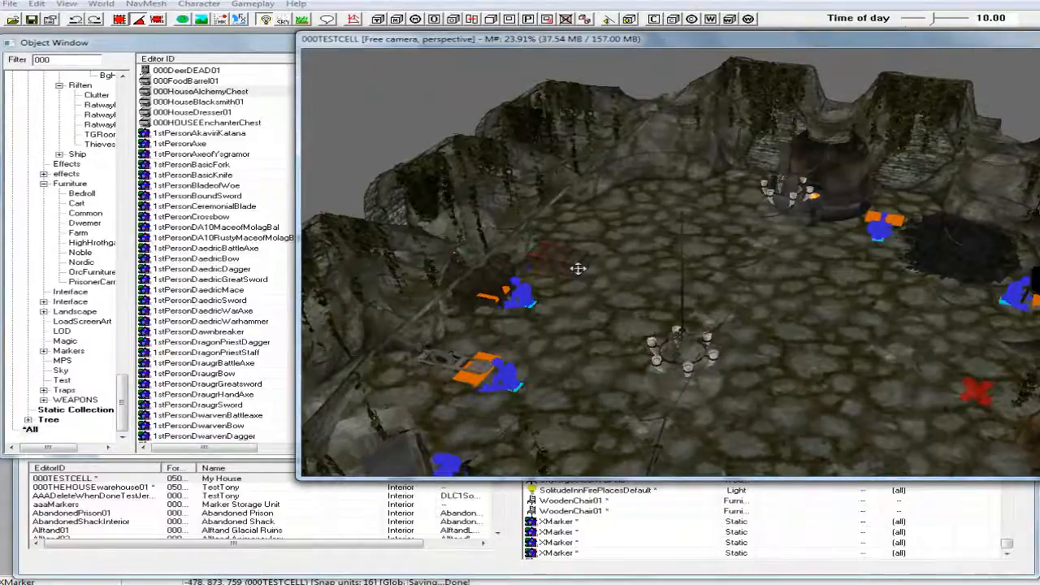
{"action": "scroll", "coordinate": [568, 259], "scroll_direction": "up", "scroll_amount": 3}
{"action": "scroll", "coordinate": [580, 274], "scroll_direction": "up", "scroll_amount": 1}
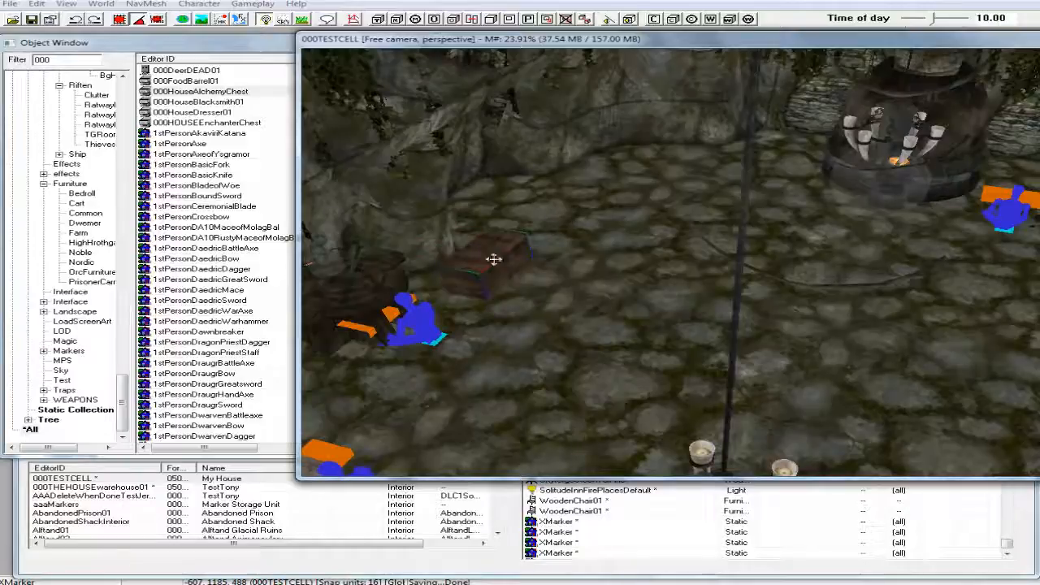
{"action": "left_click_drag", "start_coordinate": [493, 258], "coordinate": [477, 259]}
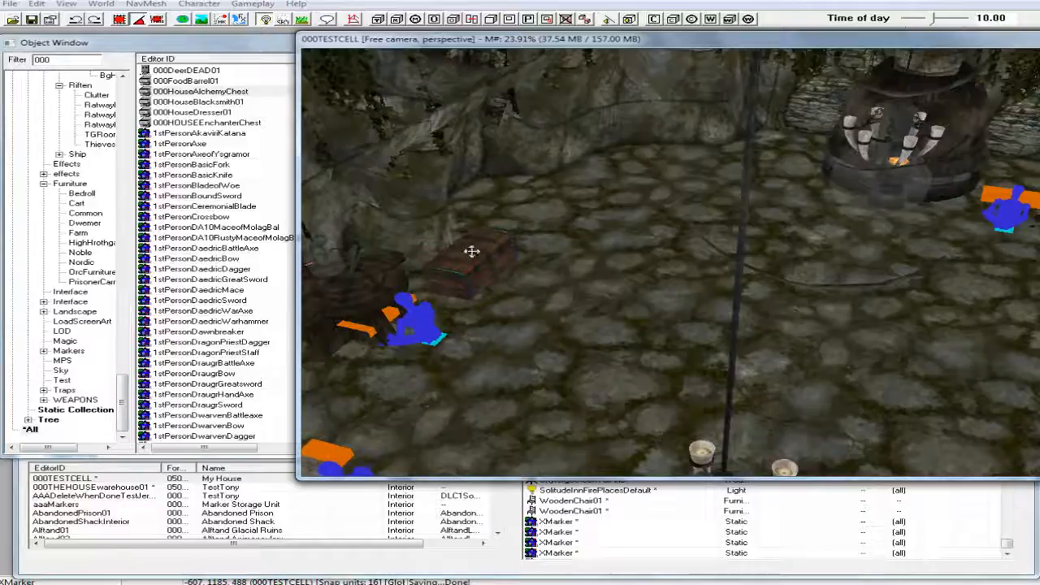
{"action": "middle_click_drag", "start_coordinate": [476, 268], "coordinate": [423, 274], "text": "shift"}
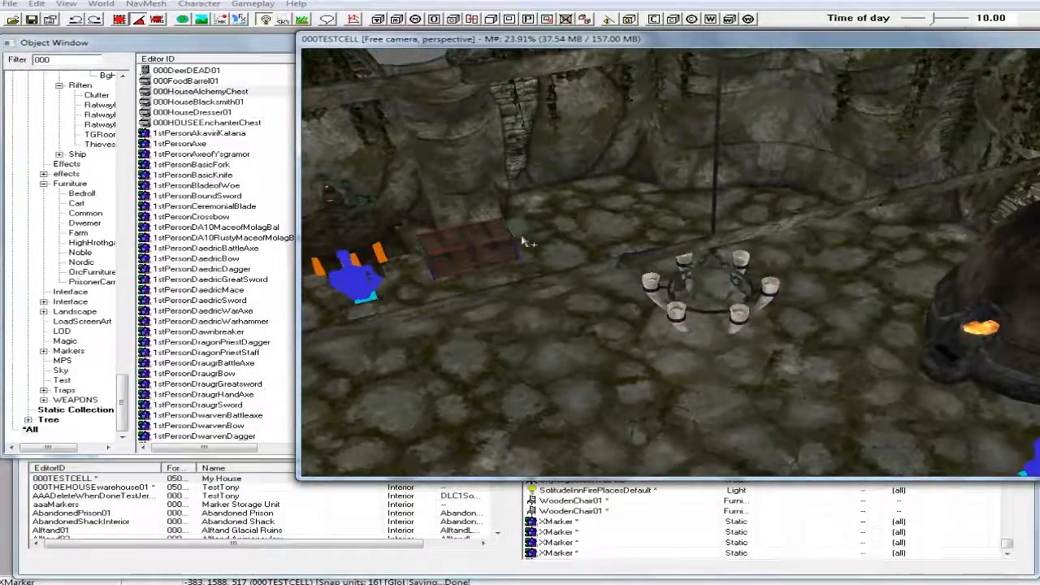
Step: Place 000HOUSEEnchanterChest on the opposite side of the room near the enchanting workbench and rotate it to line up with the wall
{"action": "middle_click_drag", "start_coordinate": [464, 235], "coordinate": [704, 274], "text": "shift"}
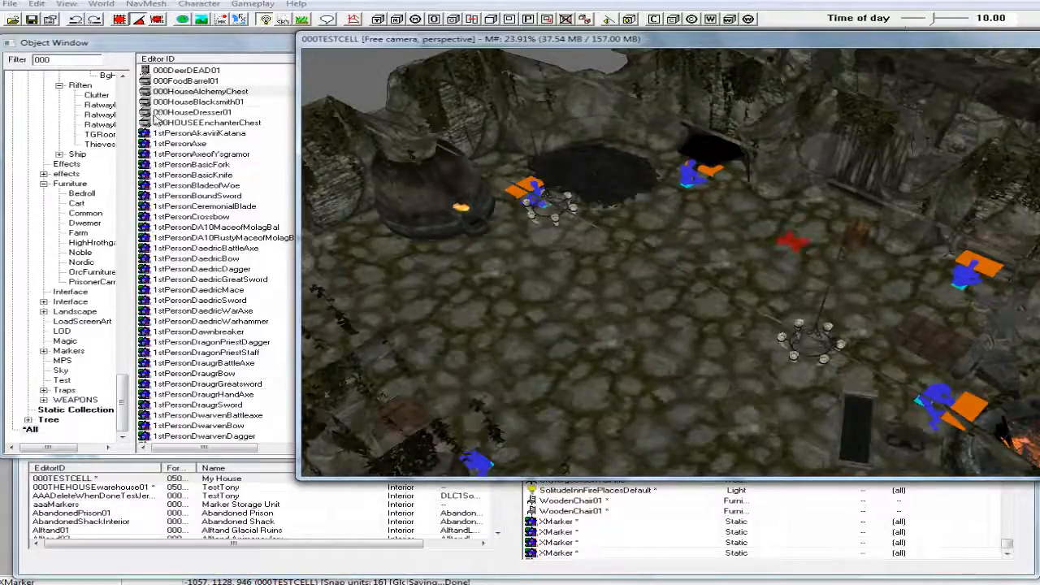
{"action": "left_click_drag", "start_coordinate": [149, 124], "coordinate": [623, 203]}
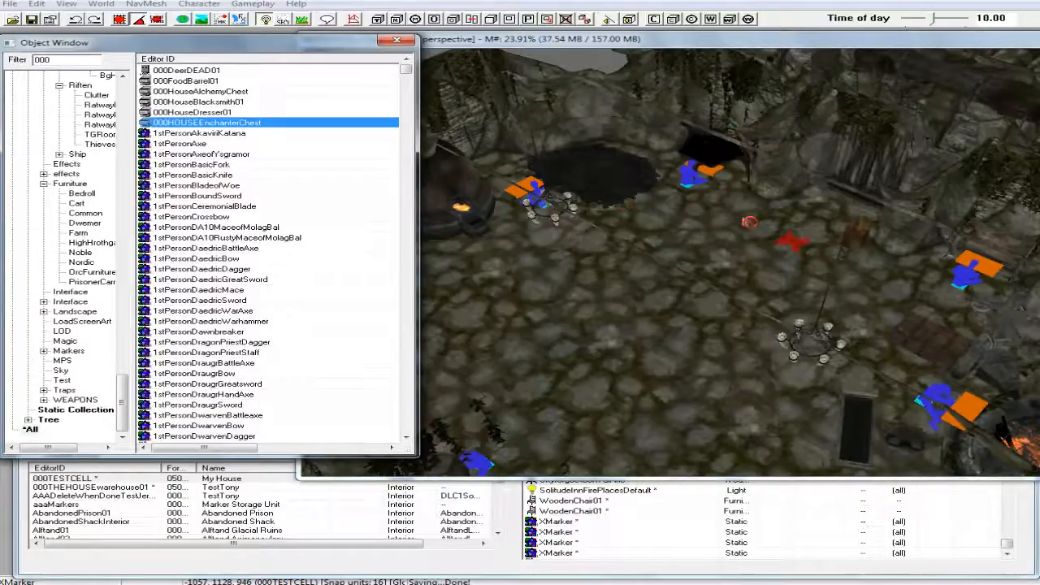
{"action": "left_click_drag", "start_coordinate": [748, 218], "coordinate": [744, 215]}
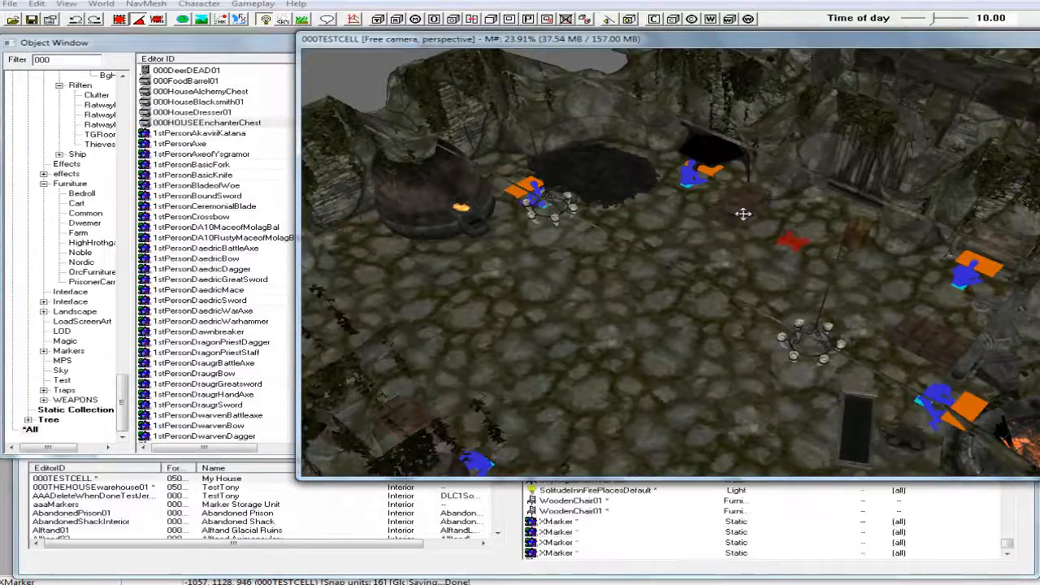
{"action": "right_click_drag", "start_coordinate": [742, 213], "coordinate": [752, 213]}
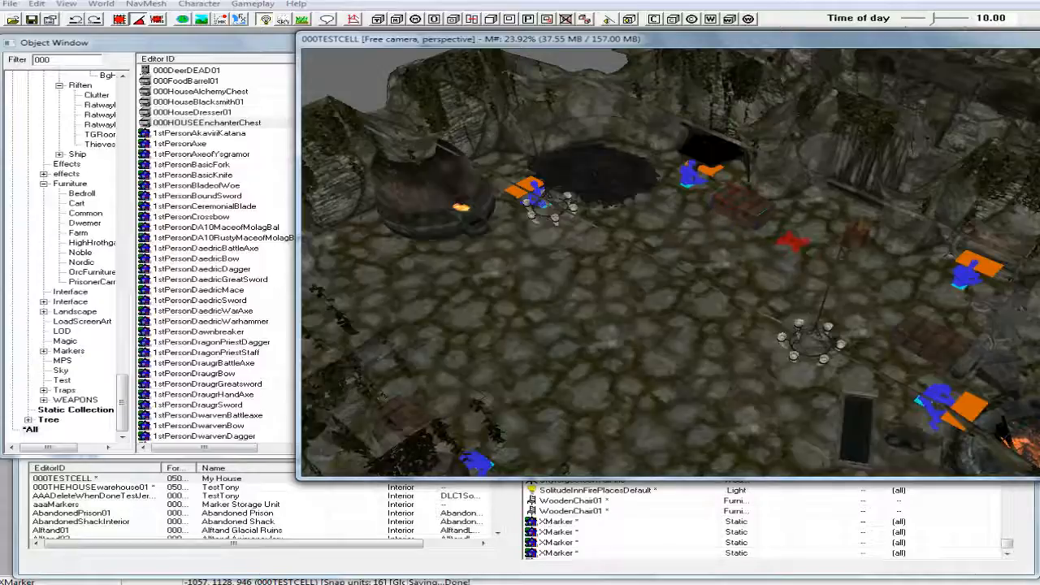
Step: Extend the selection from the enchanter chest to the chest beside the forge, CraftingBlackSmithForge and NorTable01NoShadow, leaving the walls out
{"action": "middle_click_drag", "start_coordinate": [708, 225], "coordinate": [585, 248], "text": "shift"}
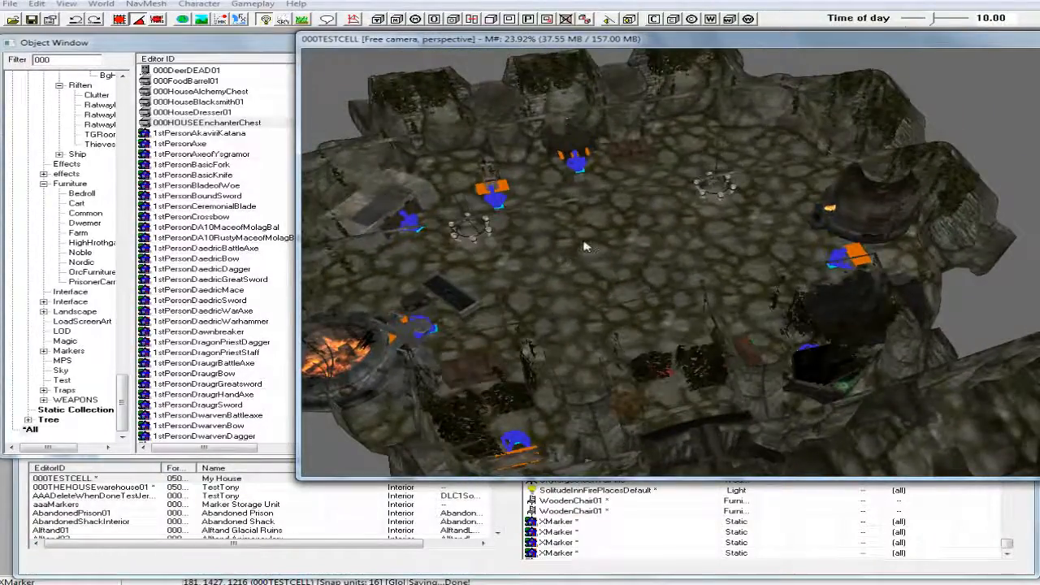
{"action": "scroll", "coordinate": [583, 247], "scroll_direction": "up", "scroll_amount": 4}
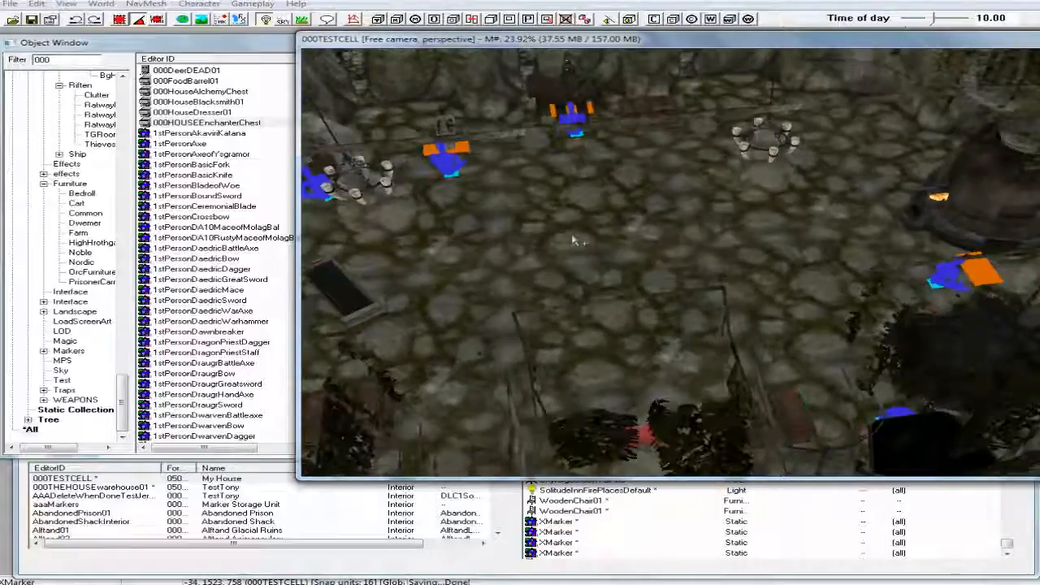
{"action": "middle_click_drag", "start_coordinate": [574, 241], "coordinate": [586, 247], "text": "shift"}
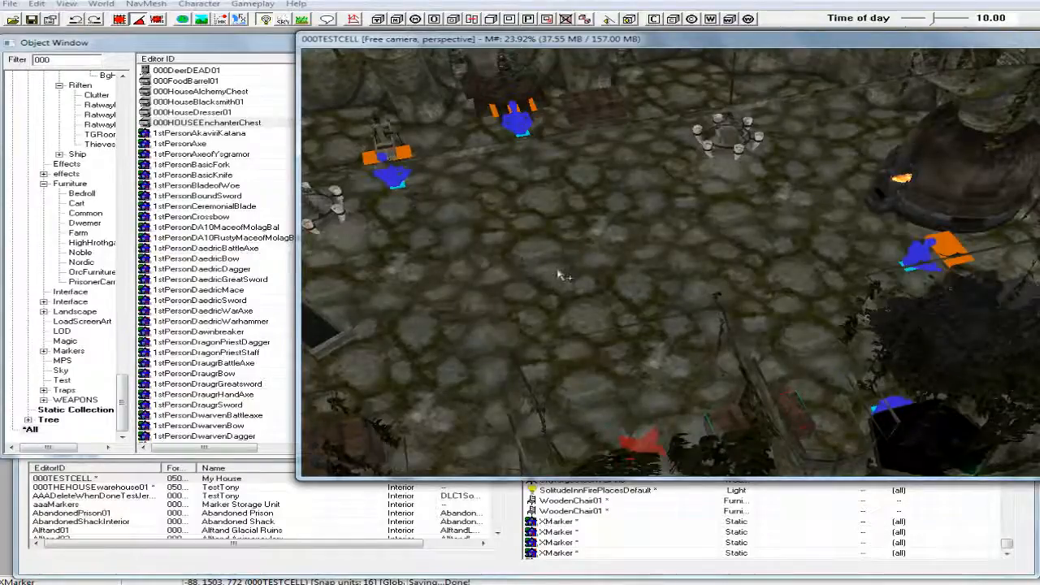
{"action": "scroll", "coordinate": [559, 276], "scroll_direction": "down", "scroll_amount": 6}
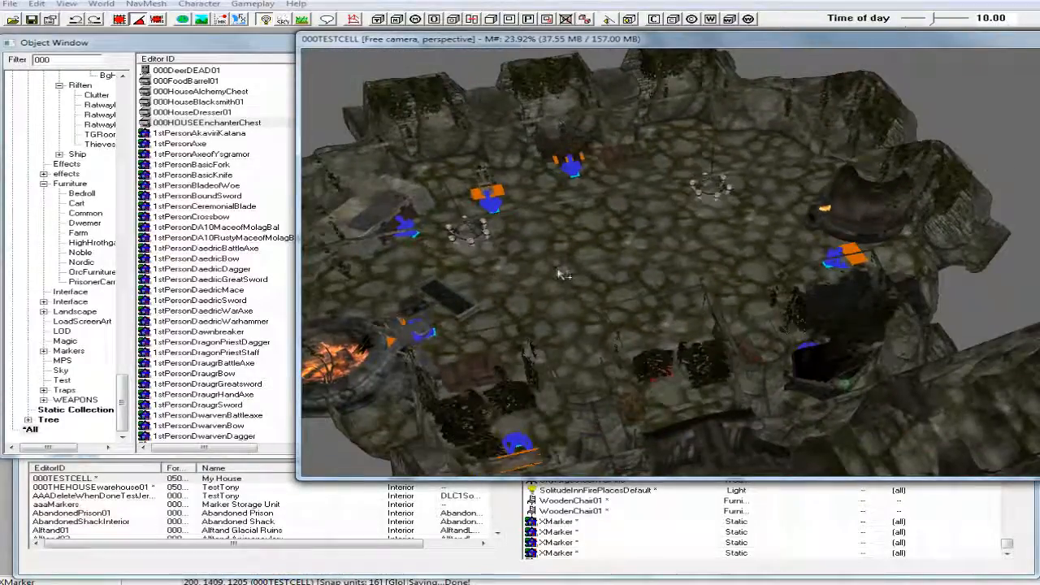
{"action": "middle_click_drag", "start_coordinate": [559, 276], "coordinate": [581, 268], "text": "shift"}
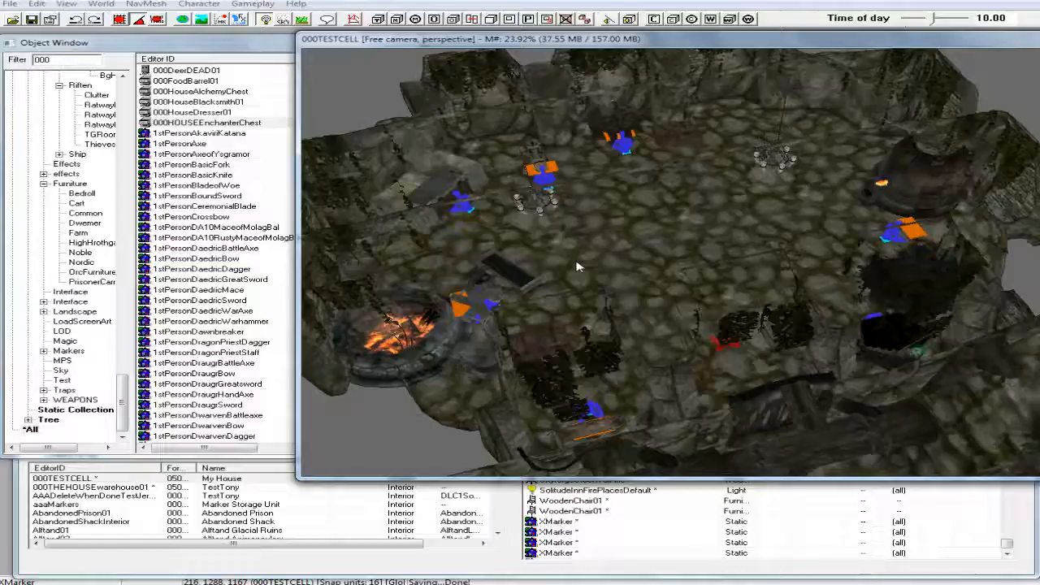
{"action": "middle_click_drag", "start_coordinate": [569, 281], "coordinate": [622, 309], "text": "shift"}
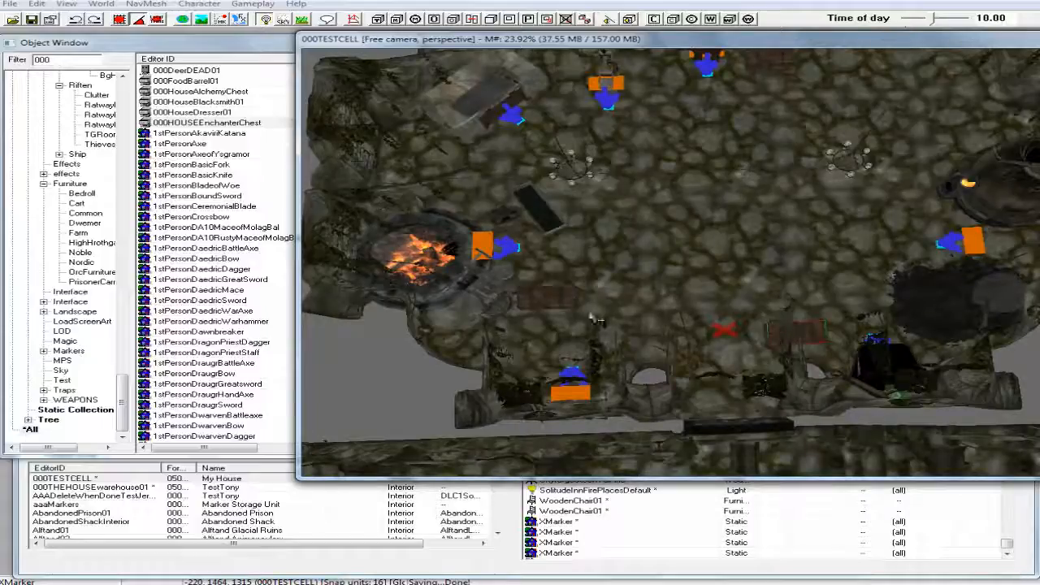
{"action": "left_click", "coordinate": [554, 302]}
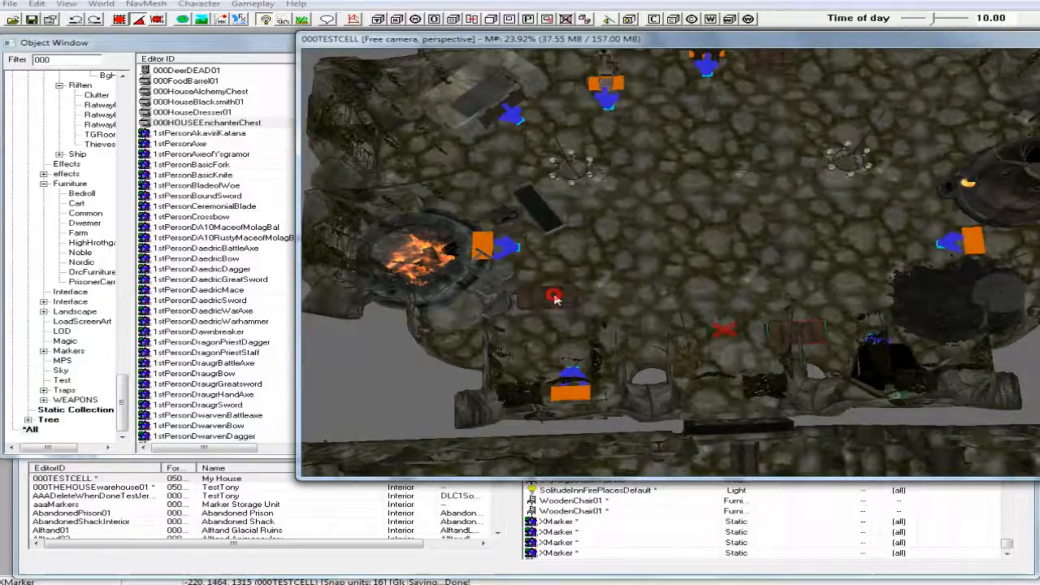
{"action": "left_click", "coordinate": [470, 267]}
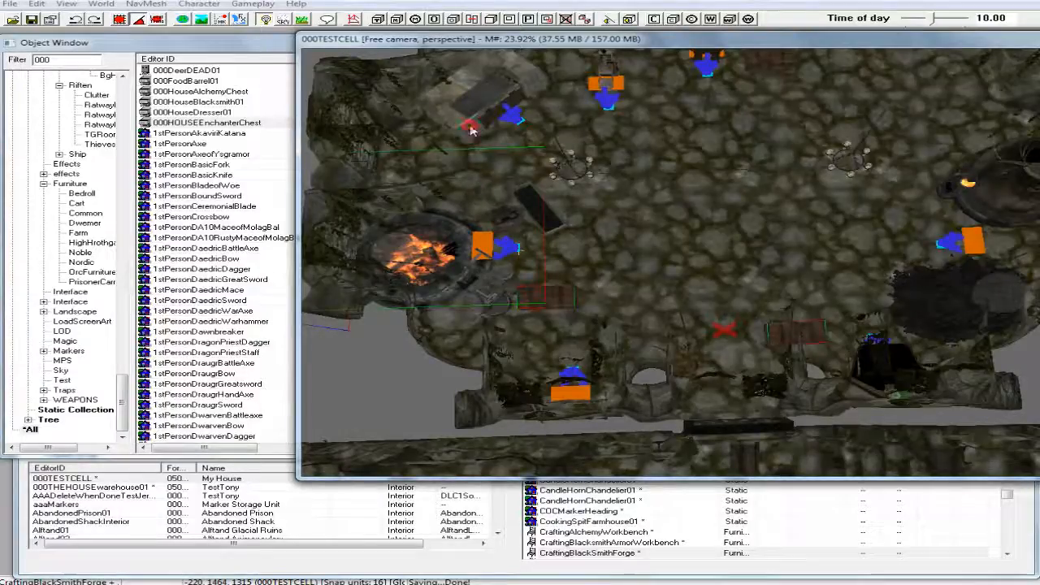
{"action": "left_click", "coordinate": [470, 128]}
{"action": "left_click", "coordinate": [462, 121]}
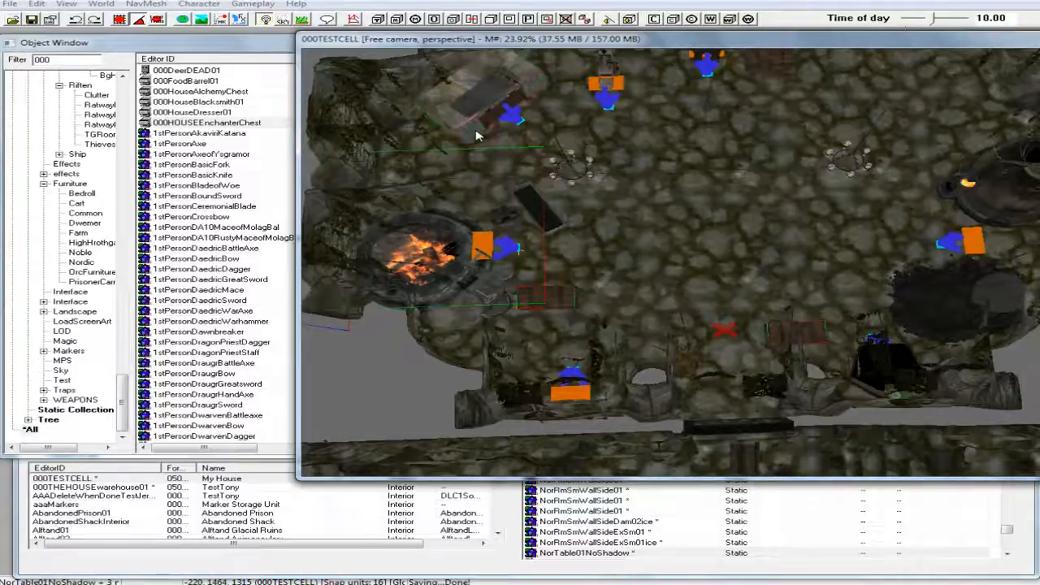
{"action": "left_click", "coordinate": [418, 130]}
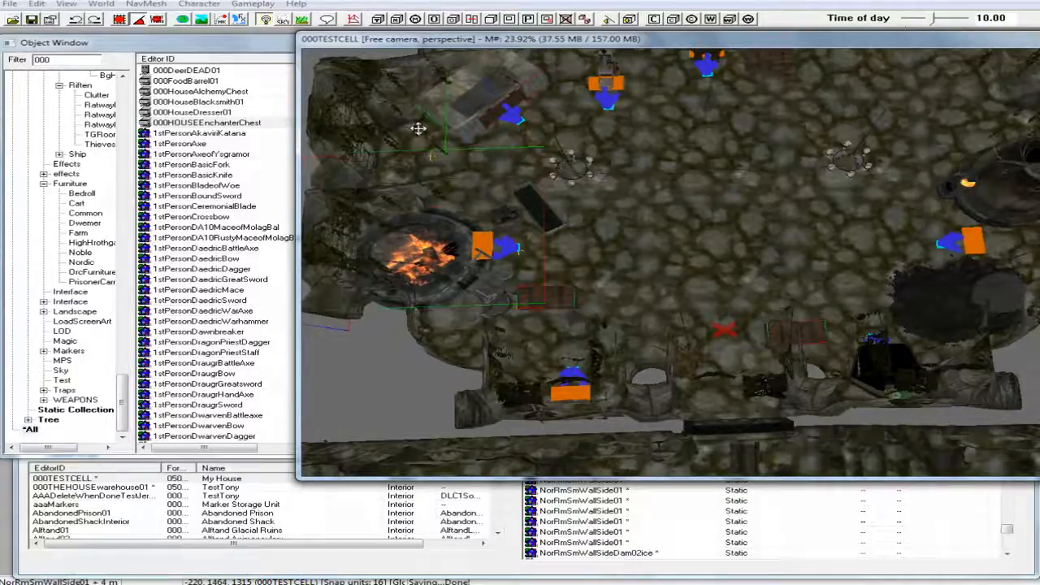
{"action": "middle_click_drag", "start_coordinate": [419, 129], "coordinate": [342, 120], "text": "shift"}
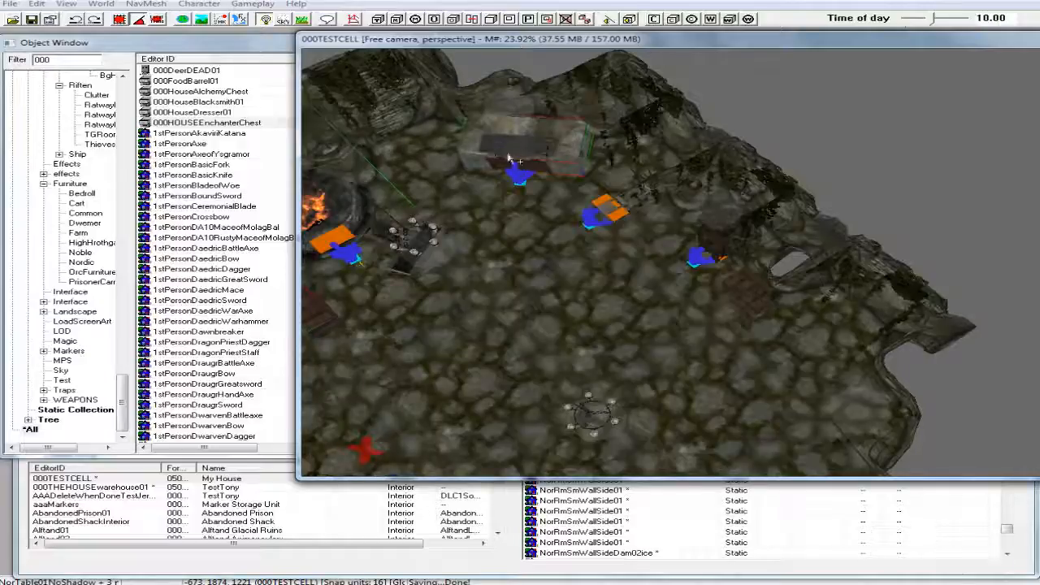
{"action": "mouse_move", "coordinate": [544, 149]}
{"action": "middle_mouse_down", "text": "shift"}
{"action": "mouse_move", "coordinate": [560, 141]}
{"action": "mouse_move", "coordinate": [551, 135]}
{"action": "mouse_move", "coordinate": [564, 143]}
{"action": "middle_mouse_up", "text": "shift"}
{"action": "scroll", "coordinate": [550, 136], "scroll_direction": "up", "scroll_amount": 3}
{"action": "scroll", "coordinate": [550, 136], "scroll_direction": "up", "scroll_amount": 3}
{"action": "left_click", "coordinate": [566, 149]}
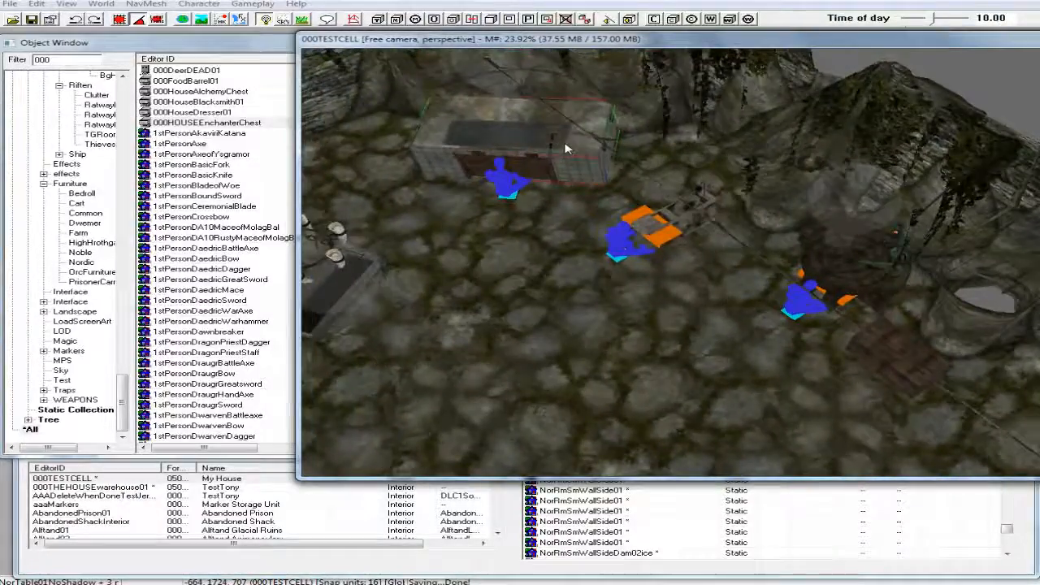
{"action": "scroll", "coordinate": [566, 148], "scroll_direction": "down", "scroll_amount": 3}
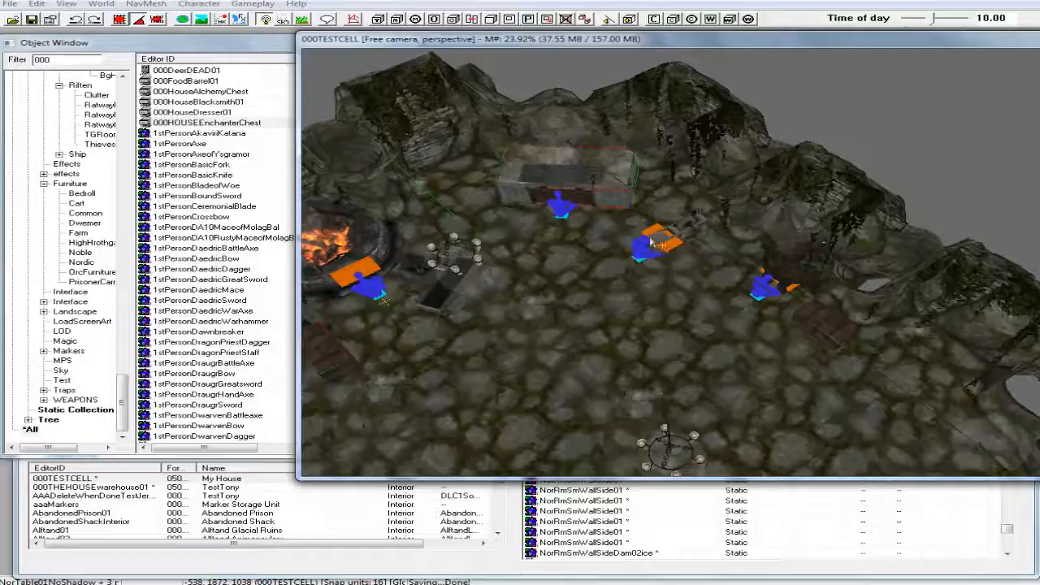
Step: Add the alchemy and enchanting workbenches, 000HouseAlchemyChest and the smelter to the selection, and cut all selected objects out of the navmesh
{"action": "left_click", "coordinate": [664, 242]}
{"action": "middle_click_drag", "start_coordinate": [664, 242], "coordinate": [772, 226], "text": "shift"}
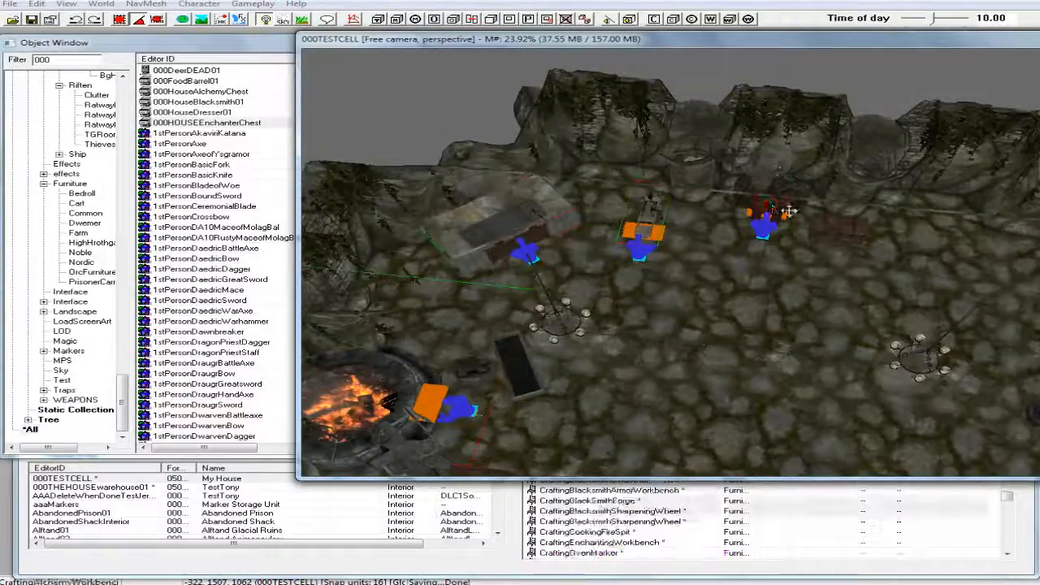
{"action": "scroll", "coordinate": [871, 234], "scroll_direction": "up", "scroll_amount": 2}
{"action": "middle_click_drag", "start_coordinate": [871, 233], "coordinate": [844, 236], "text": "shift"}
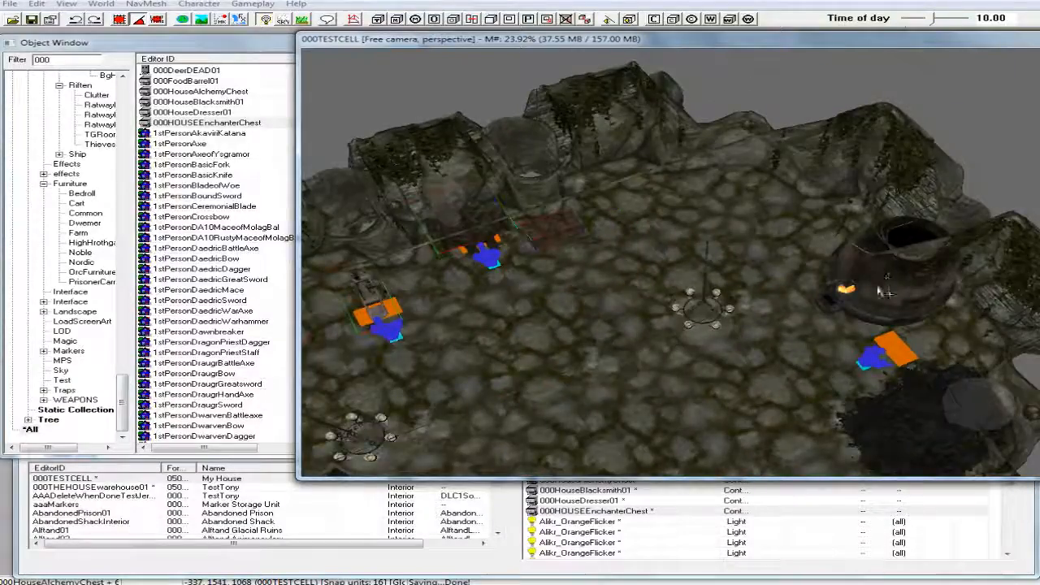
{"action": "middle_click_drag", "start_coordinate": [874, 285], "coordinate": [850, 260], "text": "shift"}
{"action": "left_click", "coordinate": [842, 281]}
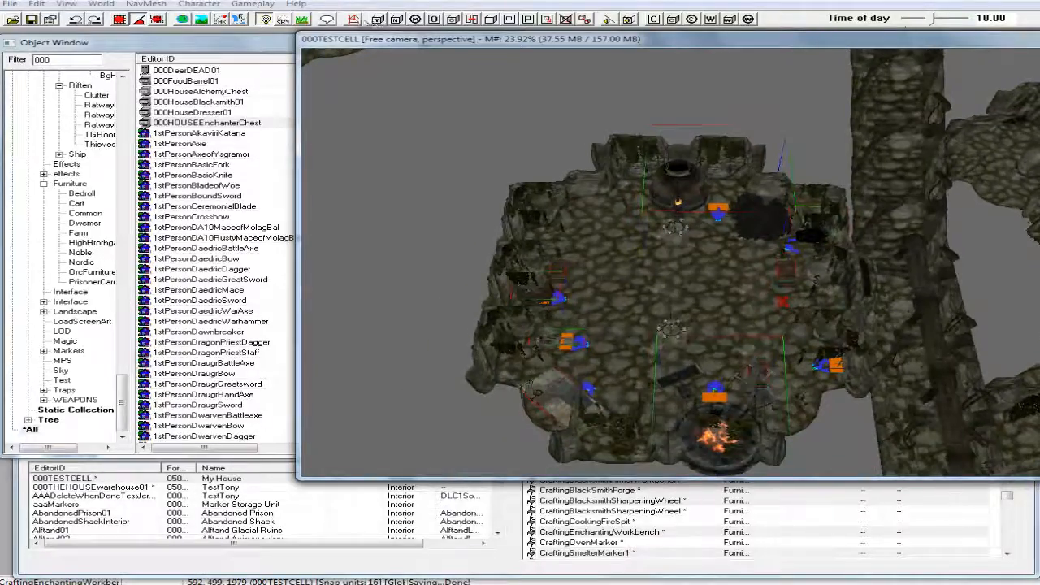
{"action": "left_click", "coordinate": [358, 21]}
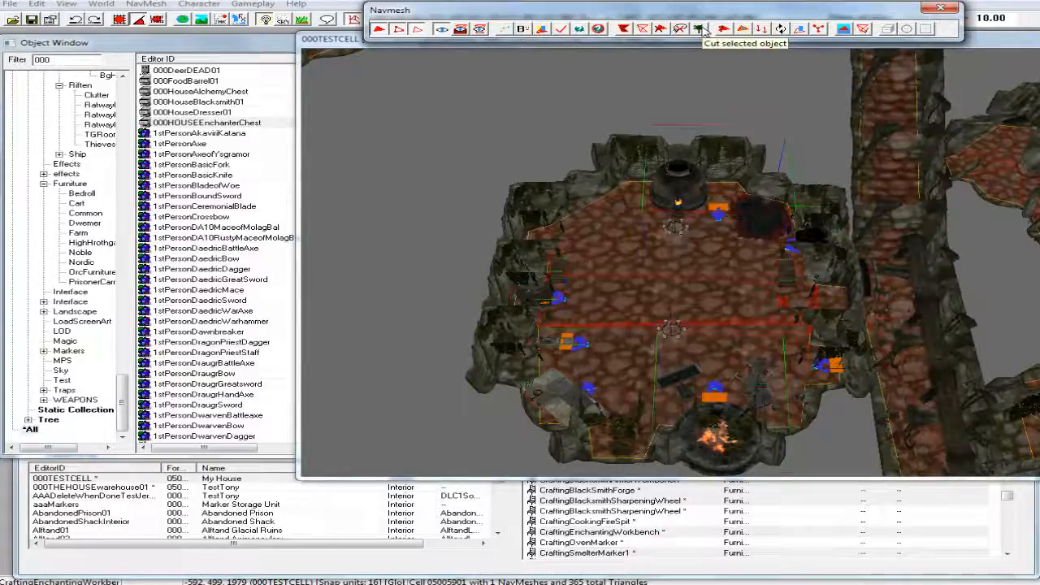
{"action": "left_click", "coordinate": [702, 30]}
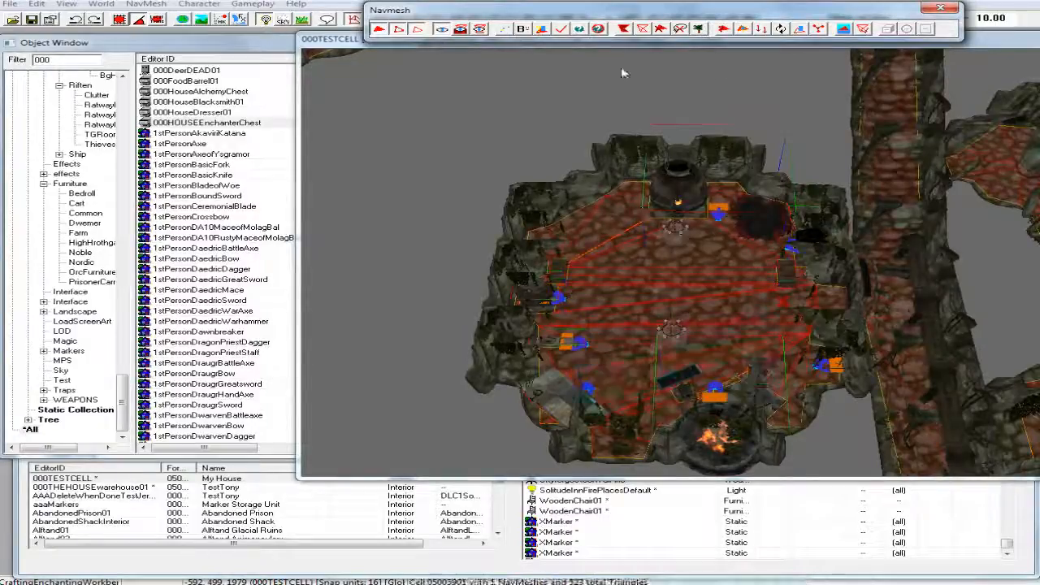
Step: Finalize the navmesh of the 000TESTCELL house cell
{"action": "left_click", "coordinate": [358, 42]}
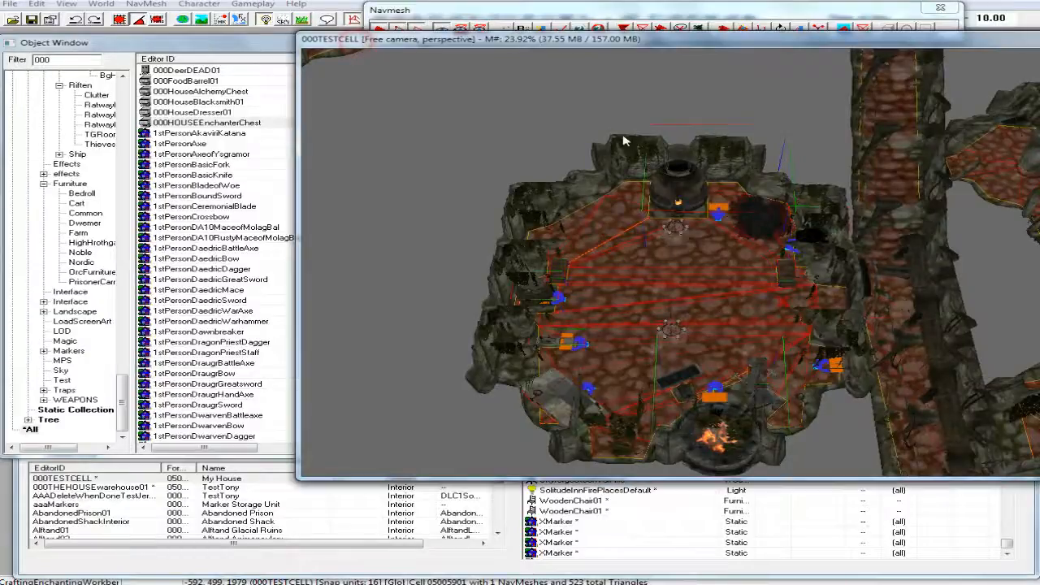
{"action": "scroll", "coordinate": [682, 223], "scroll_direction": "up", "scroll_amount": 3}
{"action": "scroll", "coordinate": [685, 221], "scroll_direction": "up", "scroll_amount": 2}
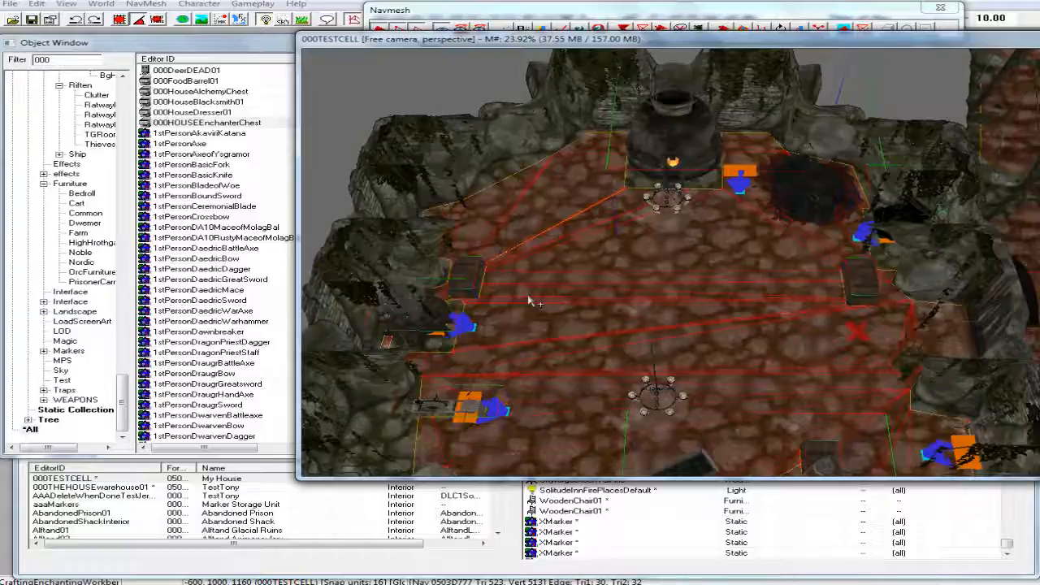
{"action": "middle_click_drag", "start_coordinate": [532, 398], "coordinate": [536, 374]}
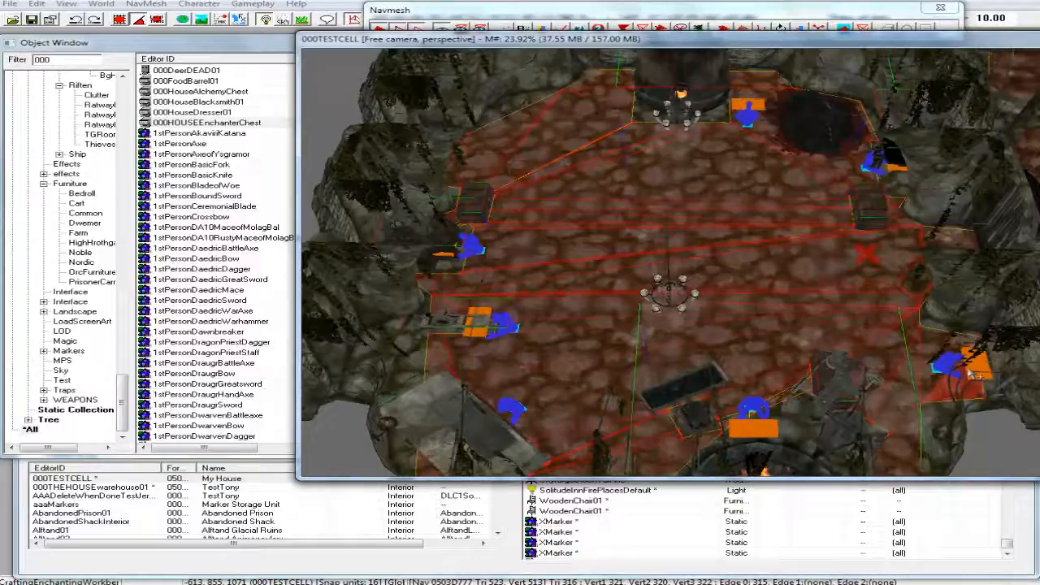
{"action": "left_click", "coordinate": [509, 15]}
{"action": "left_click", "coordinate": [697, 29]}
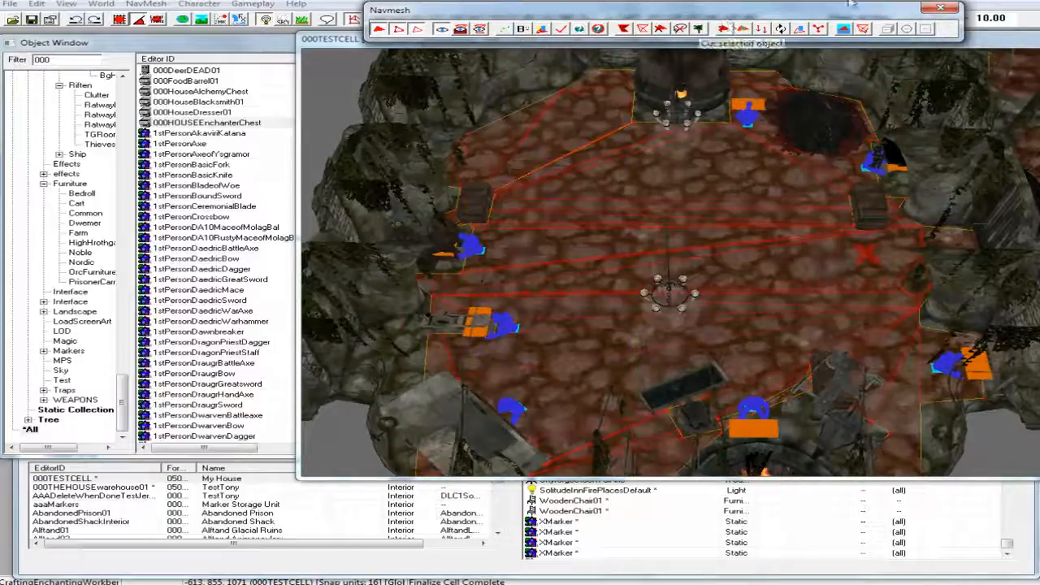
Step: Cut the tanning rack marker out of the cell's navmesh and finalize the navmesh again
{"action": "left_click", "coordinate": [940, 8]}
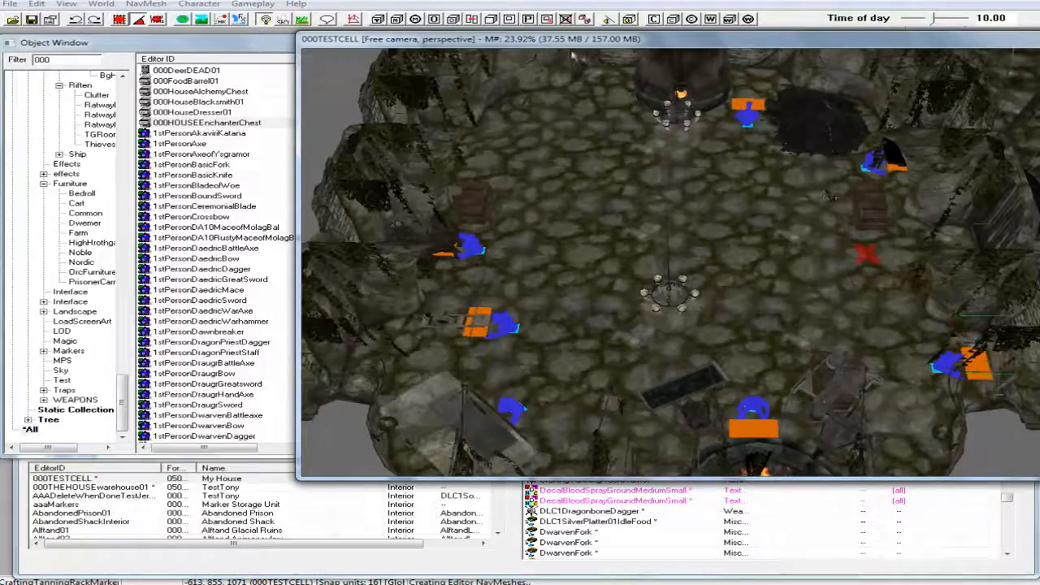
{"action": "left_click", "coordinate": [354, 18]}
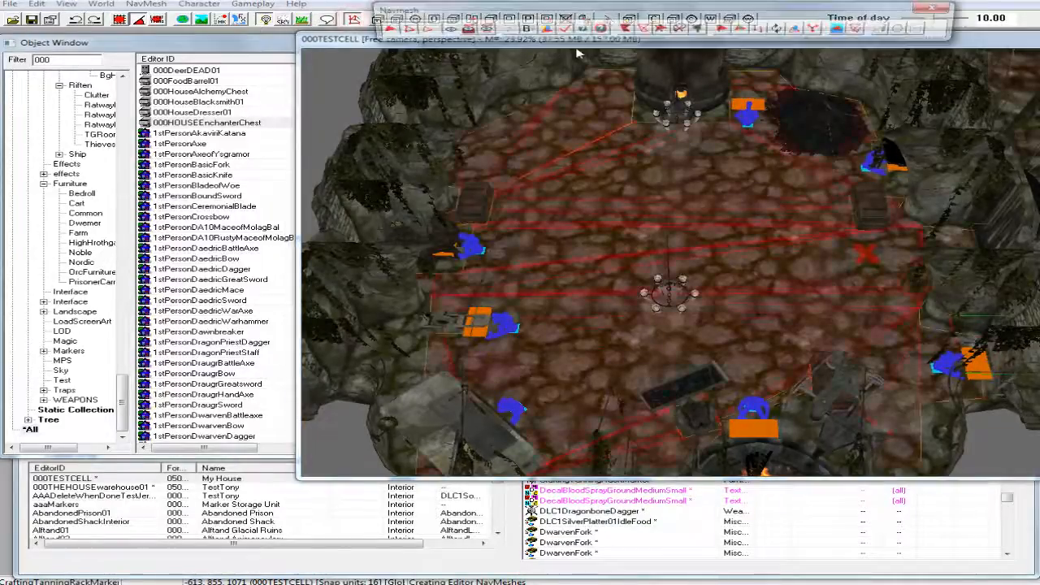
{"action": "left_click", "coordinate": [700, 30]}
{"action": "left_click", "coordinate": [698, 31]}
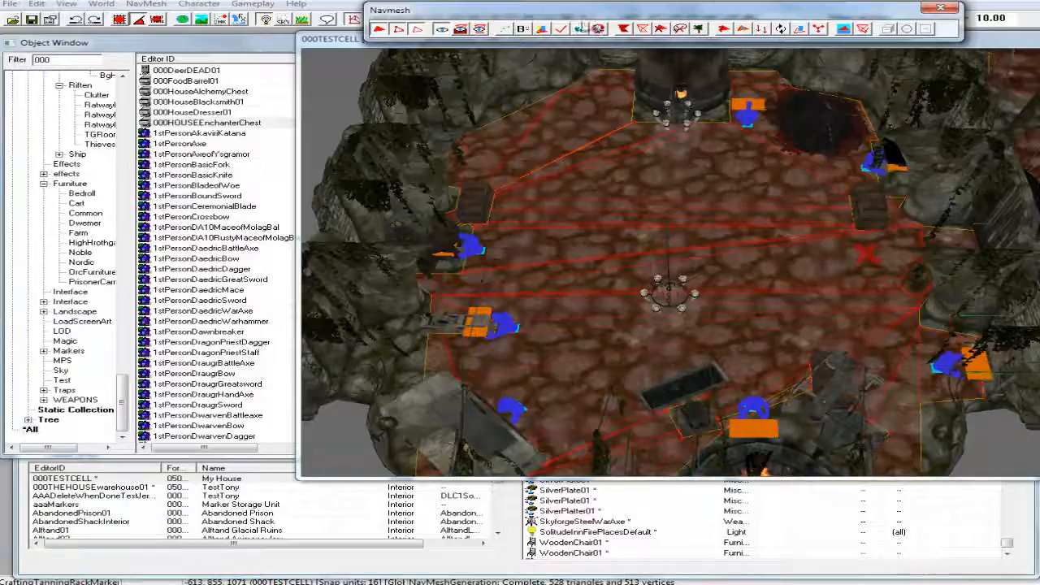
{"action": "left_click", "coordinate": [562, 30]}
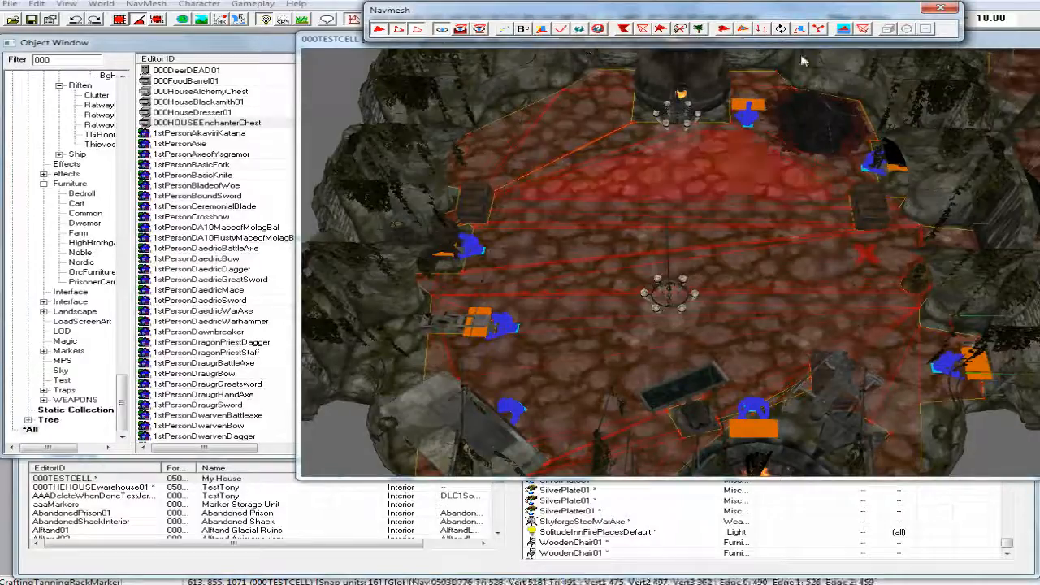
Step: Delete the sliver navmesh triangle beside the forge chest and the stray vertex in front of the forge marker
{"action": "left_click", "coordinate": [337, 40]}
{"action": "scroll", "coordinate": [587, 236], "scroll_direction": "up", "scroll_amount": 3}
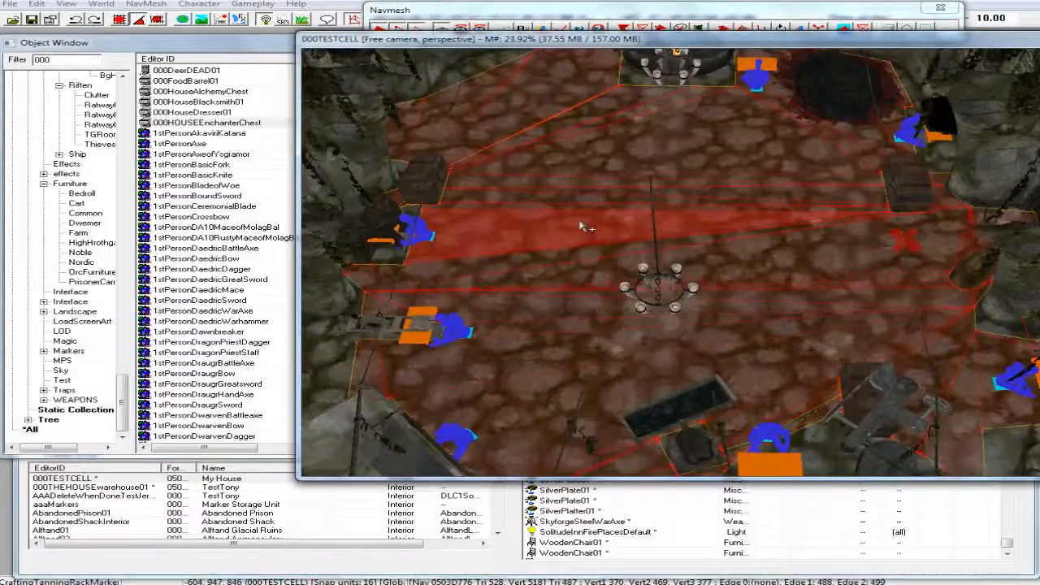
{"action": "middle_click_drag", "start_coordinate": [586, 236], "coordinate": [562, 207]}
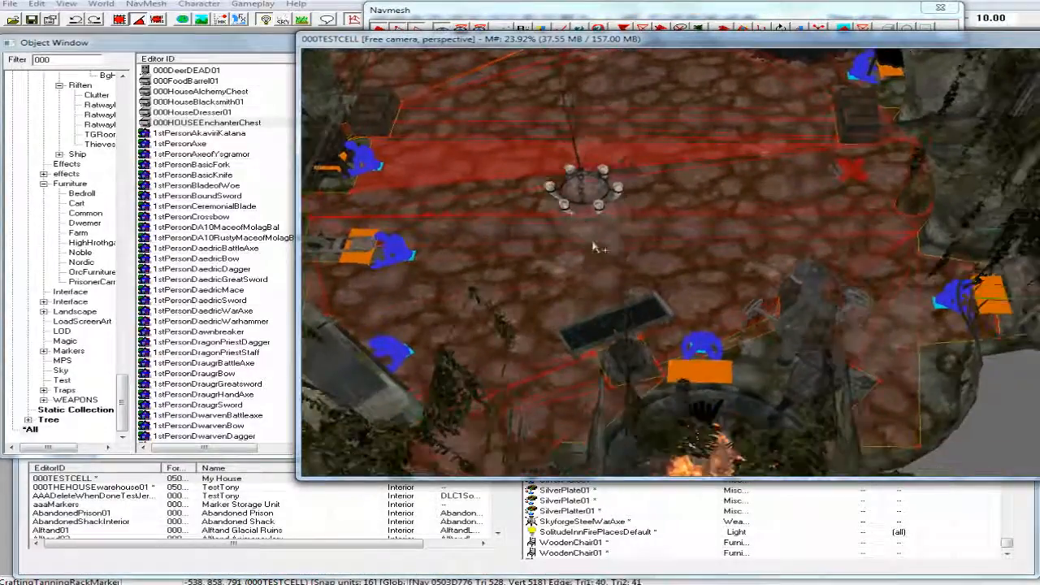
{"action": "middle_click_drag", "start_coordinate": [705, 362], "coordinate": [798, 340], "text": "shift"}
{"action": "scroll", "coordinate": [804, 341], "scroll_direction": "up", "scroll_amount": 8}
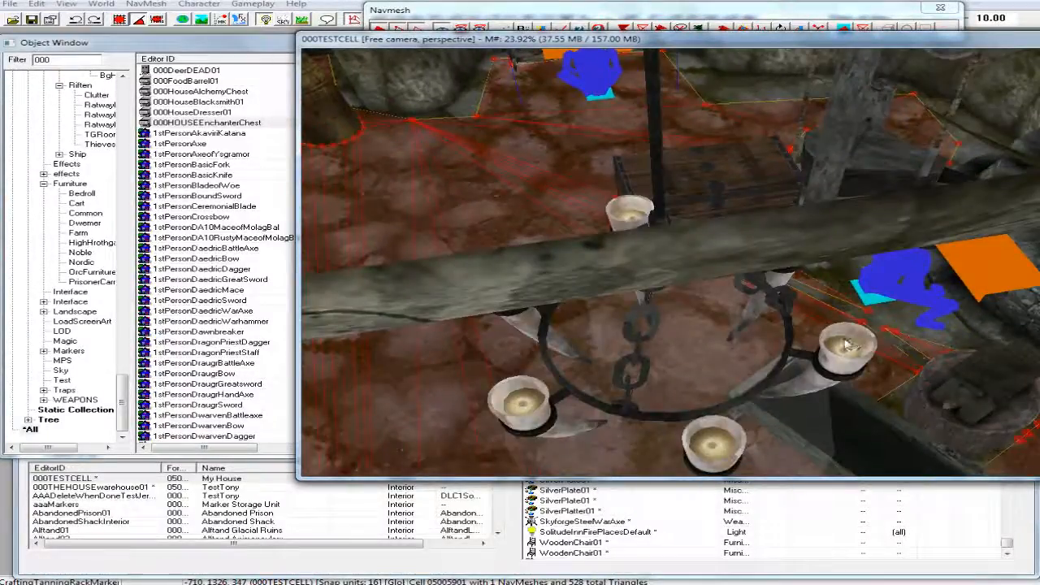
{"action": "middle_click_drag", "start_coordinate": [845, 345], "coordinate": [881, 361], "text": "shift"}
{"action": "scroll", "coordinate": [881, 362], "scroll_direction": "up", "scroll_amount": 2}
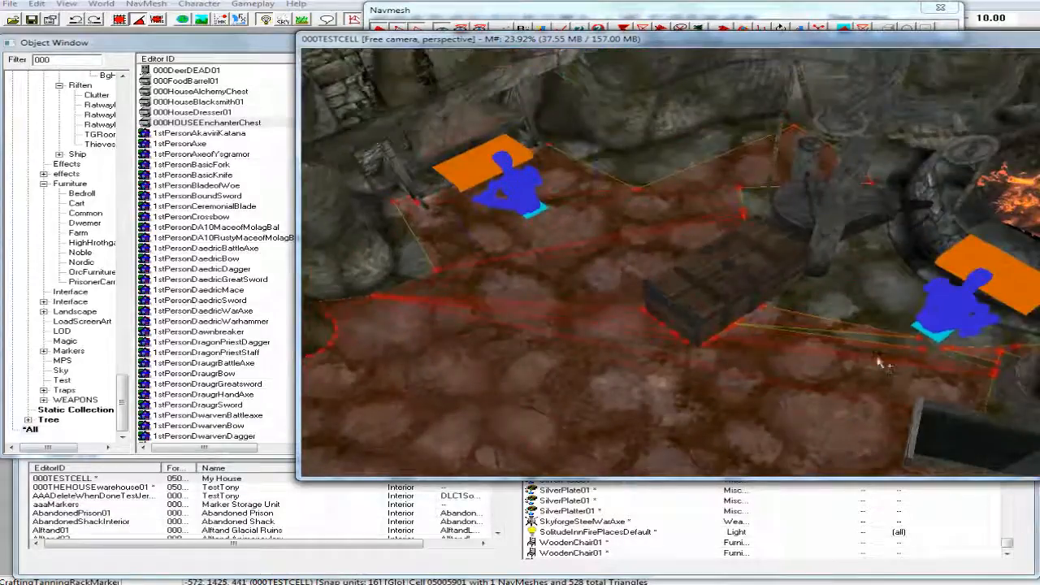
{"action": "scroll", "coordinate": [881, 362], "scroll_direction": "up", "scroll_amount": 3}
{"action": "middle_click_drag", "start_coordinate": [875, 357], "coordinate": [870, 347]}
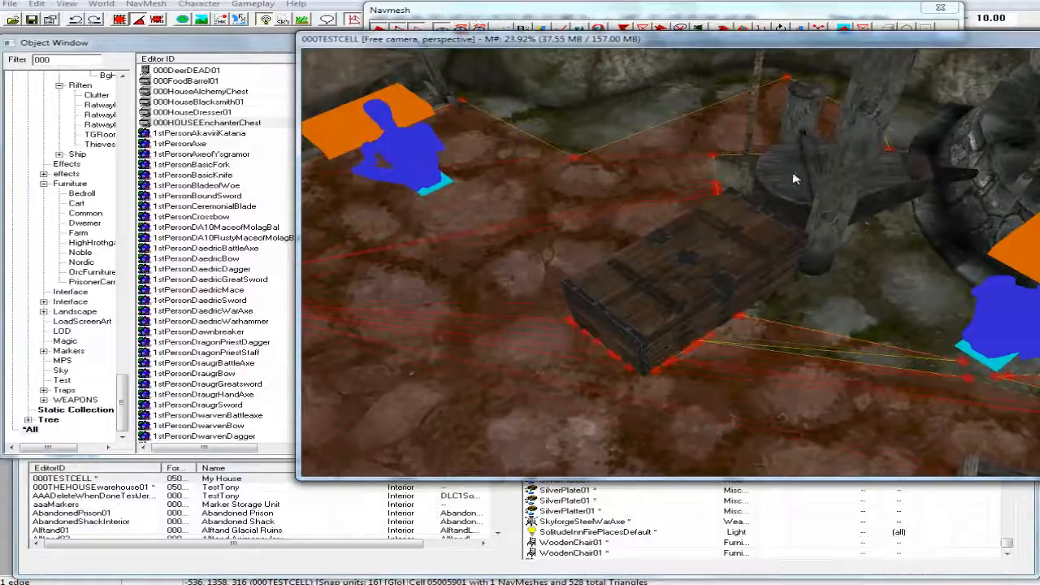
{"action": "left_click", "coordinate": [548, 9]}
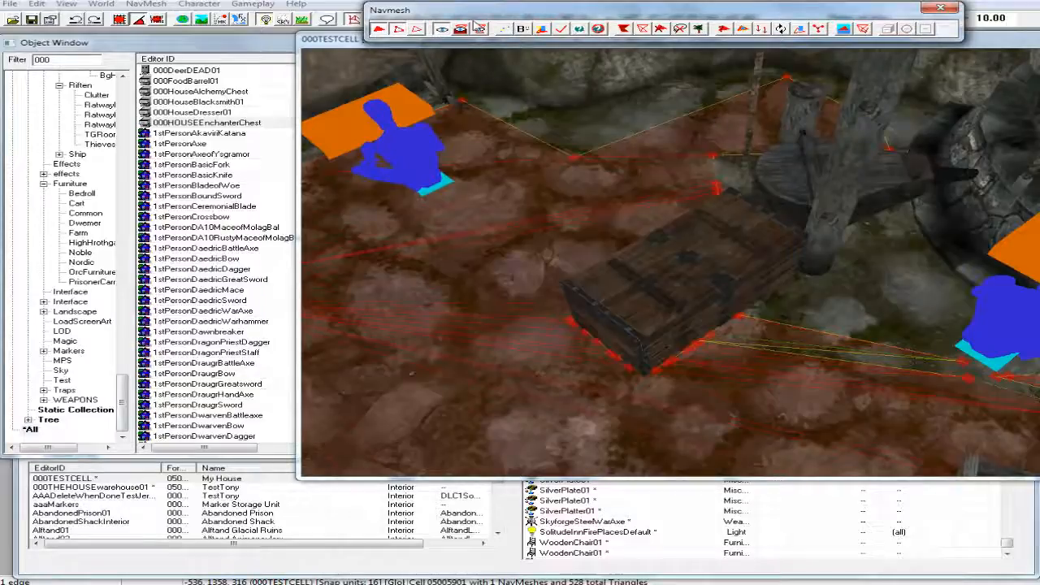
{"action": "left_click", "coordinate": [346, 44]}
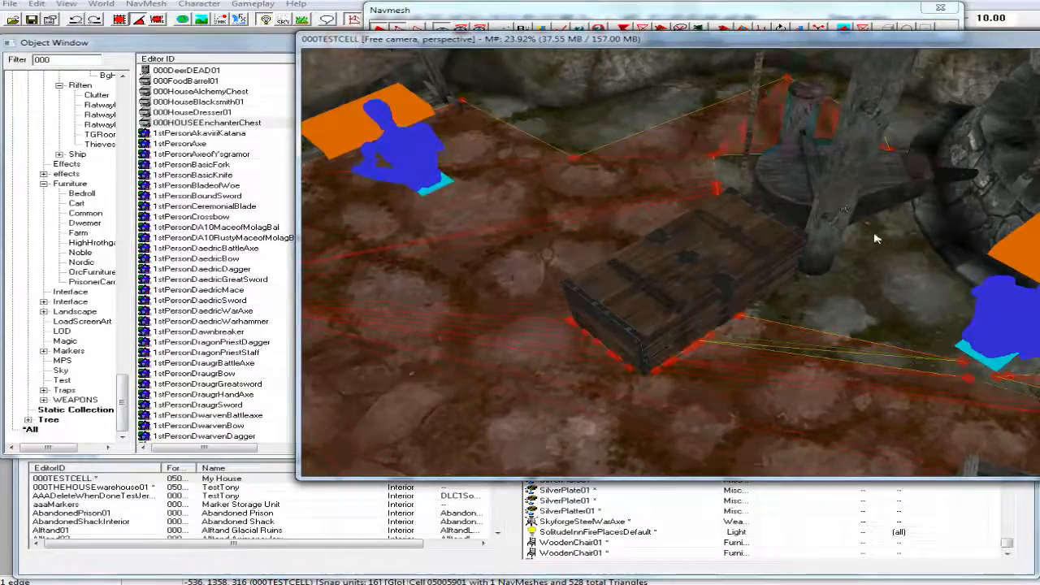
{"action": "left_click", "coordinate": [796, 336]}
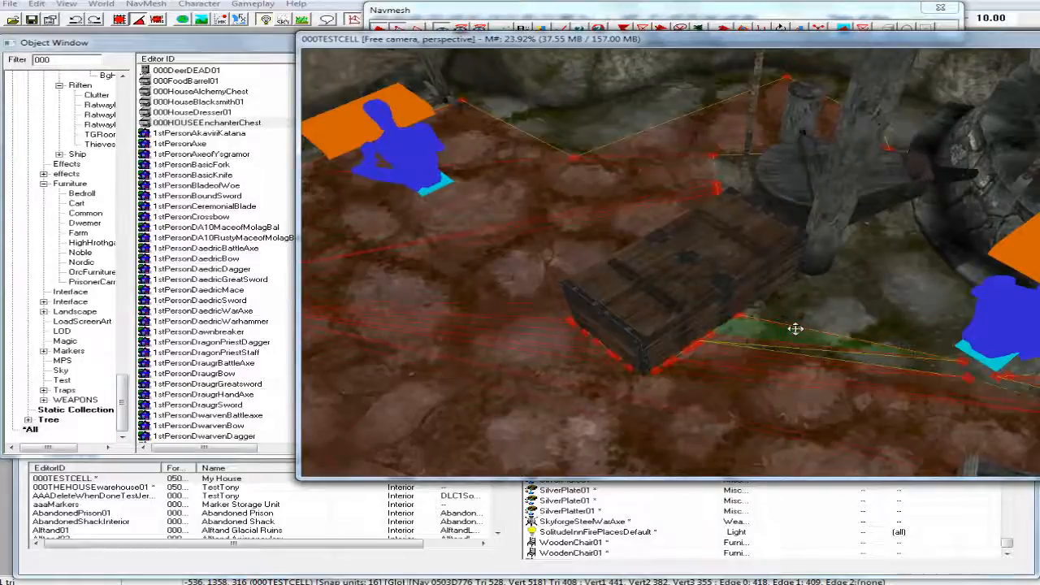
{"action": "key", "text": "Delete"}
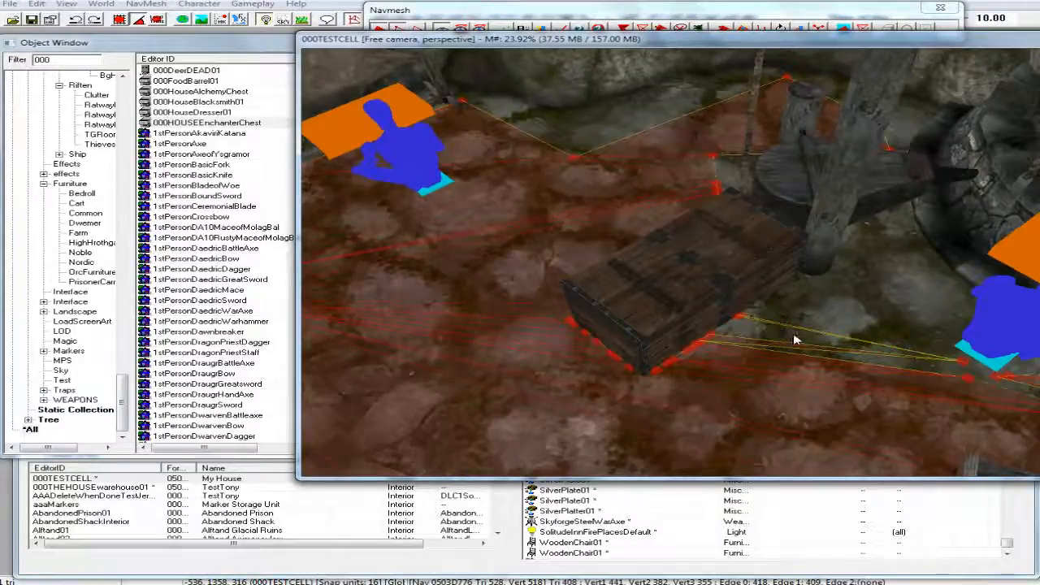
{"action": "left_click", "coordinate": [963, 362]}
{"action": "key", "text": "Delete"}
Step: Delete the thin navmesh triangles running along the forge's base beyond the round block
{"action": "middle_click_drag", "start_coordinate": [965, 363], "coordinate": [961, 360]}
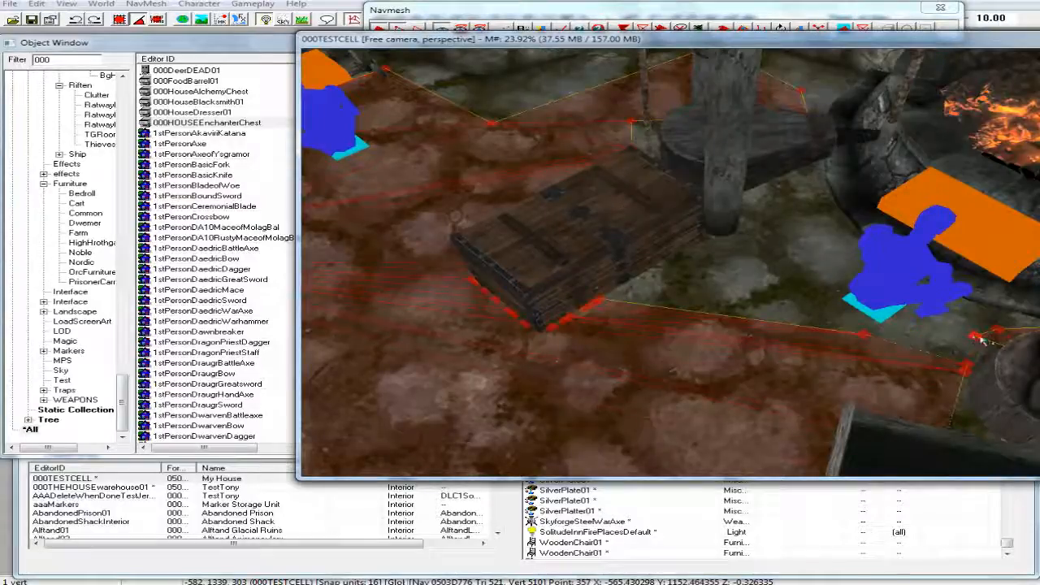
{"action": "mouse_move", "coordinate": [1002, 338]}
{"action": "middle_mouse_down", "text": "shift"}
{"action": "mouse_move", "coordinate": [1019, 345]}
{"action": "mouse_move", "coordinate": [991, 350]}
{"action": "middle_mouse_up", "text": "shift"}
{"action": "left_click", "coordinate": [780, 283]}
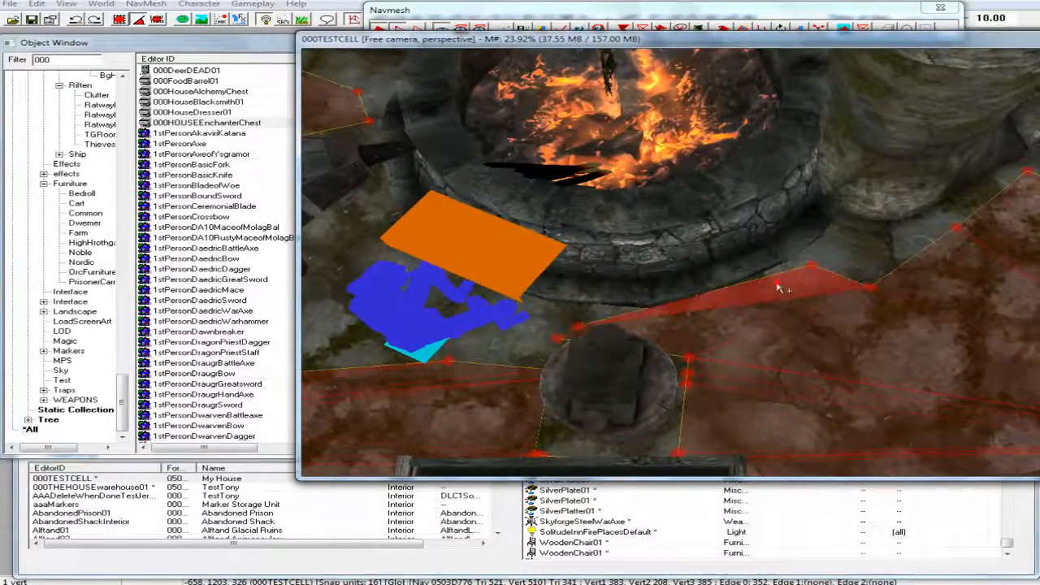
{"action": "key", "text": "Delete"}
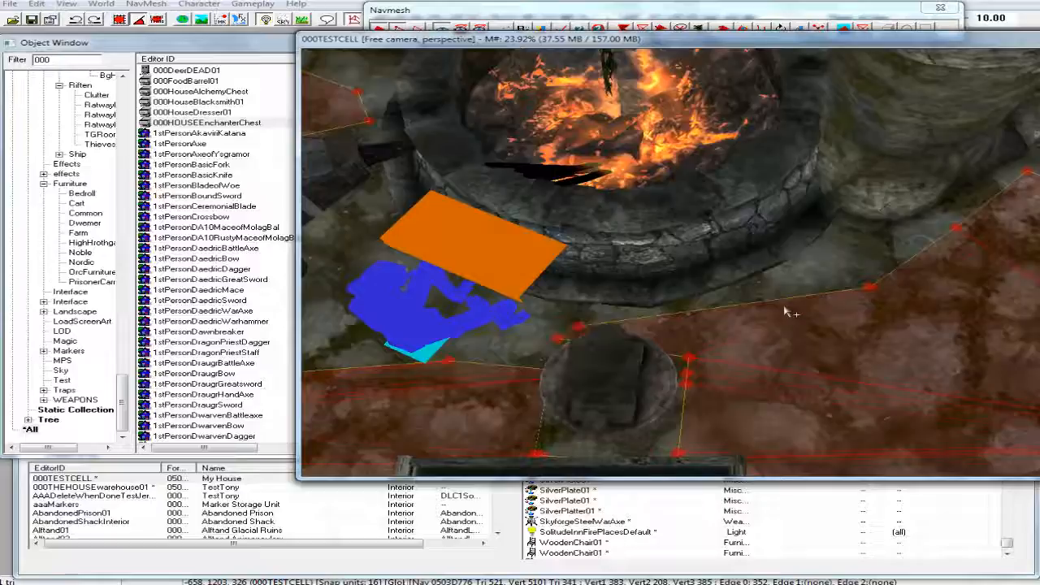
{"action": "left_click", "coordinate": [730, 311]}
Step: Try to extend the navmesh with two new triangles from the chest's corner past the wooden post's foot to the forge front
{"action": "middle_click_drag", "start_coordinate": [730, 312], "coordinate": [756, 312]}
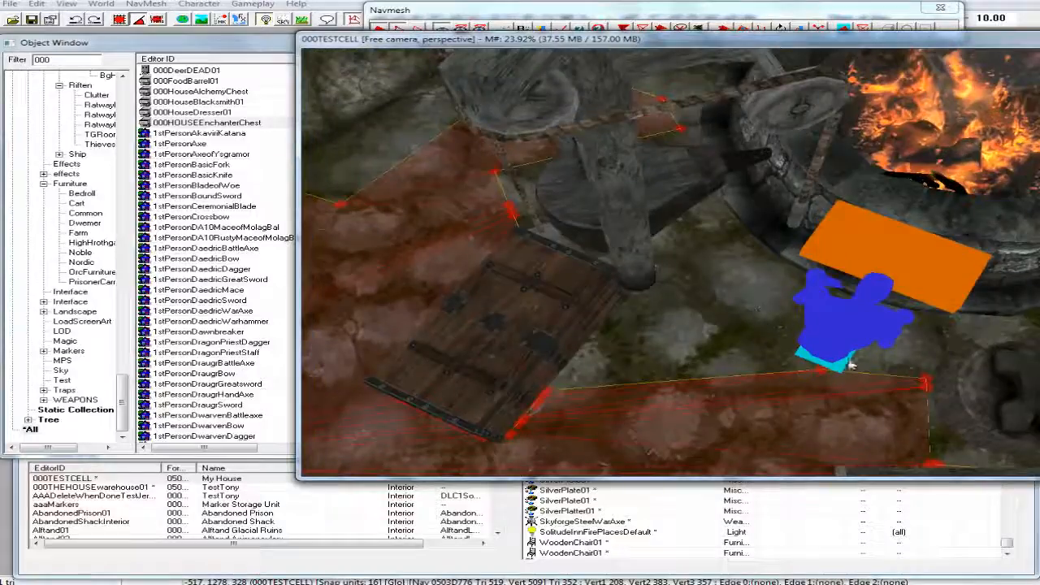
{"action": "left_click", "coordinate": [820, 372]}
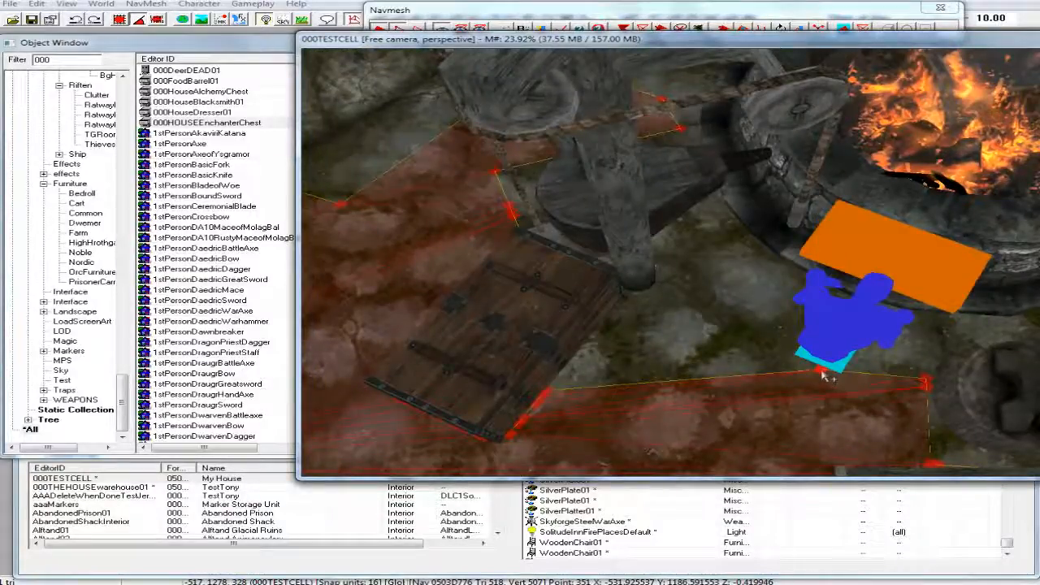
{"action": "left_click", "coordinate": [547, 390]}
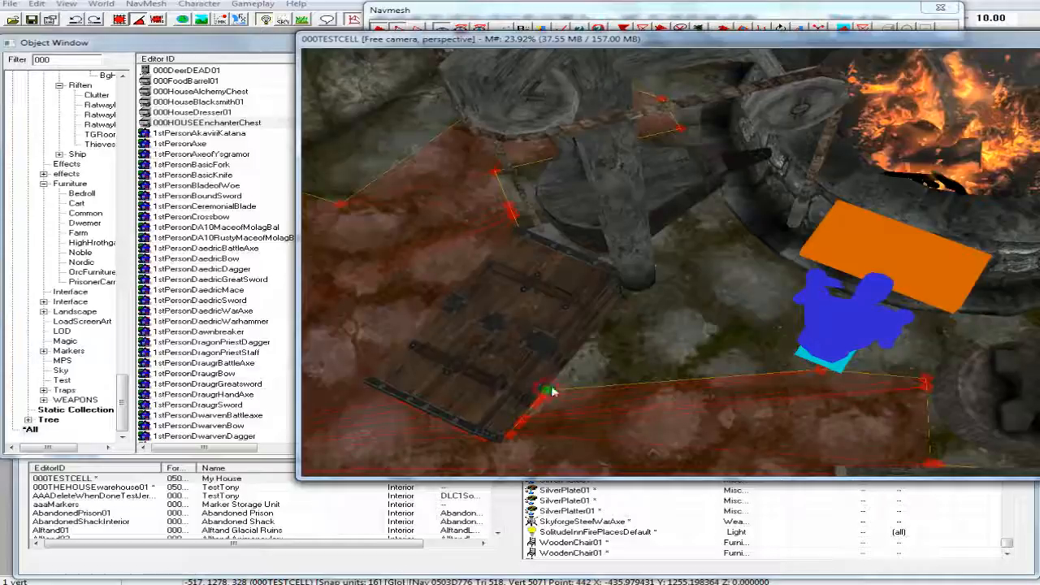
{"action": "left_click", "coordinate": [924, 380]}
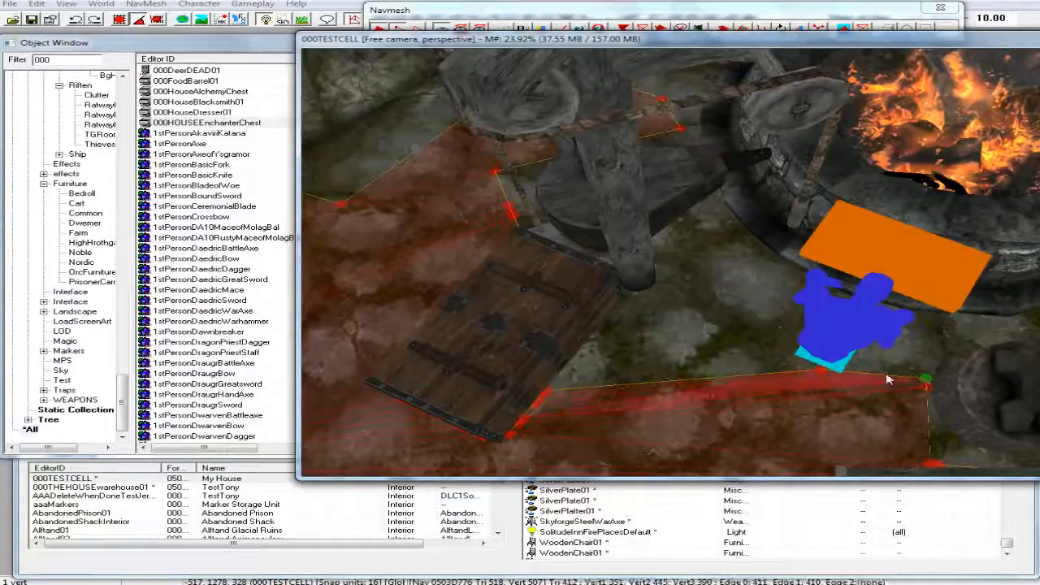
{"action": "left_click", "coordinate": [548, 390], "text": "ctrl"}
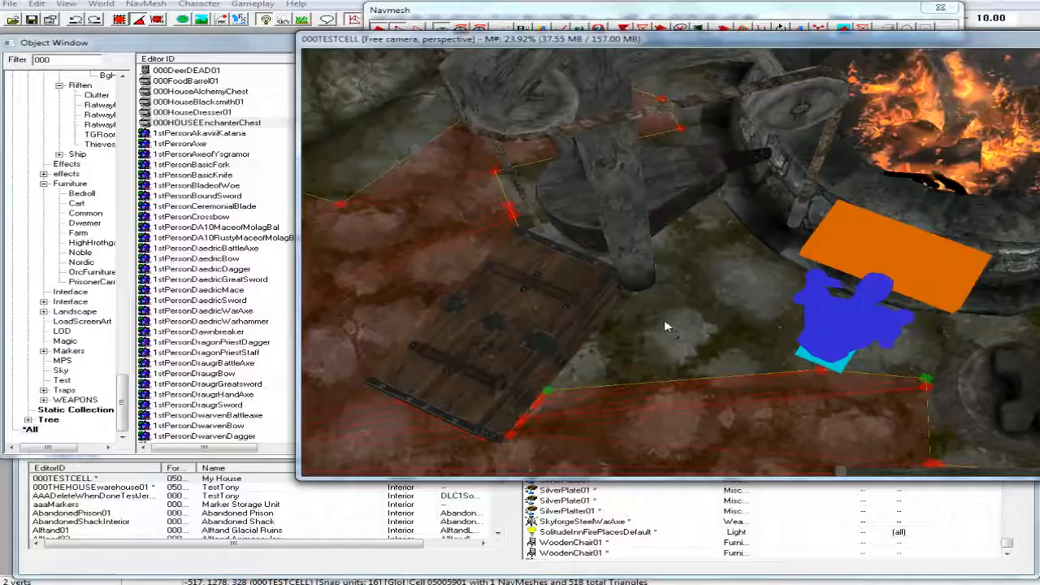
{"action": "right_click", "coordinate": [654, 295]}
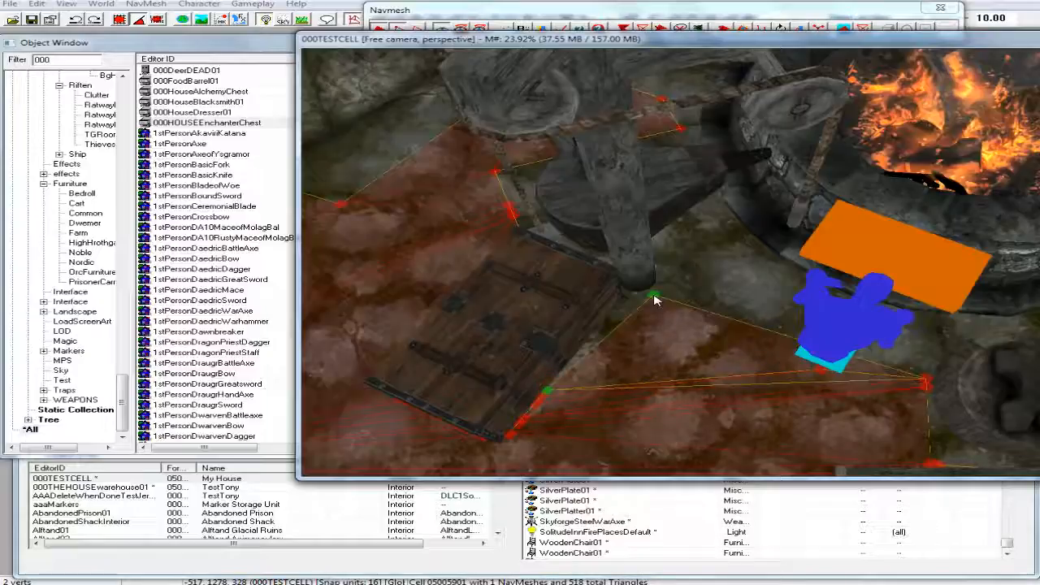
{"action": "left_click", "coordinate": [691, 295]}
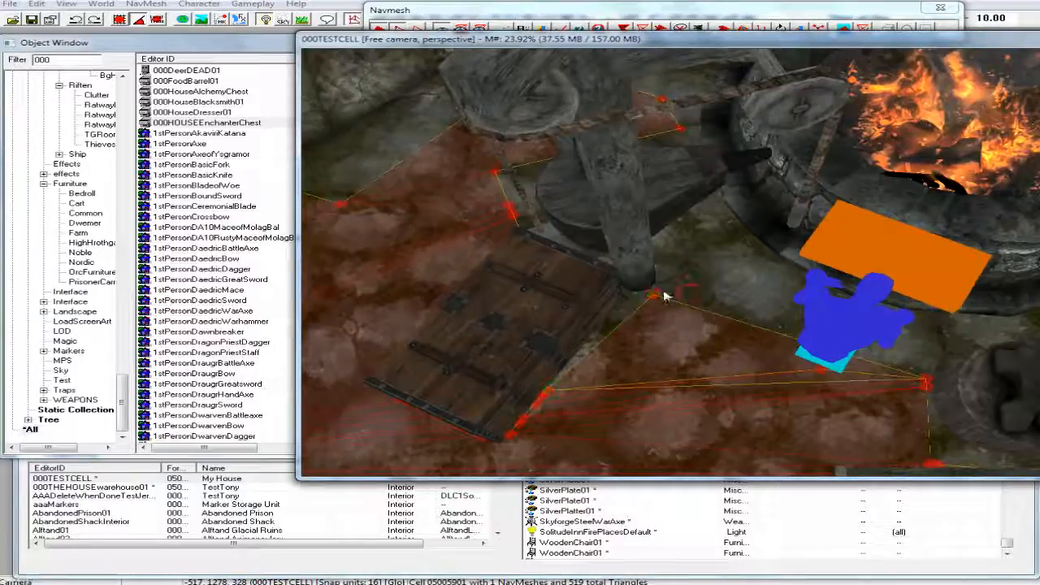
{"action": "left_click", "coordinate": [655, 295]}
{"action": "left_click", "coordinate": [927, 377], "text": "ctrl"}
{"action": "right_click", "coordinate": [923, 327]}
{"action": "middle_click_drag", "start_coordinate": [919, 347], "coordinate": [919, 326], "text": "shift"}
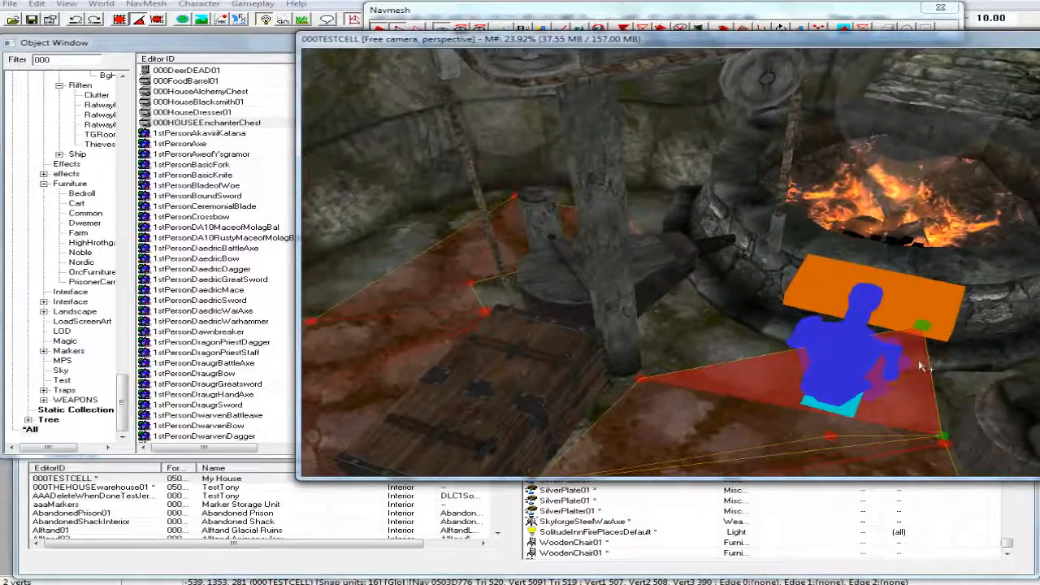
Step: Remove the misplaced navmesh vertices in front of the forge and the leftover sliver triangles between chest and forge marker
{"action": "key", "text": "Delete"}
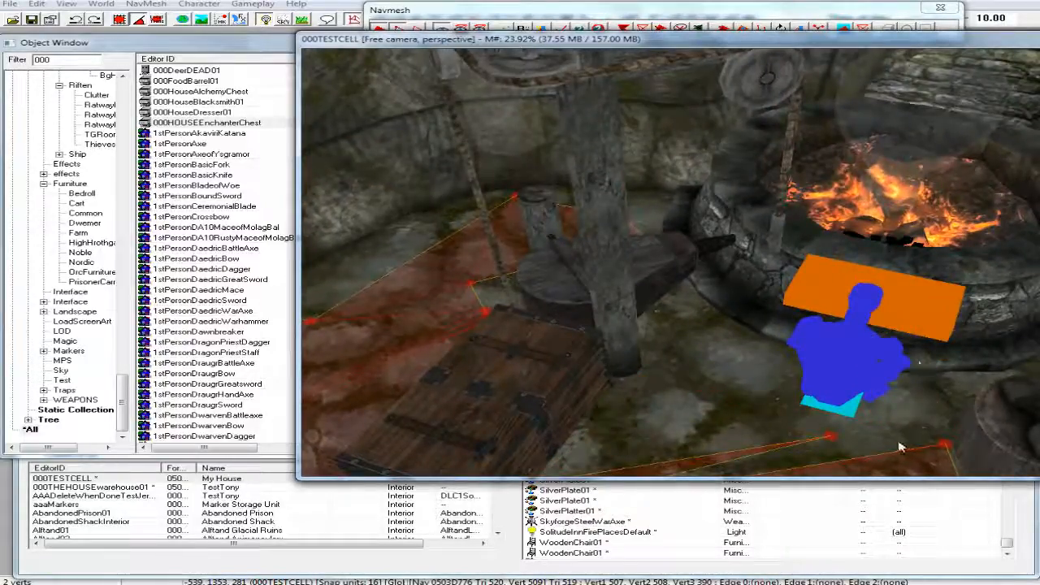
{"action": "mouse_move", "coordinate": [851, 421]}
{"action": "middle_mouse_down"}
{"action": "mouse_move", "coordinate": [857, 412]}
{"action": "mouse_move", "coordinate": [847, 418]}
{"action": "middle_mouse_up"}
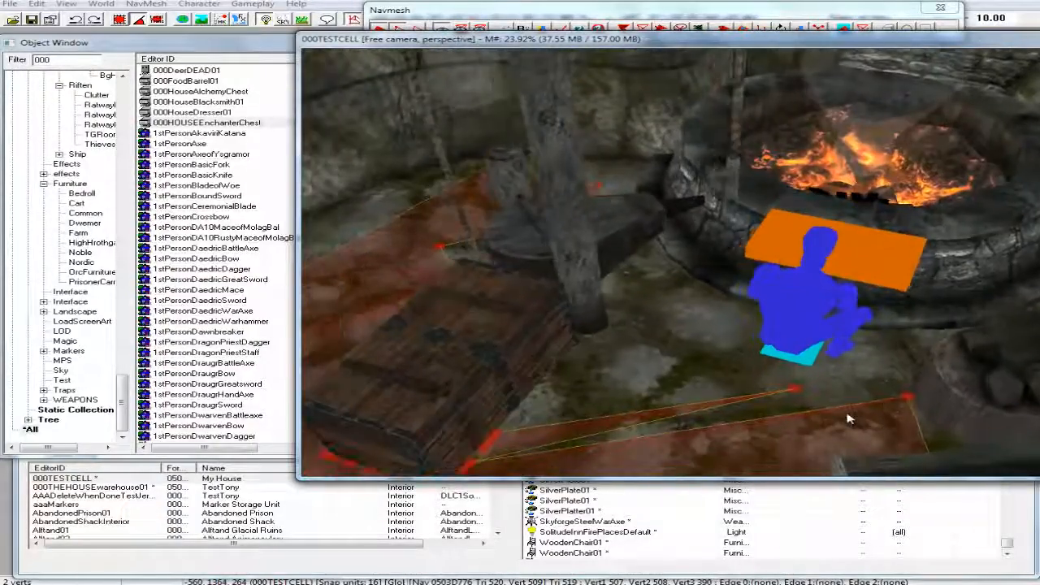
{"action": "left_click", "coordinate": [792, 391]}
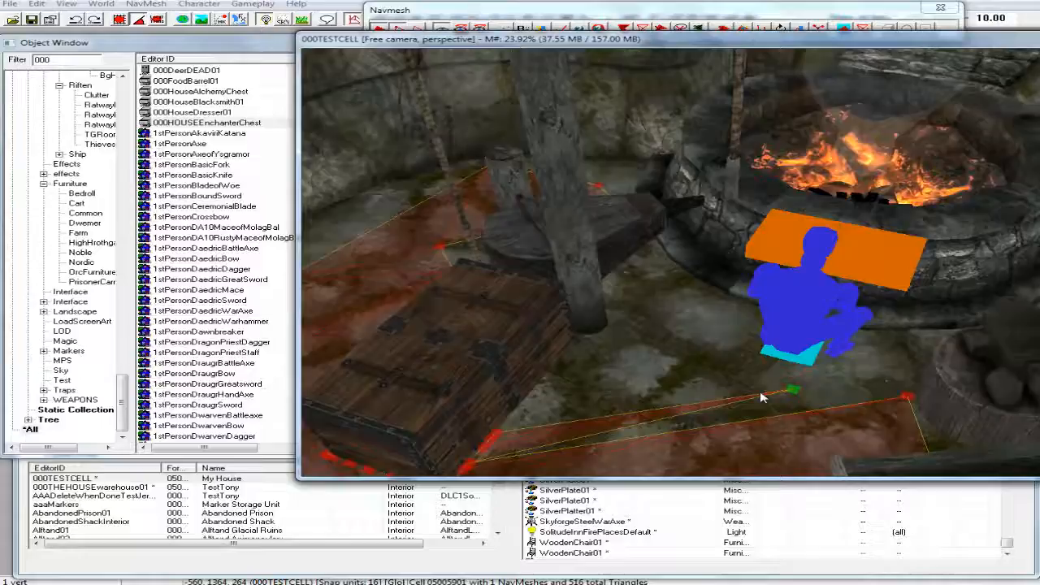
{"action": "left_click", "coordinate": [472, 463], "text": "ctrl"}
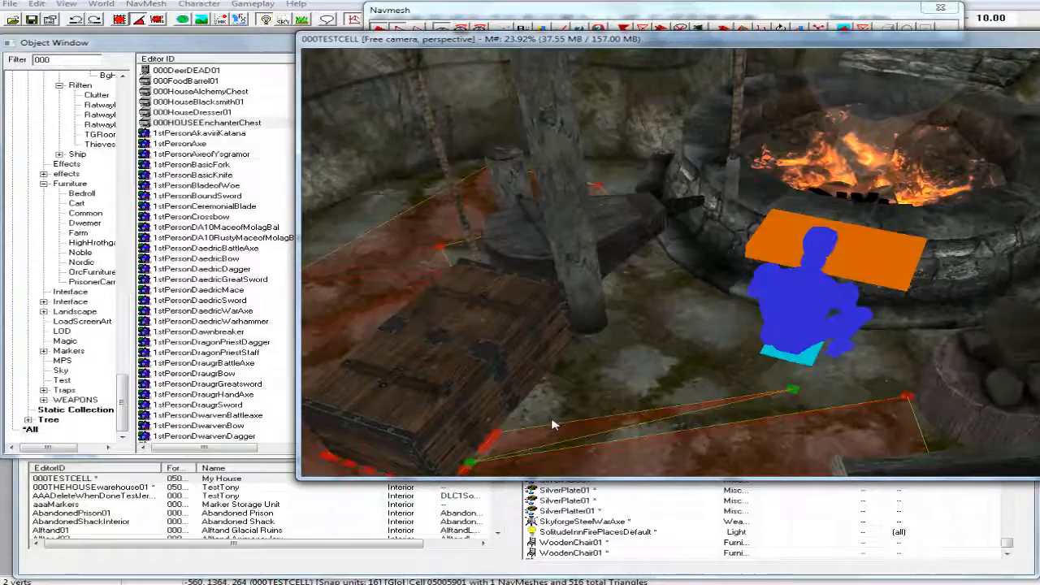
{"action": "key", "text": "q"}
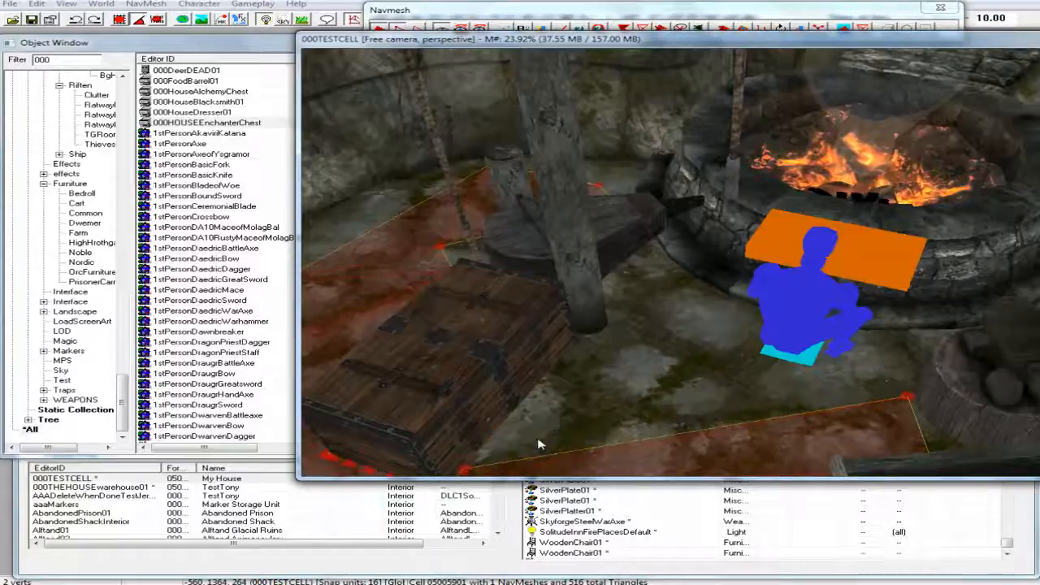
Step: Add a navmesh triangle joining the chest's front corner and the vertex near the round block to the wooden post's foot
{"action": "left_click", "coordinate": [465, 469]}
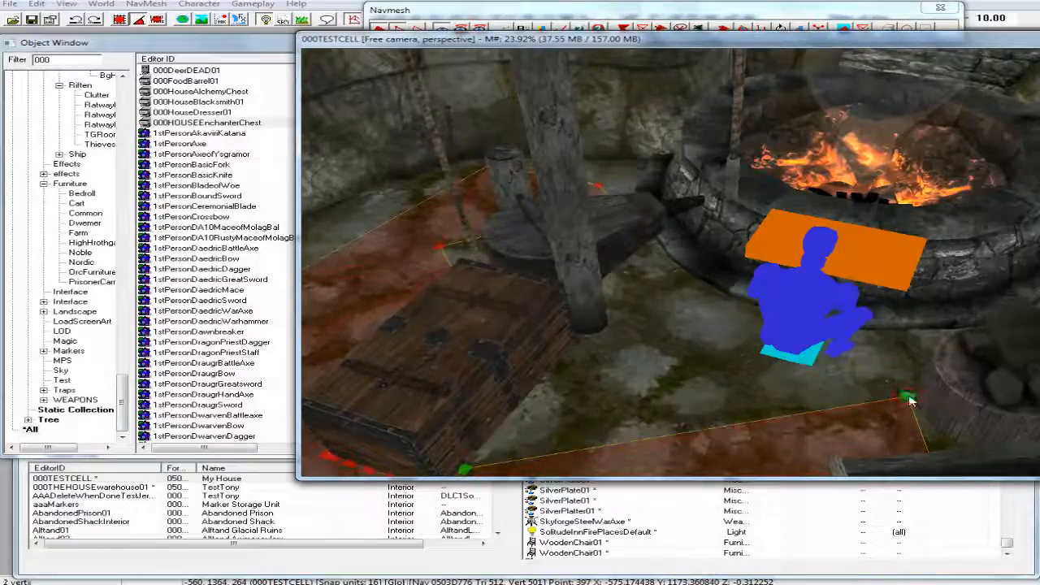
{"action": "right_click", "coordinate": [576, 351], "text": "ctrl"}
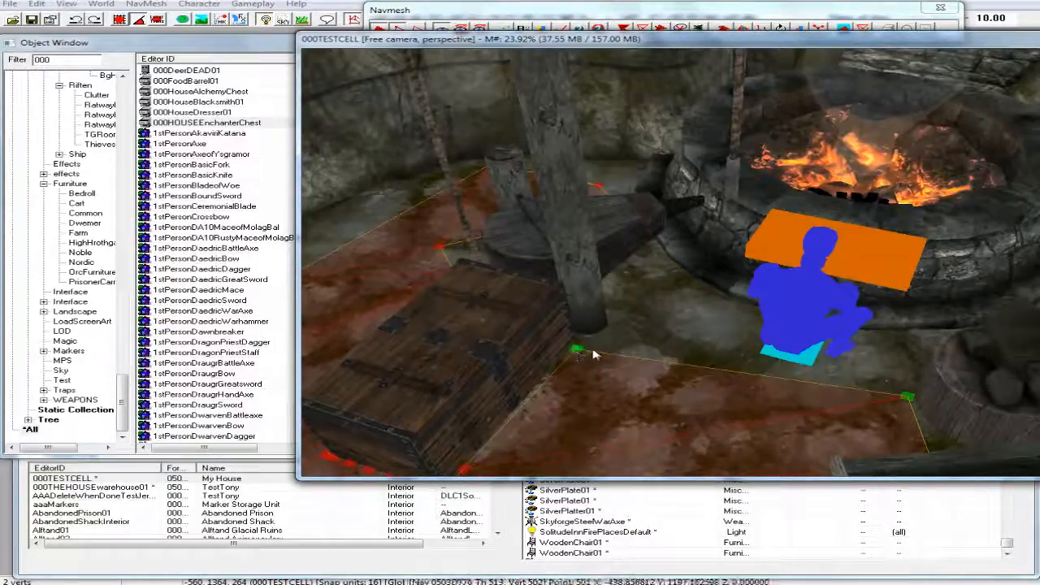
Step: Try to extend the navmesh with a triangle from the chest corner and round-block vertices to the forge front, deleting it again
{"action": "right_click", "coordinate": [705, 302], "text": "ctrl"}
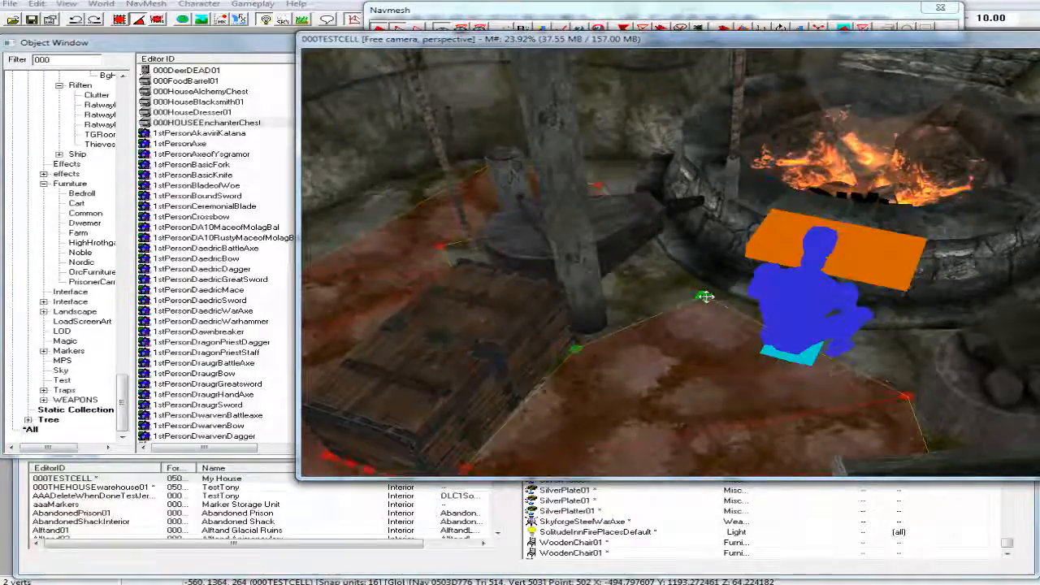
{"action": "key", "text": "q"}
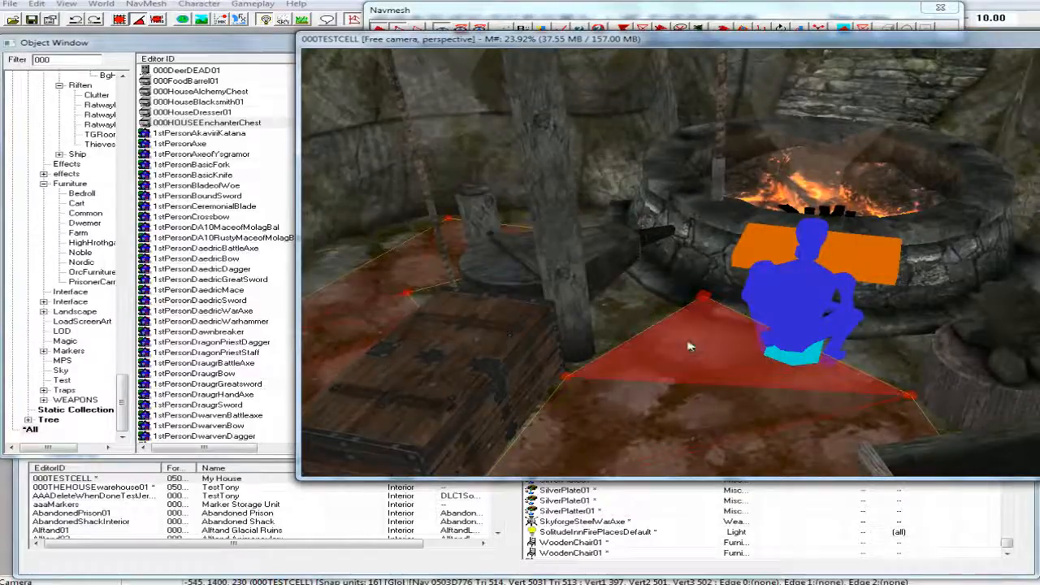
{"action": "key", "text": "Delete"}
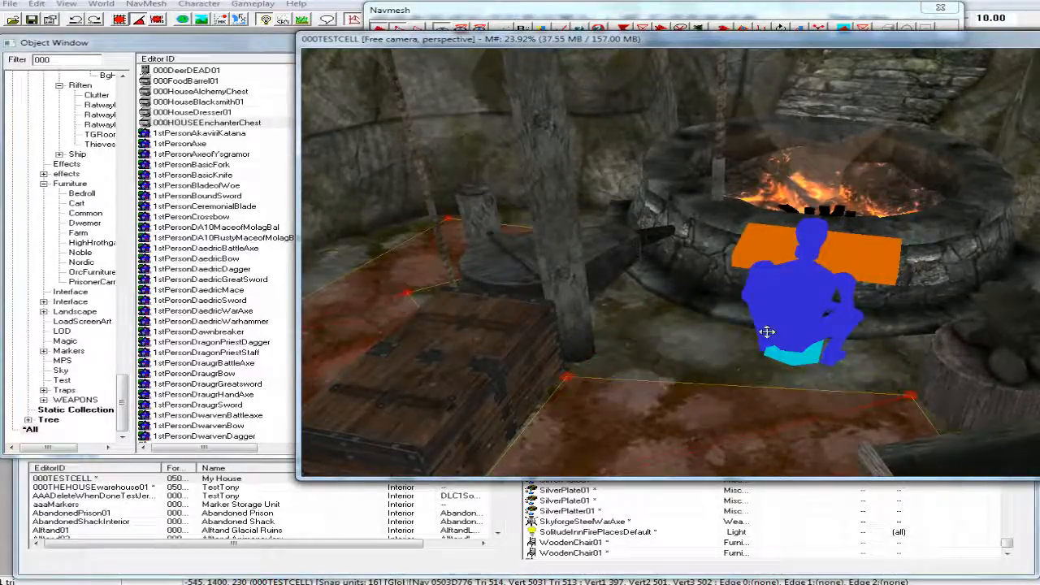
Step: Try to join the chest corner and round-block vertices to a new navmesh vertex at the forge base beside the marker, deleting the triangle
{"action": "left_click", "coordinate": [563, 377]}
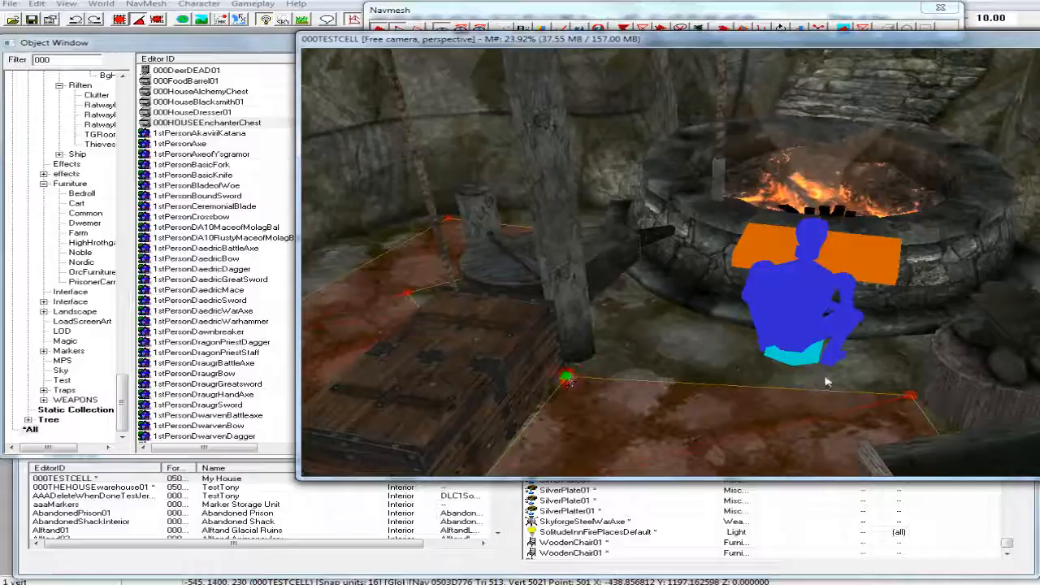
{"action": "left_click", "coordinate": [911, 395], "text": "ctrl"}
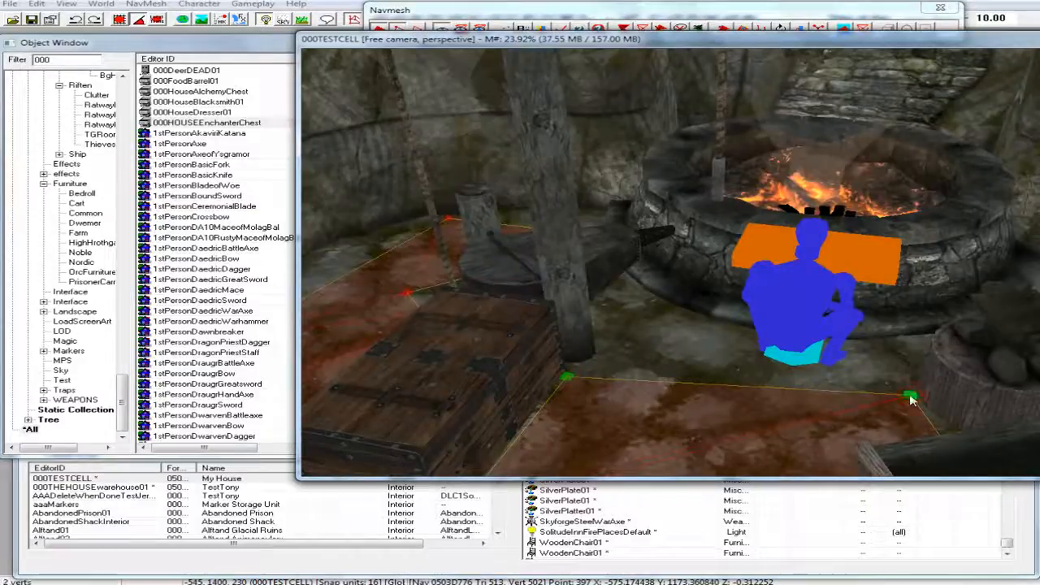
{"action": "scroll", "coordinate": [899, 396], "scroll_direction": "up", "scroll_amount": 1}
{"action": "scroll", "coordinate": [898, 395], "scroll_direction": "down", "scroll_amount": 5}
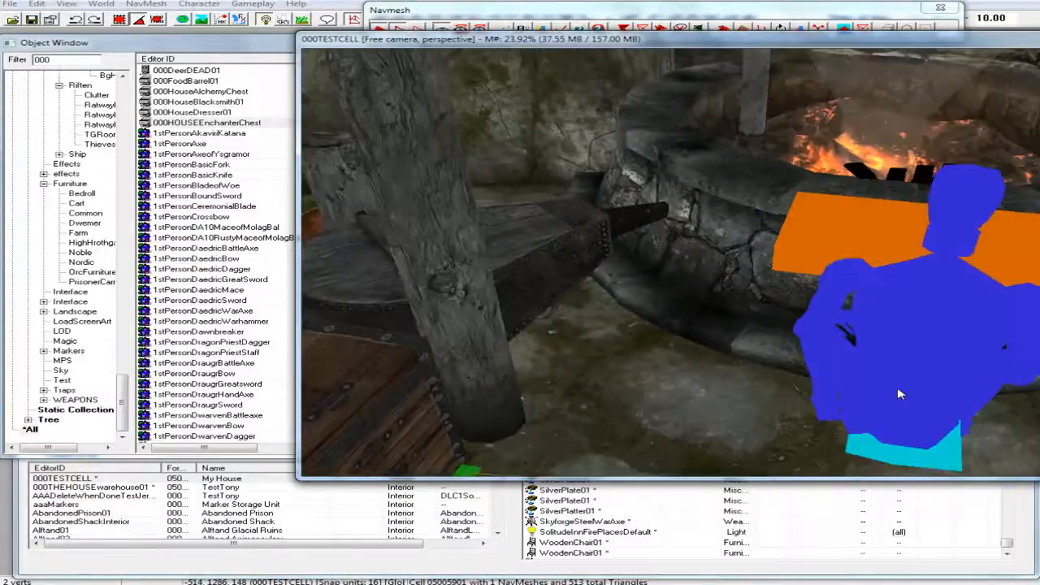
{"action": "key", "text": "shift"}
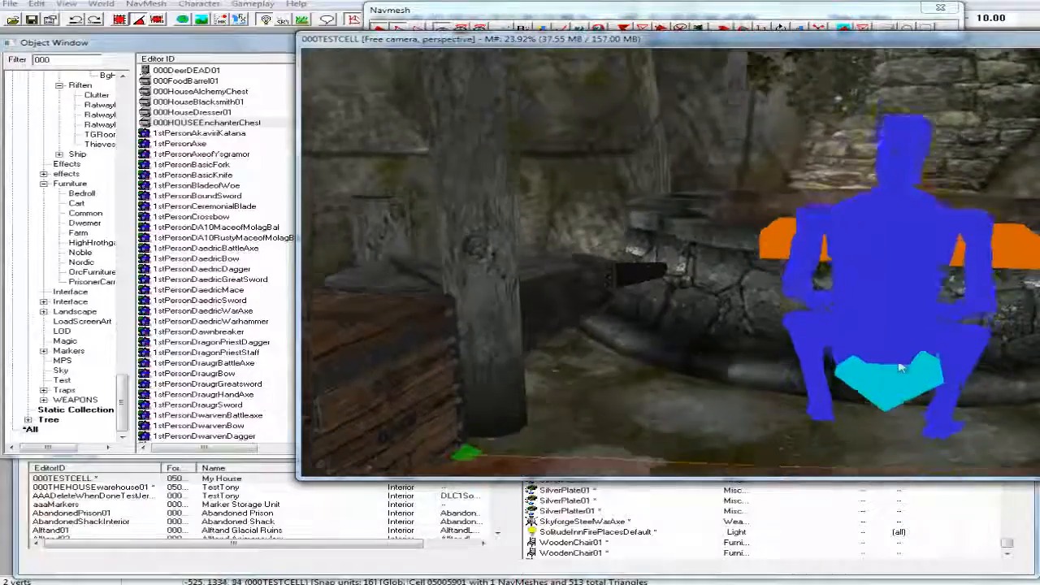
{"action": "right_click", "coordinate": [722, 361], "text": "ctrl"}
{"action": "left_click", "coordinate": [729, 396]}
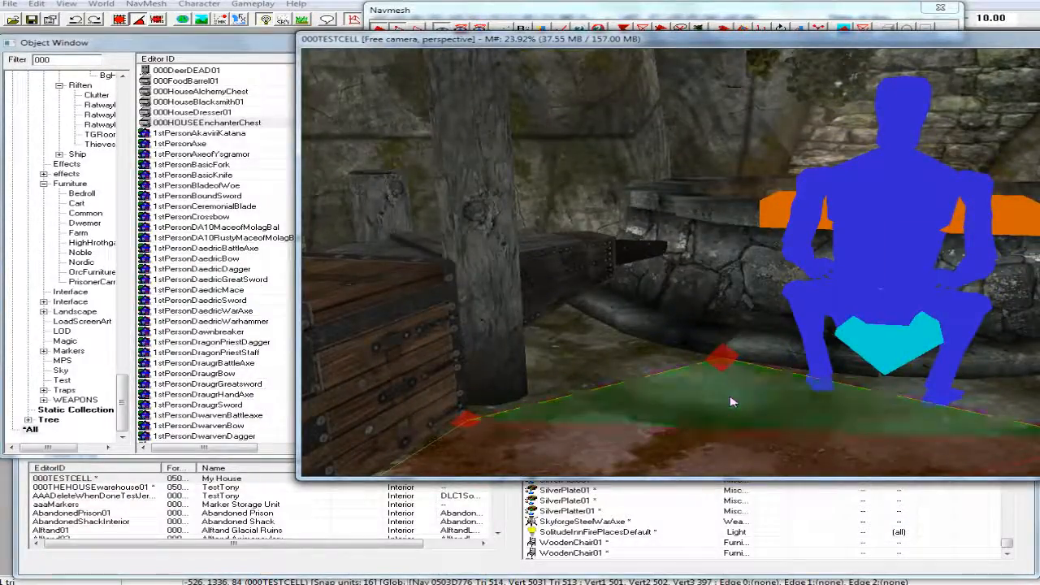
{"action": "key", "text": "Delete"}
Step: Try to place the triangle's third vertex on the floor between the wooden post and the marker, removing the resulting triangle
{"action": "scroll", "coordinate": [731, 401], "scroll_direction": "up", "scroll_amount": 2}
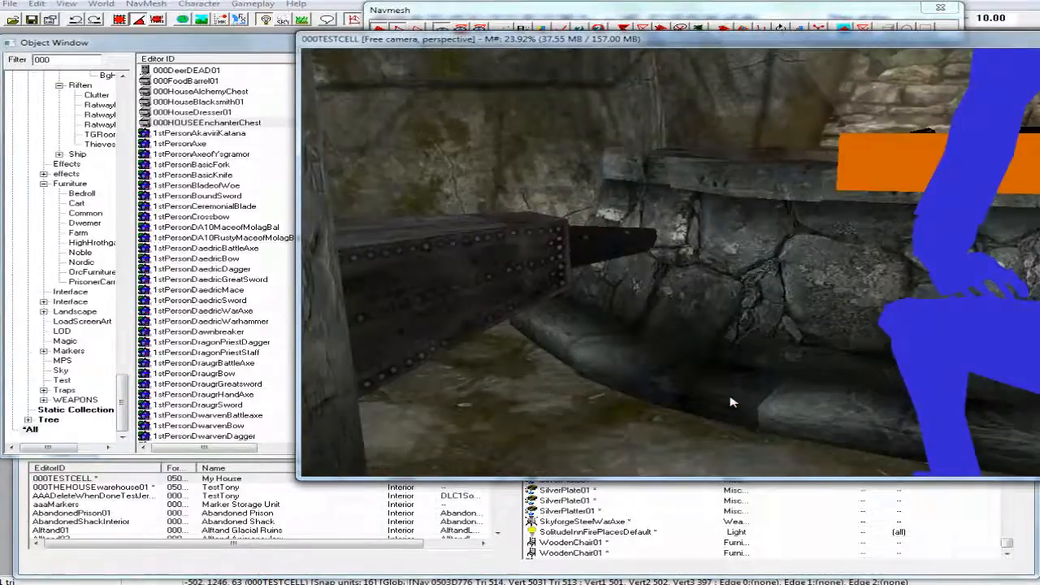
{"action": "scroll", "coordinate": [731, 401], "scroll_direction": "down", "scroll_amount": 2}
{"action": "scroll", "coordinate": [733, 399], "scroll_direction": "down", "scroll_amount": 2}
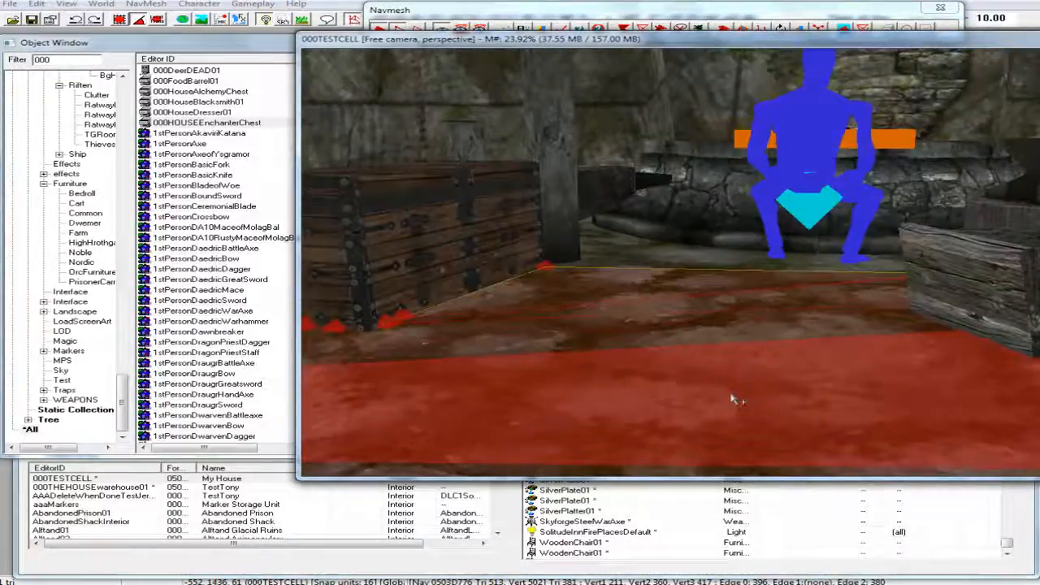
{"action": "middle_click_drag", "start_coordinate": [738, 409], "coordinate": [739, 417], "text": "shift"}
{"action": "left_click", "coordinate": [940, 262]}
{"action": "left_click", "coordinate": [542, 262], "text": "ctrl"}
{"action": "scroll", "coordinate": [645, 248], "scroll_direction": "up", "scroll_amount": 3}
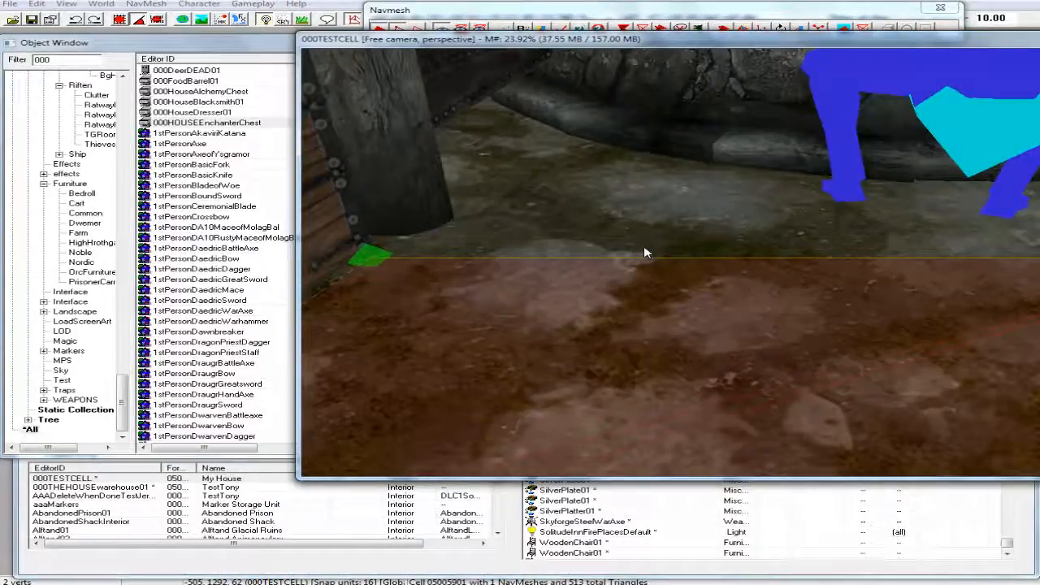
{"action": "middle_click_drag", "start_coordinate": [644, 247], "coordinate": [644, 248]}
{"action": "scroll", "coordinate": [644, 247], "scroll_direction": "up", "scroll_amount": 2}
{"action": "scroll", "coordinate": [644, 248], "scroll_direction": "down", "scroll_amount": 2}
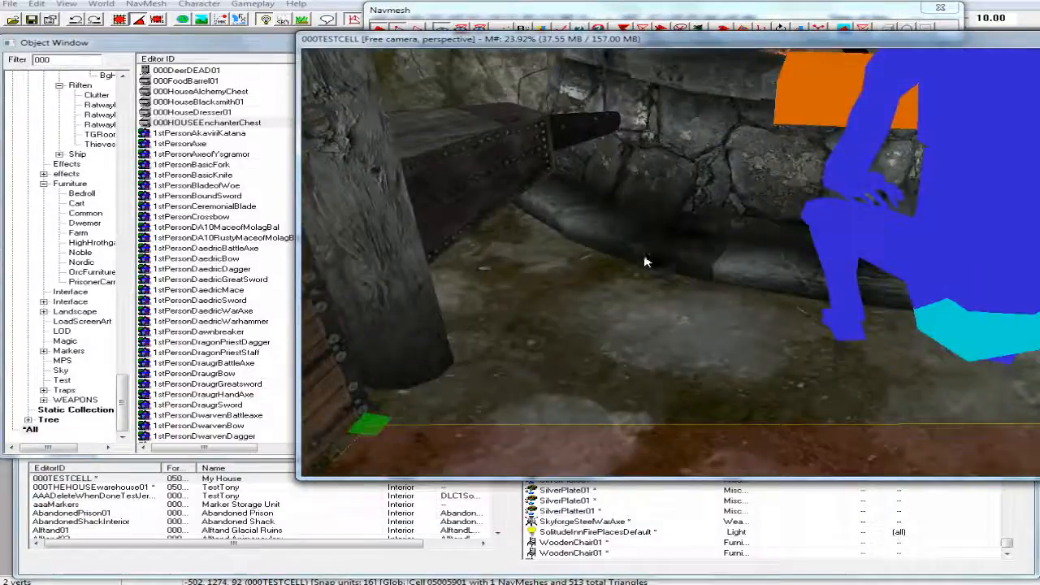
{"action": "scroll", "coordinate": [655, 304], "scroll_direction": "up", "scroll_amount": 2}
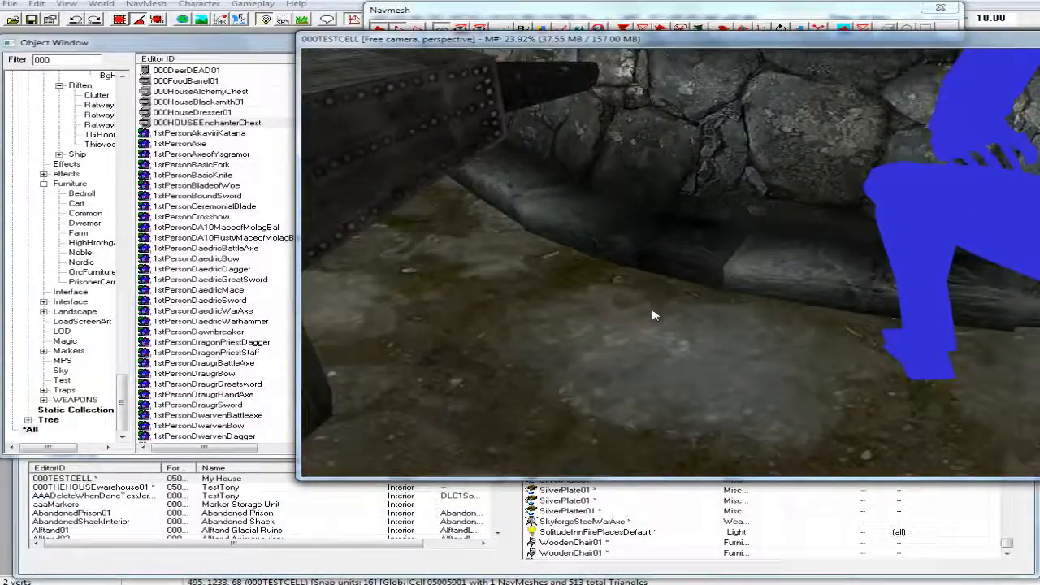
{"action": "left_click_drag", "start_coordinate": [655, 315], "coordinate": [655, 310]}
{"action": "scroll", "coordinate": [659, 297], "scroll_direction": "down", "scroll_amount": 5}
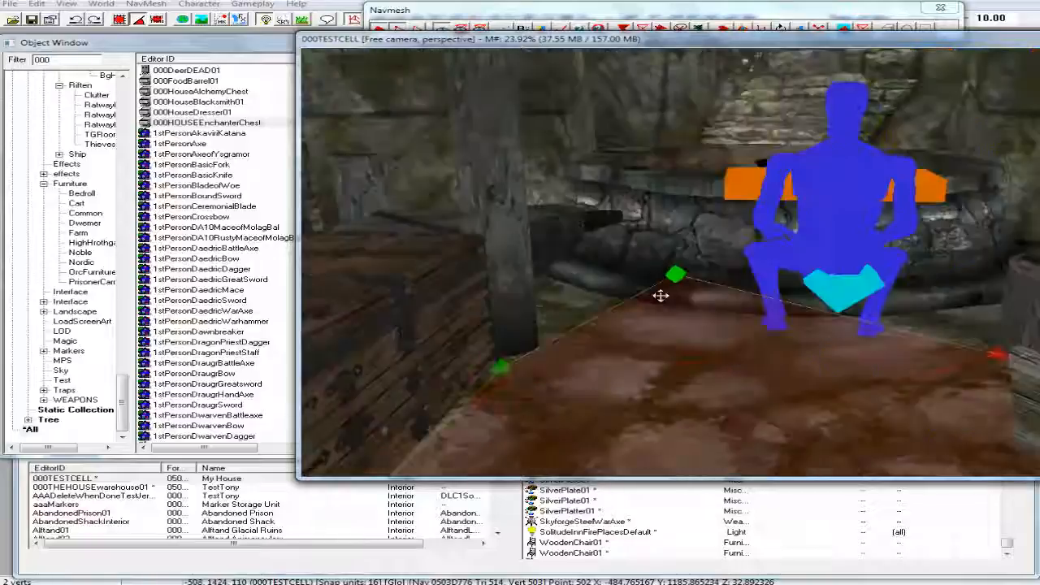
{"action": "scroll", "coordinate": [661, 295], "scroll_direction": "down", "scroll_amount": 3}
{"action": "left_click", "coordinate": [660, 296]}
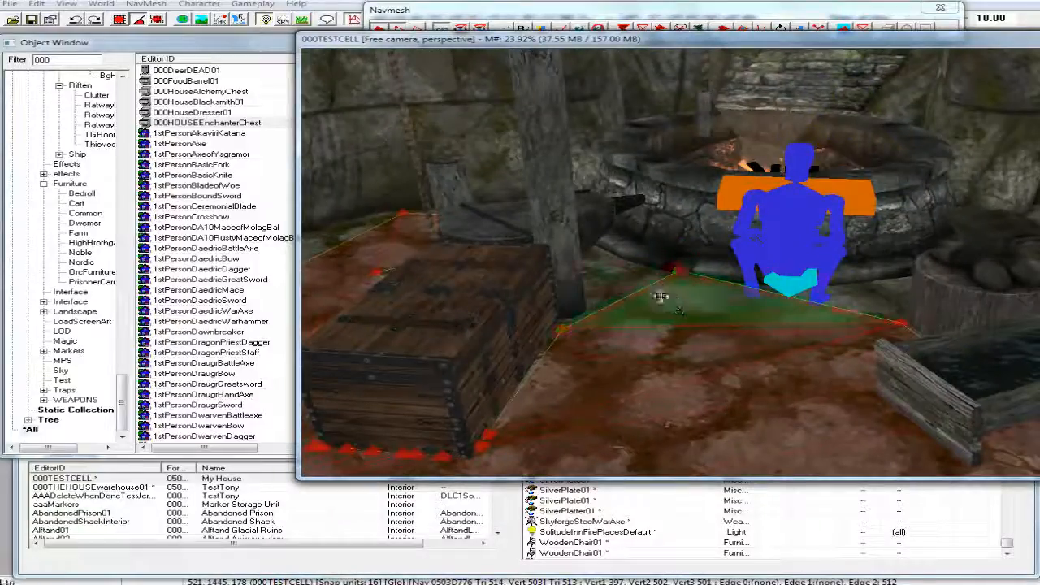
{"action": "key", "text": "Delete"}
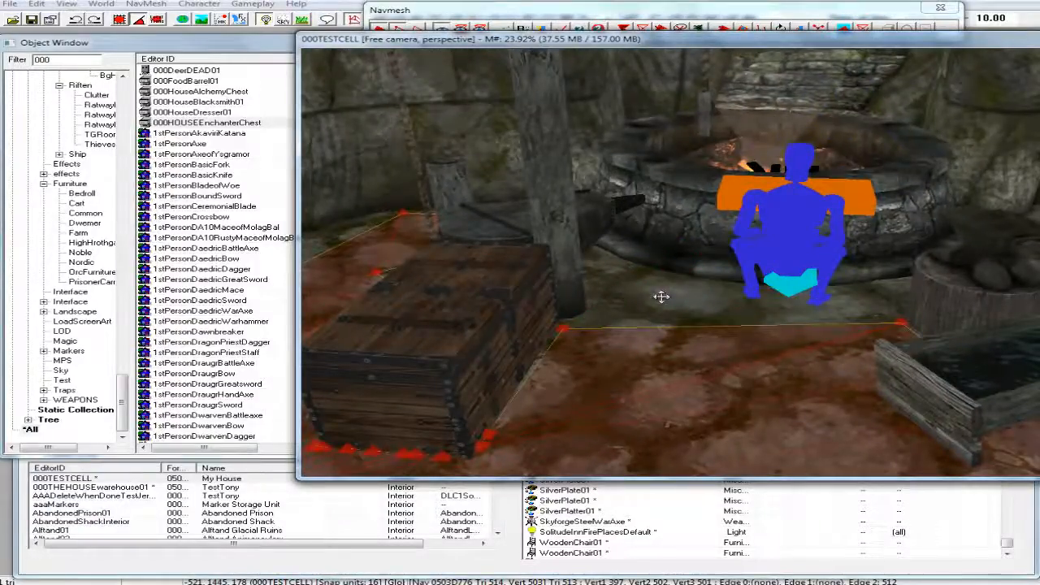
Step: Add a navmesh vertex on the open edge between the chest corner and the round block
{"action": "left_click", "coordinate": [520, 19]}
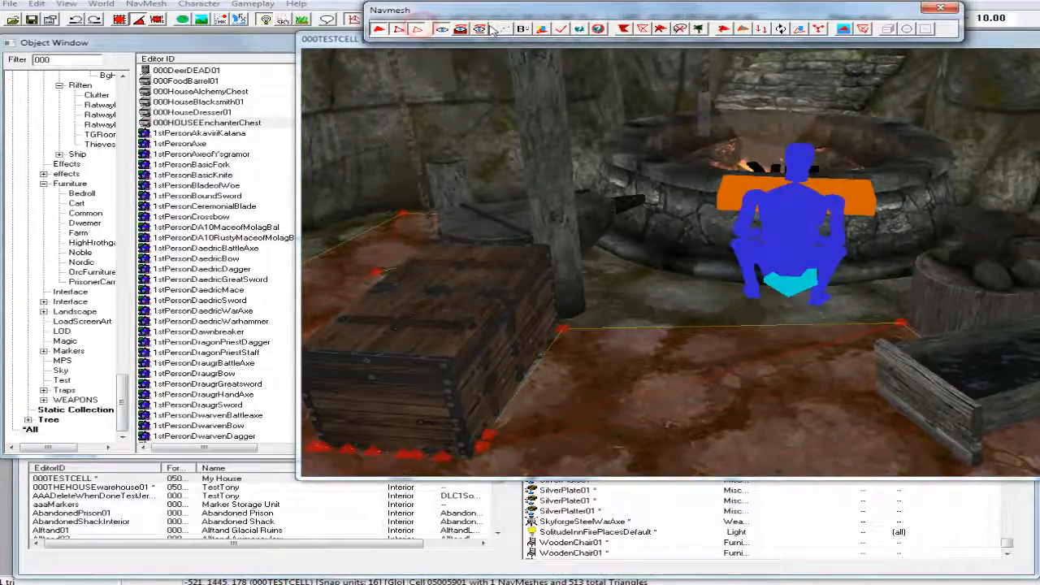
{"action": "left_click", "coordinate": [331, 40]}
{"action": "middle_click_drag", "start_coordinate": [613, 234], "coordinate": [671, 314], "text": "shift"}
{"action": "left_click", "coordinate": [673, 315]}
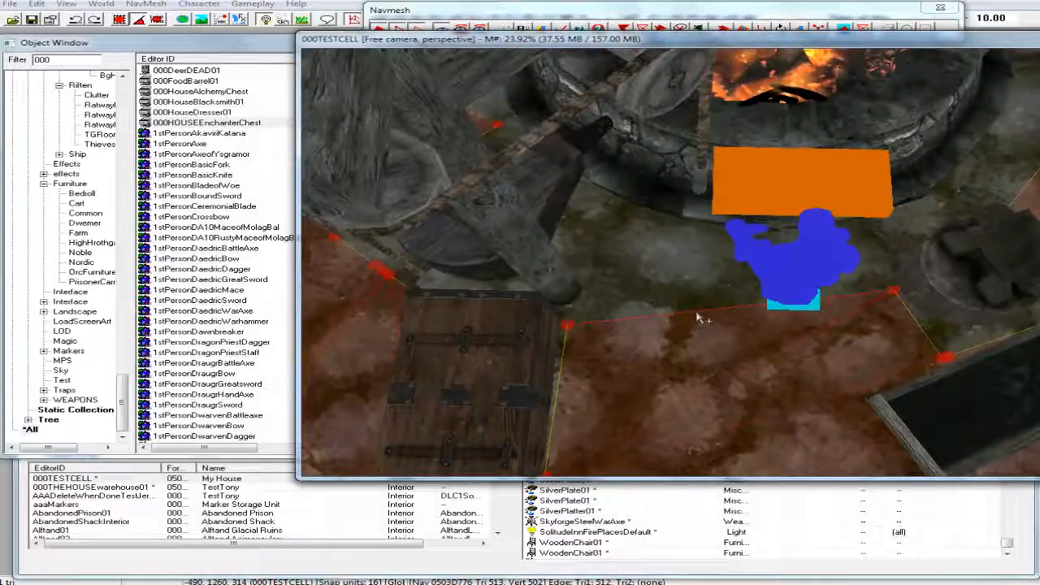
{"action": "right_click", "coordinate": [697, 312], "text": "ctrl"}
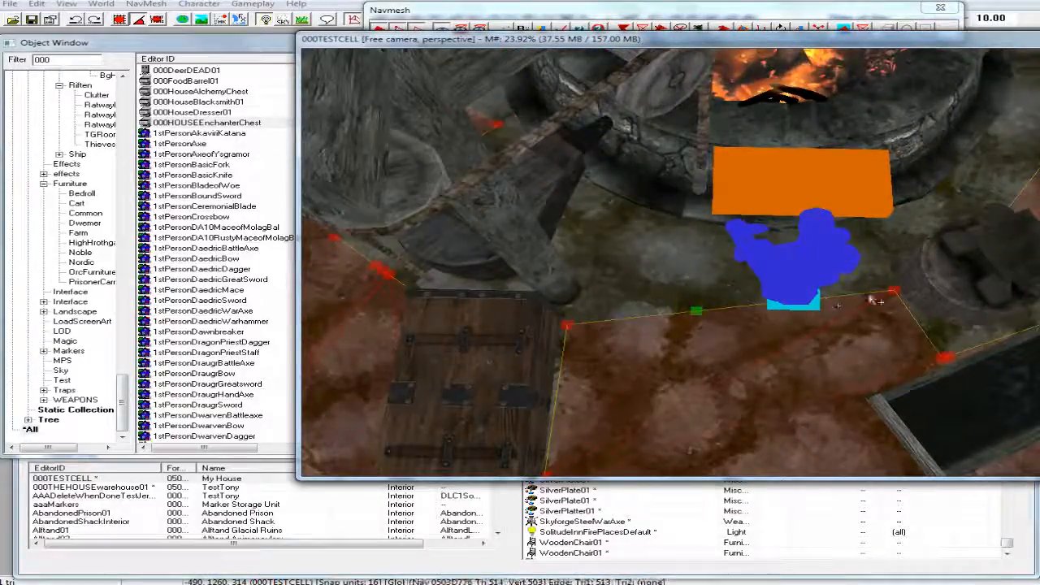
Step: Select the new edge vertex together with the vertex by the round block and hide the markers around the forge
{"action": "left_click", "coordinate": [893, 292], "text": "ctrl"}
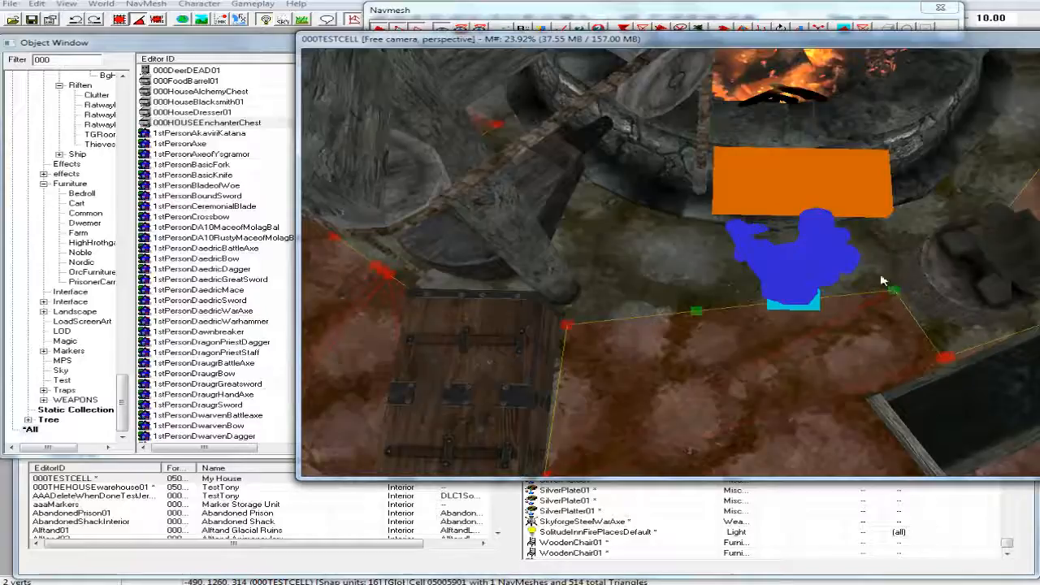
{"action": "scroll", "coordinate": [883, 279], "scroll_direction": "up", "scroll_amount": 3}
{"action": "scroll", "coordinate": [883, 280], "scroll_direction": "up", "scroll_amount": 2}
{"action": "scroll", "coordinate": [883, 279], "scroll_direction": "down", "scroll_amount": 2}
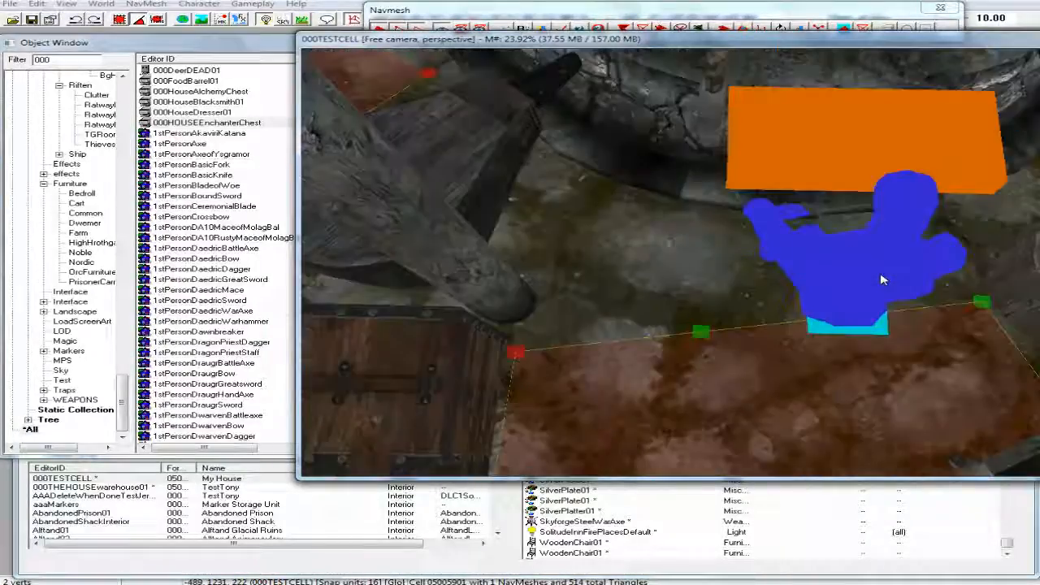
{"action": "key", "text": "m"}
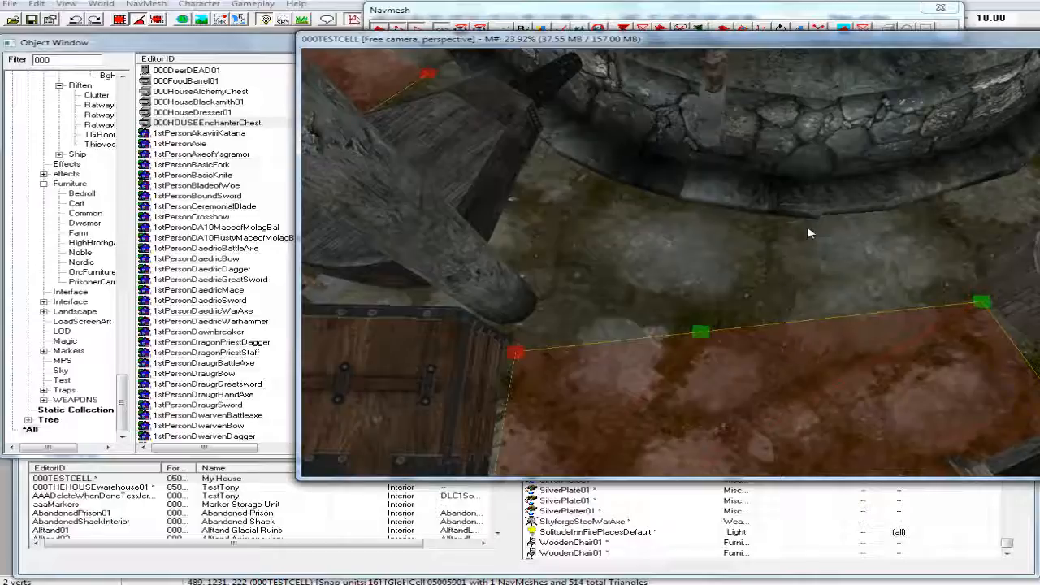
Step: Try to add a navmesh triangle from the two selected vertices to the front of the forge's base, deleting its misplaced vertex
{"action": "scroll", "coordinate": [808, 233], "scroll_direction": "up", "scroll_amount": 2}
{"action": "middle_click_drag", "start_coordinate": [802, 234], "coordinate": [798, 236]}
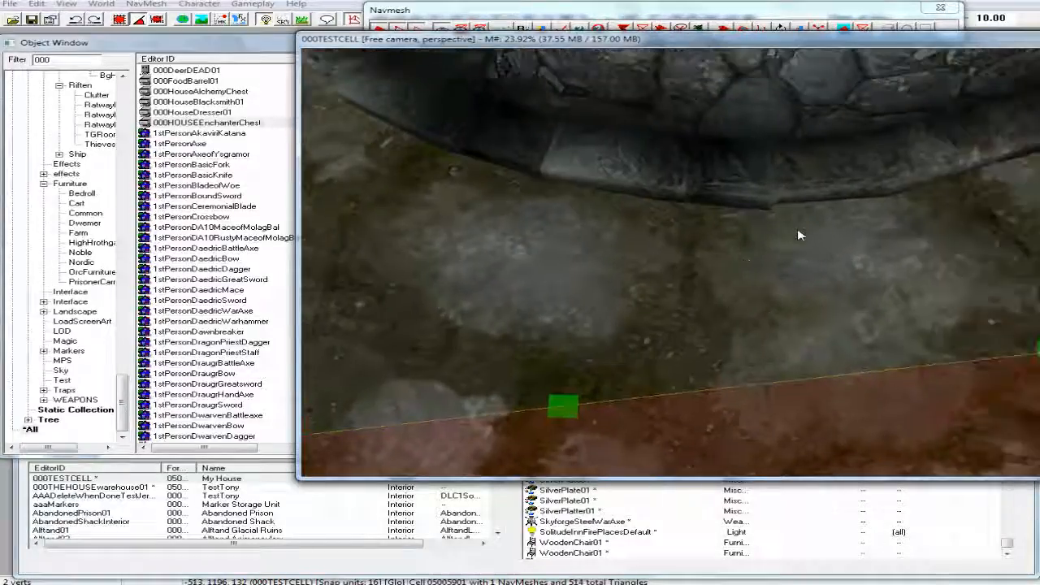
{"action": "left_click", "coordinate": [755, 231], "text": "ctrl+alt"}
{"action": "middle_click_drag", "start_coordinate": [756, 229], "coordinate": [817, 212], "text": "shift"}
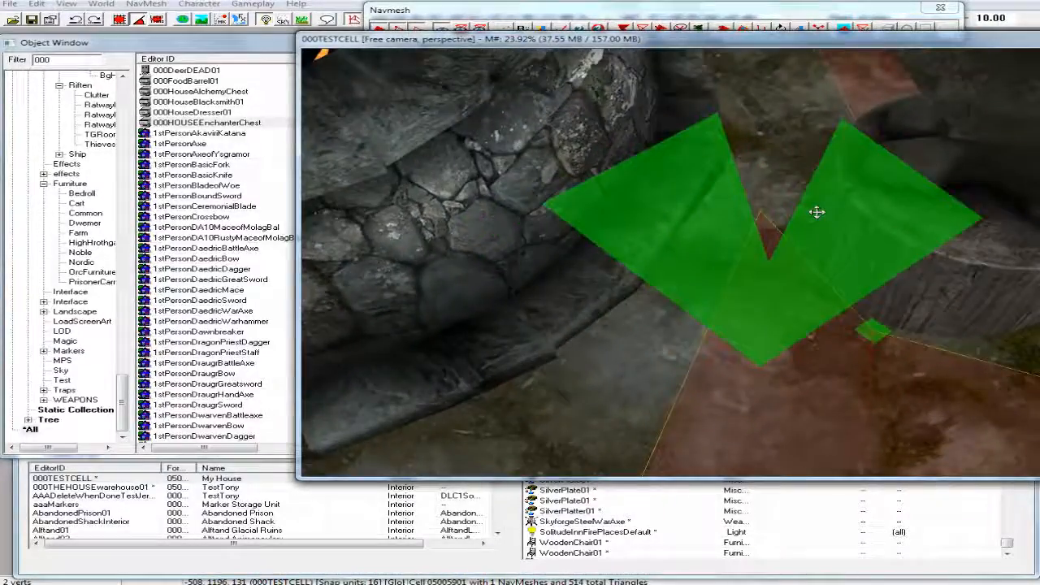
{"action": "left_click", "coordinate": [786, 244]}
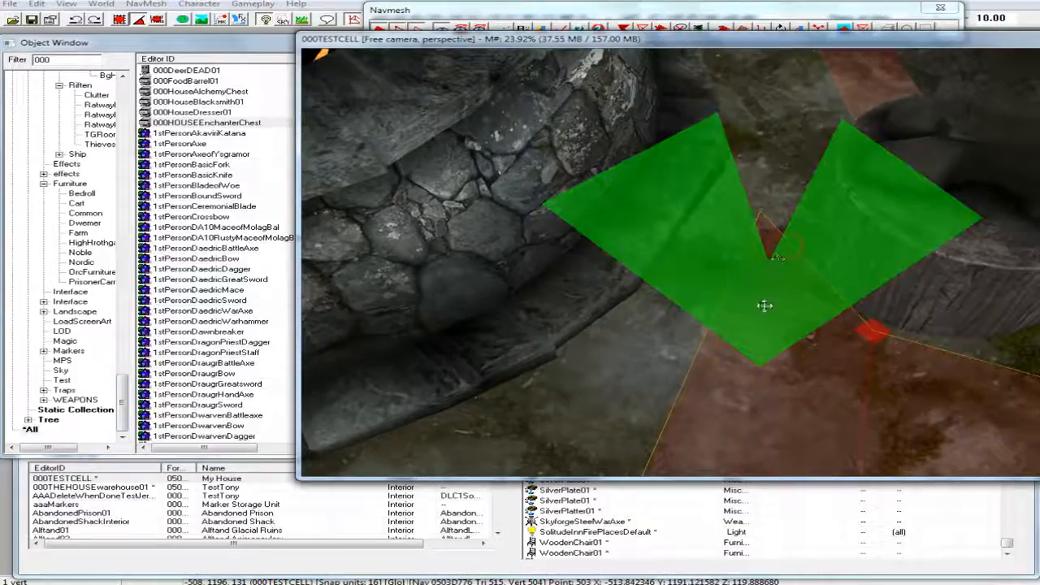
{"action": "key", "text": "e"}
{"action": "left_click", "coordinate": [757, 338]}
{"action": "key", "text": "Delete"}
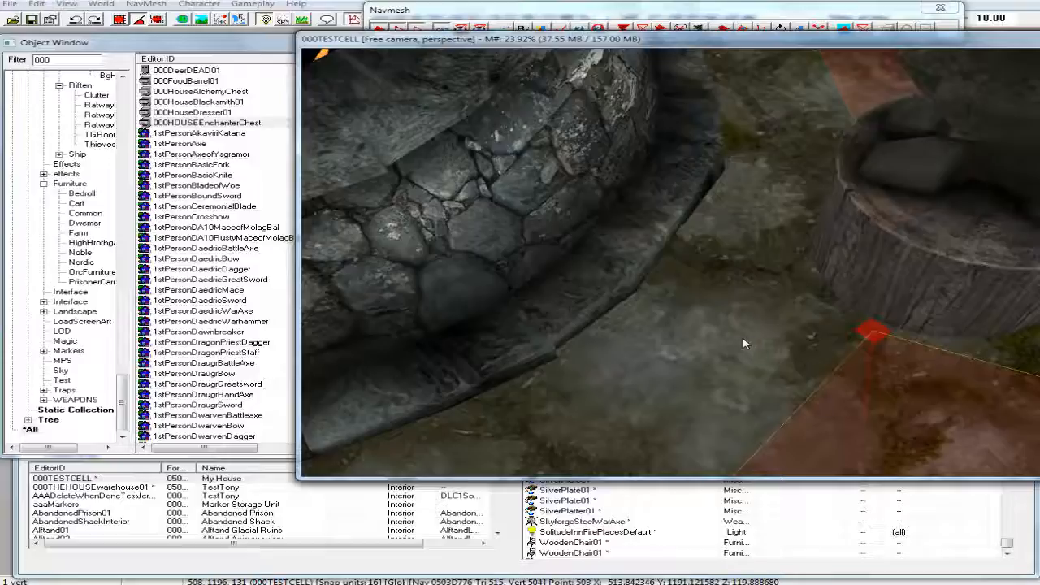
Step: Try to add a navmesh vertex at the forge's stone rim with the mid-edge vertex selected, deleting the floating vertex
{"action": "middle_click_drag", "start_coordinate": [733, 362], "coordinate": [676, 336], "text": "shift"}
{"action": "scroll", "coordinate": [683, 346], "scroll_direction": "down", "scroll_amount": 4}
{"action": "scroll", "coordinate": [674, 329], "scroll_direction": "up", "scroll_amount": 5}
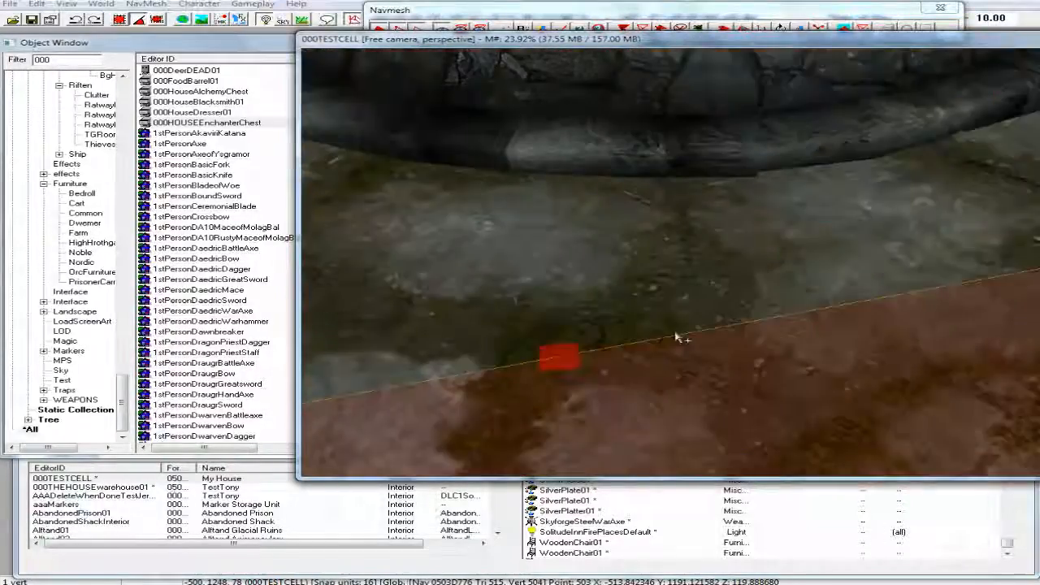
{"action": "left_click", "coordinate": [566, 360]}
{"action": "middle_click_drag", "start_coordinate": [652, 324], "coordinate": [651, 319]}
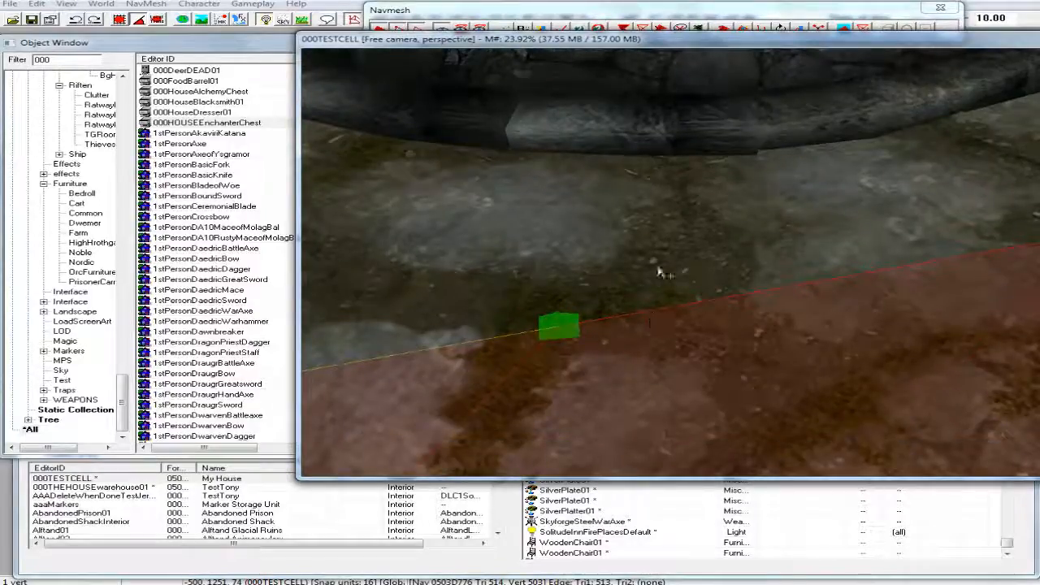
{"action": "right_click", "coordinate": [711, 165]}
{"action": "middle_click_drag", "start_coordinate": [712, 166], "coordinate": [819, 178], "text": "shift"}
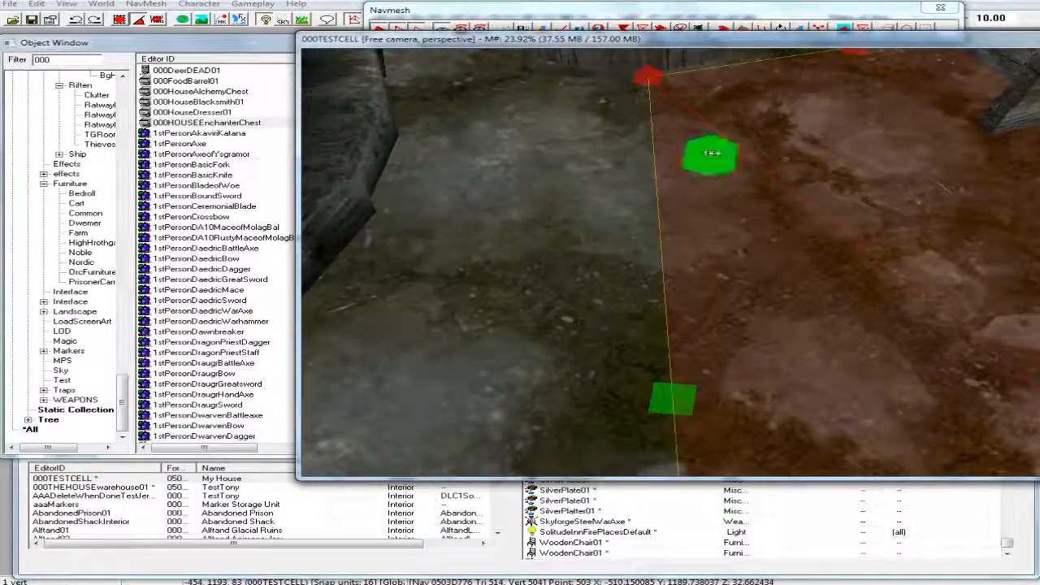
{"action": "left_click", "coordinate": [713, 155]}
{"action": "key", "text": "Delete"}
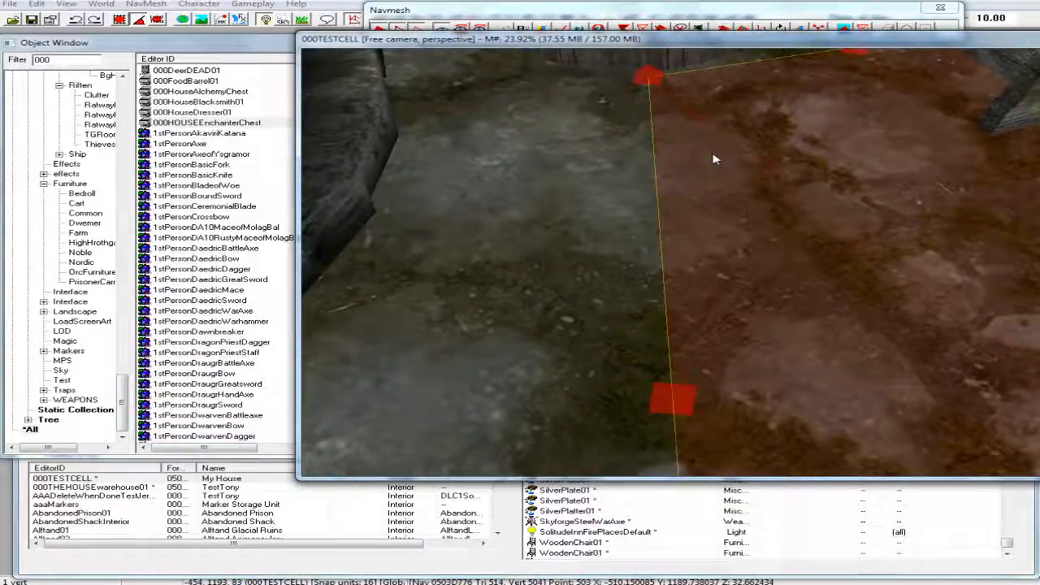
Step: Try to place a standalone navmesh vertex beside the corner of the forge's base, deleting it after checking its height
{"action": "right_click", "coordinate": [339, 268], "text": "ctrl"}
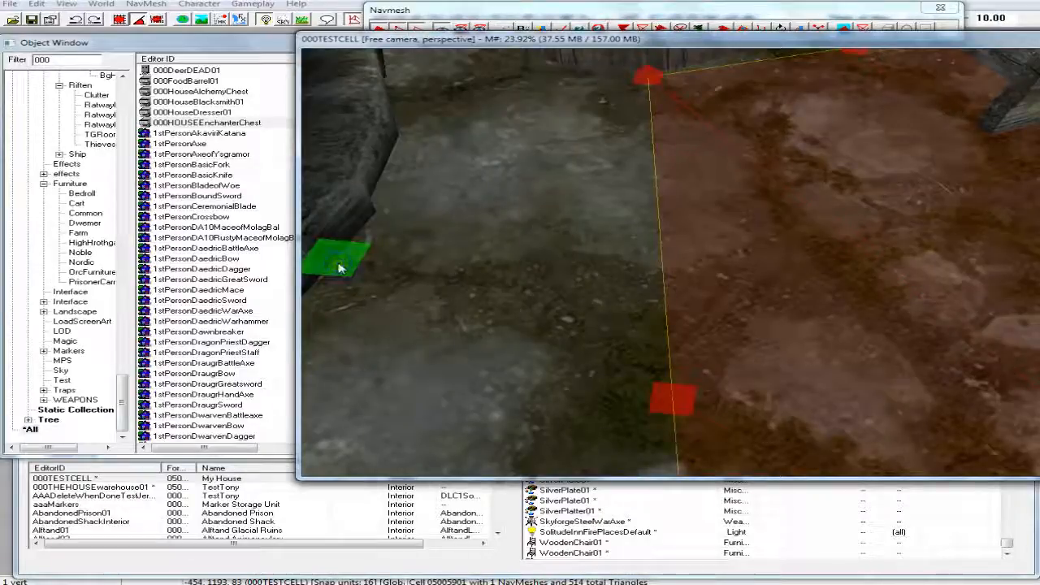
{"action": "middle_click_drag", "start_coordinate": [656, 389], "coordinate": [656, 369], "text": "shift"}
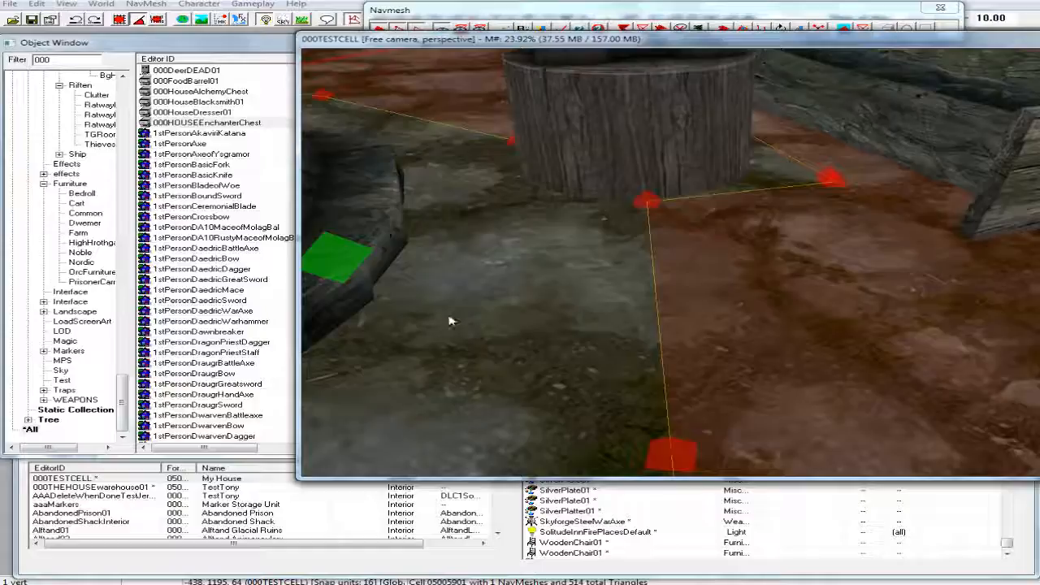
{"action": "key", "text": "Delete"}
Step: Check the height of the standalone navmesh vertex beside the forge and delete it
{"action": "scroll", "coordinate": [451, 318], "scroll_direction": "up", "scroll_amount": 2}
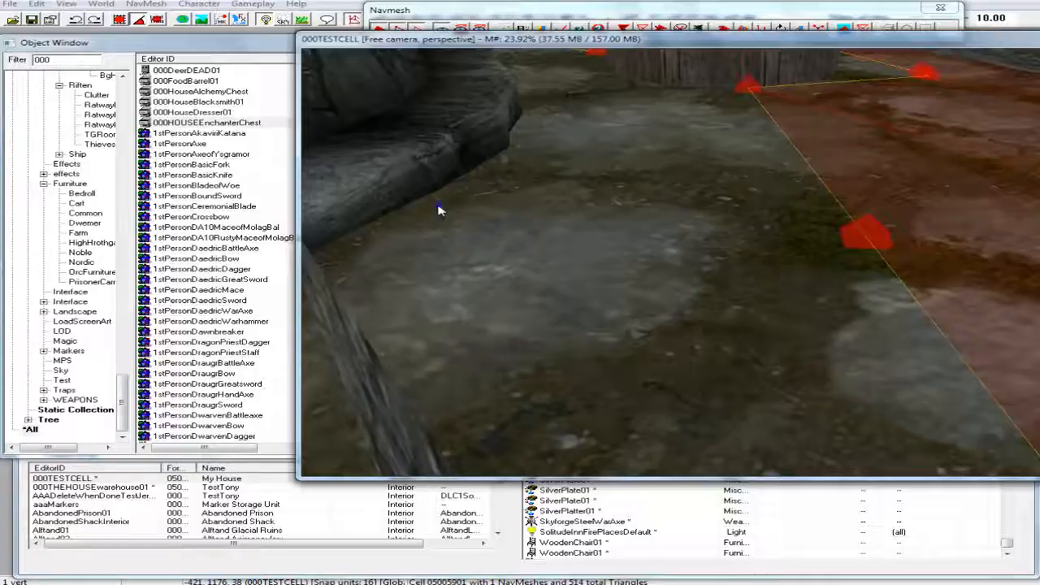
{"action": "scroll", "coordinate": [439, 212], "scroll_direction": "down", "scroll_amount": 4}
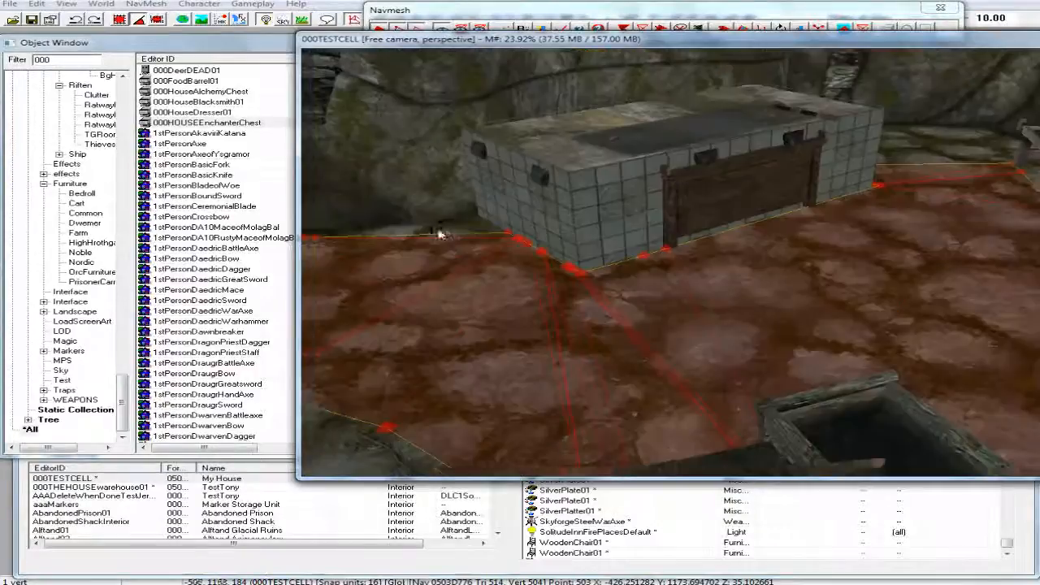
{"action": "scroll", "coordinate": [438, 224], "scroll_direction": "up", "scroll_amount": 2}
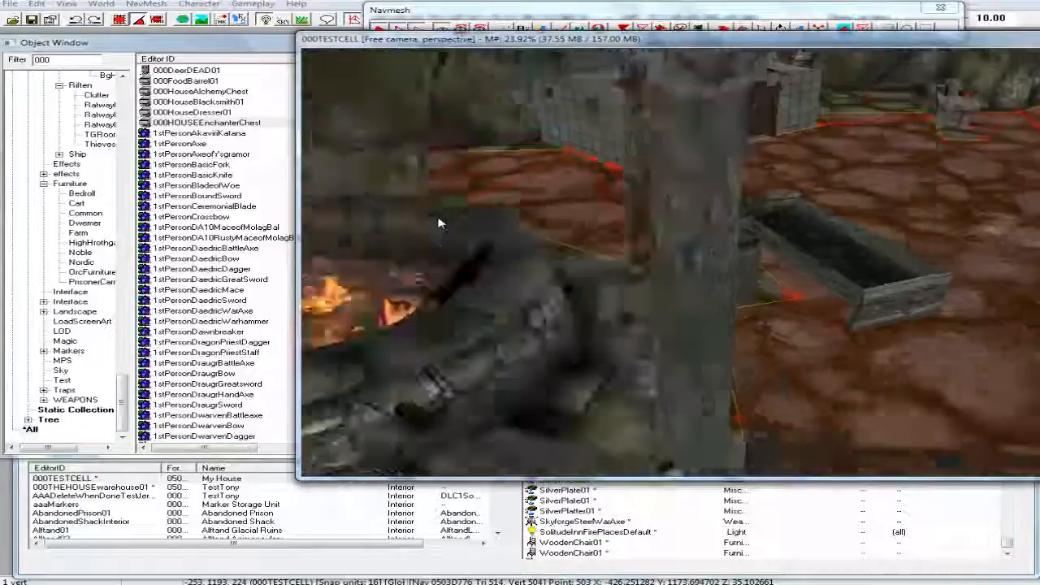
{"action": "scroll", "coordinate": [438, 224], "scroll_direction": "down", "scroll_amount": 1}
{"action": "middle_click_drag", "start_coordinate": [441, 222], "coordinate": [503, 280]}
{"action": "left_click", "coordinate": [541, 305]}
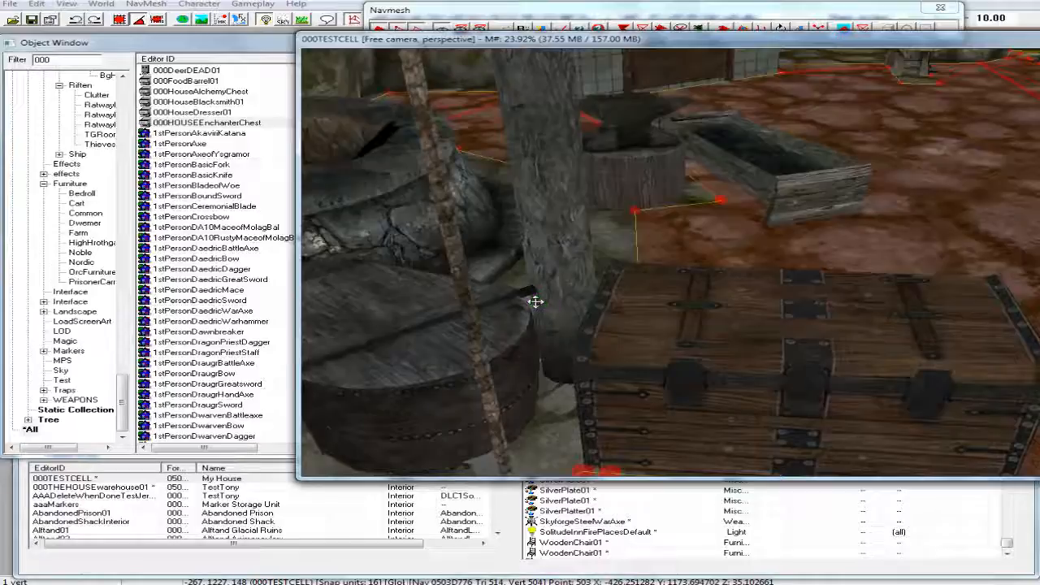
{"action": "mouse_move", "coordinate": [536, 307]}
{"action": "middle_mouse_down"}
{"action": "mouse_move", "coordinate": [563, 297]}
{"action": "mouse_move", "coordinate": [566, 316]}
{"action": "mouse_move", "coordinate": [538, 315]}
{"action": "middle_mouse_up"}
{"action": "middle_click_drag", "start_coordinate": [606, 285], "coordinate": [592, 283]}
{"action": "key", "text": "Delete"}
Step: Create a navmesh triangle in front of the forge from the mid-edge vertex, the edge vertex beyond the anvil and the vertex at the anvil block
{"action": "left_click", "coordinate": [578, 243]}
{"action": "left_click", "coordinate": [578, 242]}
{"action": "middle_click_drag", "start_coordinate": [562, 226], "coordinate": [566, 239]}
{"action": "left_click", "coordinate": [571, 319]}
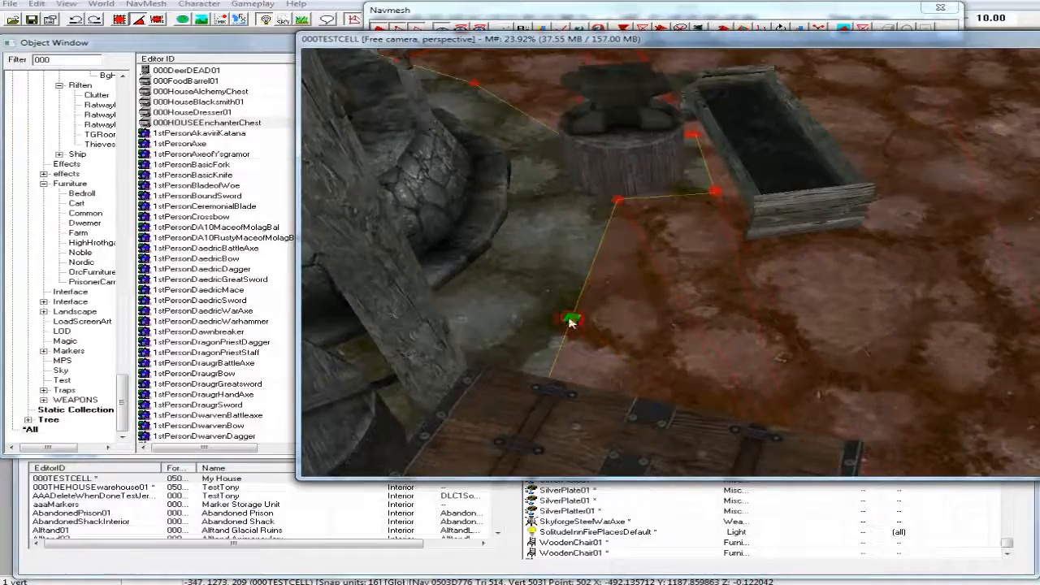
{"action": "scroll", "coordinate": [541, 226], "scroll_direction": "up", "scroll_amount": 2}
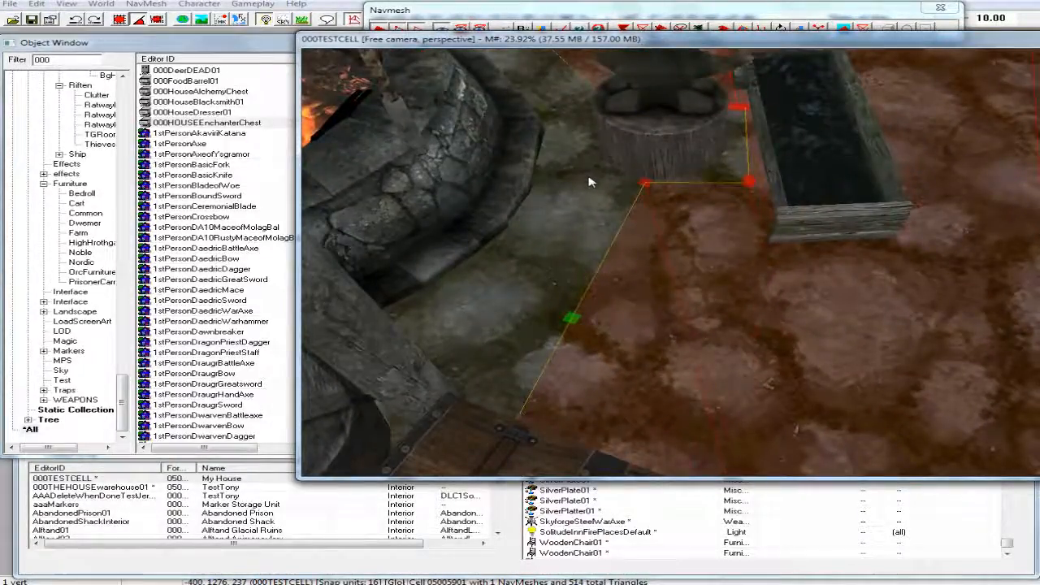
{"action": "scroll", "coordinate": [591, 183], "scroll_direction": "down", "scroll_amount": 3}
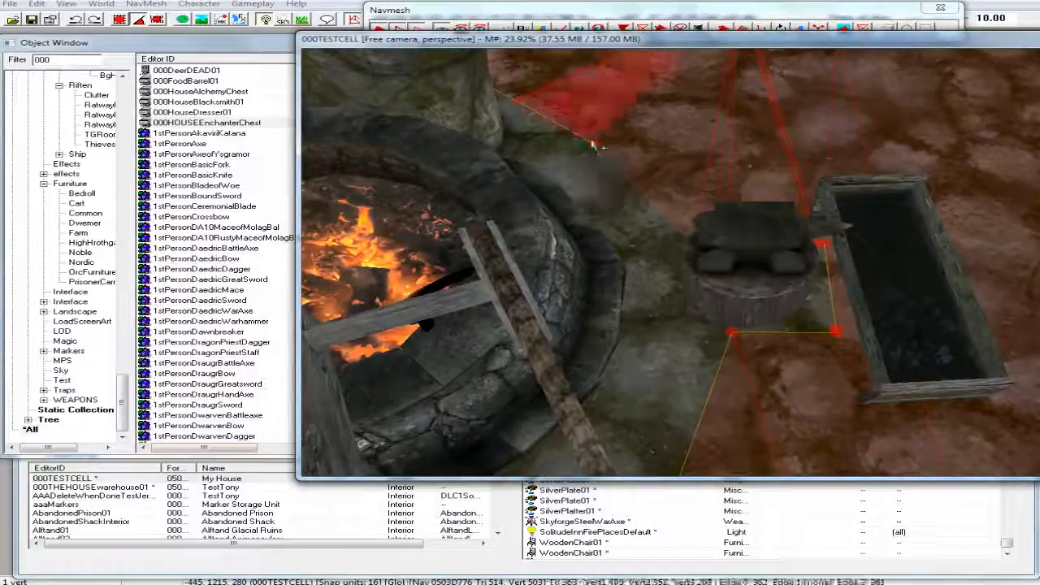
{"action": "left_click", "coordinate": [594, 145]}
{"action": "middle_click_drag", "start_coordinate": [641, 238], "coordinate": [664, 240], "text": "shift"}
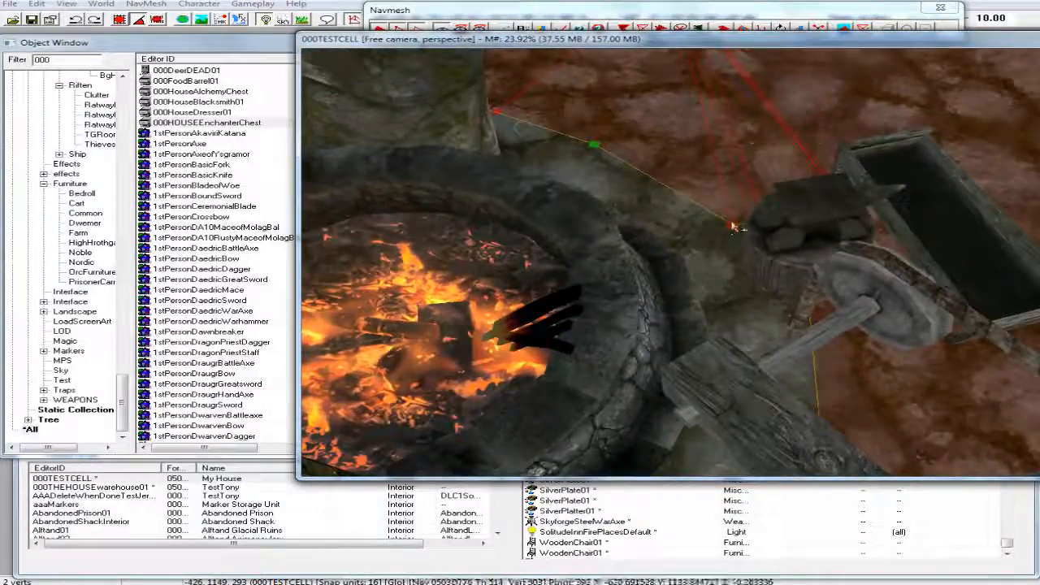
{"action": "left_click", "coordinate": [734, 227], "text": "ctrl"}
{"action": "middle_click_drag", "start_coordinate": [709, 276], "coordinate": [689, 264]}
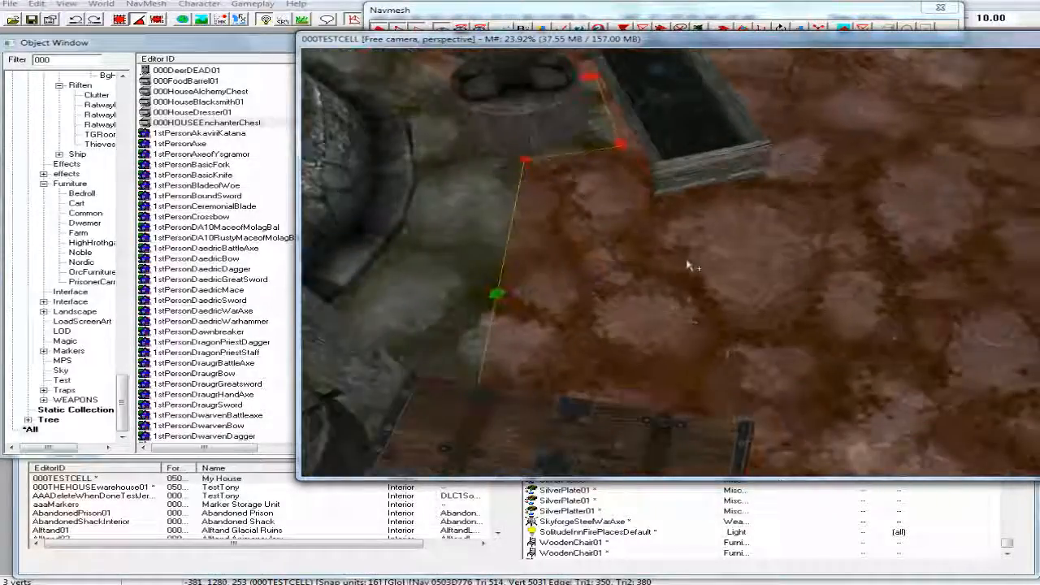
{"action": "key", "text": "f"}
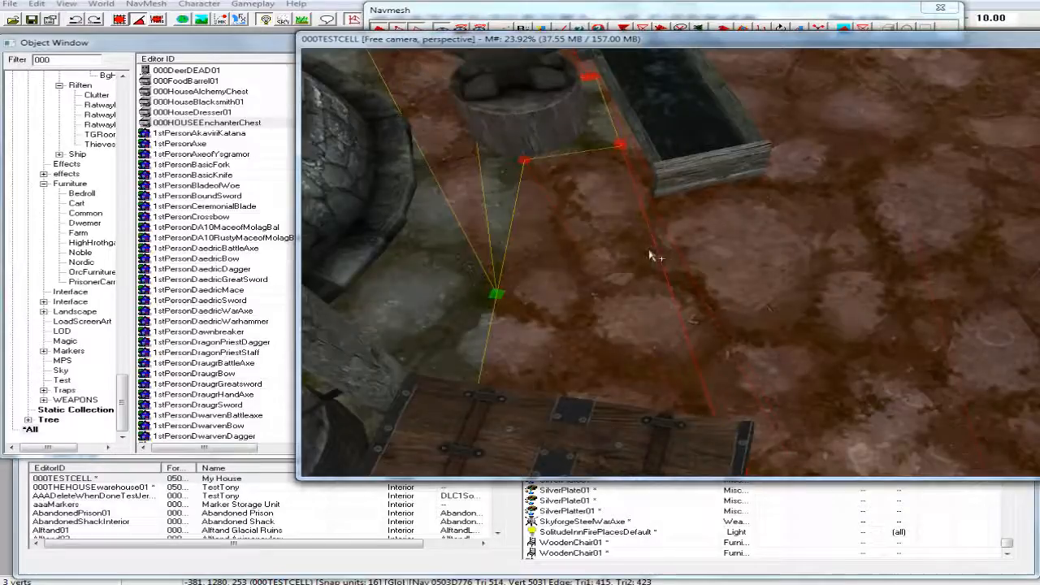
Step: Fill the gap beside the anvil block with a navmesh triangle between its two adjacent vertices and the mid-edge vertex
{"action": "left_click", "coordinate": [505, 180]}
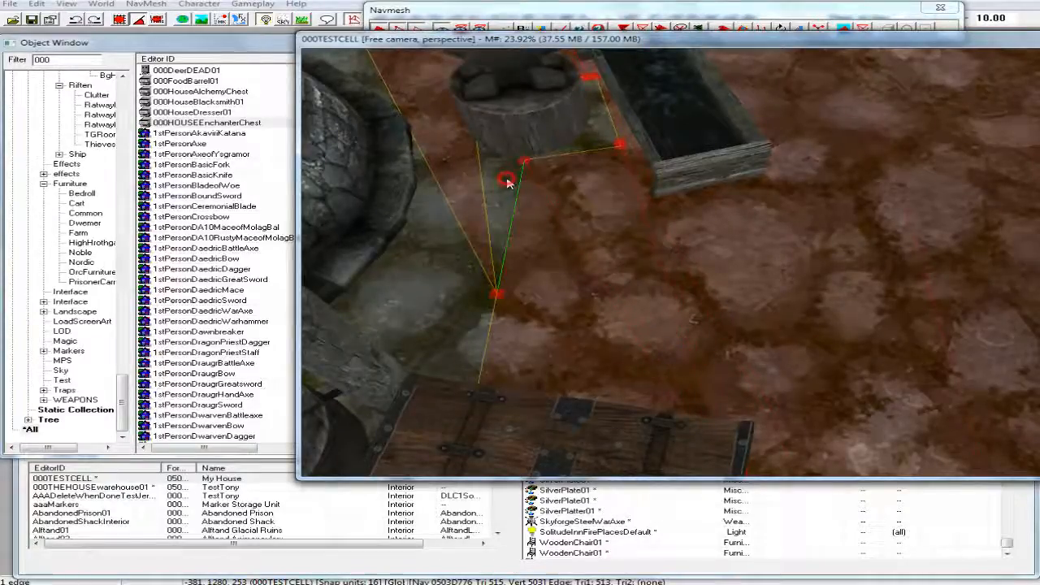
{"action": "left_click", "coordinate": [524, 161]}
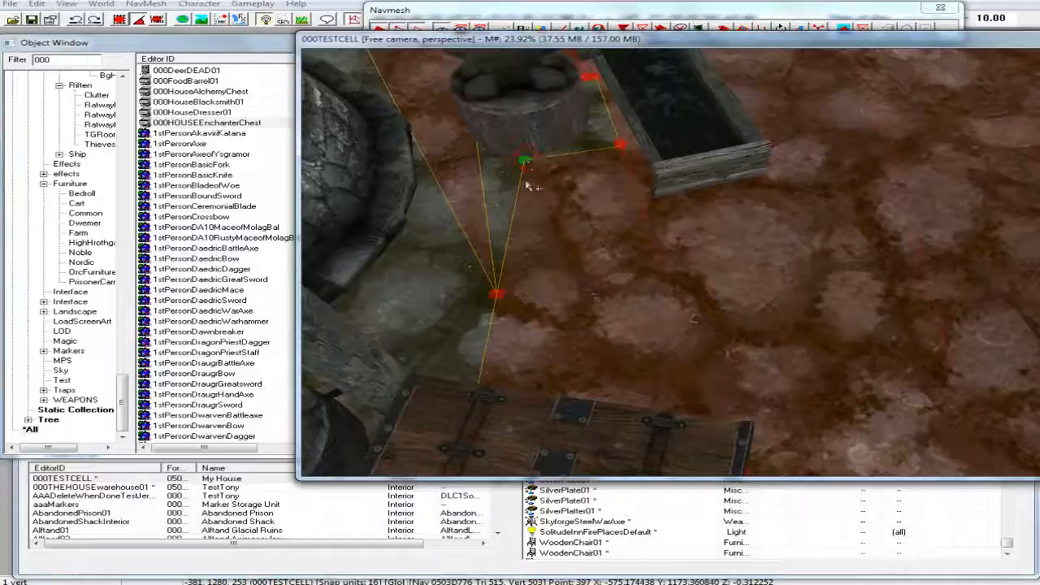
{"action": "left_click", "coordinate": [498, 298], "text": "ctrl"}
{"action": "middle_click_drag", "start_coordinate": [490, 211], "coordinate": [601, 317]}
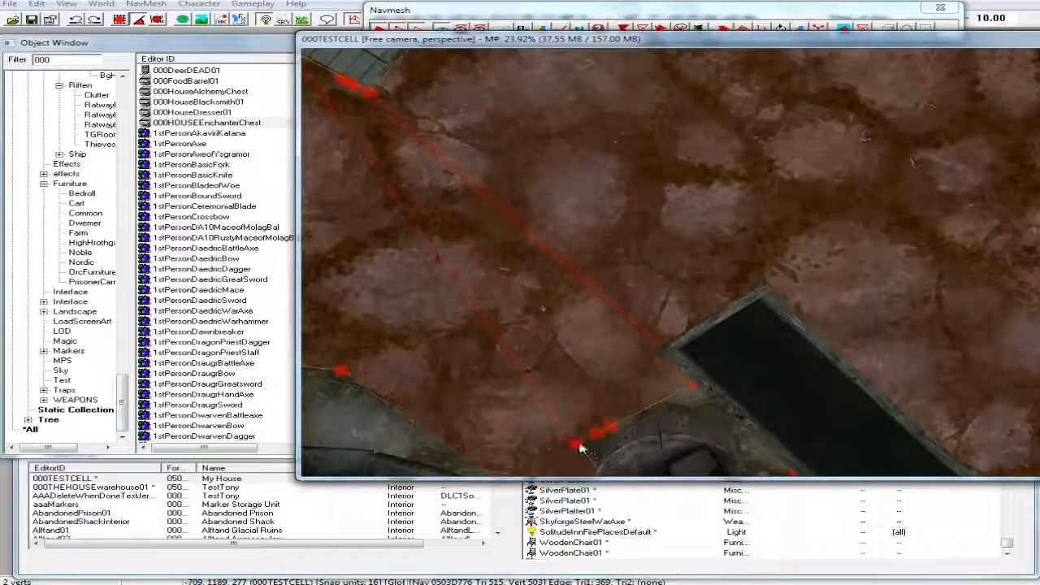
{"action": "left_click", "coordinate": [521, 11]}
{"action": "left_click", "coordinate": [418, 29]}
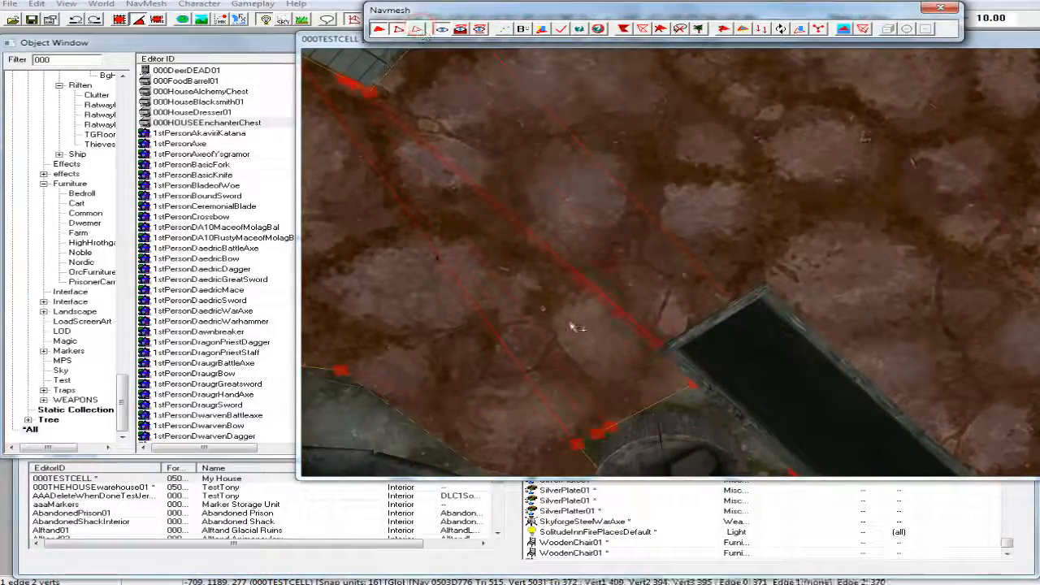
{"action": "left_click", "coordinate": [574, 445]}
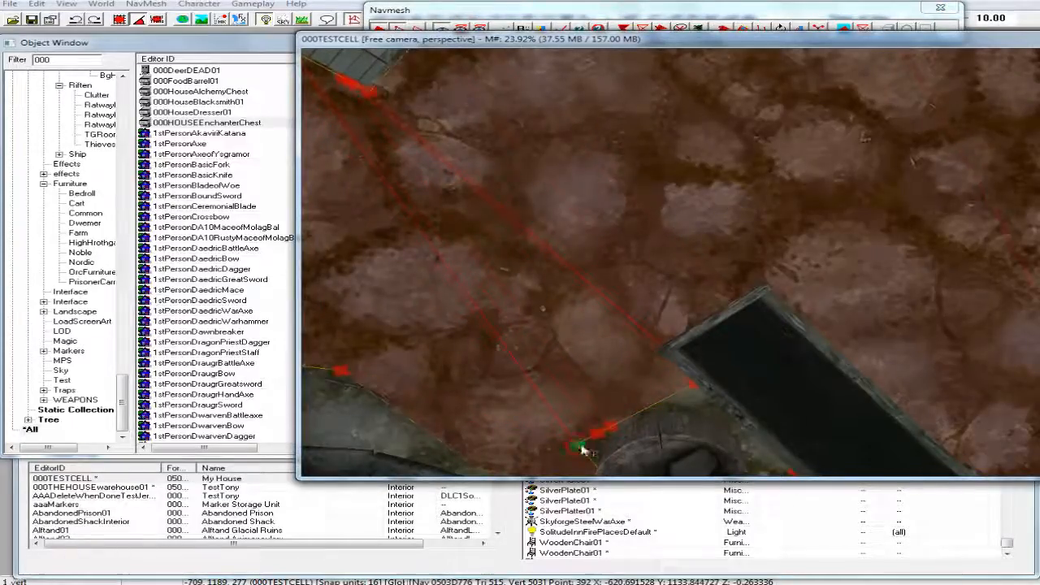
{"action": "middle_click_drag", "start_coordinate": [551, 431], "coordinate": [538, 413]}
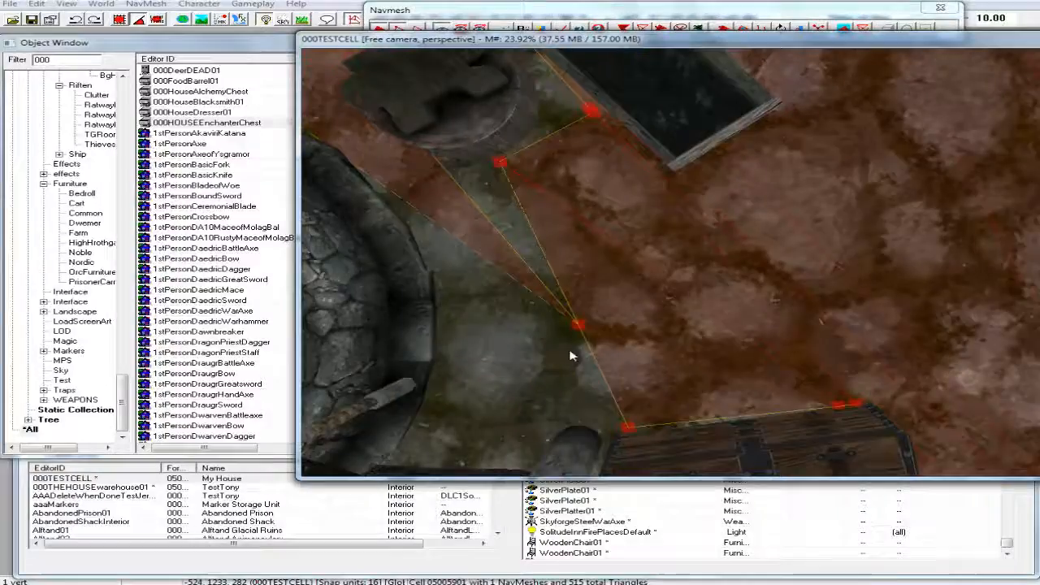
{"action": "left_click", "coordinate": [576, 324], "text": "ctrl"}
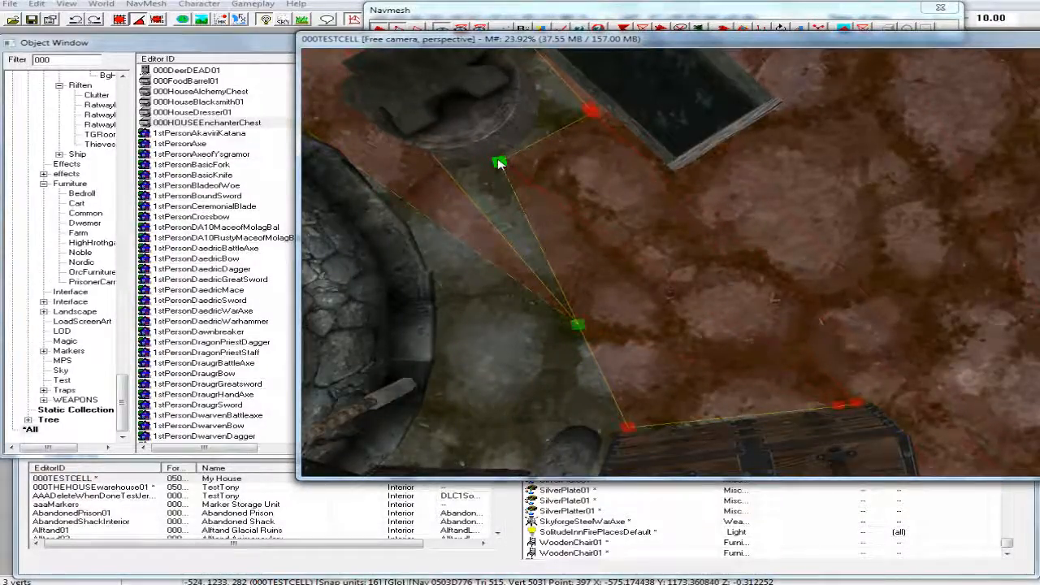
{"action": "key", "text": "a"}
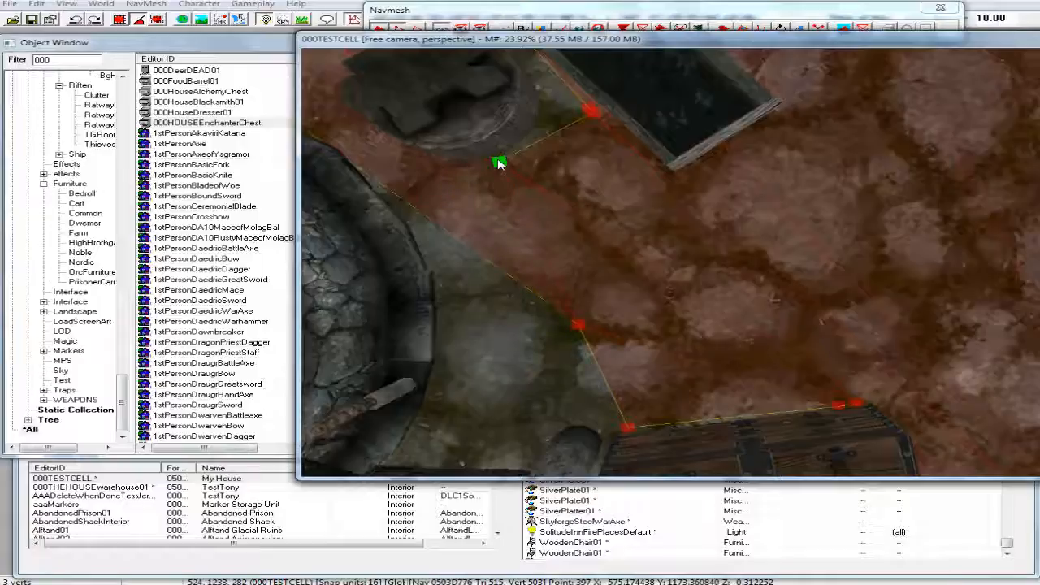
Step: Show the markers again and look over the navmesh of the whole crafting room
{"action": "key", "text": "m"}
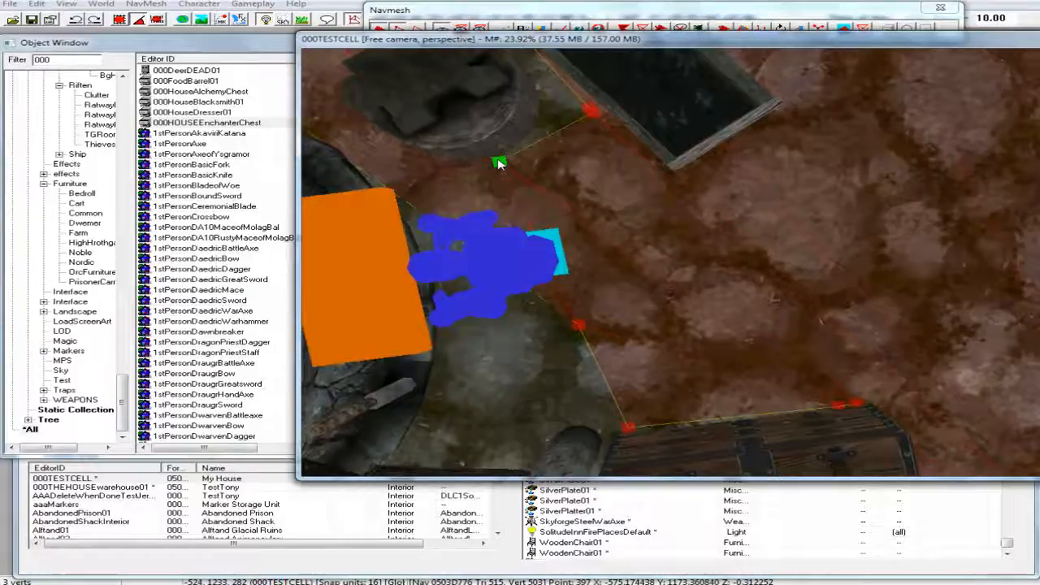
{"action": "middle_click_drag", "start_coordinate": [477, 167], "coordinate": [447, 136], "text": "shift"}
{"action": "scroll", "coordinate": [413, 135], "scroll_direction": "down", "scroll_amount": 8}
{"action": "middle_click_drag", "start_coordinate": [590, 155], "coordinate": [550, 148]}
{"action": "scroll", "coordinate": [551, 151], "scroll_direction": "down", "scroll_amount": 2}
{"action": "scroll", "coordinate": [550, 152], "scroll_direction": "down", "scroll_amount": 4}
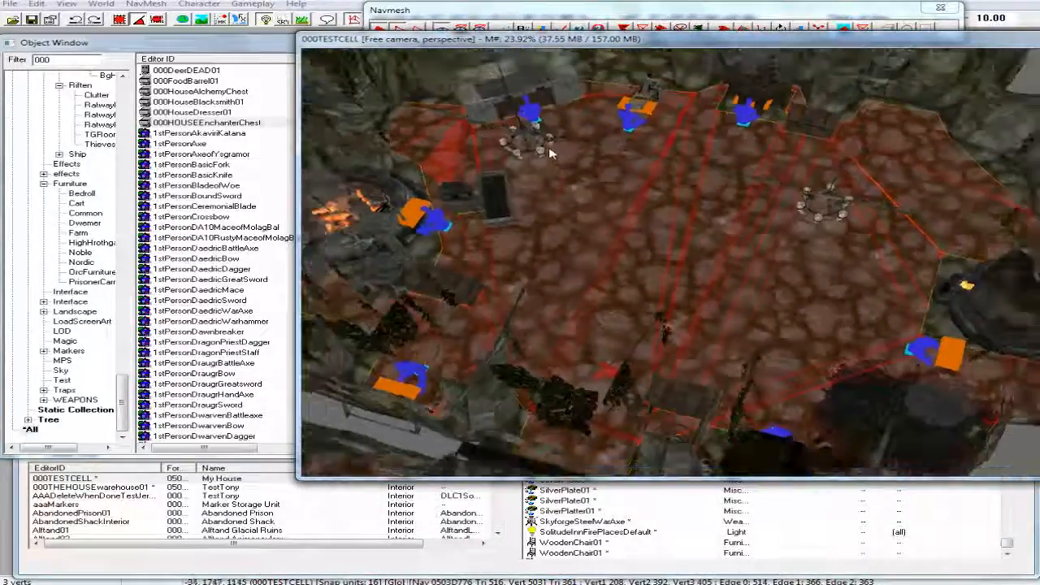
{"action": "scroll", "coordinate": [549, 167], "scroll_direction": "down", "scroll_amount": 2}
{"action": "middle_click_drag", "start_coordinate": [546, 167], "coordinate": [542, 167]}
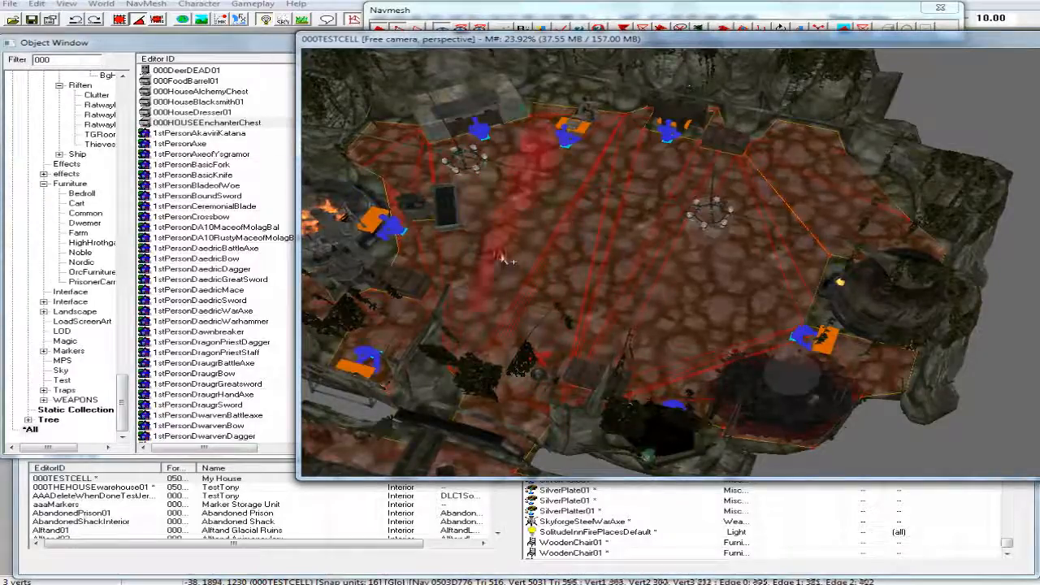
Step: Finalize the cell's navmesh and leave navmesh editing
{"action": "left_click", "coordinate": [572, 240]}
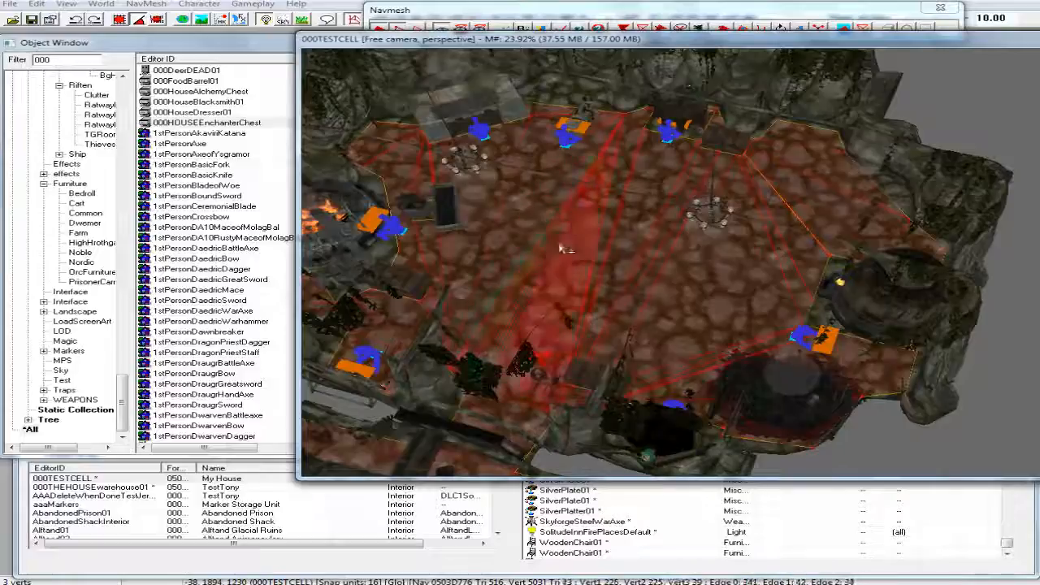
{"action": "left_click", "coordinate": [670, 16]}
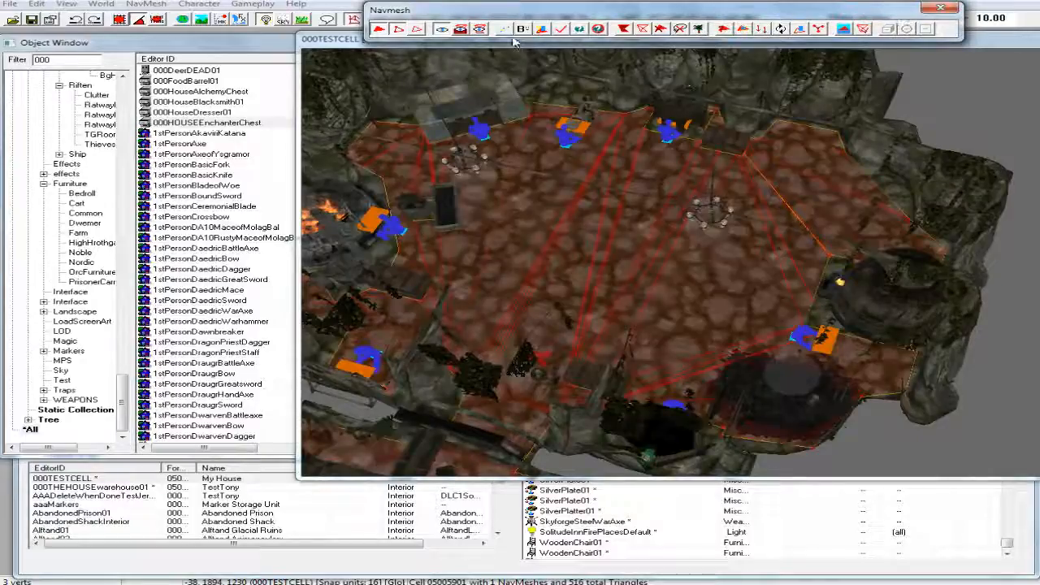
{"action": "left_click", "coordinate": [562, 30]}
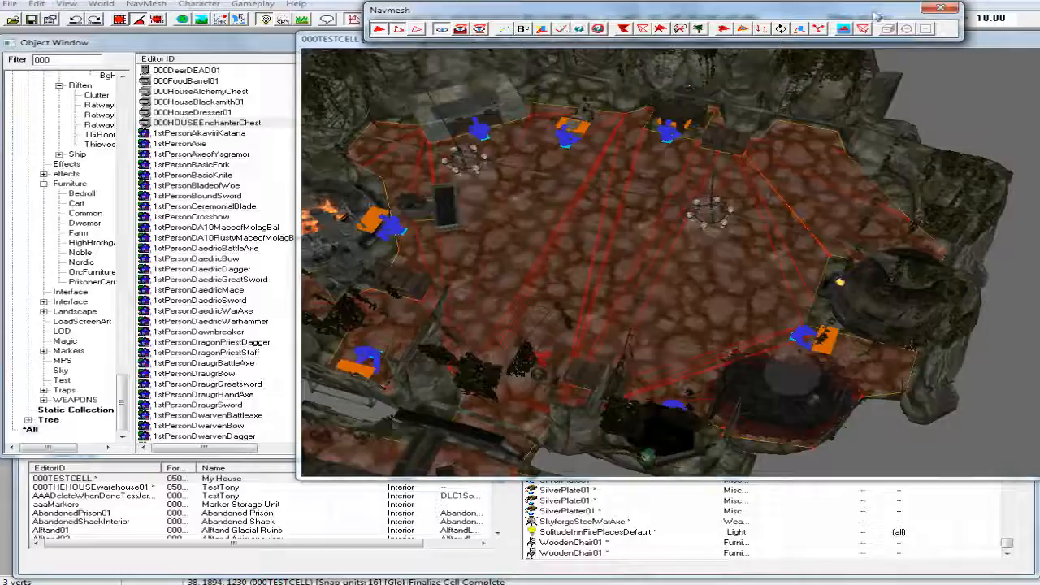
{"action": "left_click", "coordinate": [940, 9]}
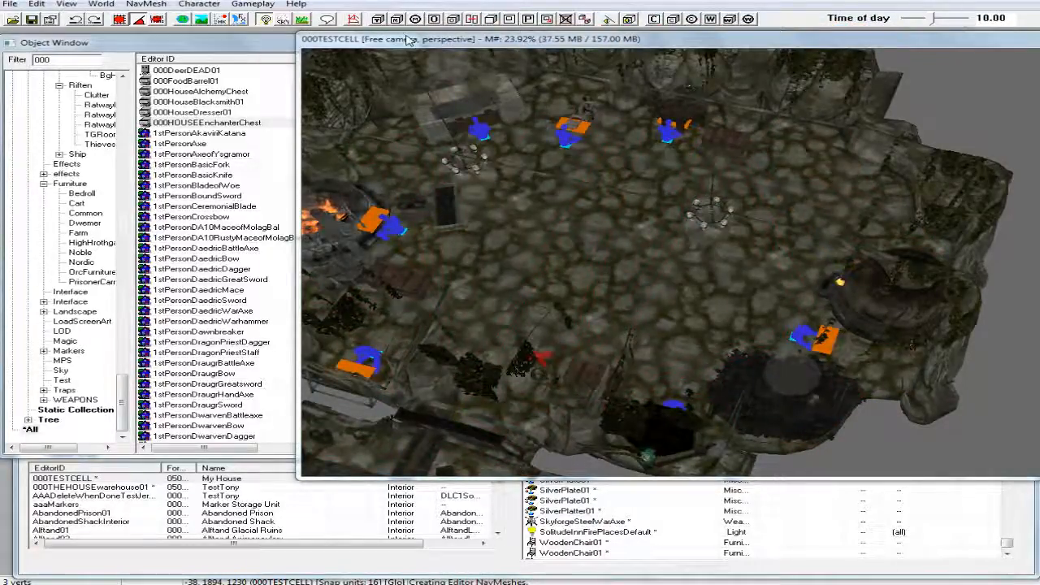
Step: Switch the cell view back to its own lighting and save the plugin
{"action": "key", "text": "a"}
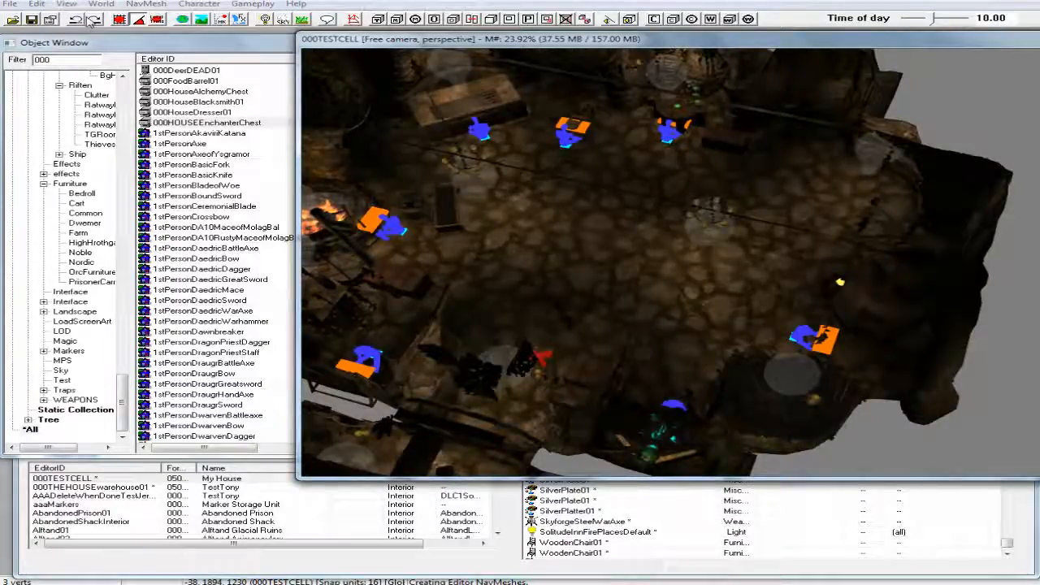
{"action": "left_click", "coordinate": [32, 20]}
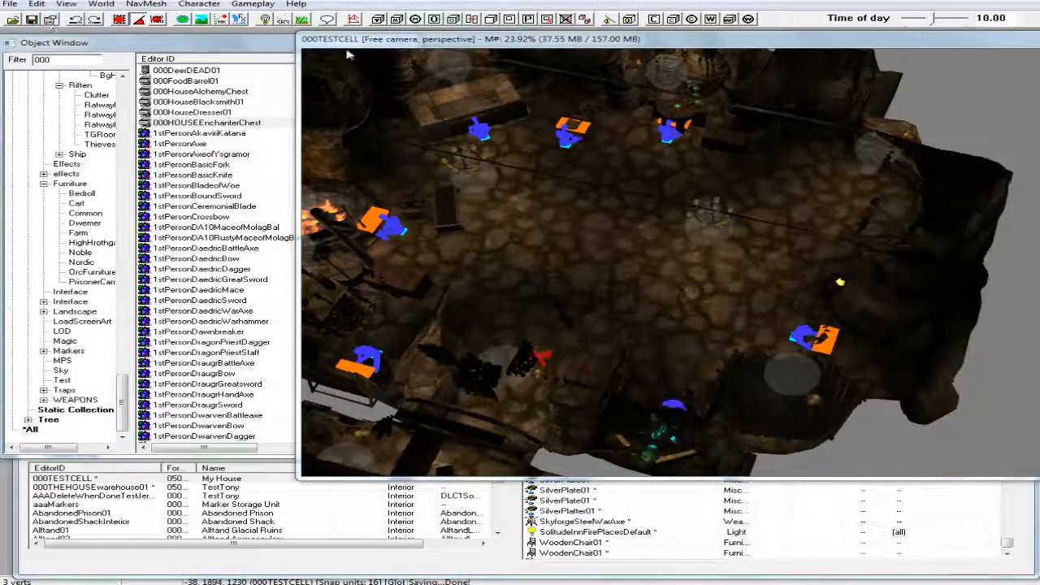
{"action": "middle_click_drag", "start_coordinate": [706, 125], "coordinate": [417, 251], "text": "shift"}
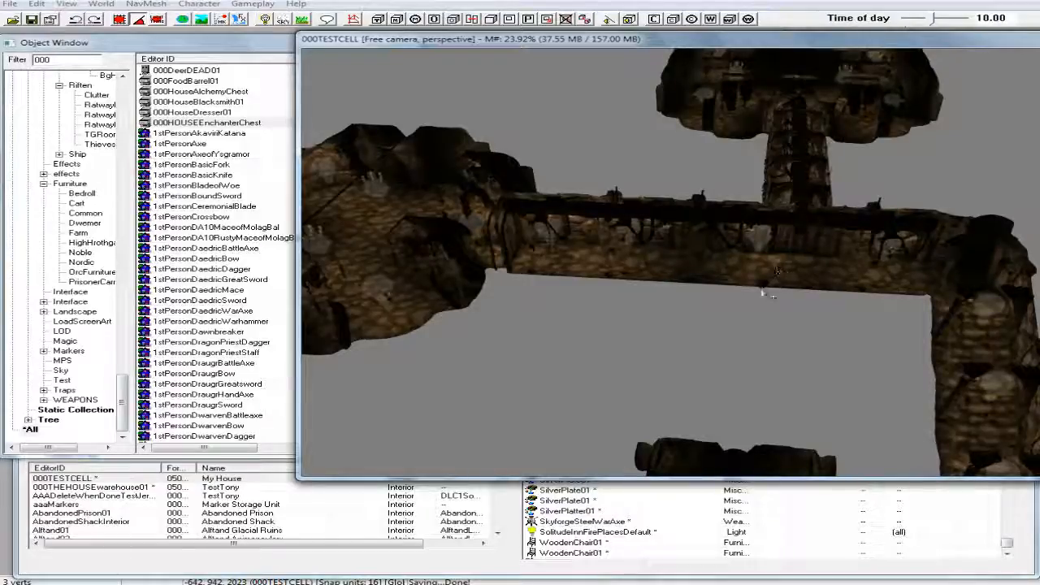
{"action": "middle_click_drag", "start_coordinate": [762, 296], "coordinate": [762, 236]}
{"action": "scroll", "coordinate": [761, 236], "scroll_direction": "down", "scroll_amount": 3}
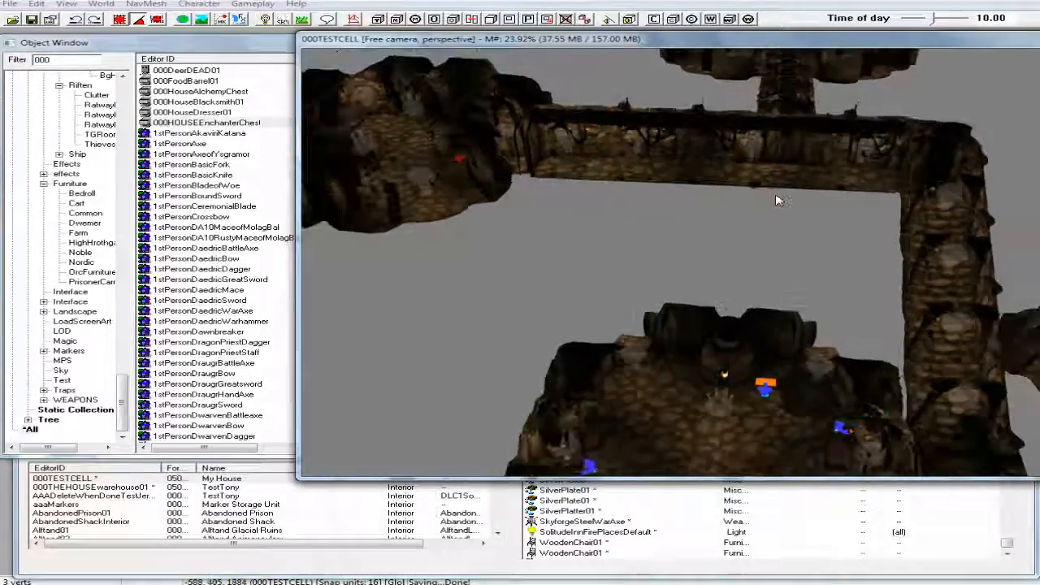
{"action": "middle_click_drag", "start_coordinate": [735, 274], "coordinate": [739, 338]}
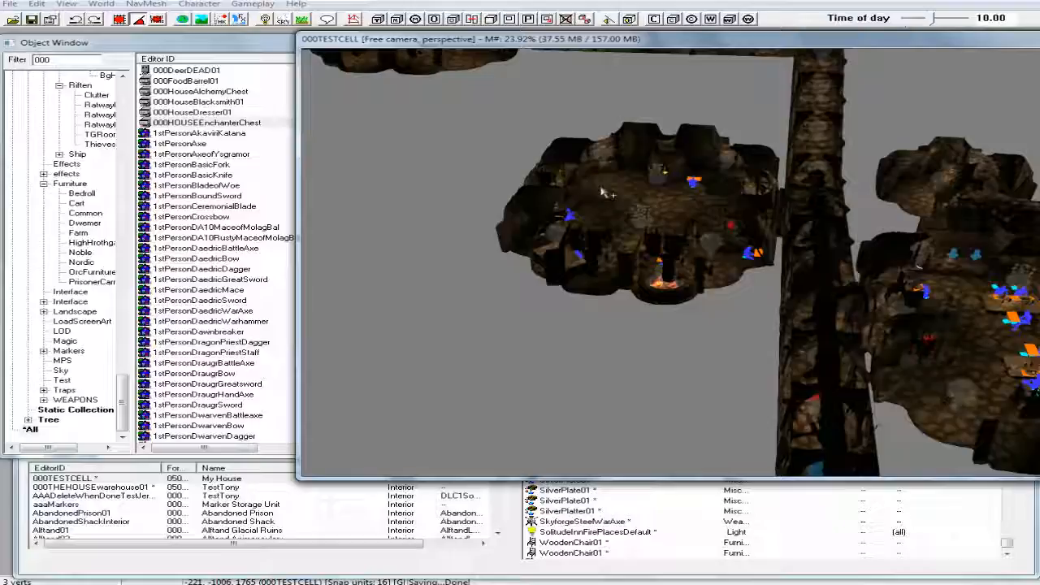
{"action": "middle_click_drag", "start_coordinate": [616, 193], "coordinate": [645, 73], "text": "shift"}
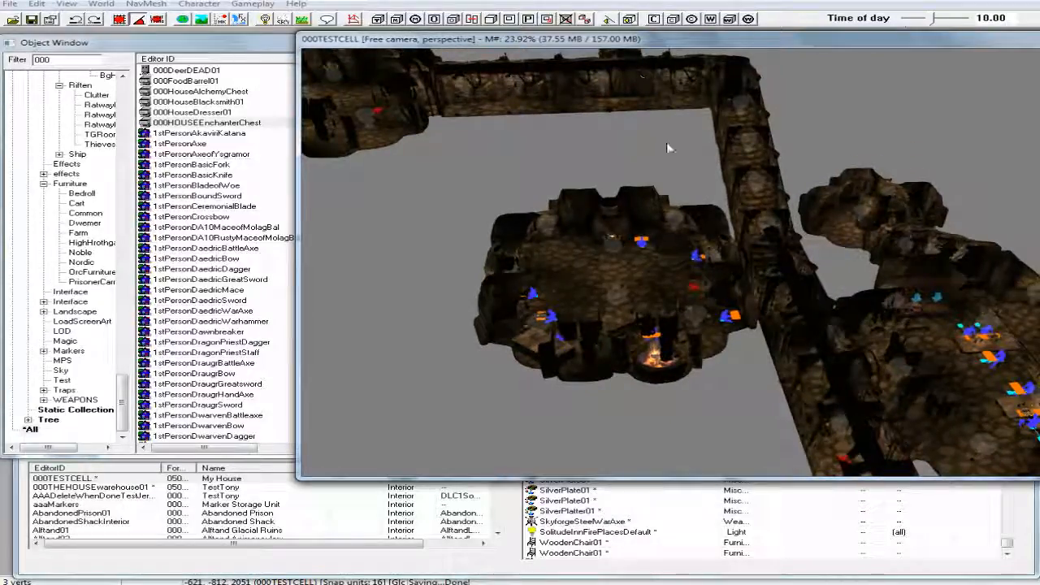